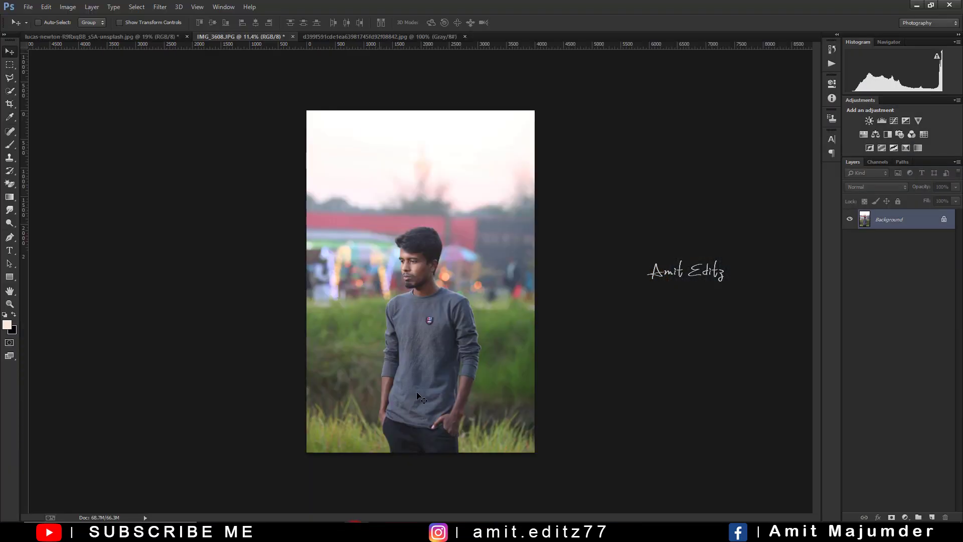
- Apply Imagenomic Noiseware Professional at its Default settings (luminance 70%, color 80%) to the photo
scroll(405, 291, "up", 2)
scroll(405, 290, "down", 1)
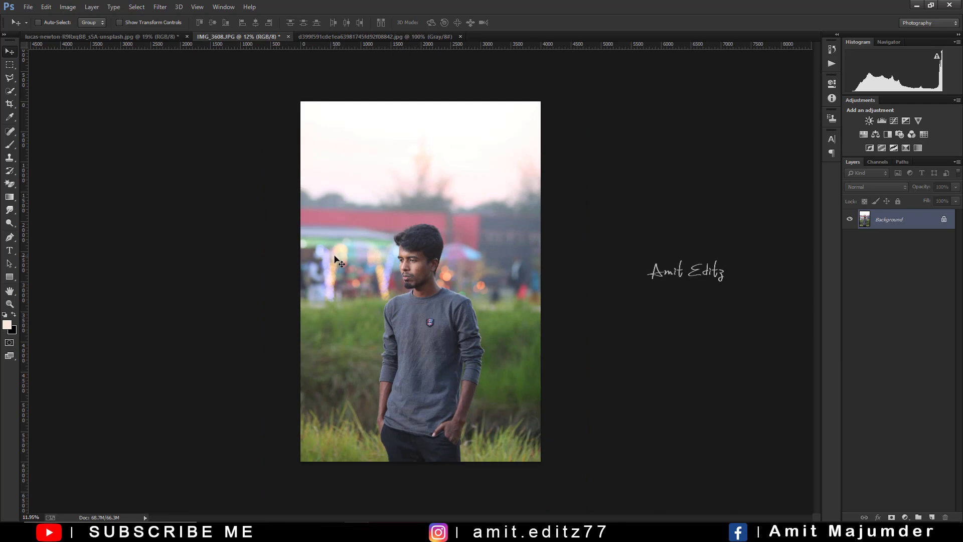
left_click(162, 7)
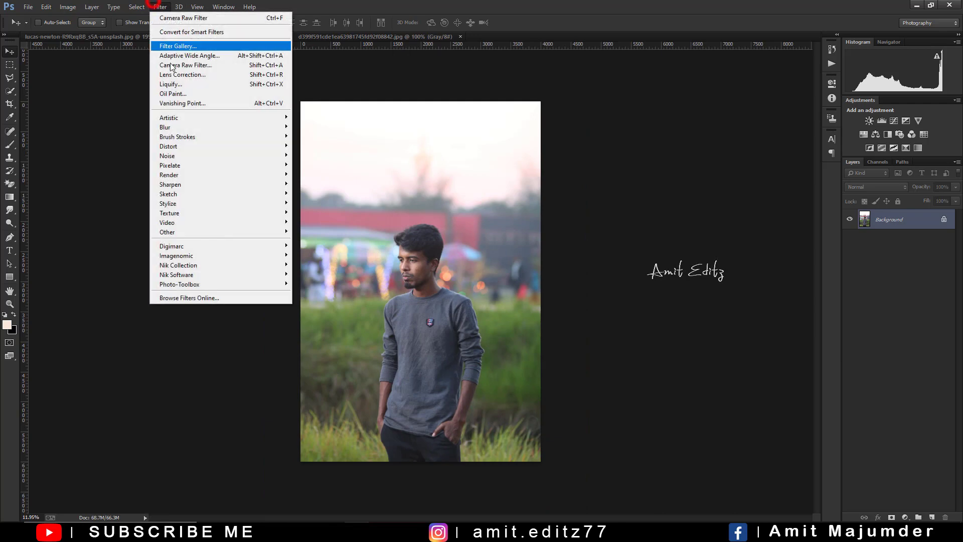
left_click(193, 254)
left_click(344, 255)
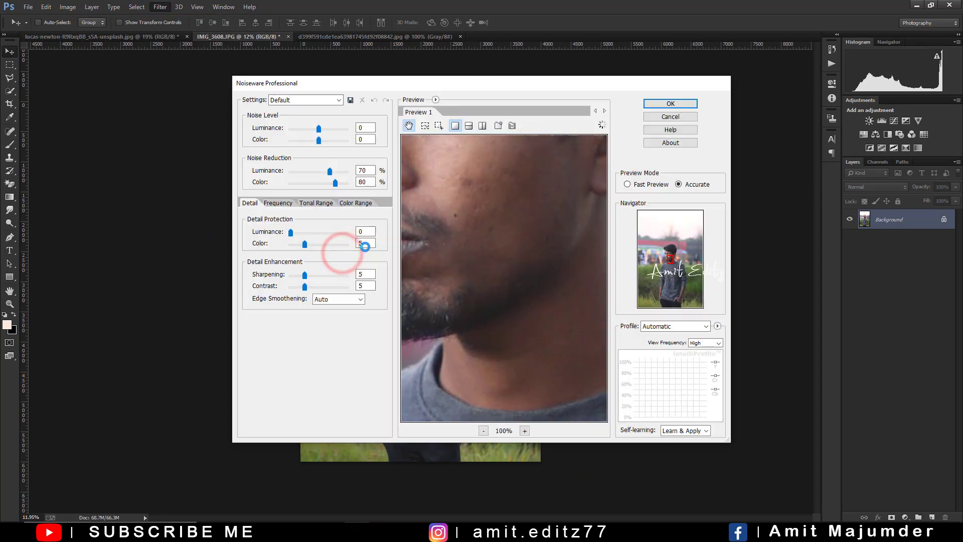
left_click(662, 103)
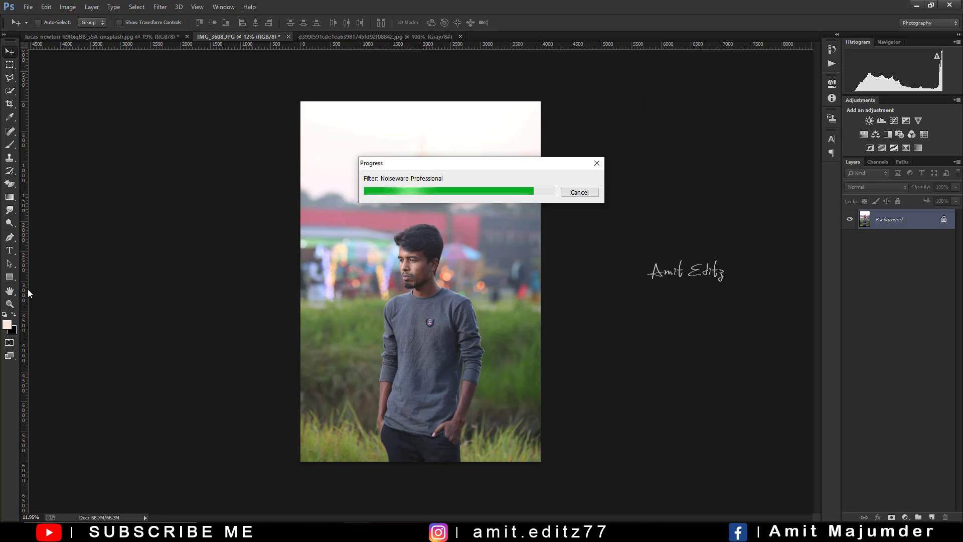
left_click(10, 237)
key("ctrl+0")
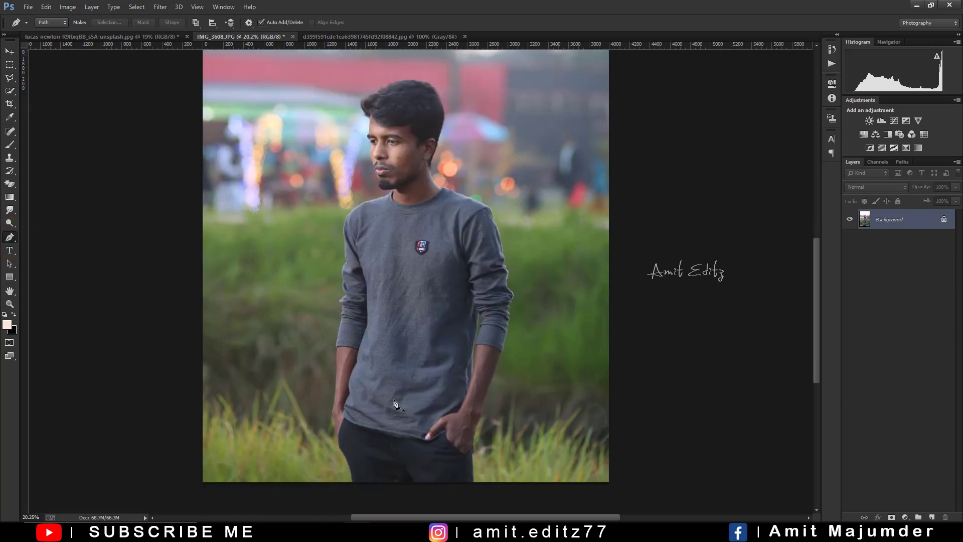
- Zoom in and start the Pen path at the trouser bottom, tracing up the trouser edge to the arm
scroll(404, 430, "up", 3)
mouse_move(396, 451)
left_mouse_down()
mouse_move(411, 297)
mouse_move(452, 170)
left_mouse_up()
left_click(452, 170, "ctrl")
scroll(354, 389, "up", 2)
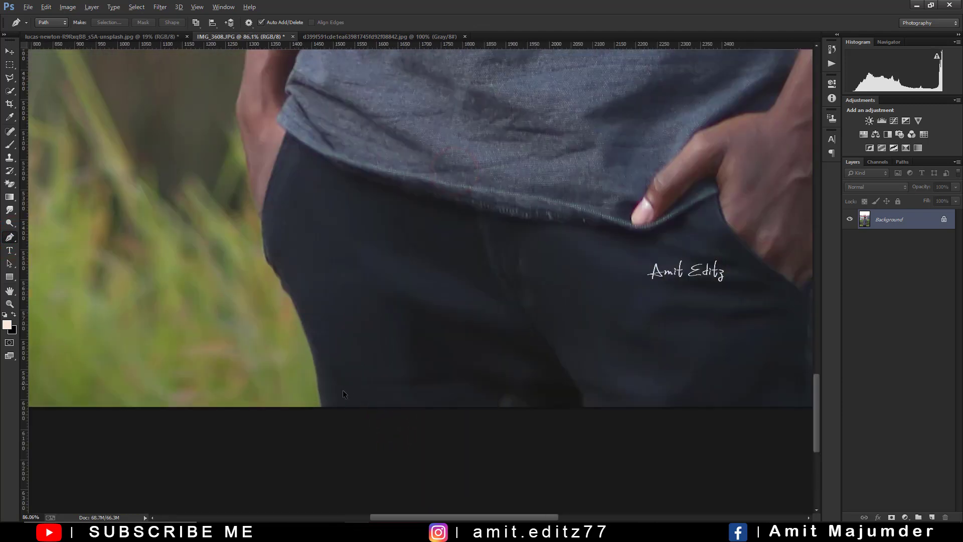
scroll(342, 390, "up", 2)
left_click(326, 410)
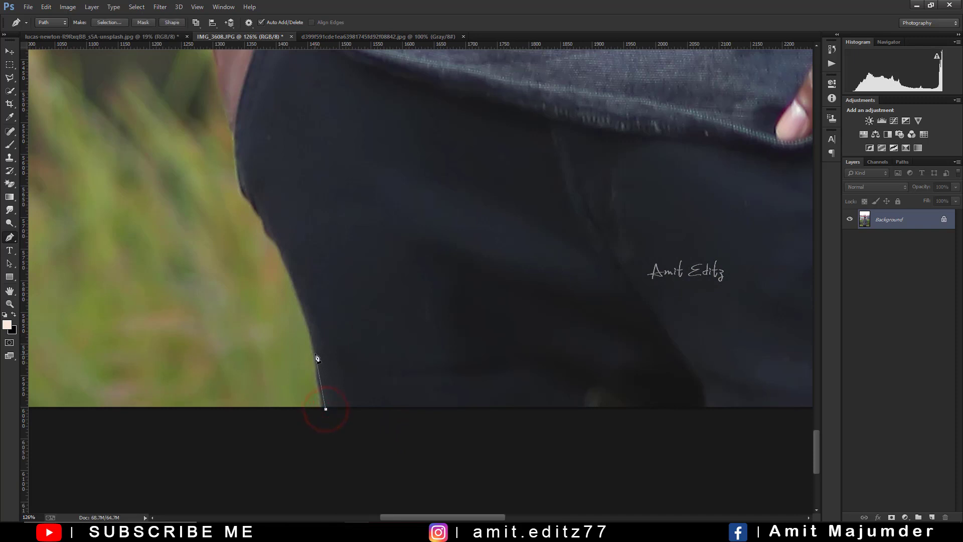
left_click_drag(314, 352, 304, 286)
left_click_drag(283, 256, 264, 230)
left_click(264, 217)
left_click(254, 196)
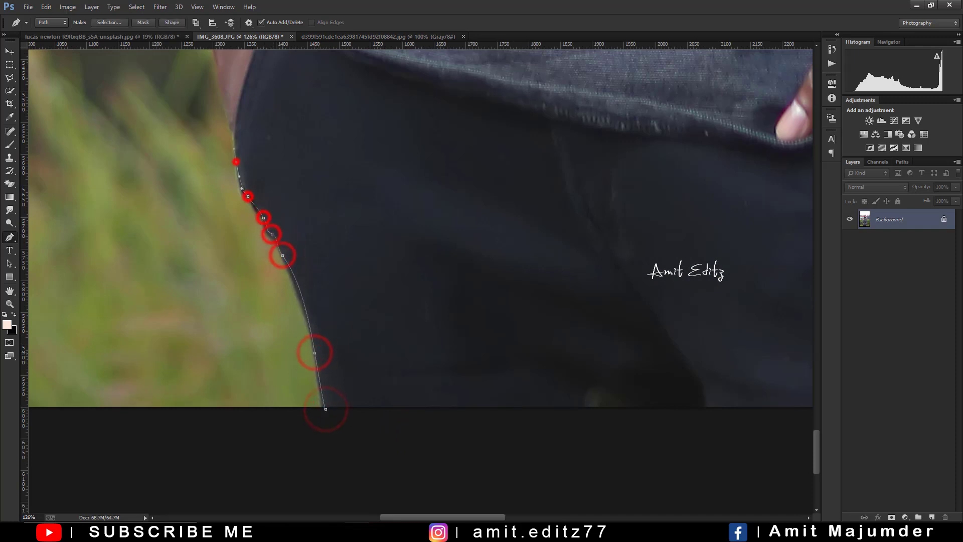
left_click_drag(236, 160, 241, 268)
left_click(243, 219)
left_click_drag(236, 166, 259, 344)
- Continue the path up the sleeve edge and around its fold toward the shoulder
left_click_drag(234, 101, 268, 251)
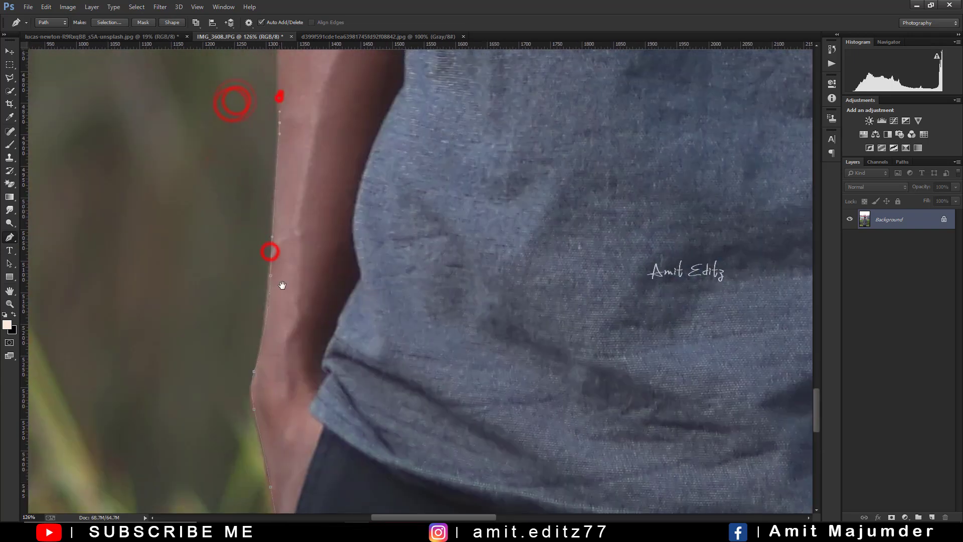
left_click_drag(279, 94, 279, 232)
left_click(239, 334)
left_click(243, 306)
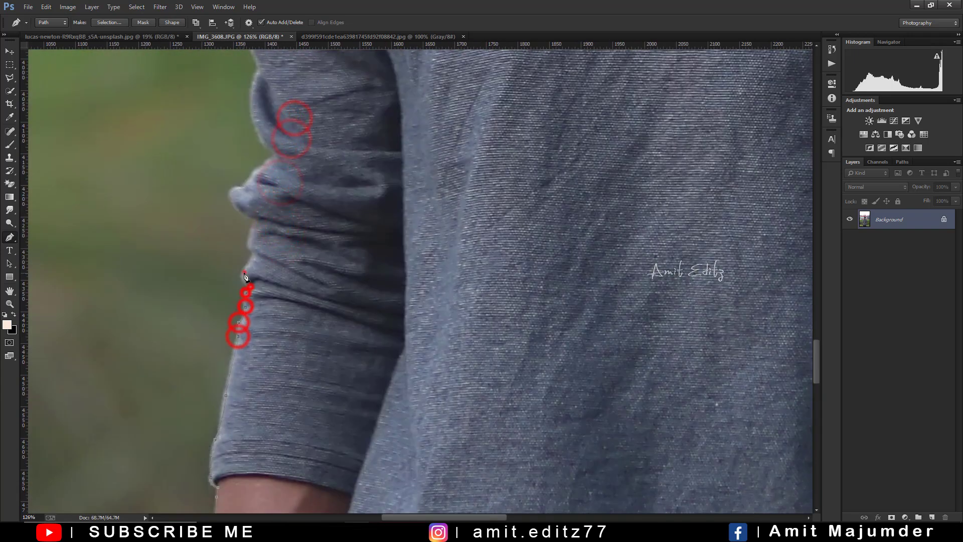
left_click(249, 251)
left_click(238, 201)
left_click(256, 171)
left_click(275, 154)
left_click_drag(254, 122, 232, 410)
left_click(232, 379)
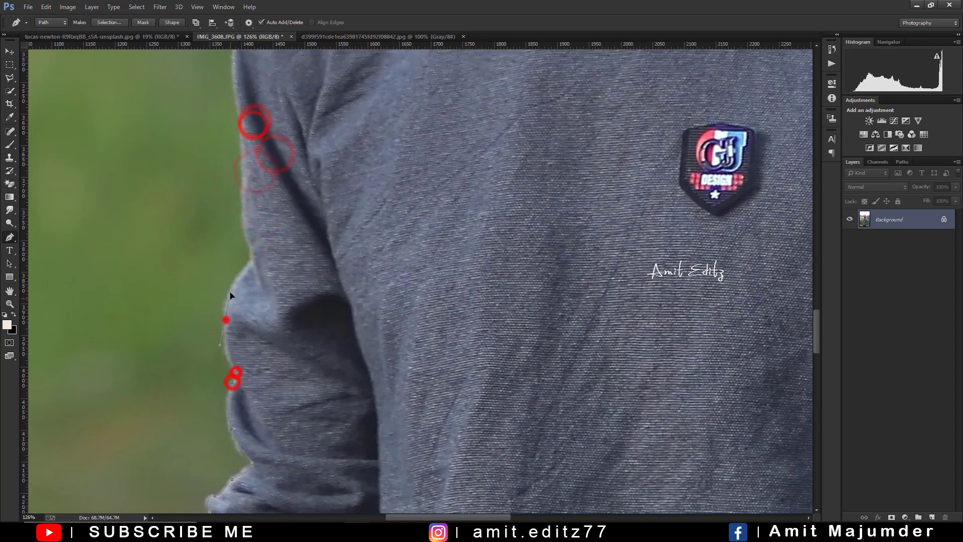
left_click(246, 256)
left_click_drag(243, 210, 268, 414)
- Trace the path along the shoulder, neckline and up under the chin
left_click(270, 306)
left_click(263, 238)
left_click(280, 176)
left_click(322, 122)
left_click(369, 90)
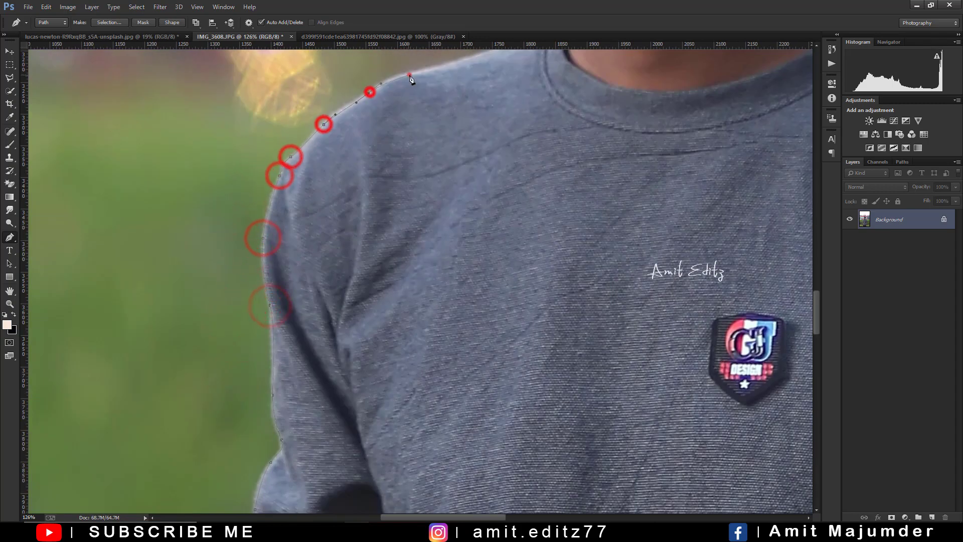
left_click_drag(409, 76, 322, 215)
left_click(386, 172)
left_click_drag(301, 169, 277, 357)
left_click(272, 329)
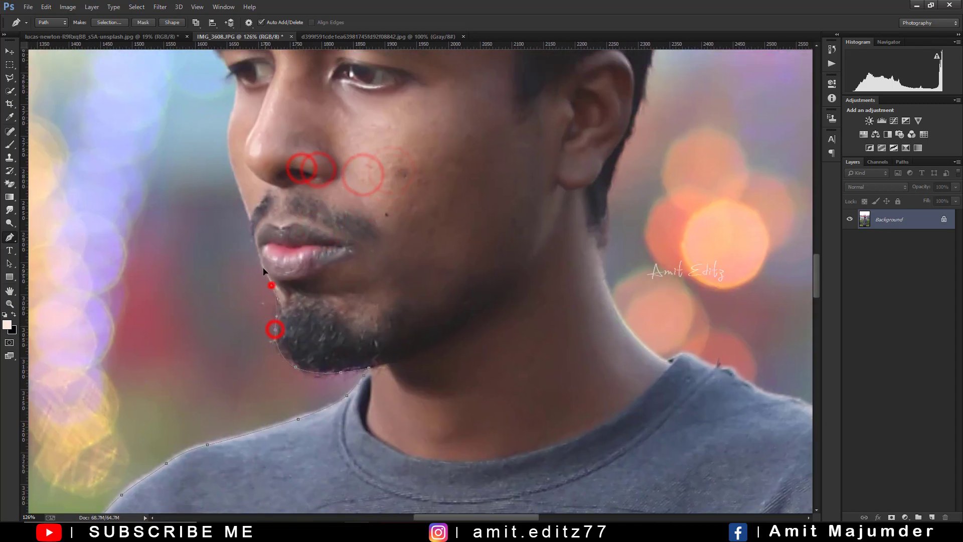
left_click(269, 291)
left_click(249, 216)
- Extend the path up the face edge and forehead to the hairline
scroll(246, 219, "up", 5)
left_click(246, 390)
left_click(249, 341)
left_click(243, 296)
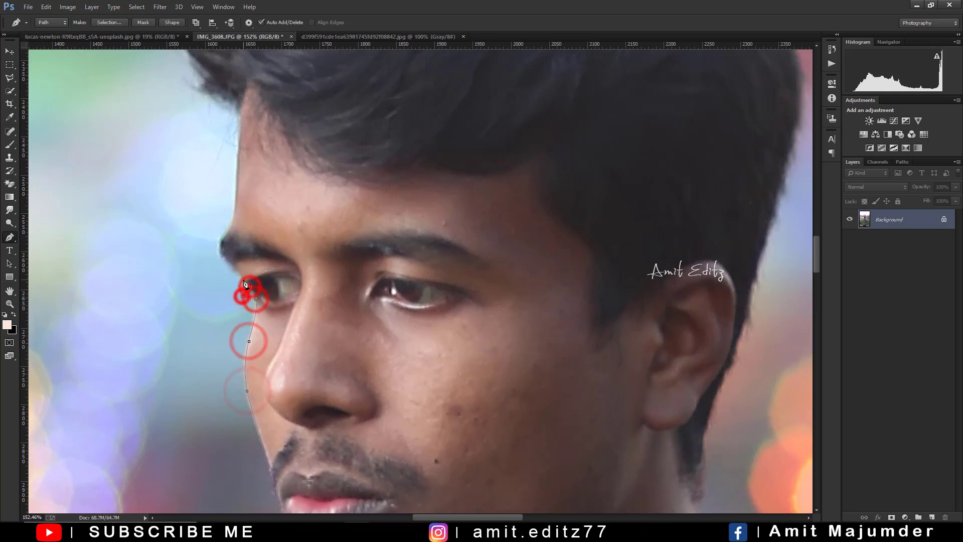
left_click(242, 279)
left_click(226, 261)
left_click(225, 238)
left_click(236, 201)
left_click(240, 120)
- Trace the path over the hair outline and down the back of the hair
left_click_drag(202, 92, 176, 298)
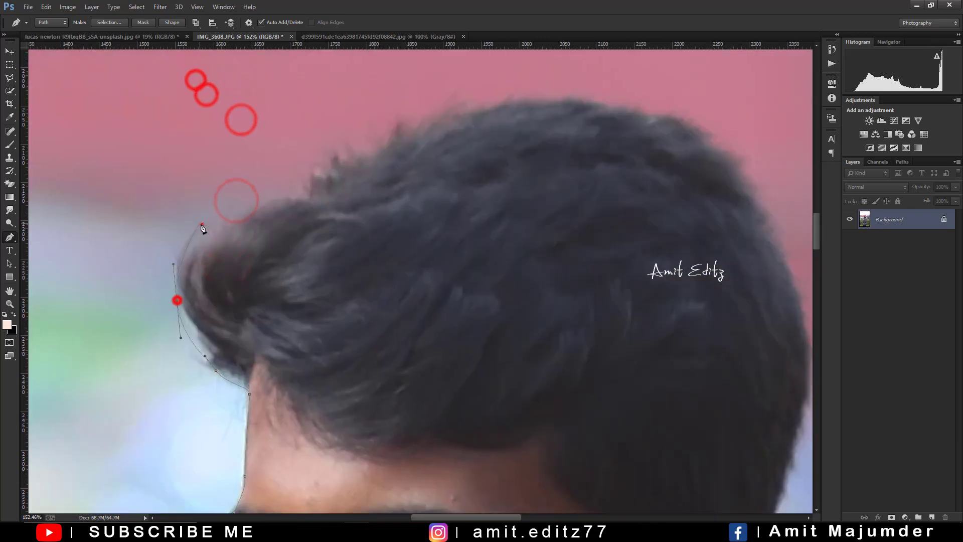
left_click(236, 209)
left_click(307, 187)
left_click(407, 127)
left_click(647, 113)
left_click_drag(787, 283, 500, 128)
left_click(517, 221)
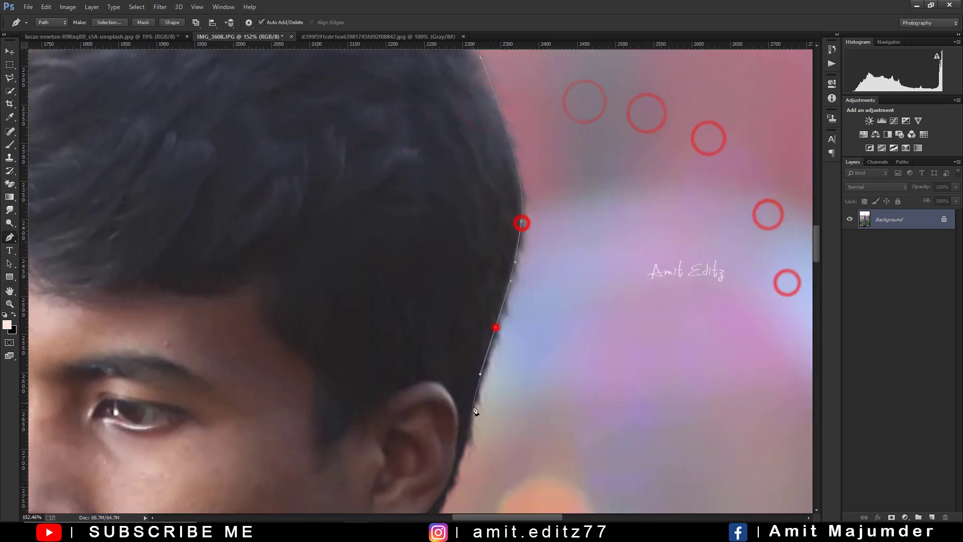
left_click_drag(454, 474, 497, 165)
- Continue the path past the ear, down the neck and along the far shoulder
left_click(469, 238)
left_click(468, 298)
left_click(476, 385)
left_click(577, 444)
left_click_drag(581, 450, 333, 254)
left_click(366, 262)
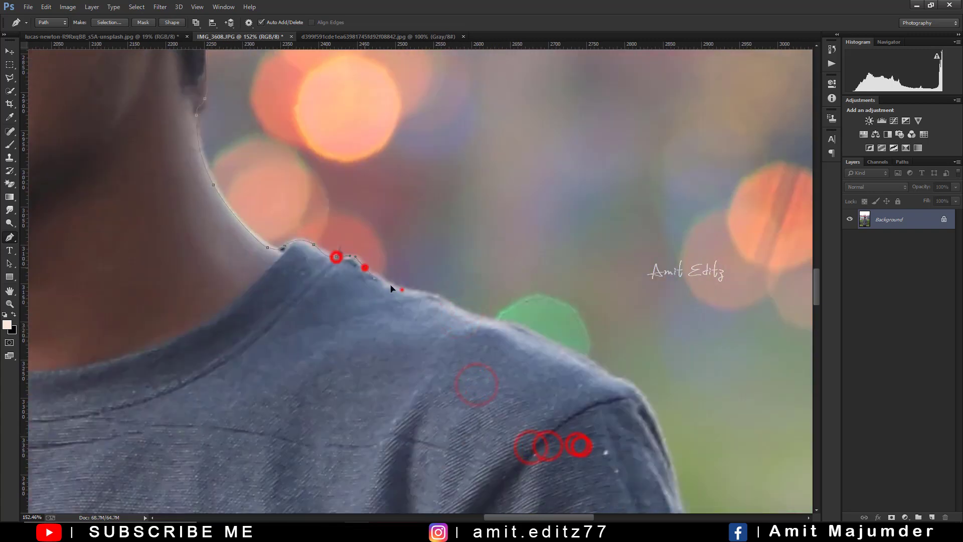
left_click(447, 303)
left_click(537, 336)
left_click_drag(563, 344, 404, 240)
- Trace the path down the far arm edge and around the sleeve fold
left_click_drag(474, 457, 447, 201)
left_click(464, 281)
left_click(473, 307)
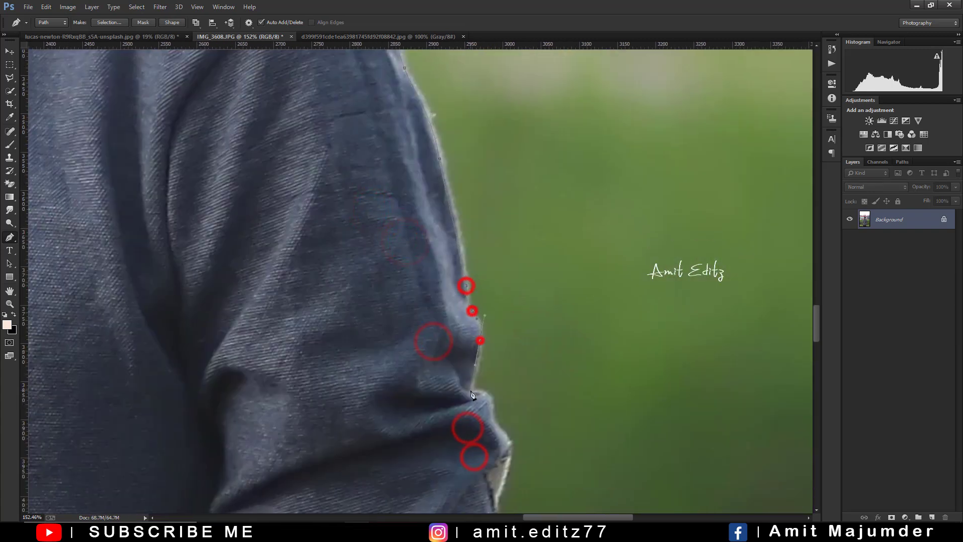
left_click_drag(477, 398, 449, 230)
left_click_drag(464, 377, 440, 342)
left_click(432, 153)
left_click(426, 193)
left_click(420, 221)
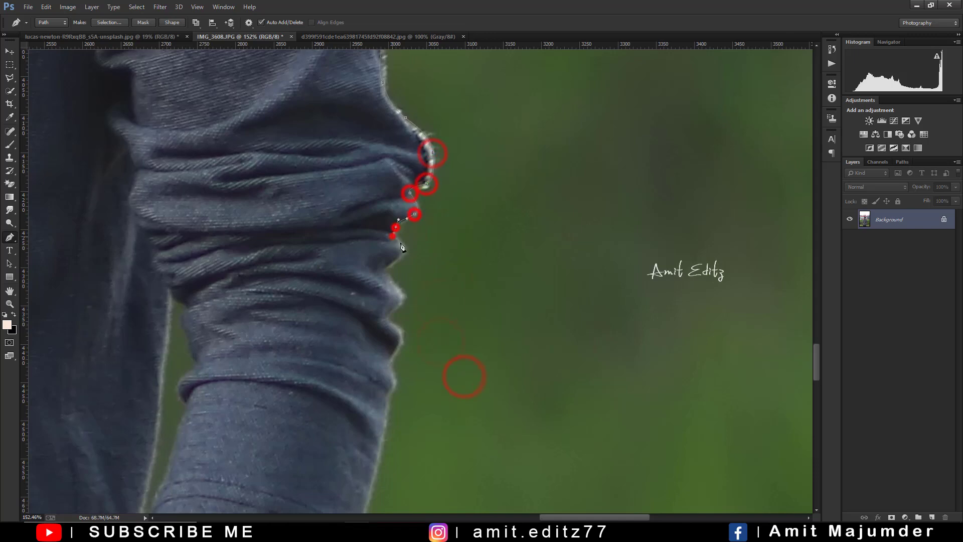
left_click(406, 251)
- Follow the sleeve hem, forearm, wrist and hand edges with the path
left_click_drag(388, 308, 407, 107)
left_click(422, 159)
left_click(394, 292)
left_click(376, 359)
left_click(367, 407)
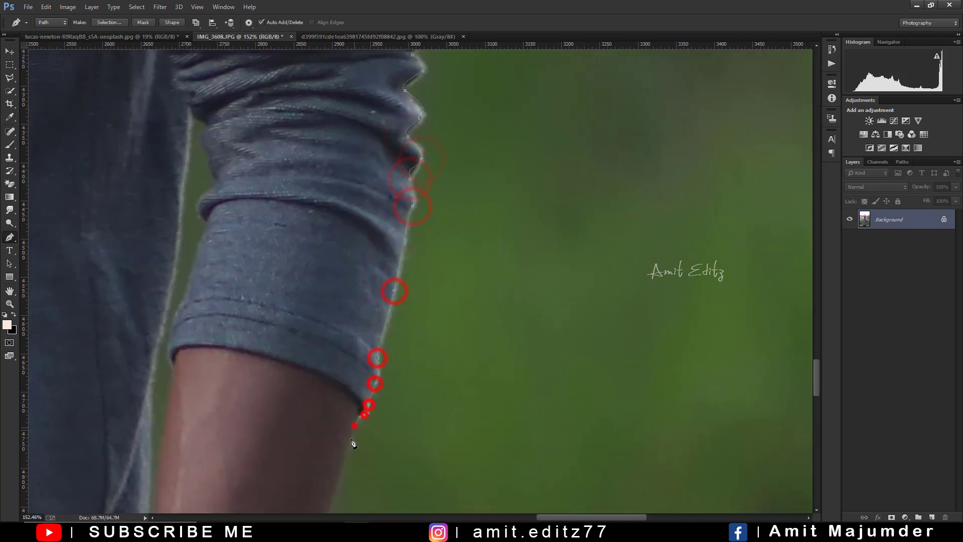
left_click_drag(338, 469, 371, 333)
left_click(394, 260)
left_click_drag(366, 400, 377, 348)
left_click(406, 244)
- Carry the path down the trouser side to points below the photo's bottom edge
left_click(393, 282)
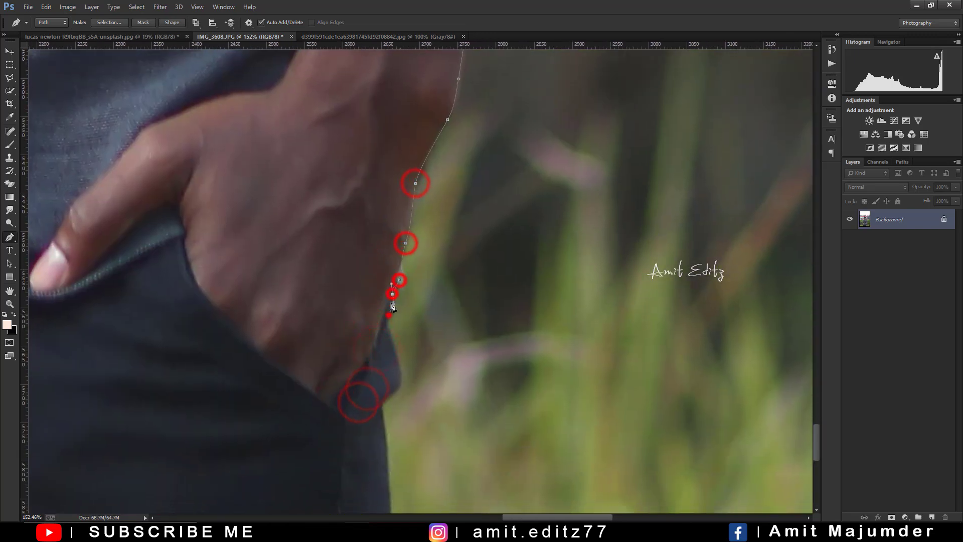
scroll(394, 300, "down", 5)
left_click(441, 185)
scroll(436, 364, "down", 3)
left_click(419, 346)
- Close the path at its starting point and turn it into a selection
left_click(306, 330)
left_click(254, 293)
right_click(256, 293)
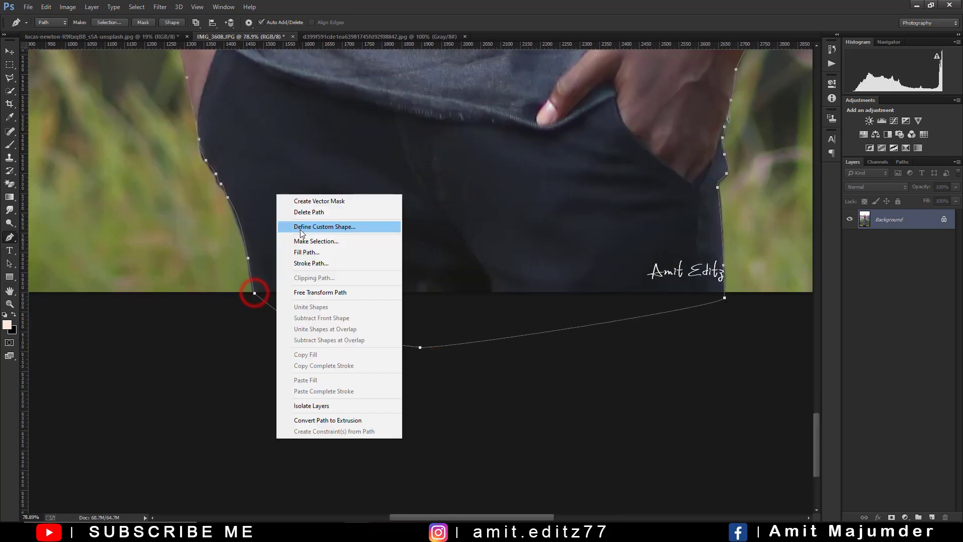
left_click(308, 239)
key("Return")
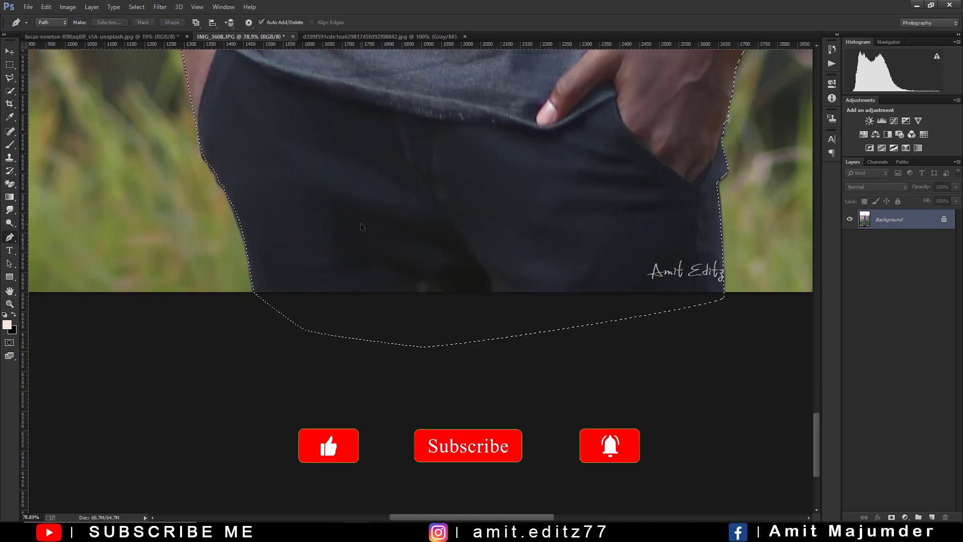
- Copy the selected man onto a new Layer 1 with Ctrl+J, then select the Background layer
scroll(356, 223, "down", 3)
scroll(361, 223, "down", 3)
scroll(368, 221, "down", 3)
scroll(368, 220, "up", 3)
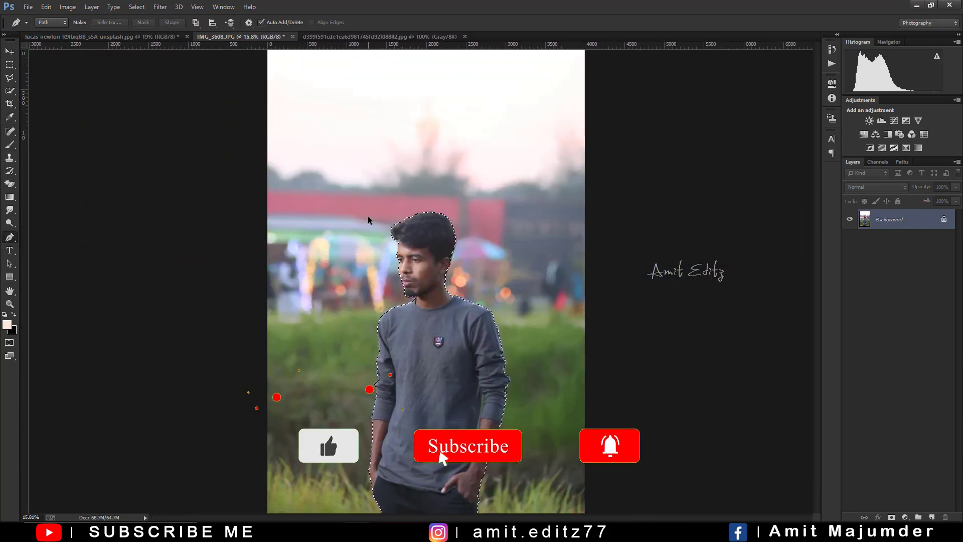
scroll(402, 223, "up", 1)
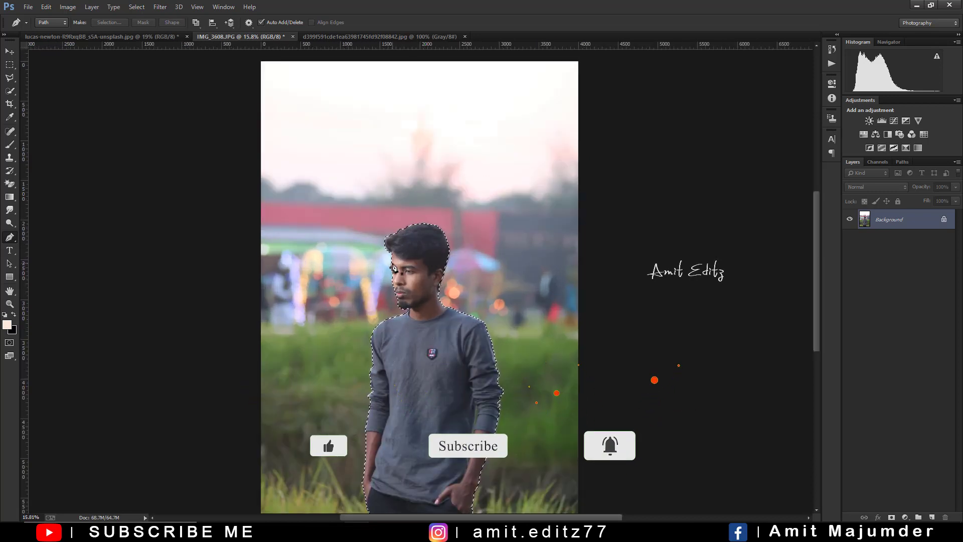
scroll(365, 282, "up", 1)
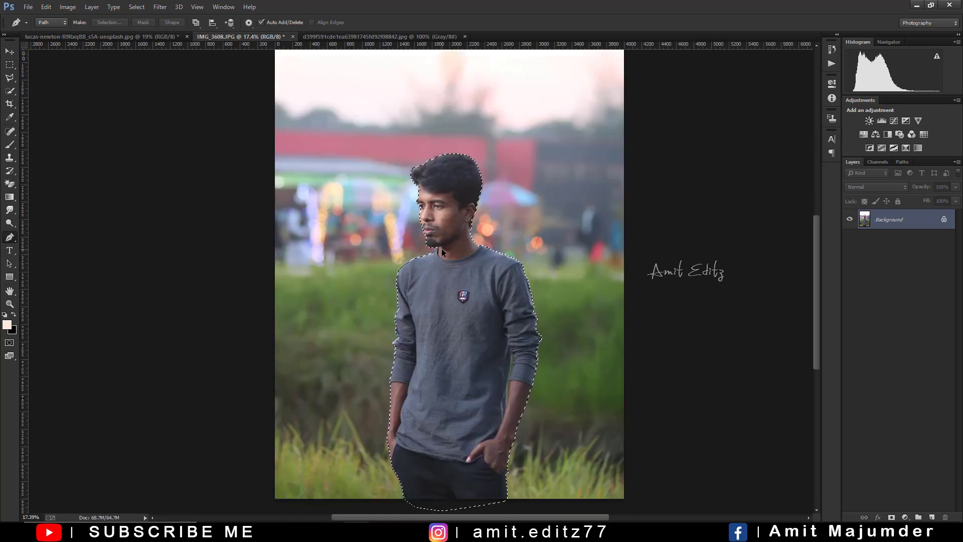
scroll(441, 248, "up", 3)
scroll(432, 186, "up", 1)
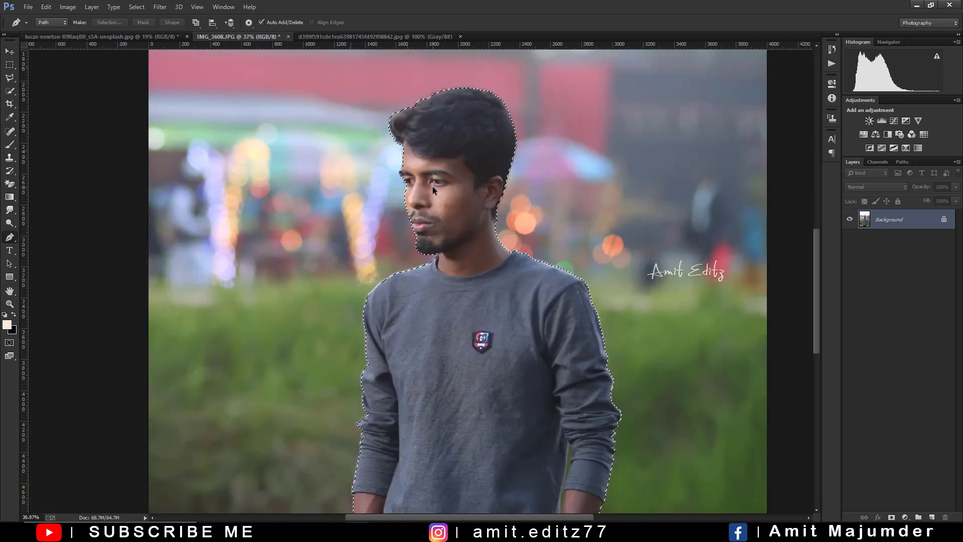
scroll(432, 185, "up", 1)
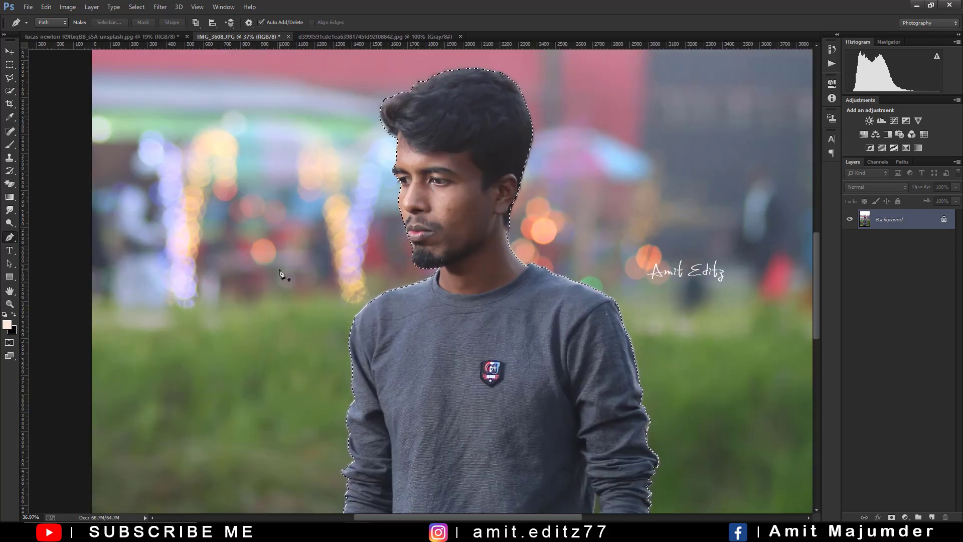
key("ctrl+j")
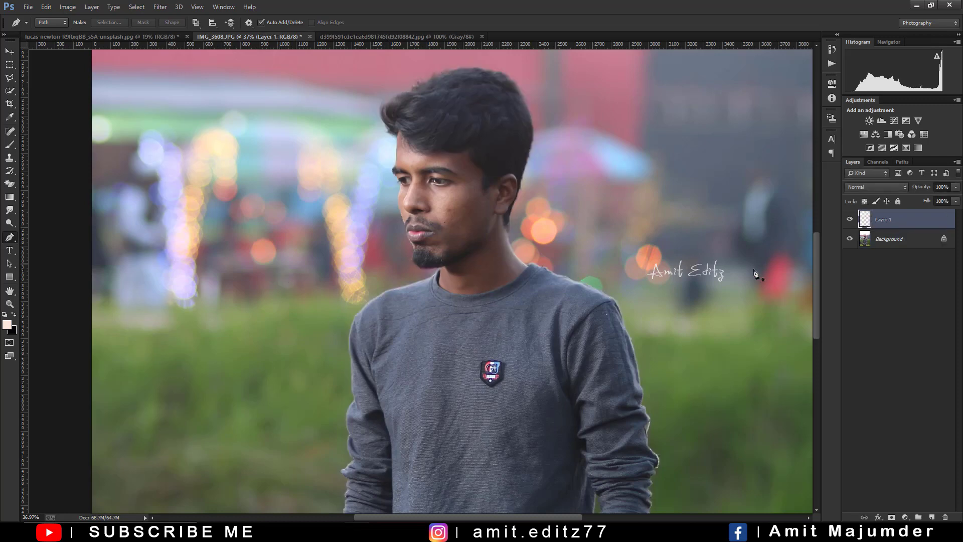
left_click(859, 244)
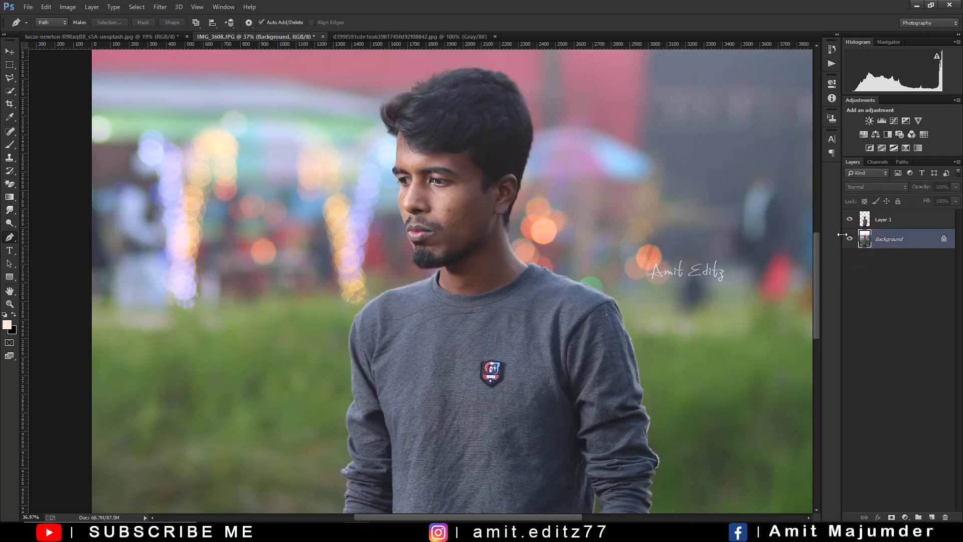
- Hide Background and trace a Pen path around the green gap between the arm and body
left_click(850, 240)
scroll(597, 334, "down", 3)
scroll(597, 334, "up", 3)
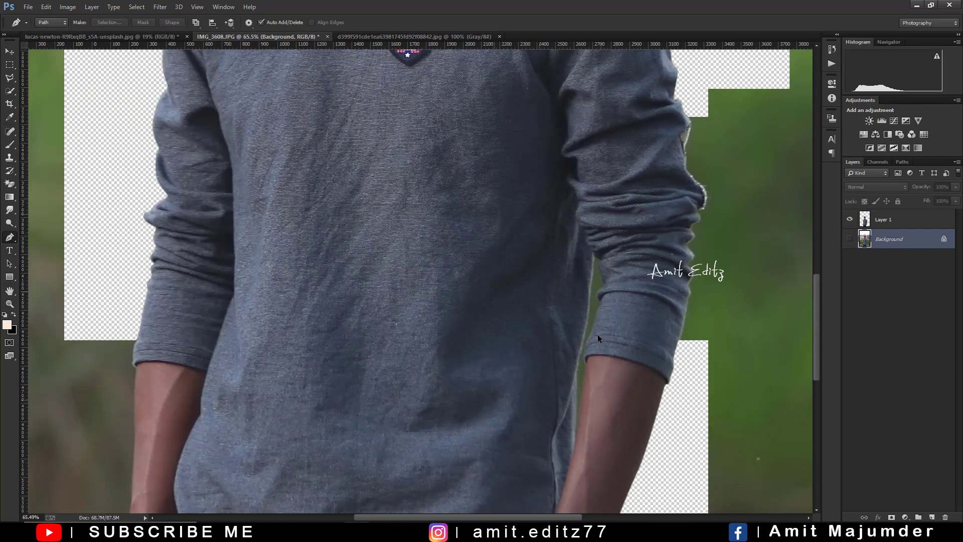
scroll(605, 247, "up", 3)
left_click(622, 253)
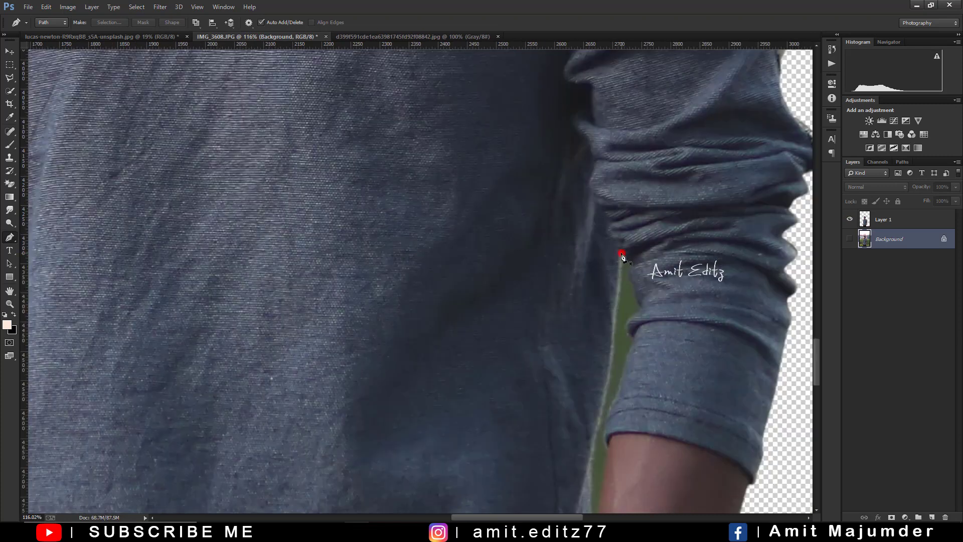
left_click(636, 266)
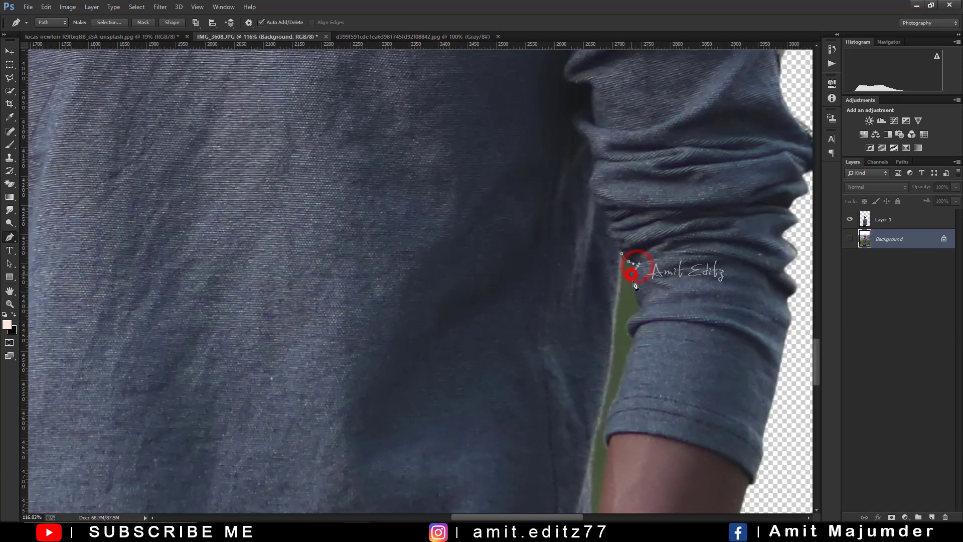
left_click_drag(635, 284, 629, 327)
left_click(621, 384)
left_click_drag(621, 385, 434, 205)
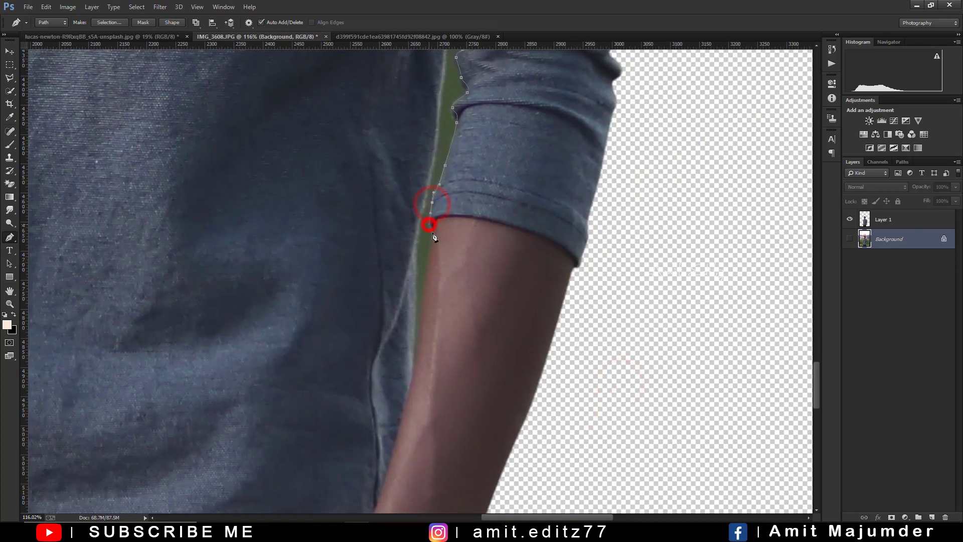
left_click_drag(424, 313, 418, 334)
left_click_drag(412, 370, 413, 375)
left_click(415, 259)
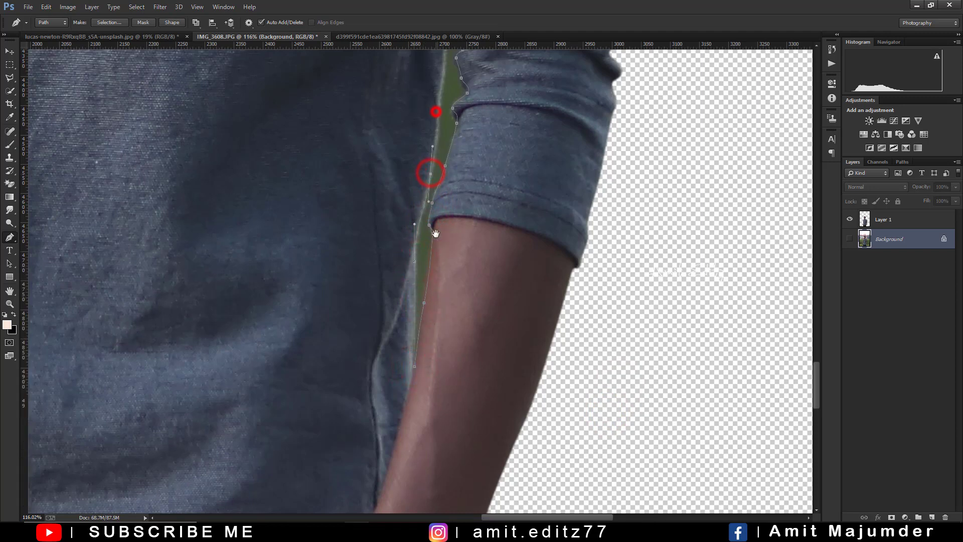
- Make the gap path a selection, delete it from Layer 1 and deselect
scroll(436, 107, "up", 5)
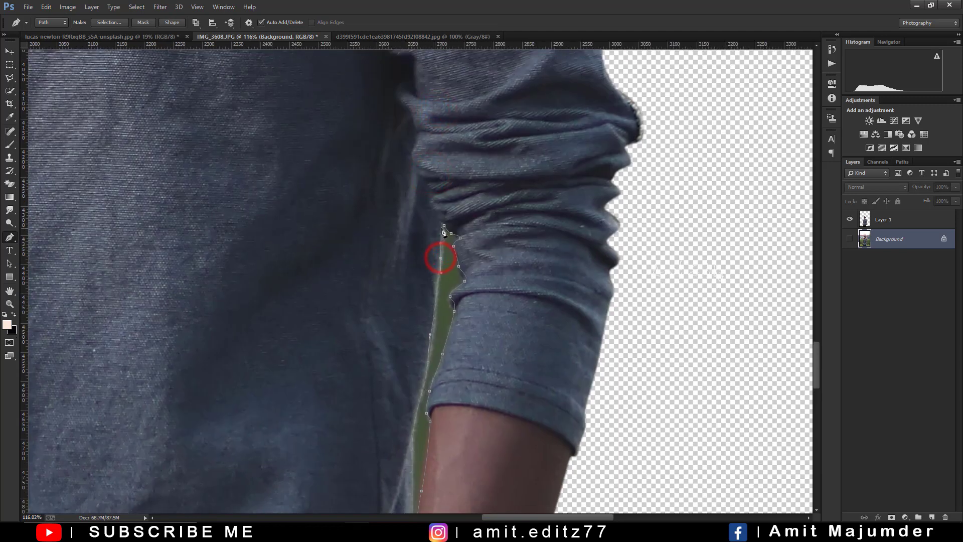
right_click(447, 259)
left_click(467, 304)
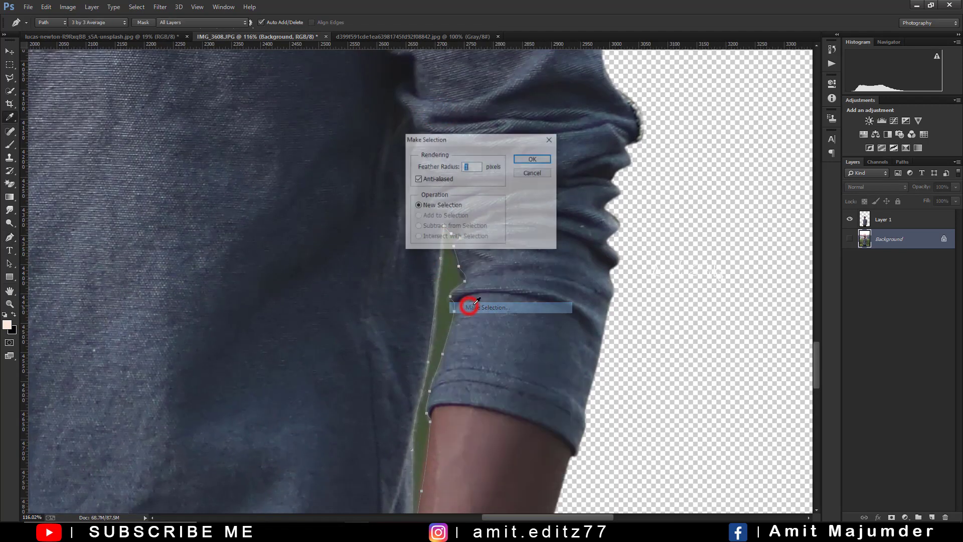
key("Return")
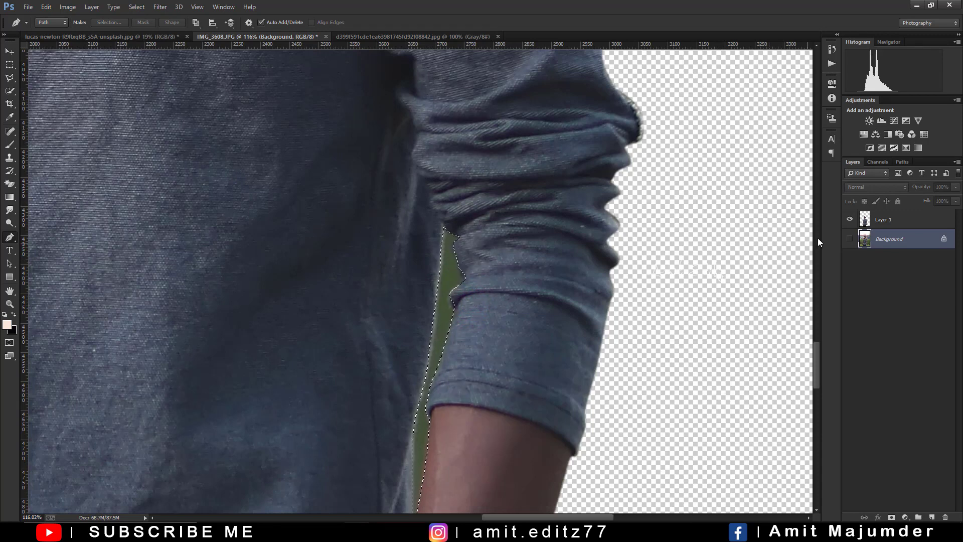
left_click(876, 223)
key("Delete")
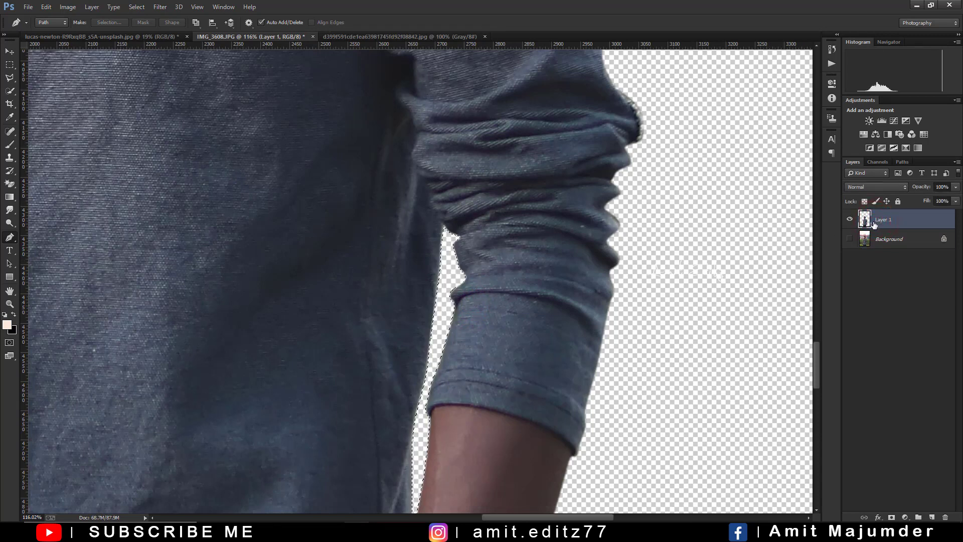
key("ctrl+d")
- Select the Move tool and bring up the lucas-newton cityscape image
scroll(497, 206, "down", 1, "alt")
scroll(498, 206, "down", 4, "alt")
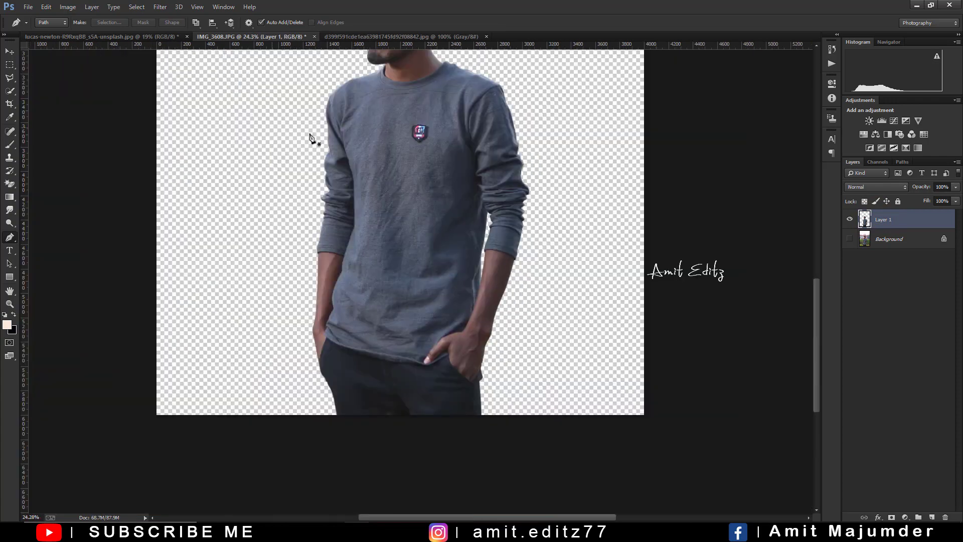
scroll(309, 135, "down", 2)
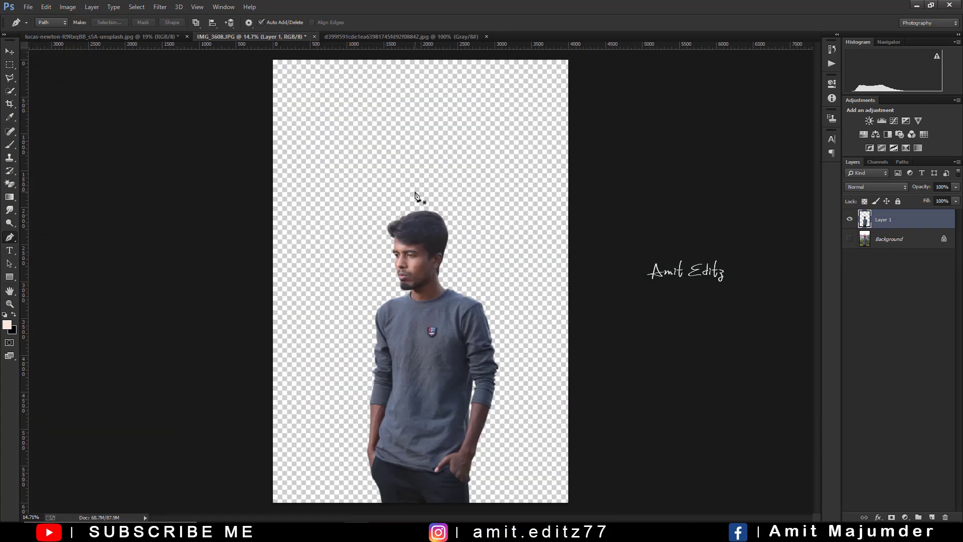
scroll(429, 259, "up", 1)
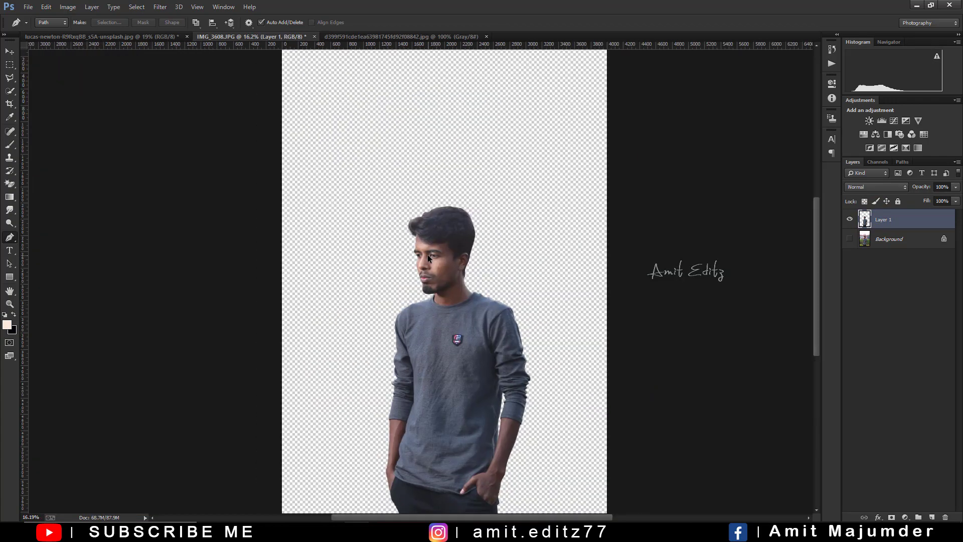
scroll(429, 259, "down", 1)
scroll(436, 245, "down", 1)
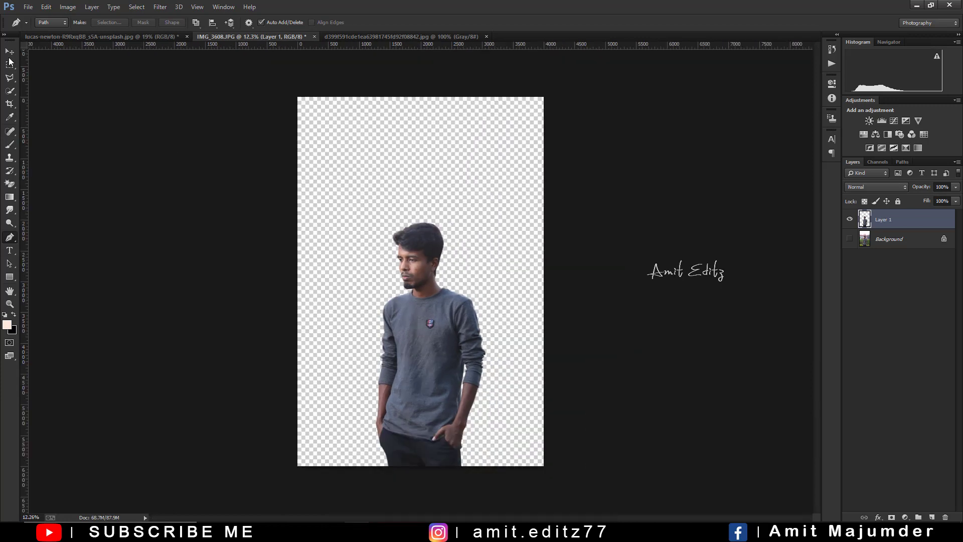
left_click(9, 51)
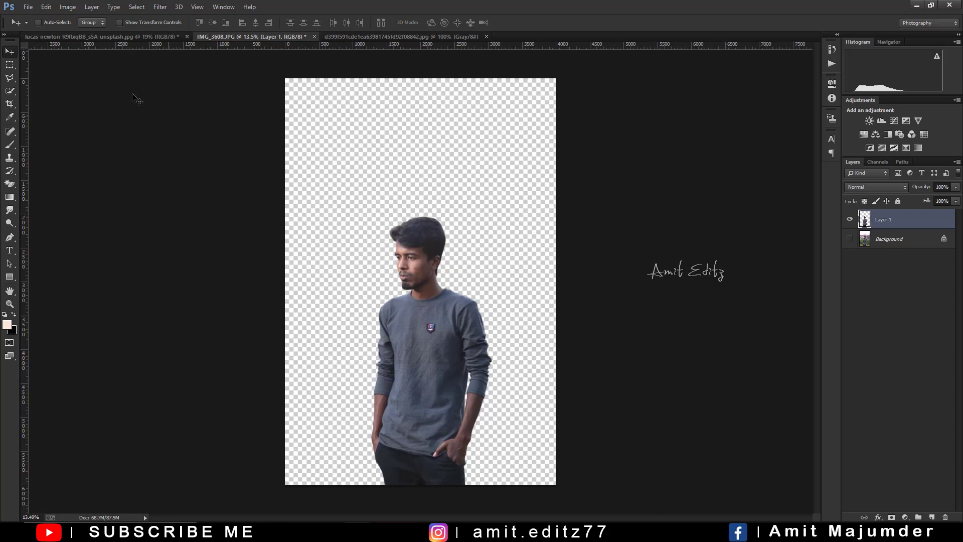
left_click(78, 37)
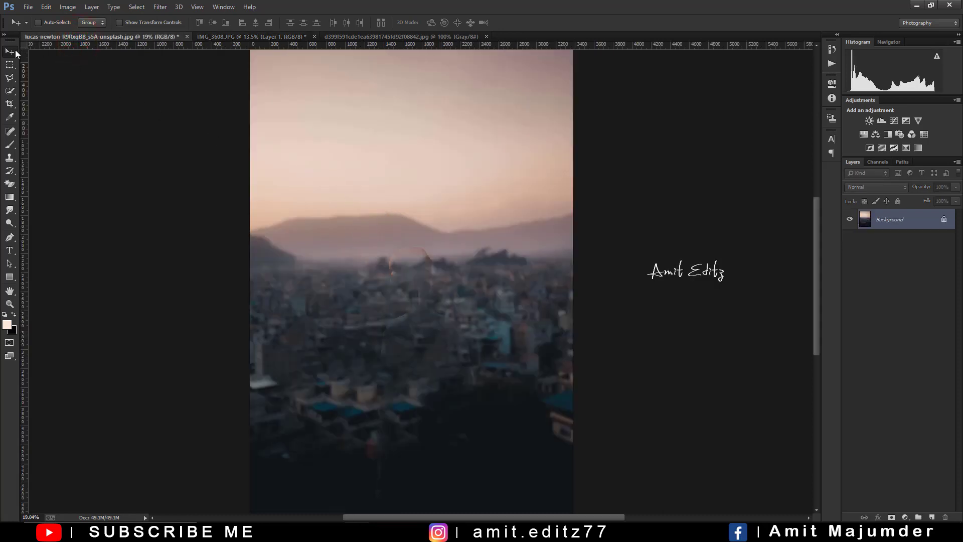
- Bring the blurred cityscape into IMG_3608 as Layer 2, placed beneath the cut-out man
key("ctrl+0")
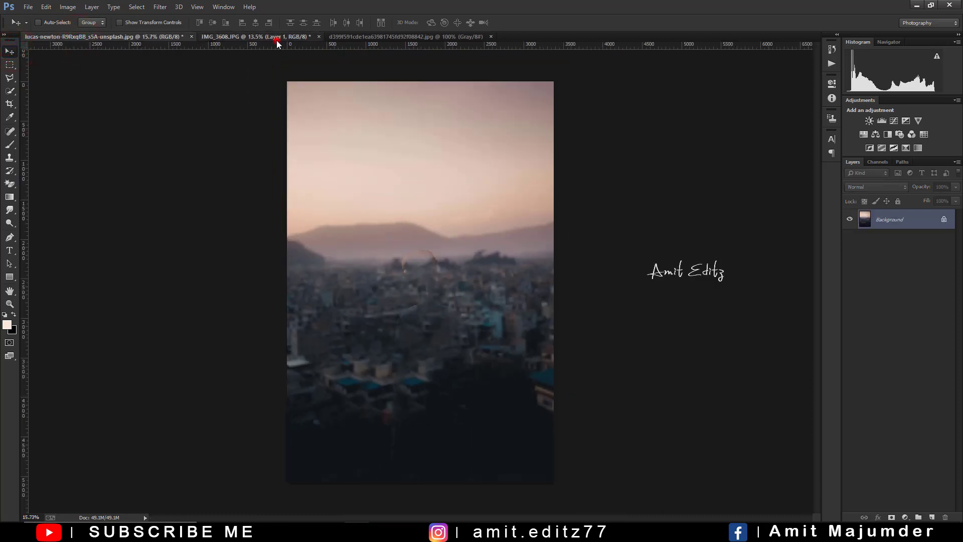
left_click(277, 40)
left_click(89, 37)
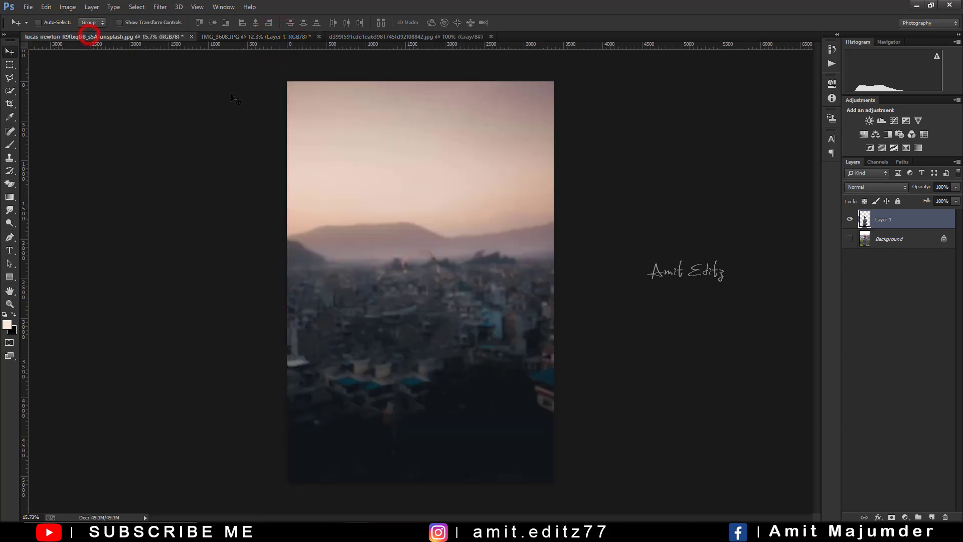
mouse_move(375, 206)
left_mouse_down()
mouse_move(291, 42)
mouse_move(396, 201)
left_mouse_up()
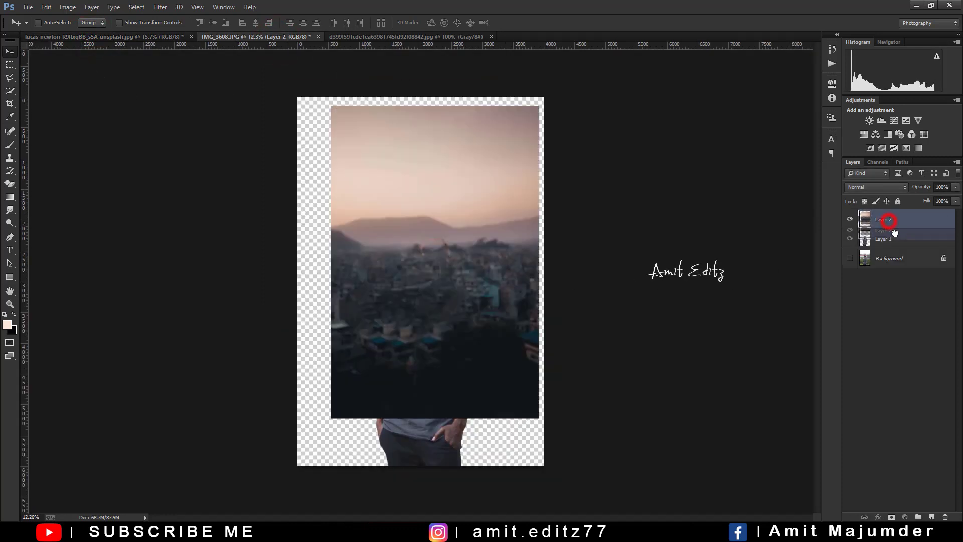
left_click_drag(882, 225, 883, 248)
mouse_move(481, 217)
left_mouse_down()
mouse_move(470, 254)
mouse_move(461, 254)
left_mouse_up()
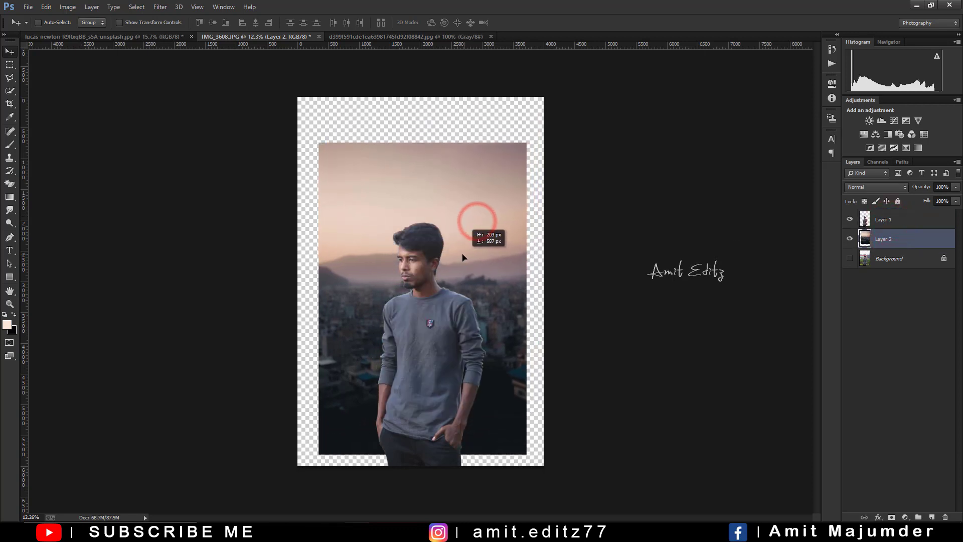
- Scale the cityscape to 127% and shift it up so it fills the canvas
key("ctrl+t")
left_click_drag(526, 144, 553, 100)
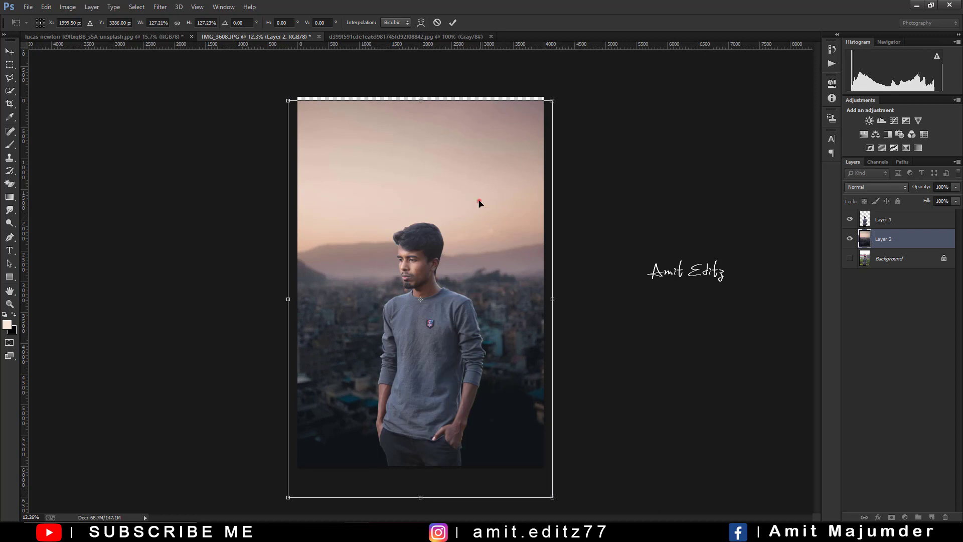
left_click_drag(480, 204, 479, 193)
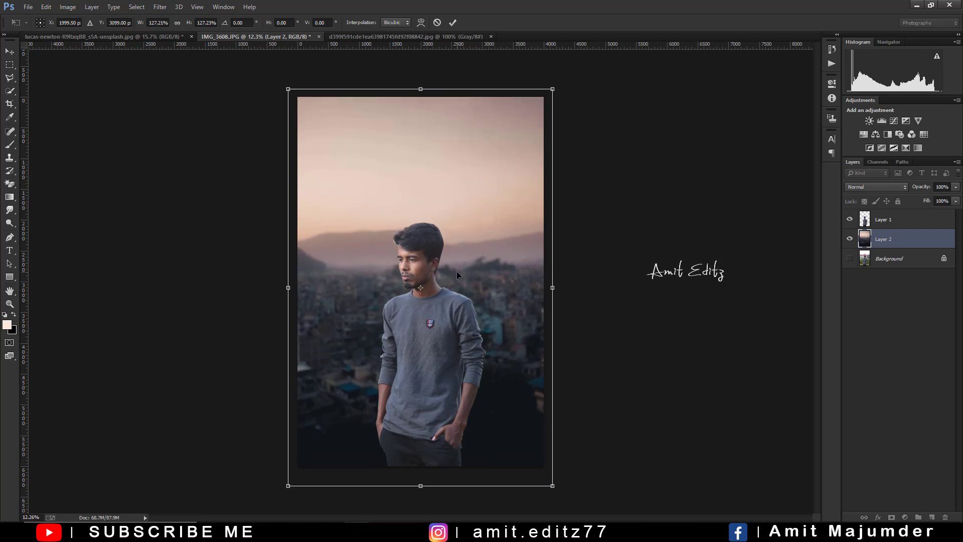
key("Return")
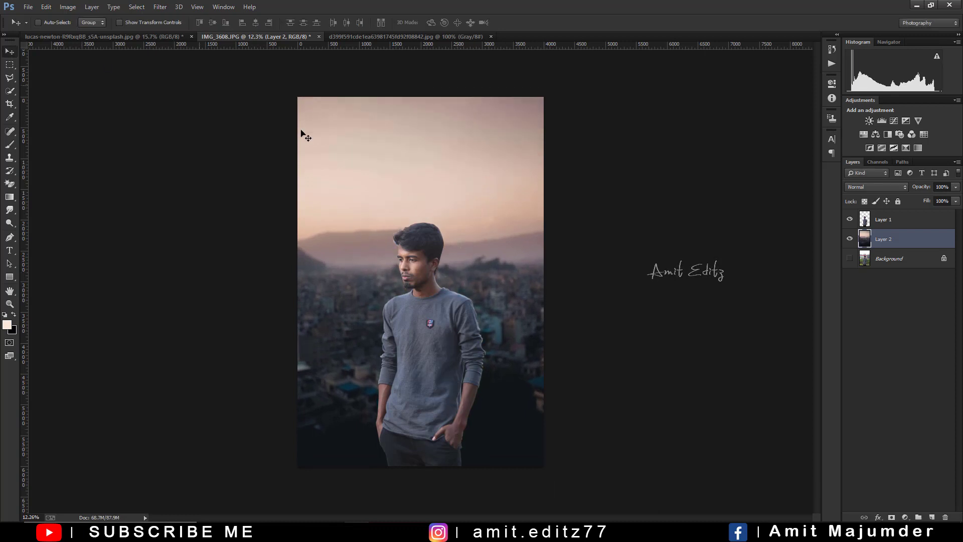
scroll(422, 289, "up", 2)
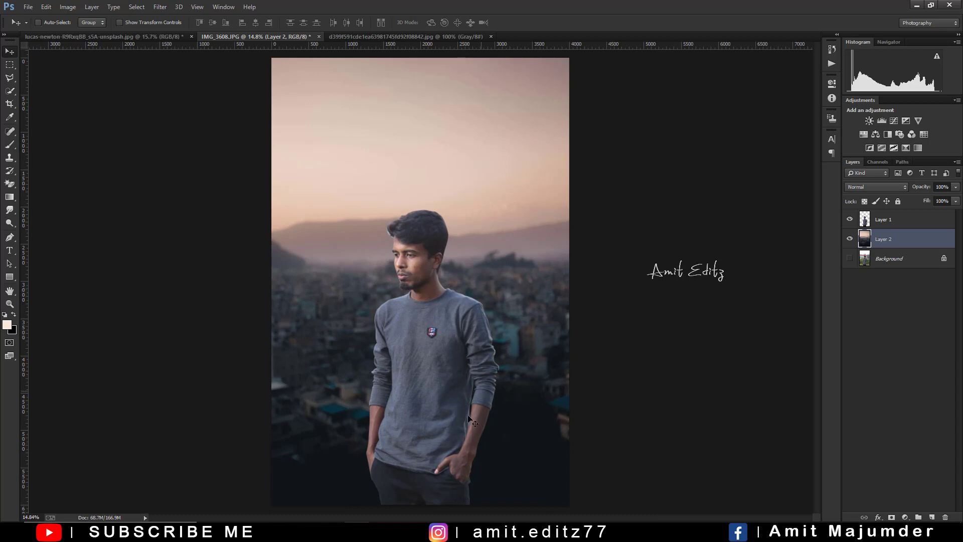
scroll(426, 390, "down", 1)
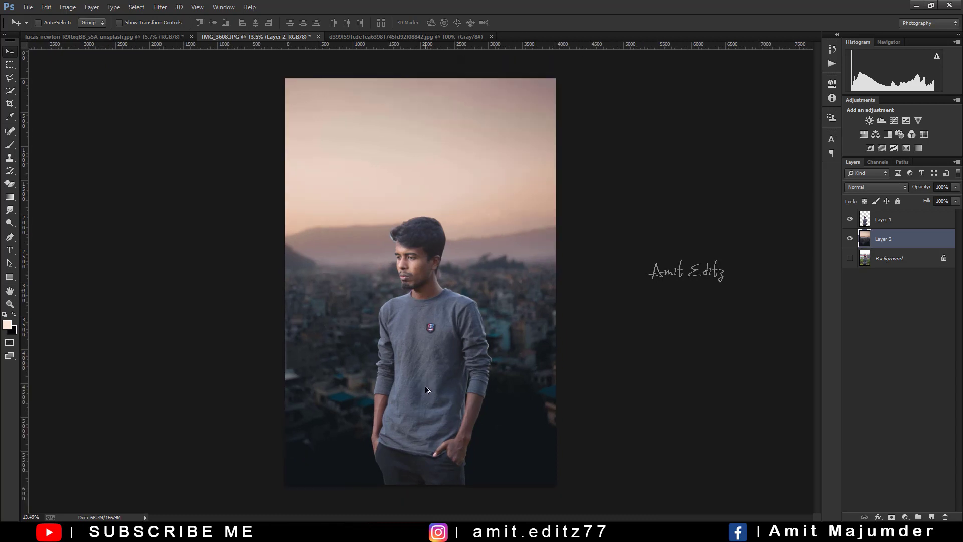
left_click(888, 222)
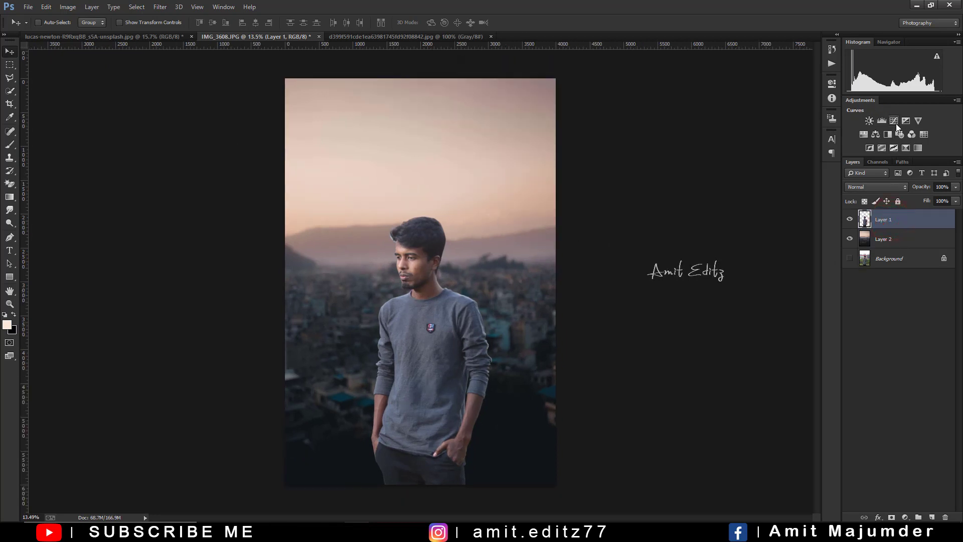
- Add a Levels layer clipped to the man, output white 89, with its mask inverted to black
left_click(883, 121)
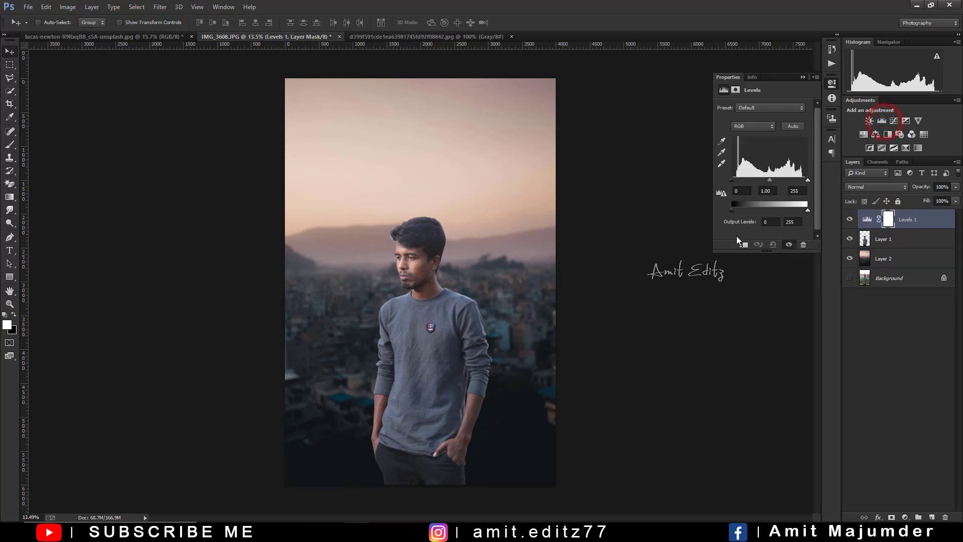
left_click(744, 245)
left_click_drag(808, 210, 780, 211)
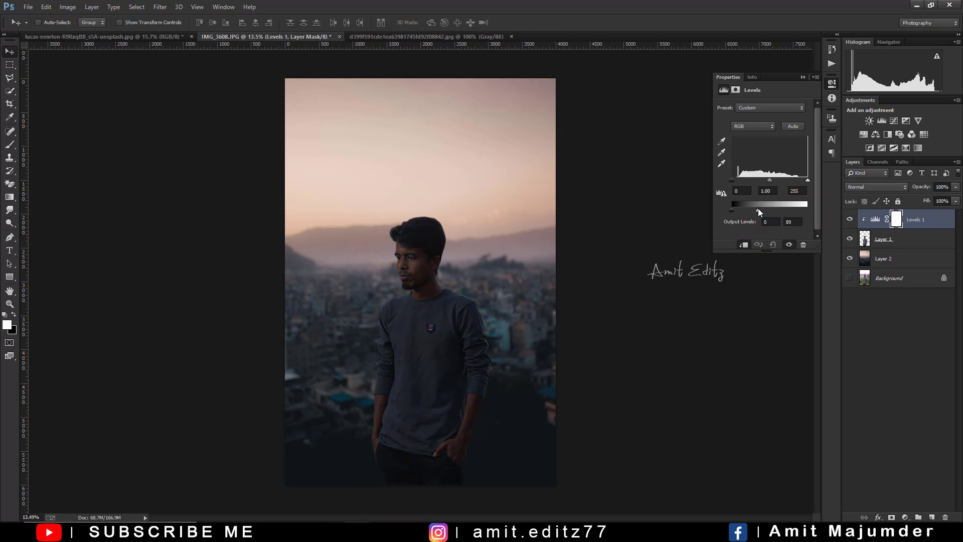
left_click(803, 77)
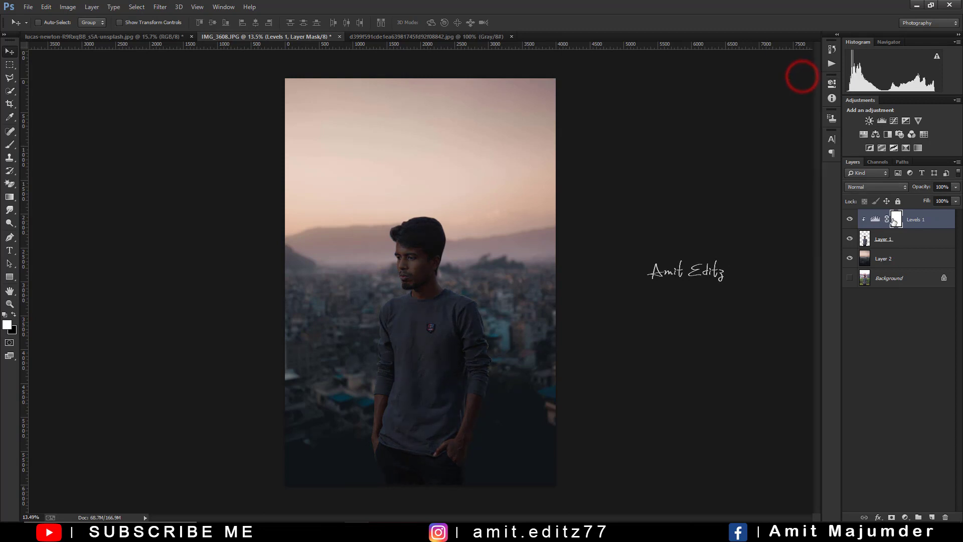
key("ctrl+i")
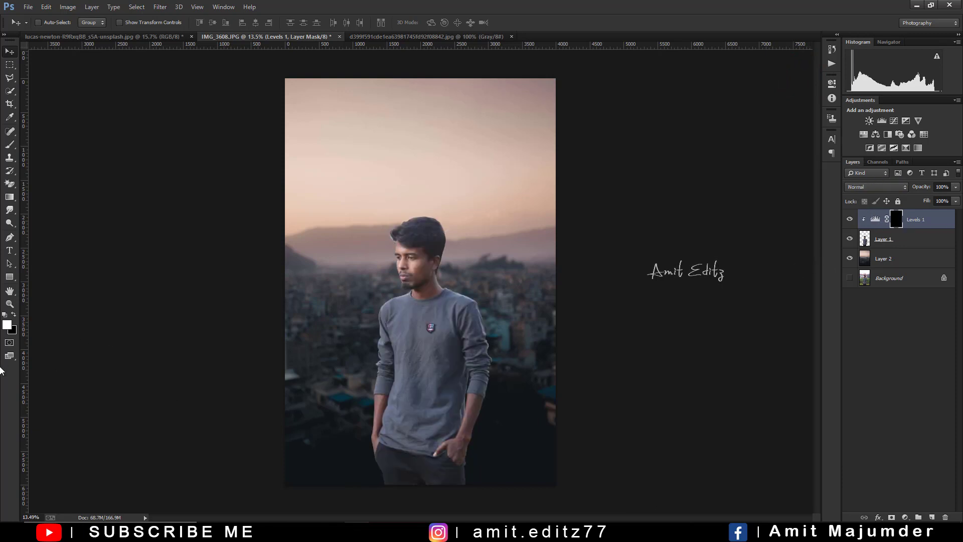
- Paint white on the Levels 1 mask around the legs and lower shirt
left_click(11, 144)
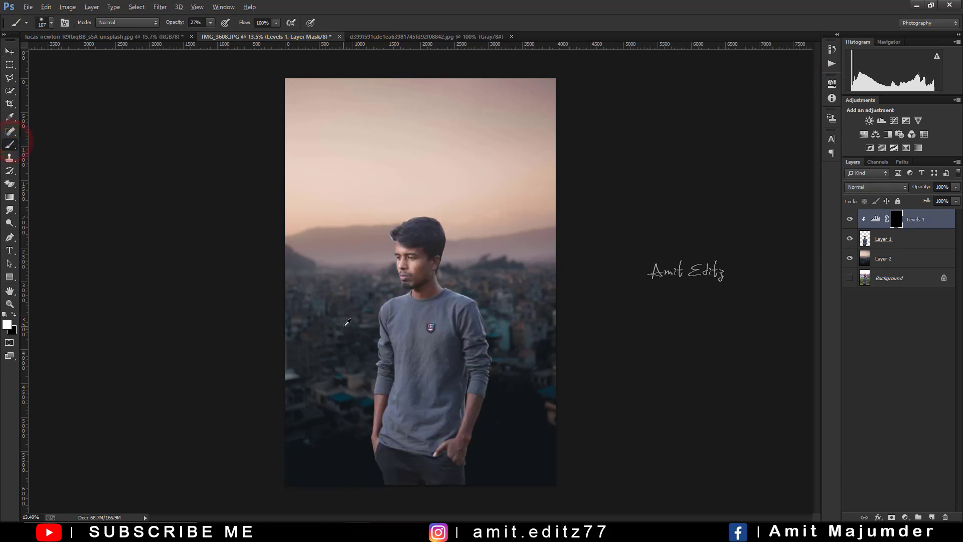
left_click_drag(358, 331, 342, 304)
left_click_drag(429, 484, 380, 486)
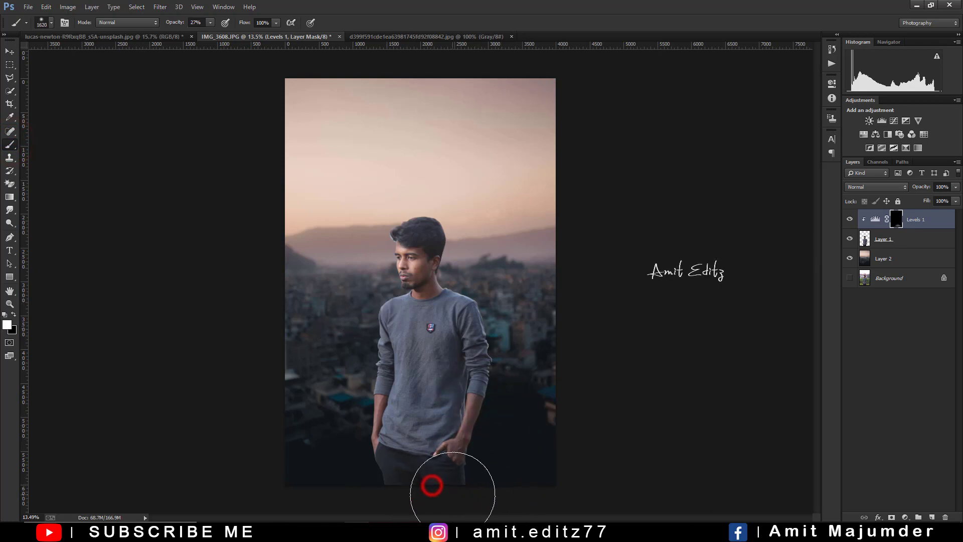
left_click(456, 503)
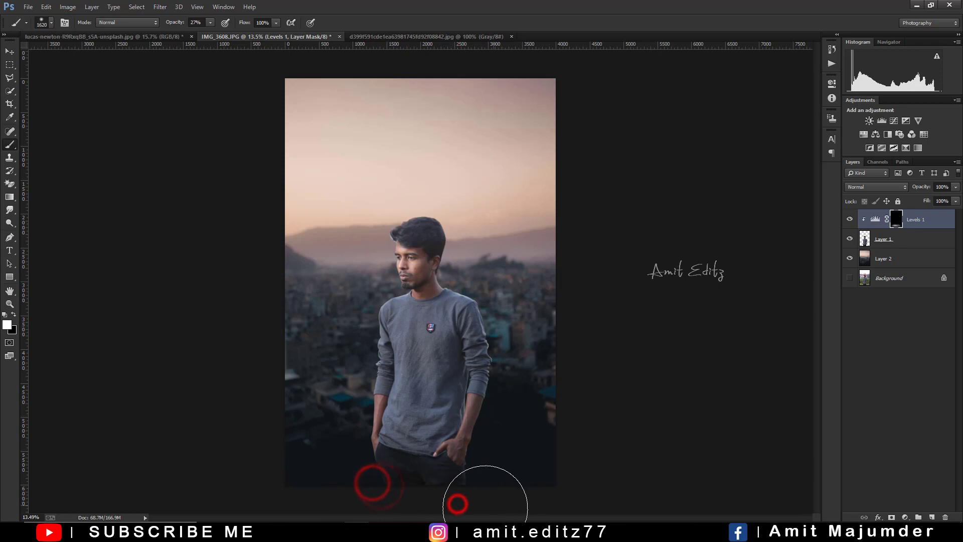
left_click(483, 499)
left_click_drag(402, 445, 395, 428)
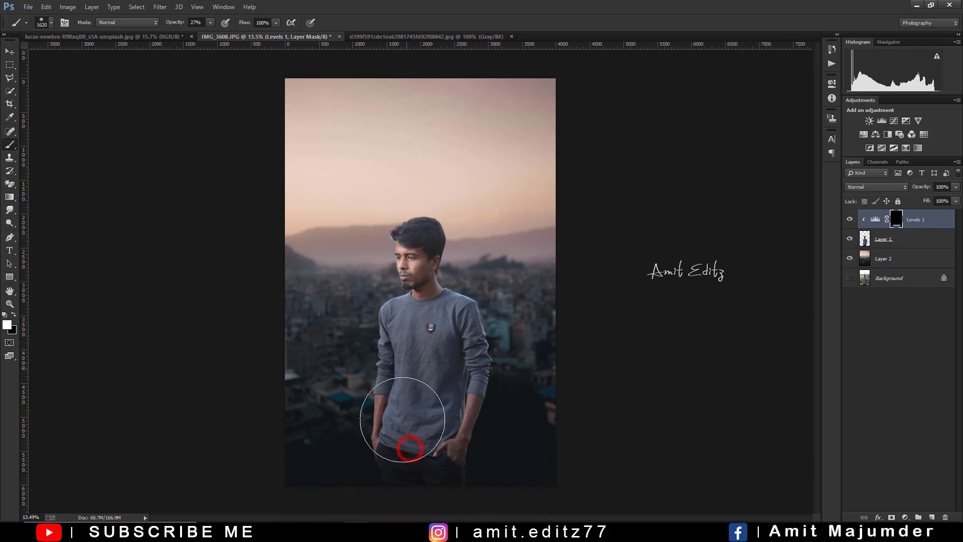
- Extend the darkening over the shirt, chest and neck with a smaller brush
scroll(394, 428, "up", 3)
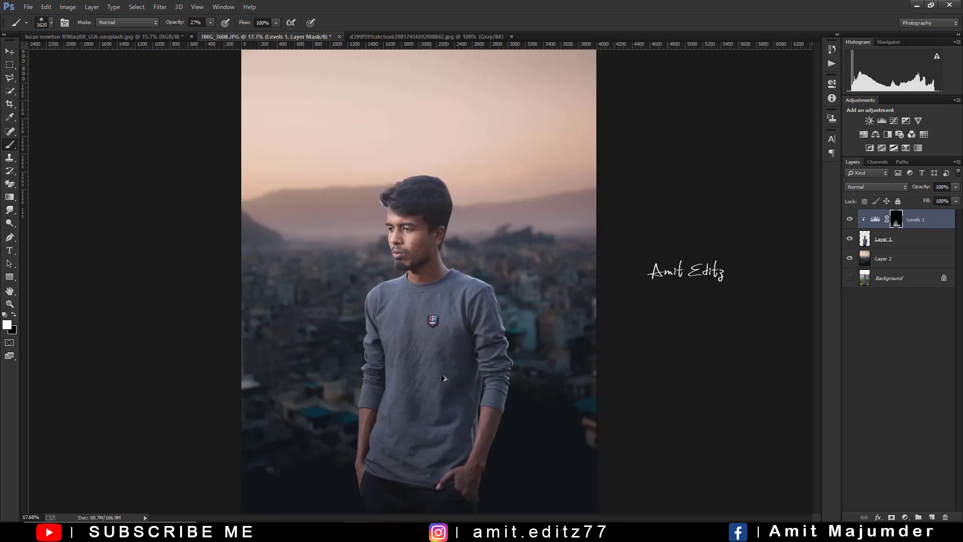
left_click(383, 458)
left_click(476, 439)
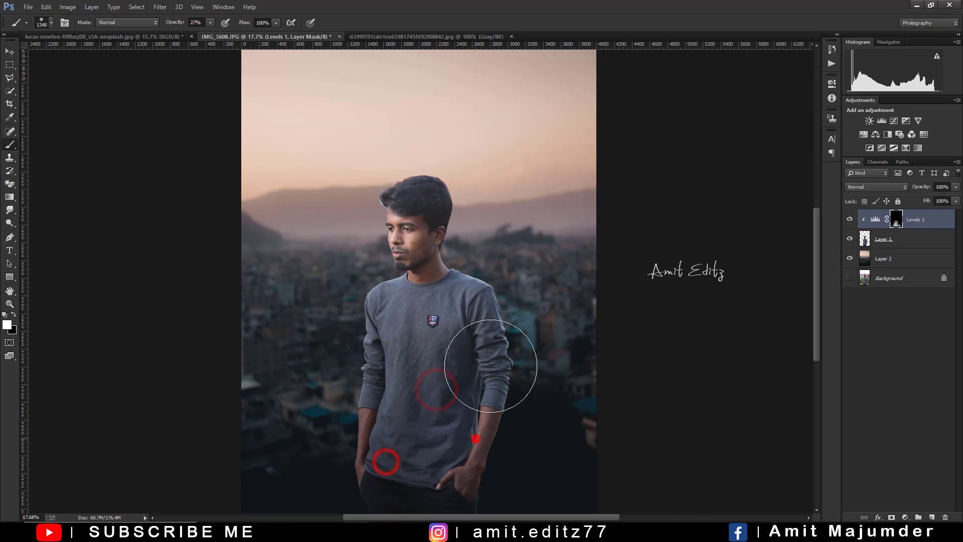
left_click(393, 332)
left_click(369, 408)
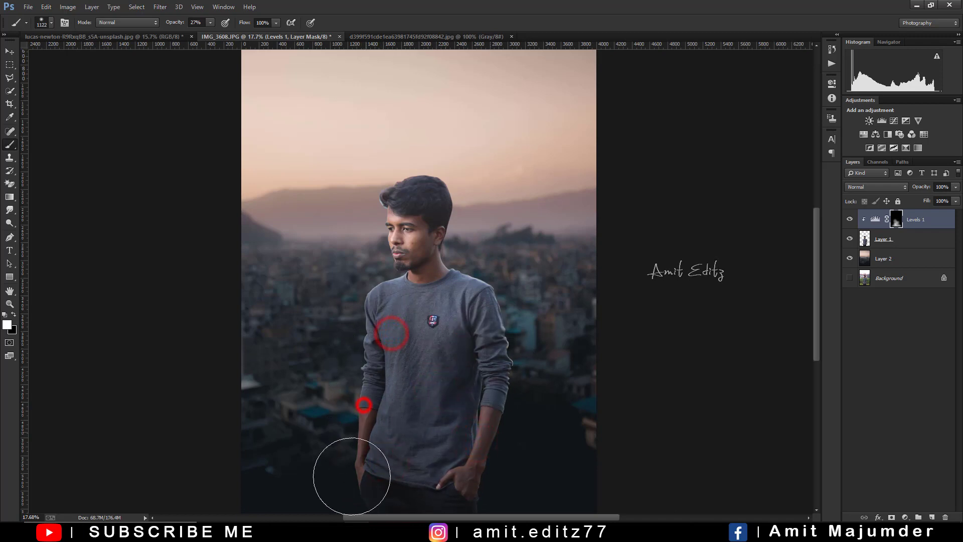
left_click(397, 488)
left_click(445, 312)
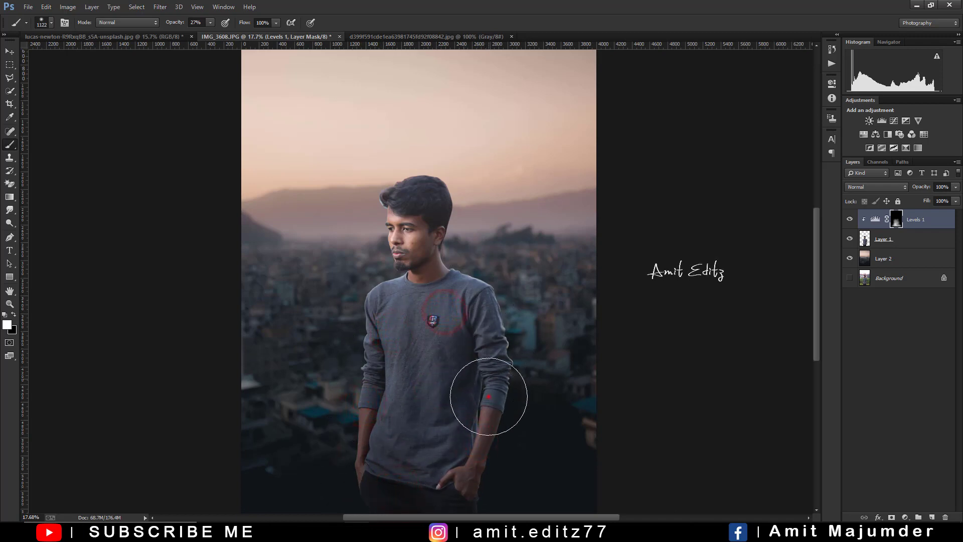
scroll(486, 393, "down", 1)
scroll(451, 326, "up", 2)
scroll(433, 287, "up", 3)
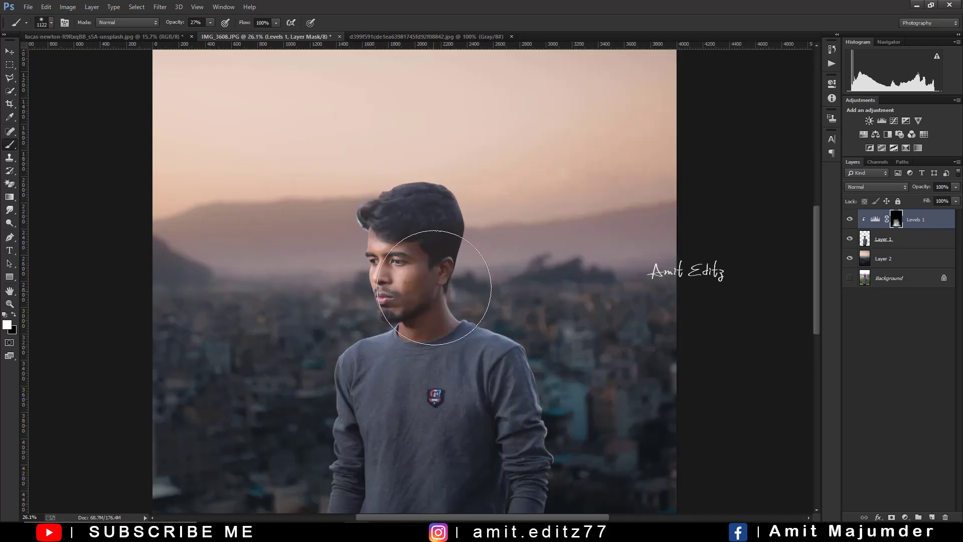
left_click(430, 328)
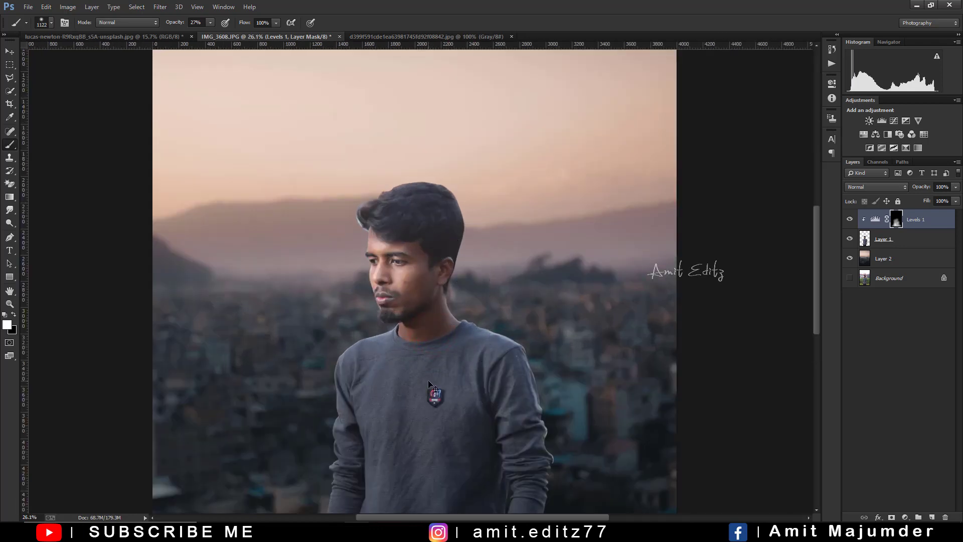
key("bracketleft")
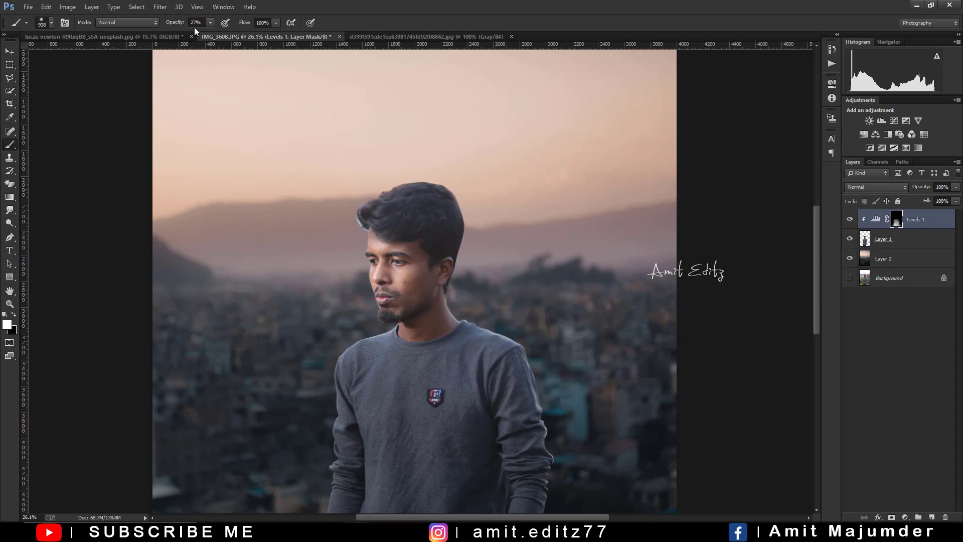
left_click(390, 371)
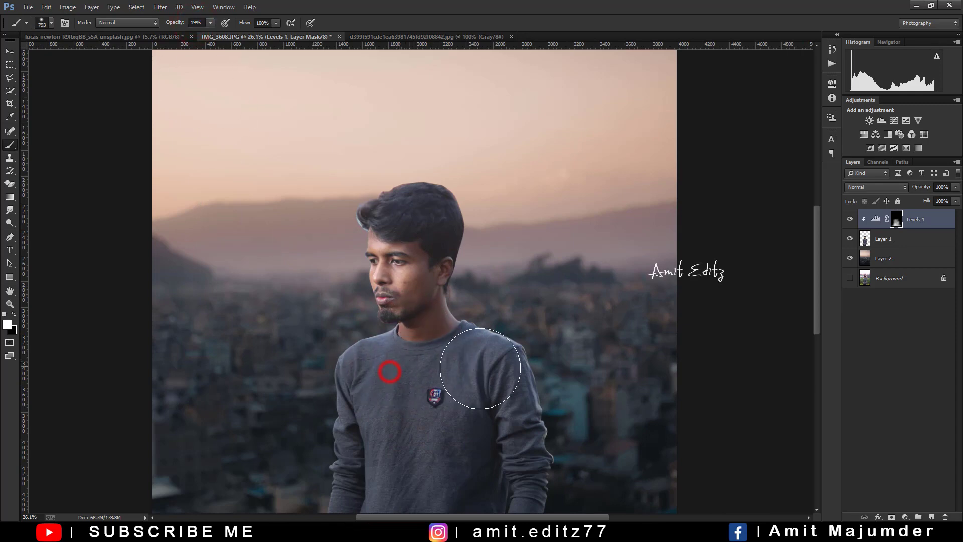
left_click(483, 373)
scroll(479, 432, "down", 2)
- Paint black at 19% opacity to soften the darkening on chest, right sleeve and lower shirt
key("x")
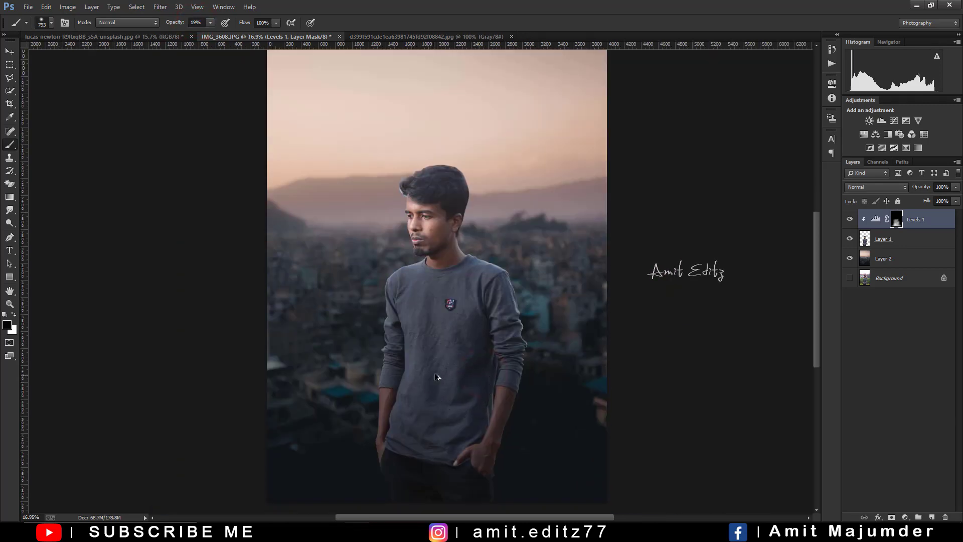
scroll(436, 378, "up", 2)
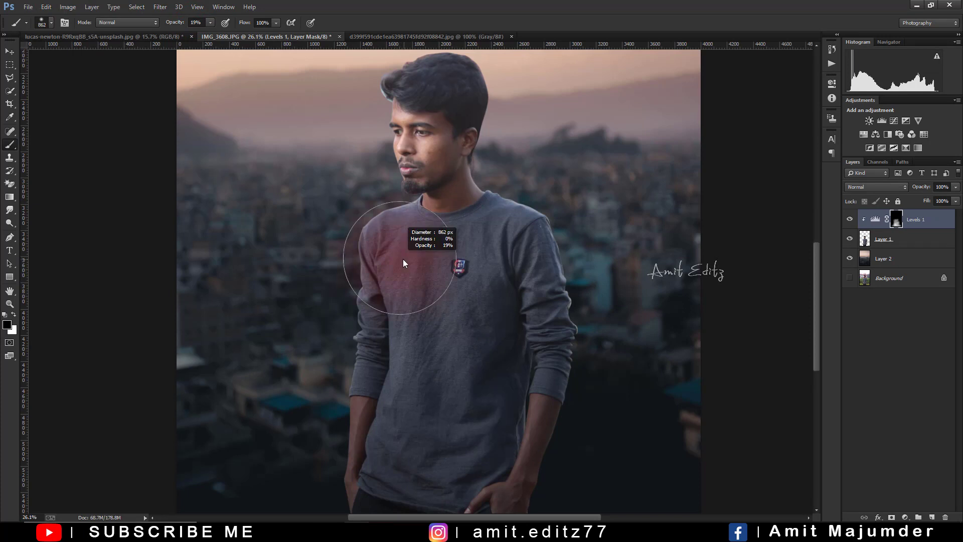
left_click(381, 243)
left_click(416, 250)
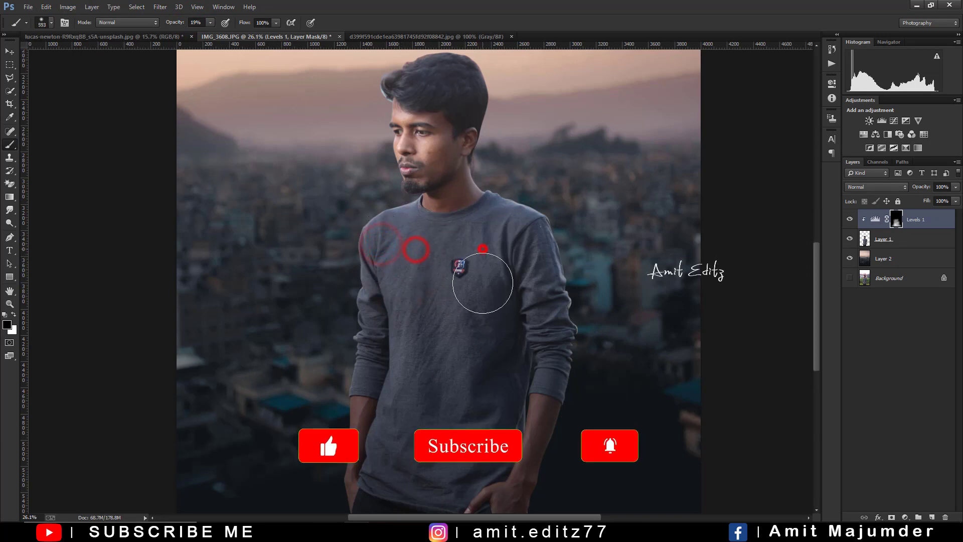
left_click(502, 229)
left_click(536, 256)
left_click(546, 300)
left_click(539, 356)
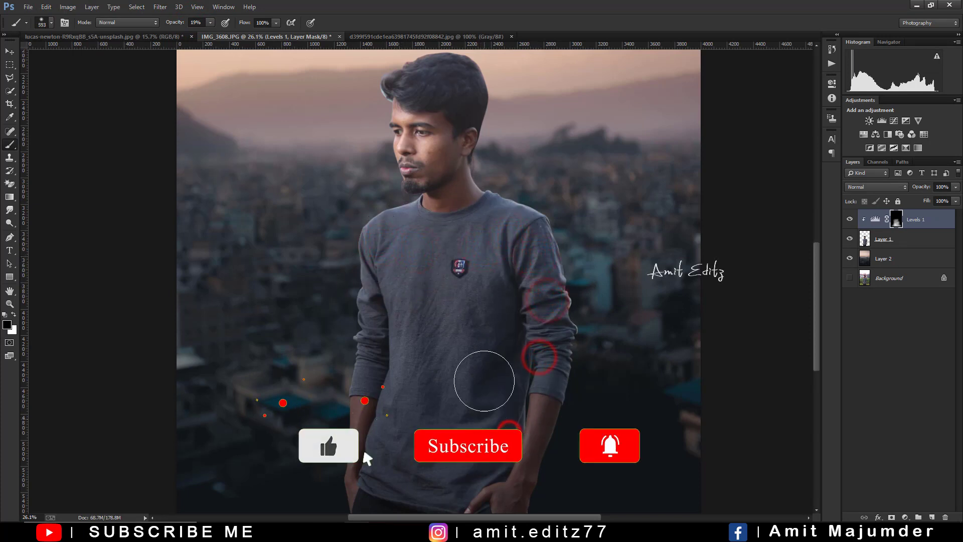
left_click(481, 328)
left_click(394, 443)
left_click(401, 488)
left_click(376, 307)
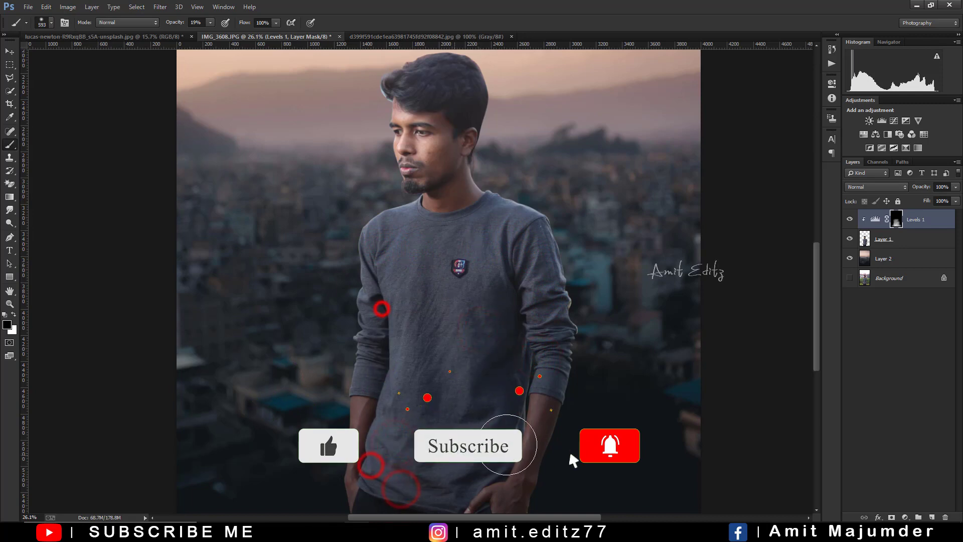
- Soften more of the chest and shirt, then toggle Levels 1 visibility to compare
scroll(490, 333, "down", 2)
left_click(460, 240)
left_click(412, 227)
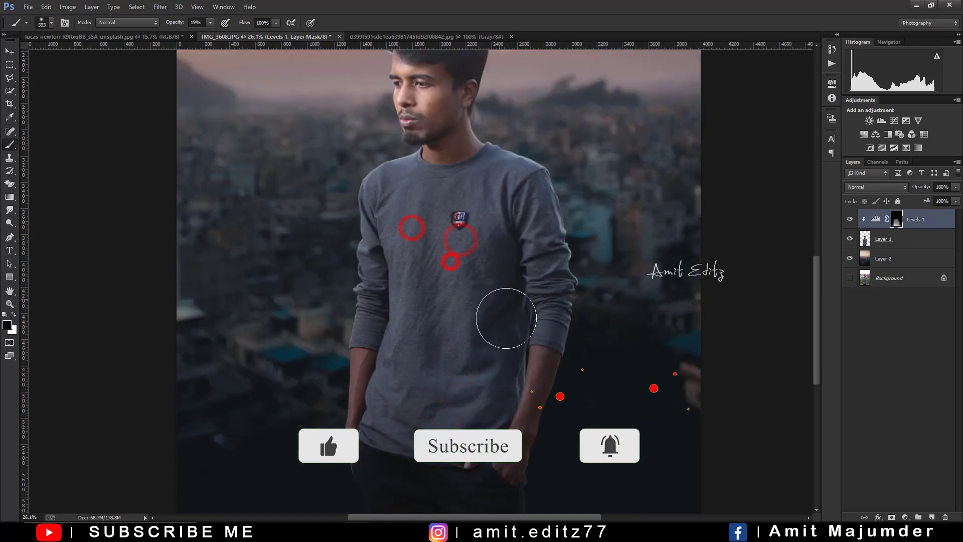
left_click(534, 388)
left_click(363, 437)
scroll(519, 380, "down", 1)
scroll(518, 378, "down", 1)
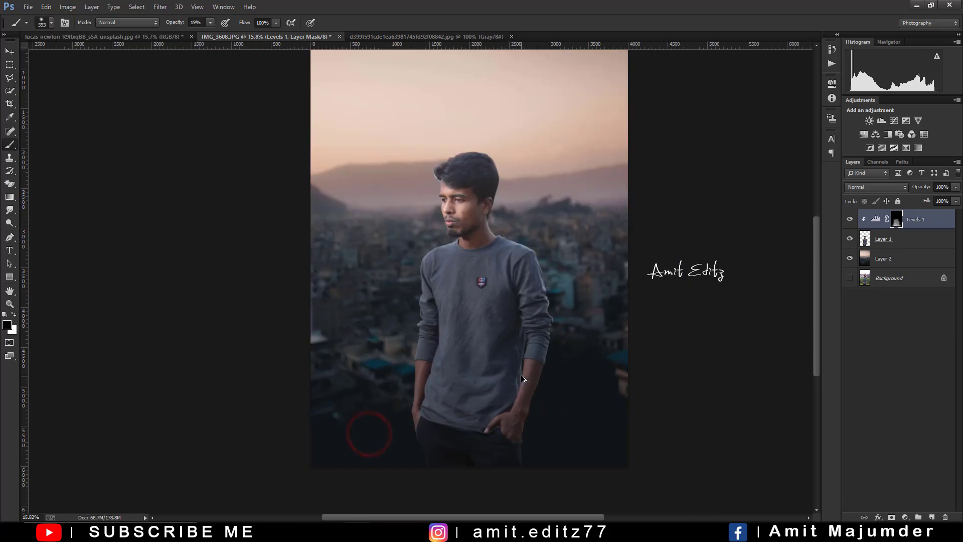
left_click(851, 220)
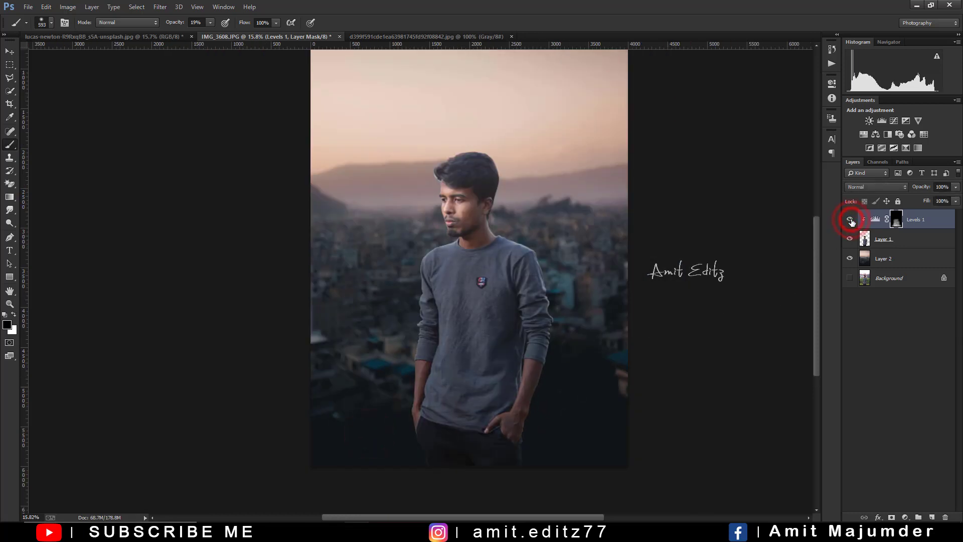
left_click(851, 220)
- On Layer 1, smudge the hair edge into the sky at 74% strength
left_click(886, 241)
scroll(528, 143, "up", 5)
scroll(417, 176, "up", 1)
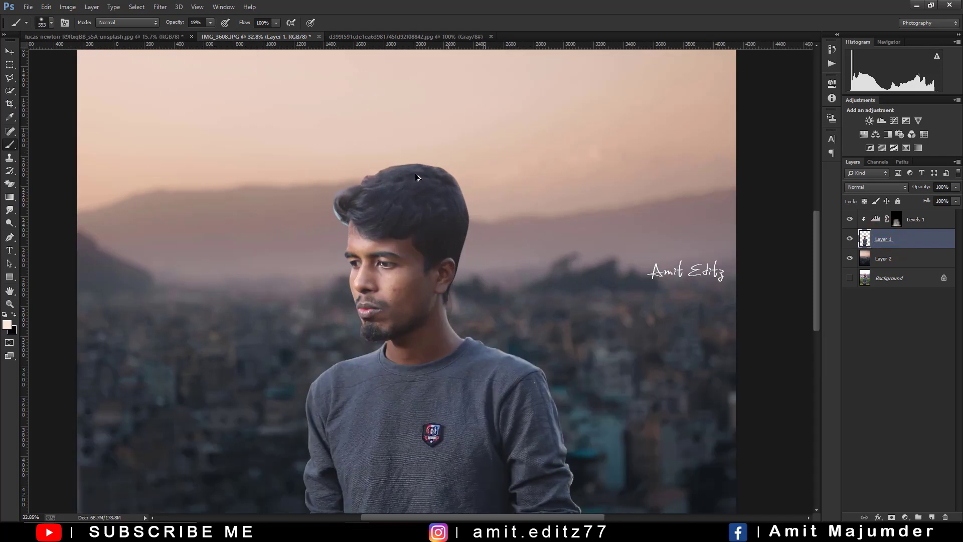
scroll(419, 180, "up", 3)
scroll(188, 206, "up", 4)
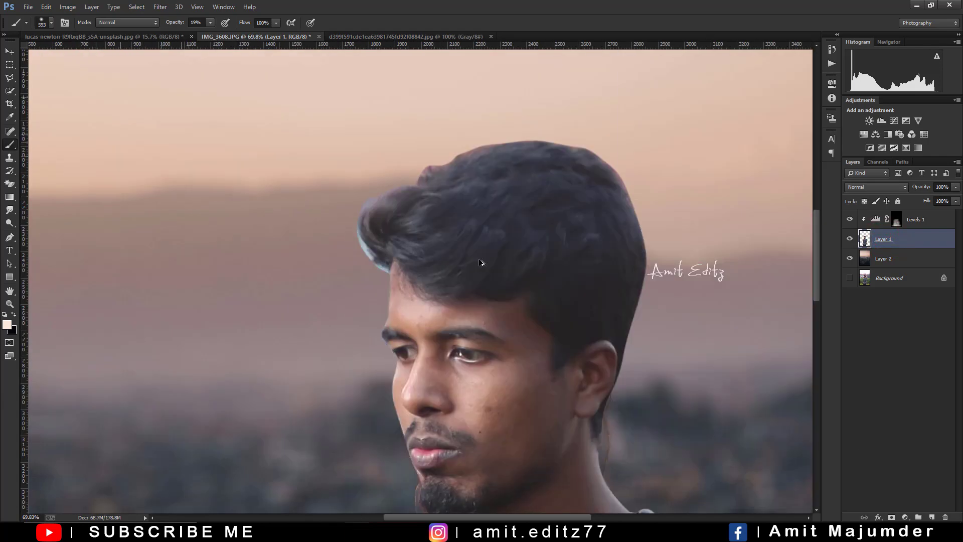
scroll(147, 225, "up", 3)
left_click(9, 209)
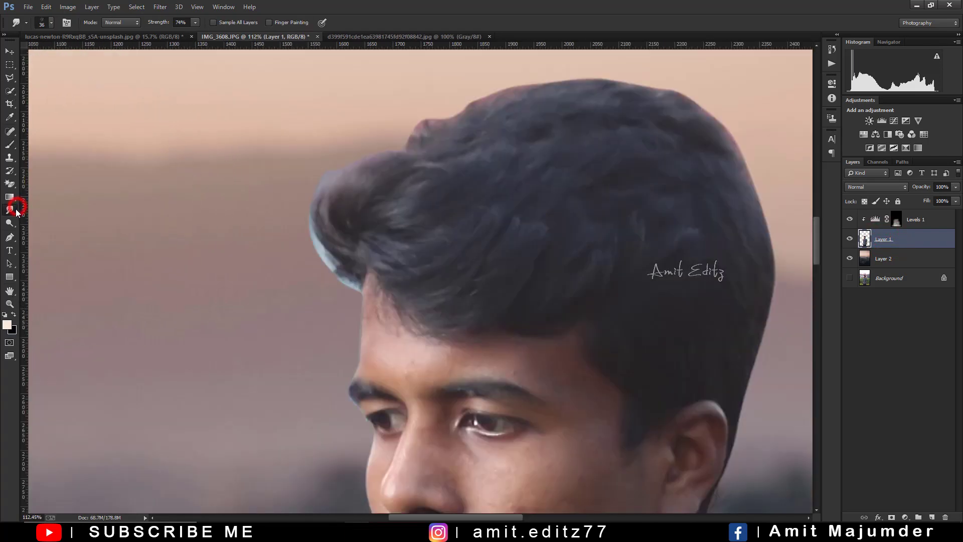
scroll(267, 228, "up", 1)
scroll(267, 228, "up", 1)
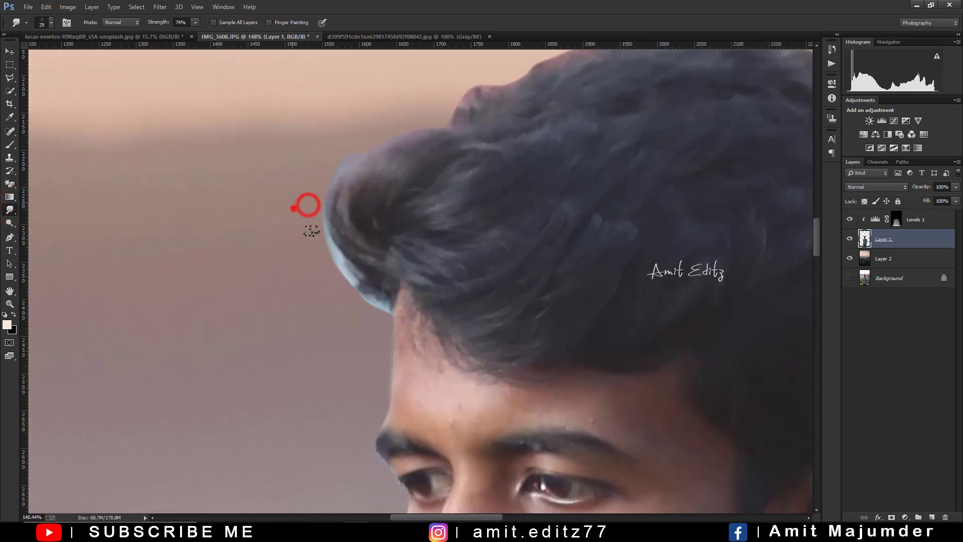
left_click_drag(352, 280, 316, 226)
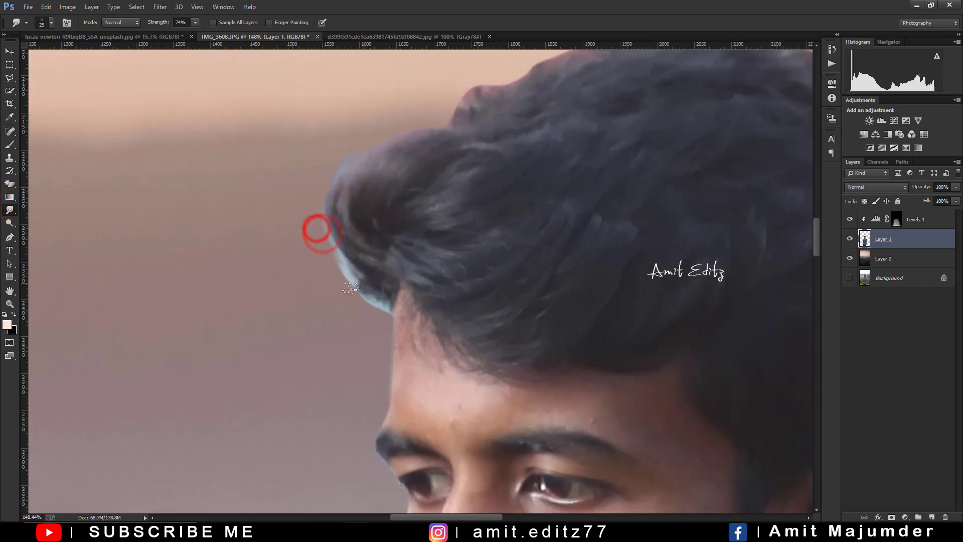
- Briefly try the Eraser, then smudge above the forehead with a larger Smudge brush
right_click(9, 184)
left_click(40, 182)
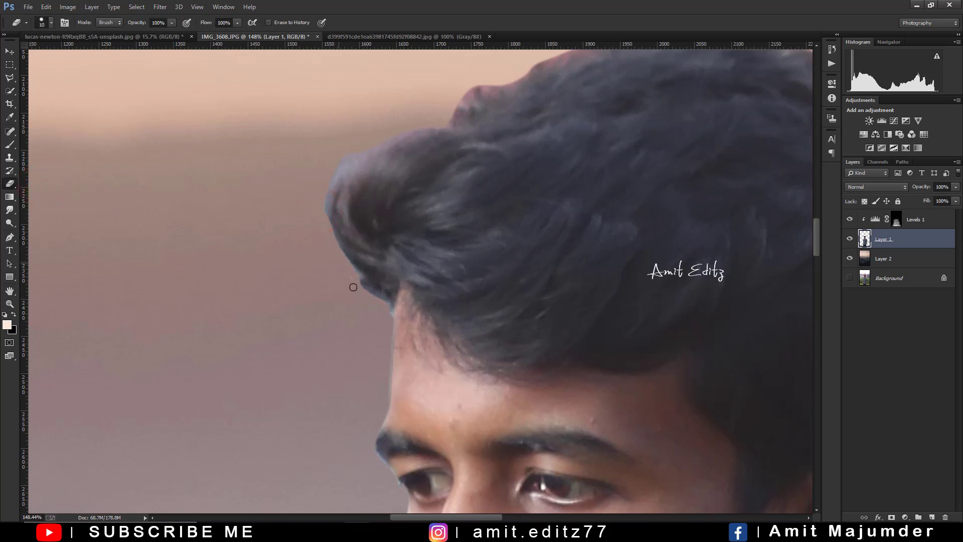
left_click(10, 211)
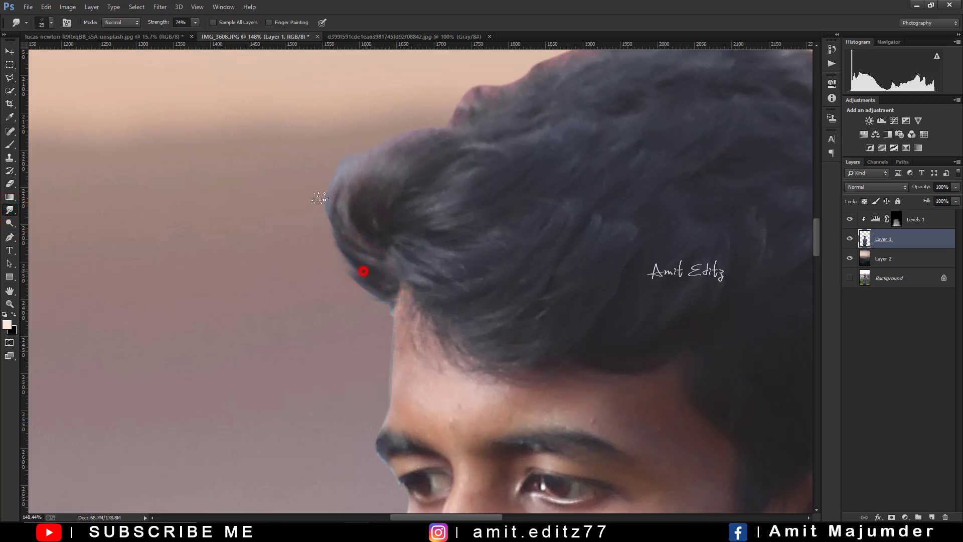
key("bracketright")
key("bracketright")
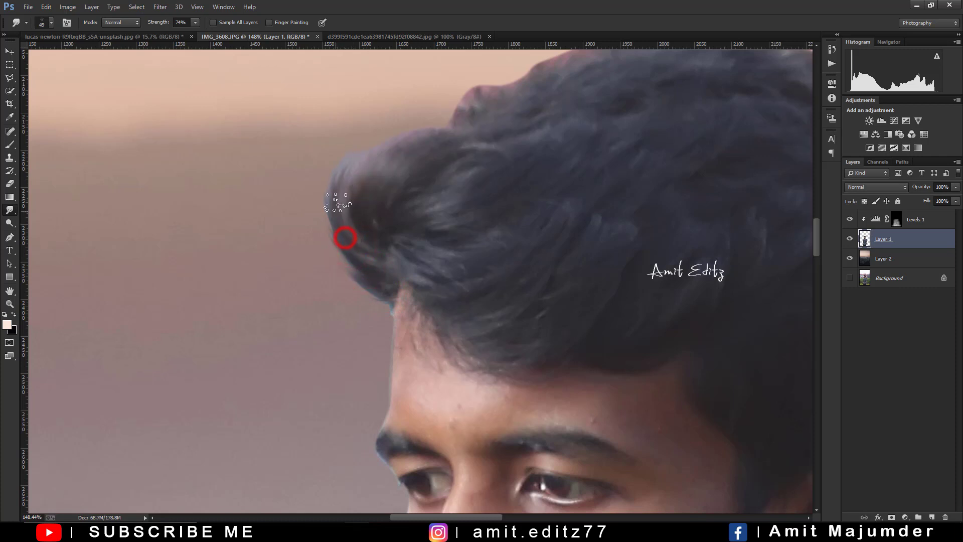
left_click_drag(346, 168, 367, 210)
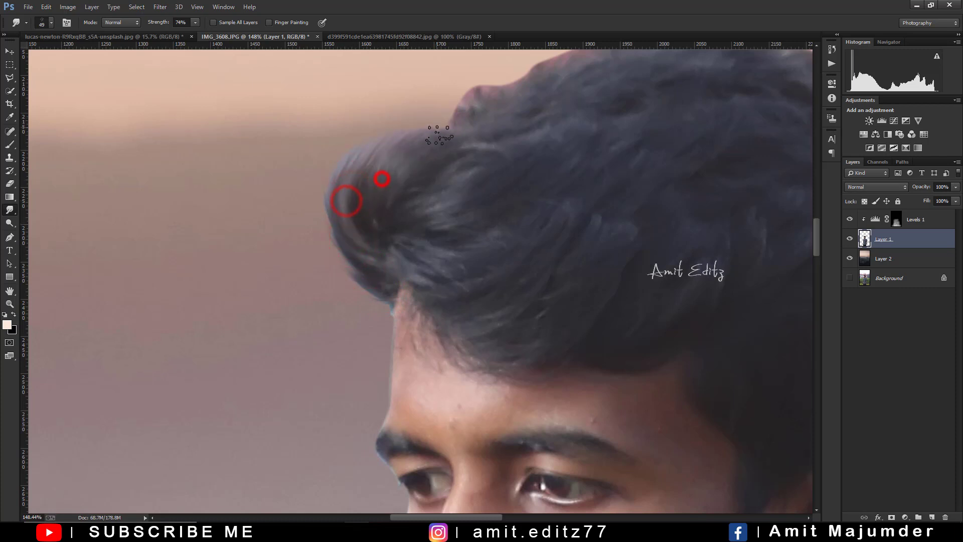
- Pull fine hair wisps upward along the top edge of the hair
mouse_move(471, 138)
left_mouse_down()
mouse_move(366, 200)
mouse_move(361, 155)
left_mouse_up()
mouse_move(344, 198)
left_mouse_down()
mouse_move(376, 143)
mouse_move(397, 135)
mouse_move(406, 155)
left_mouse_up()
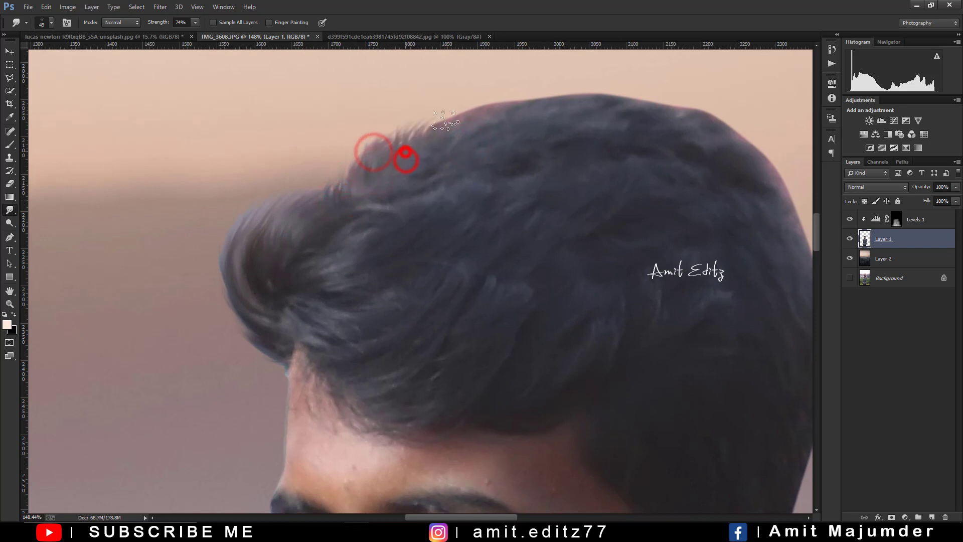
left_click_drag(433, 127, 471, 108)
mouse_move(409, 150)
left_mouse_down()
mouse_move(476, 108)
mouse_move(552, 96)
mouse_move(466, 129)
left_mouse_up()
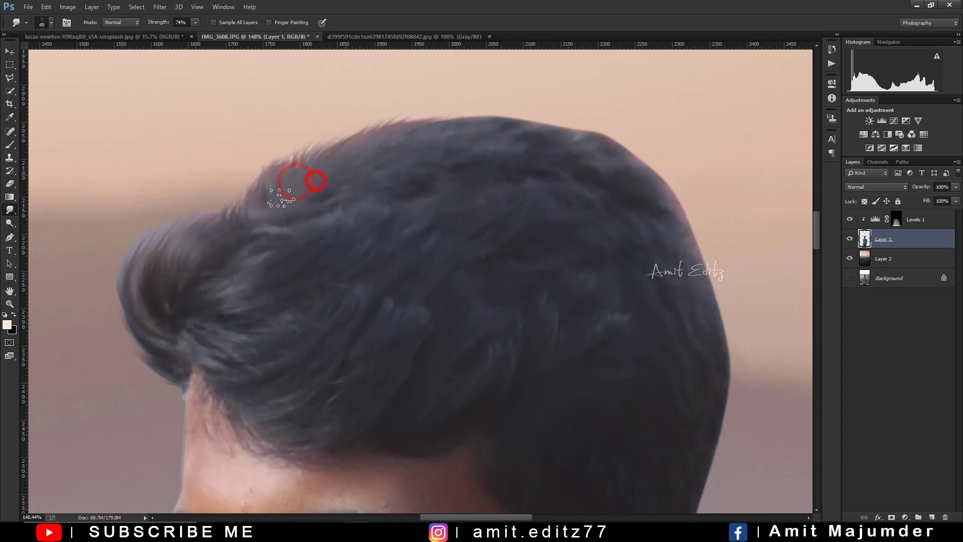
mouse_move(253, 185)
left_mouse_down()
mouse_move(312, 151)
mouse_move(479, 124)
left_mouse_up()
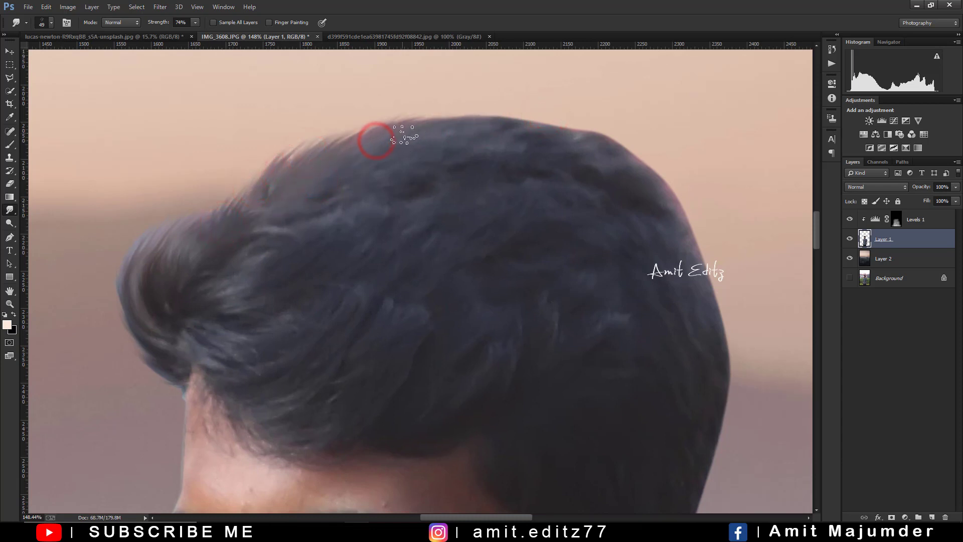
mouse_move(414, 123)
left_mouse_down()
mouse_move(490, 125)
mouse_move(470, 127)
left_mouse_up()
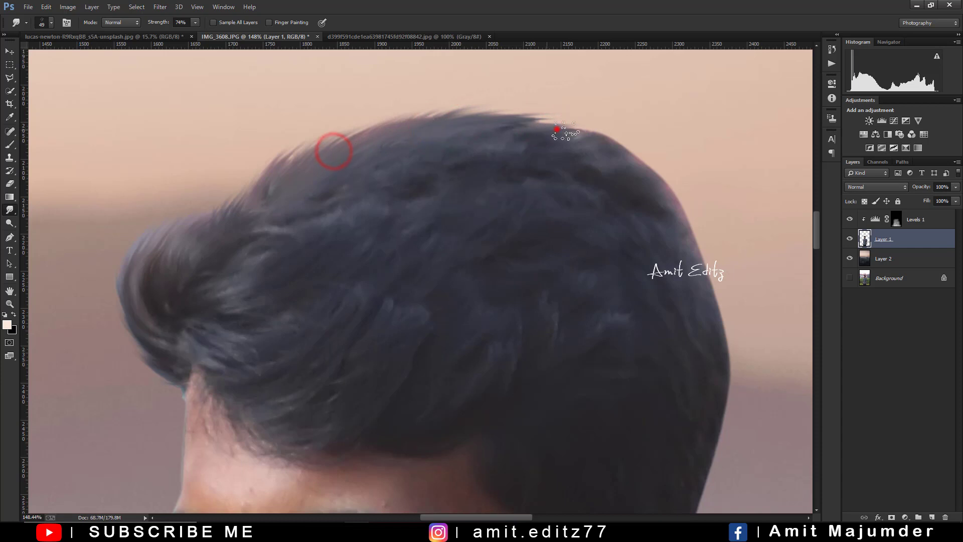
- Feather the right edge of the hair outward and downward
left_click_drag(624, 142, 693, 231)
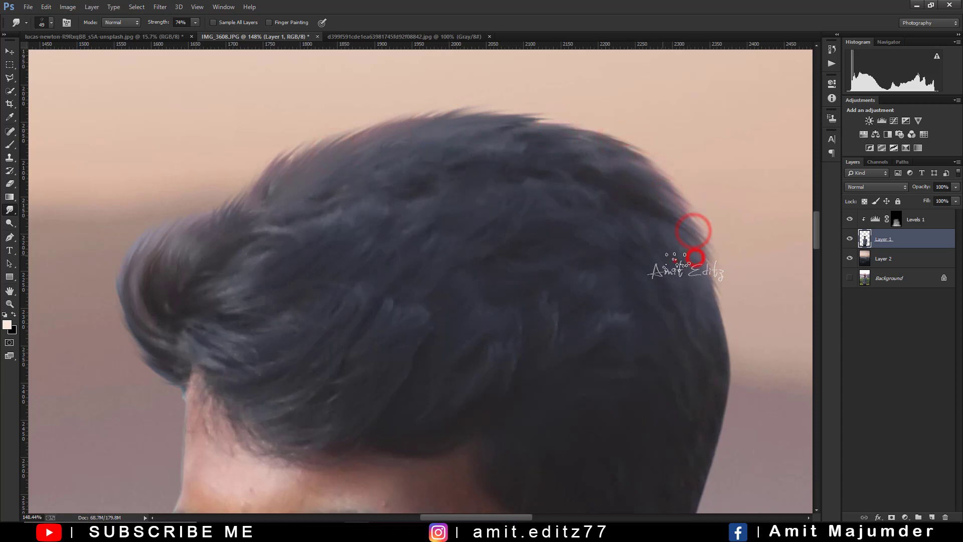
left_click_drag(692, 332, 665, 178)
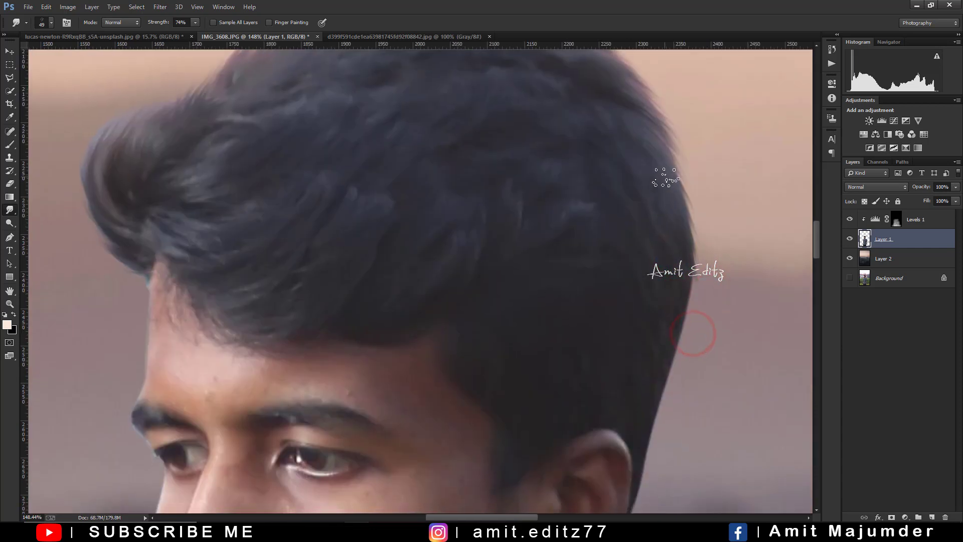
left_click_drag(680, 246, 659, 311)
key("ctrl+0")
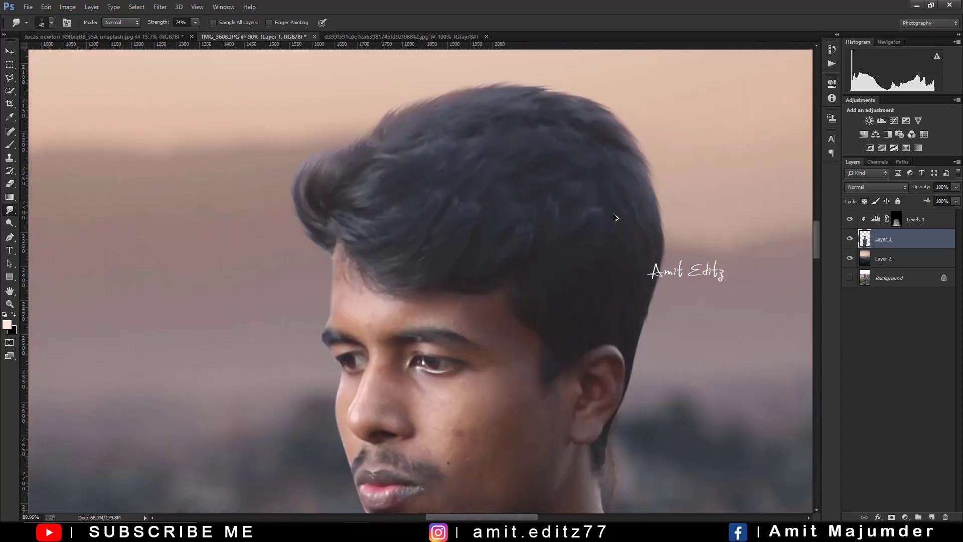
scroll(459, 173, "up", 5)
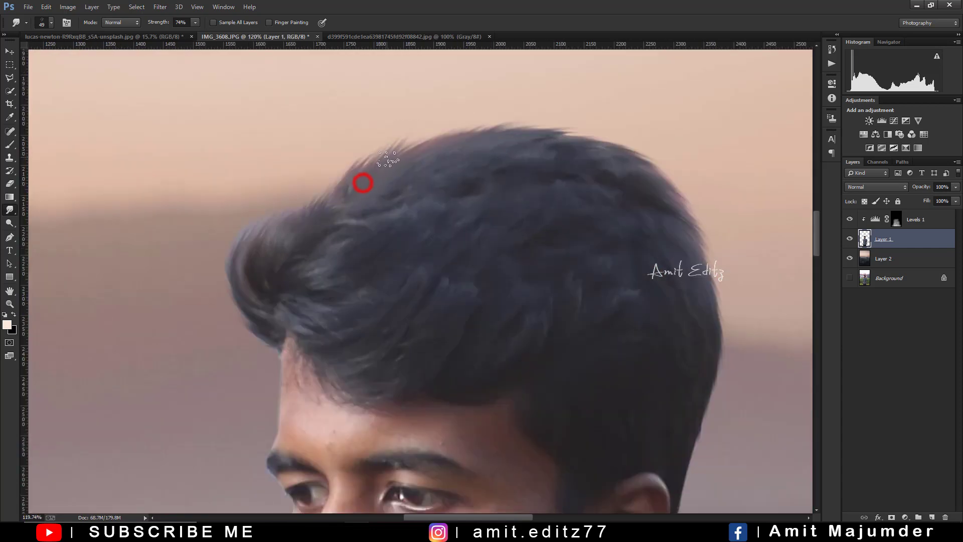
- Add further smudged wisps along the top hair edge
left_click_drag(416, 149, 447, 142)
scroll(447, 136, "down", 3)
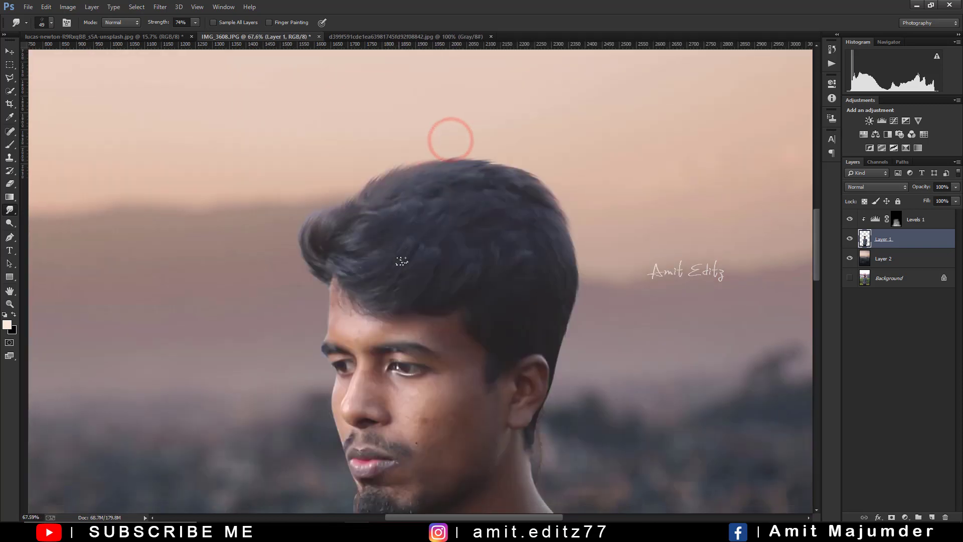
scroll(423, 261, "down", 2)
scroll(372, 225, "up", 3)
scroll(371, 228, "up", 1)
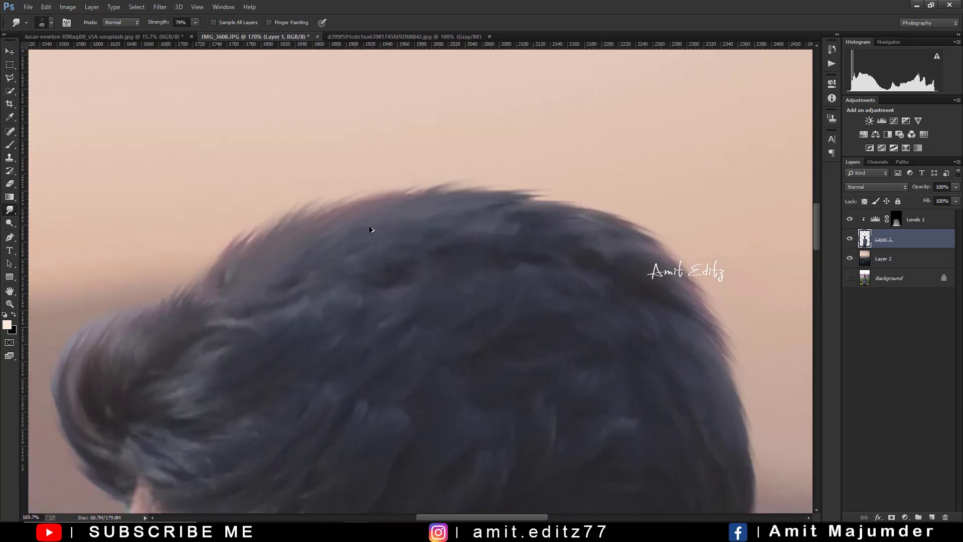
mouse_move(327, 213)
left_mouse_down()
mouse_move(409, 186)
mouse_move(464, 190)
left_mouse_up()
left_click_drag(537, 195, 591, 200)
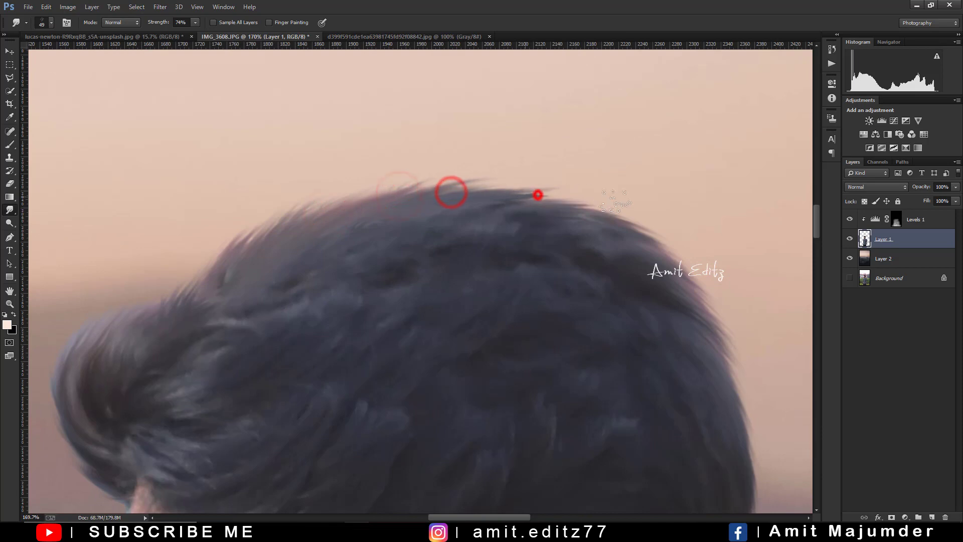
scroll(618, 215, "down", 2)
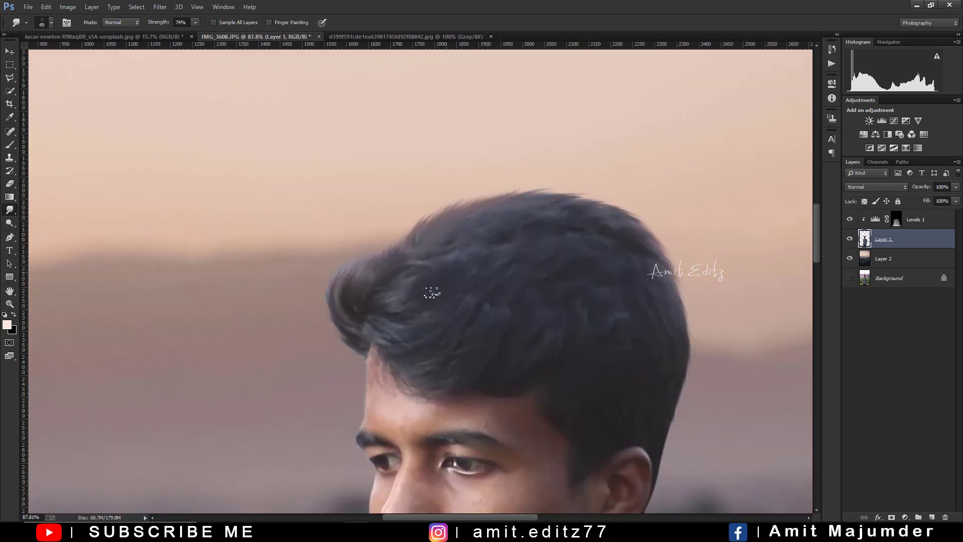
scroll(430, 286, "down", 1)
scroll(437, 286, "down", 1)
scroll(490, 280, "up", 1)
scroll(553, 327, "down", 2)
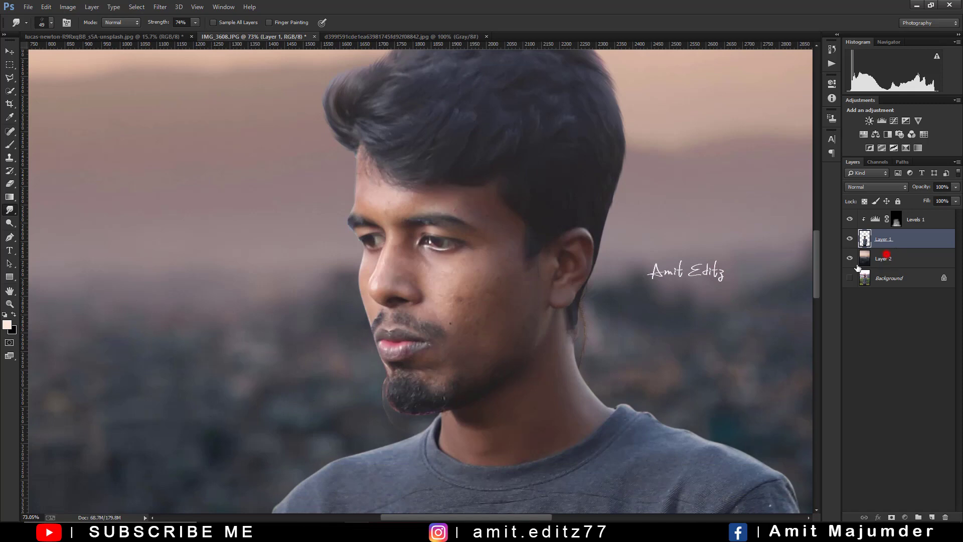
- On Layer 2, clone-stamp away the stray hair strand behind the neck with a ~286 px brush
left_click(885, 256)
scroll(490, 333, "down", 2)
scroll(597, 213, "up", 2)
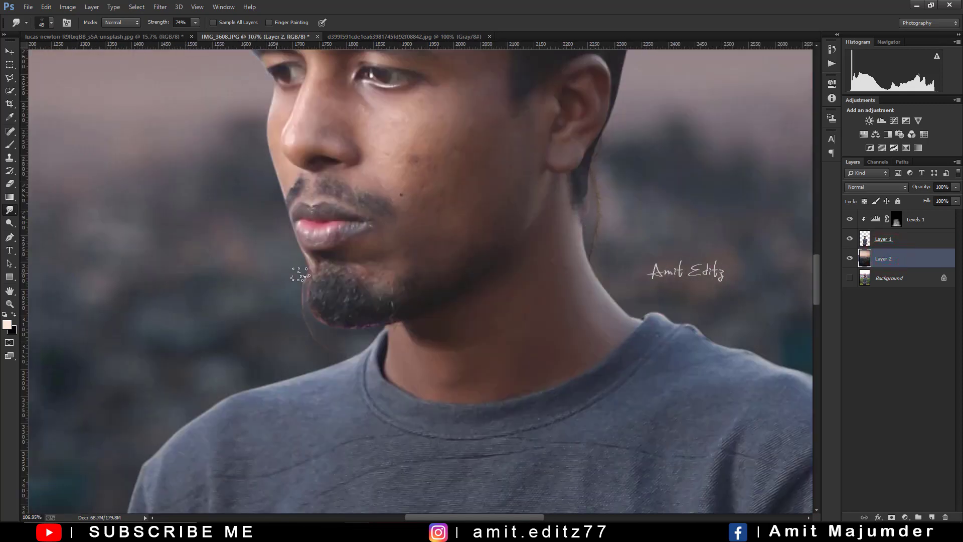
scroll(430, 295, "down", 2)
scroll(458, 290, "down", 1)
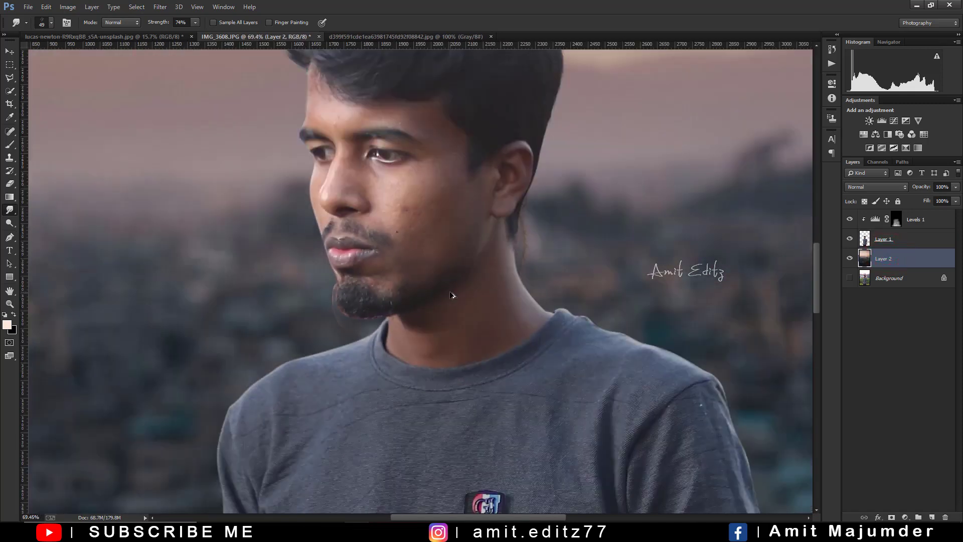
scroll(452, 293, "down", 2)
scroll(453, 269, "down", 2)
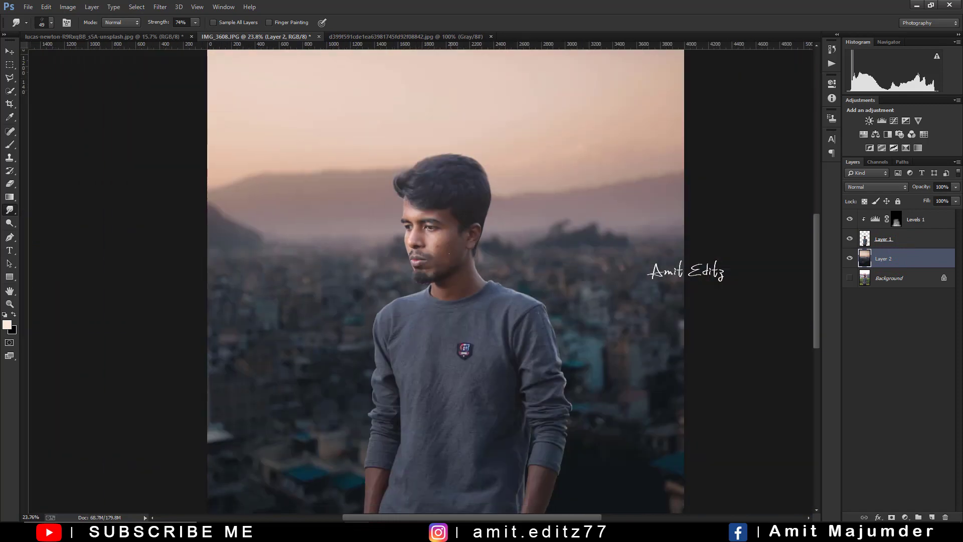
scroll(460, 237, "up", 2)
scroll(461, 237, "up", 2)
scroll(521, 170, "up", 1)
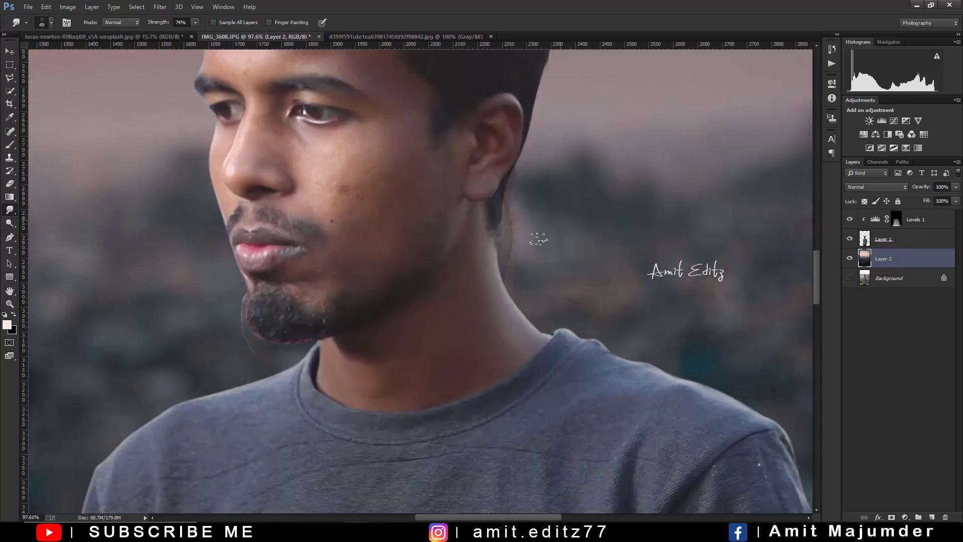
key("s")
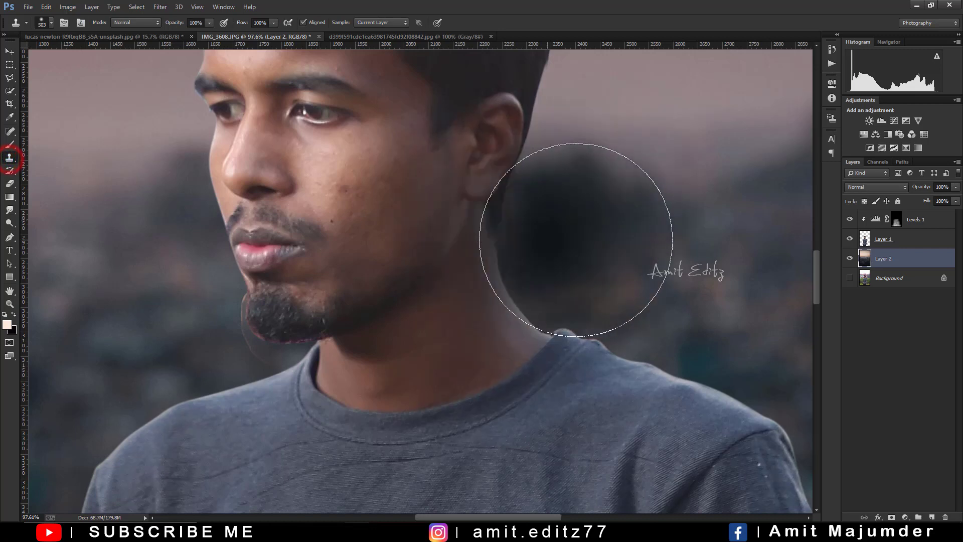
left_click_drag(556, 234, 559, 232)
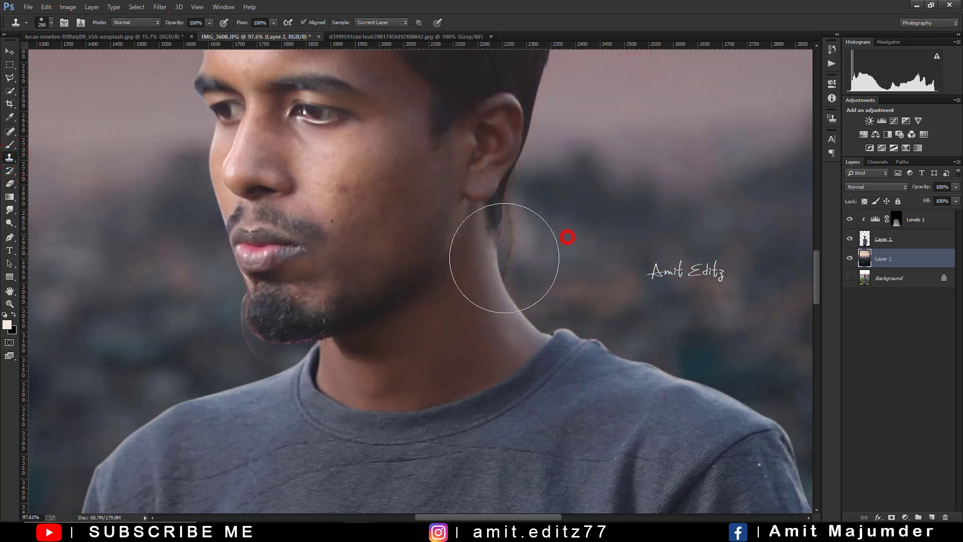
left_click_drag(504, 257, 511, 190)
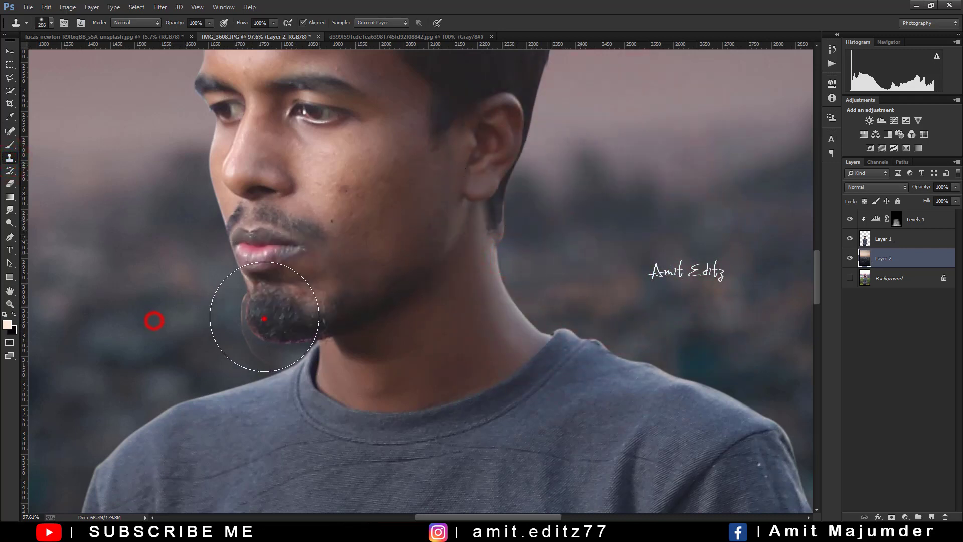
- Clone out the dark shadow spot on the lower shirt
left_click_drag(264, 316, 247, 318)
scroll(451, 275, "down", 3)
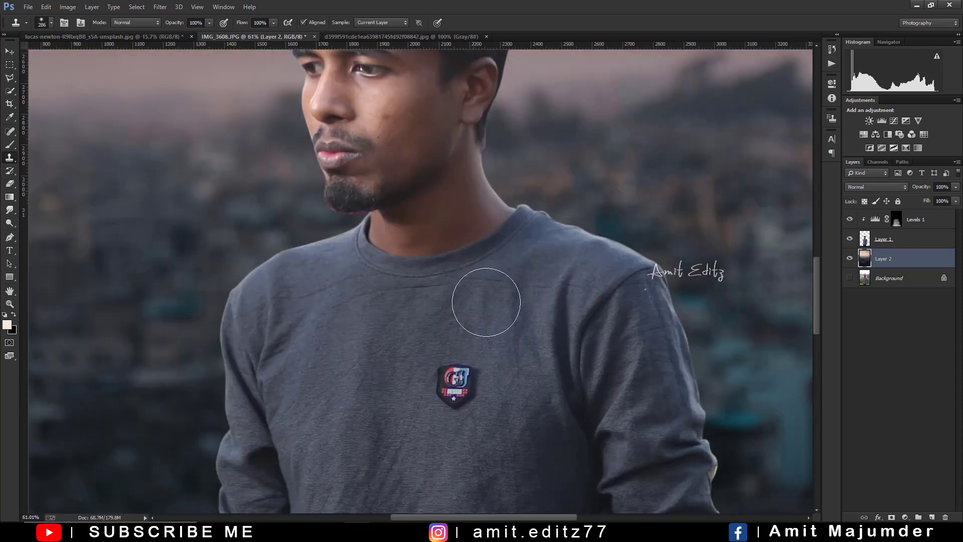
scroll(485, 302, "down", 2)
scroll(346, 343, "down", 3)
scroll(351, 351, "down", 3)
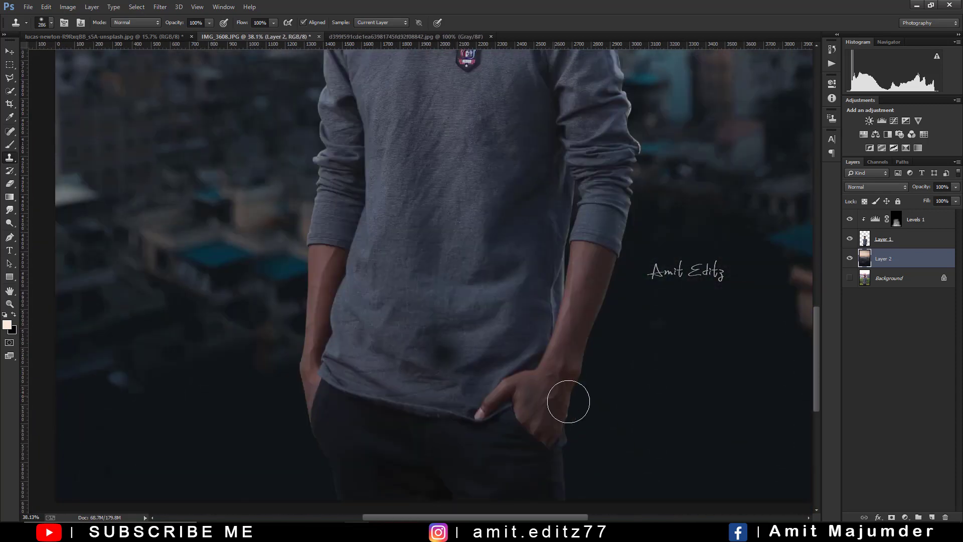
left_click(442, 352)
scroll(607, 370, "down", 3)
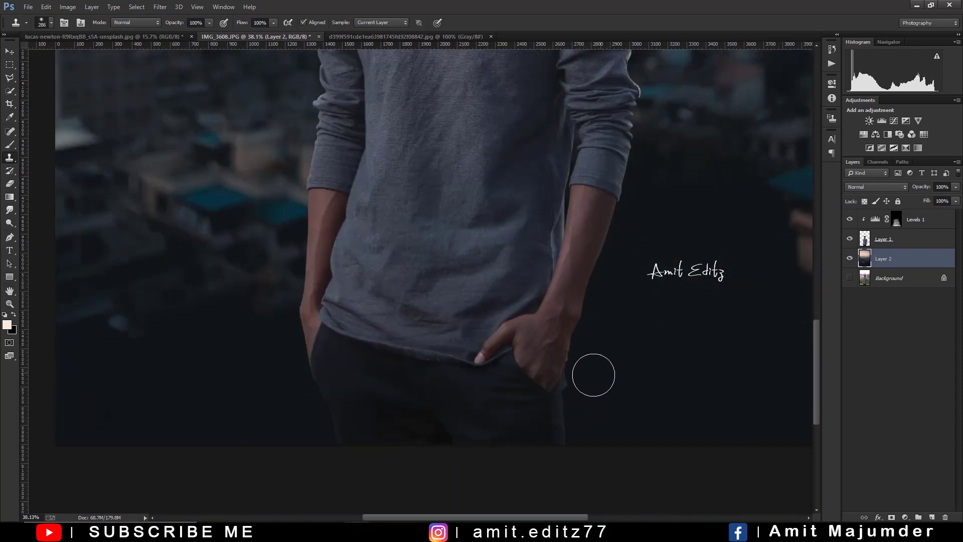
scroll(517, 377, "down", 3)
scroll(519, 374, "up", 3)
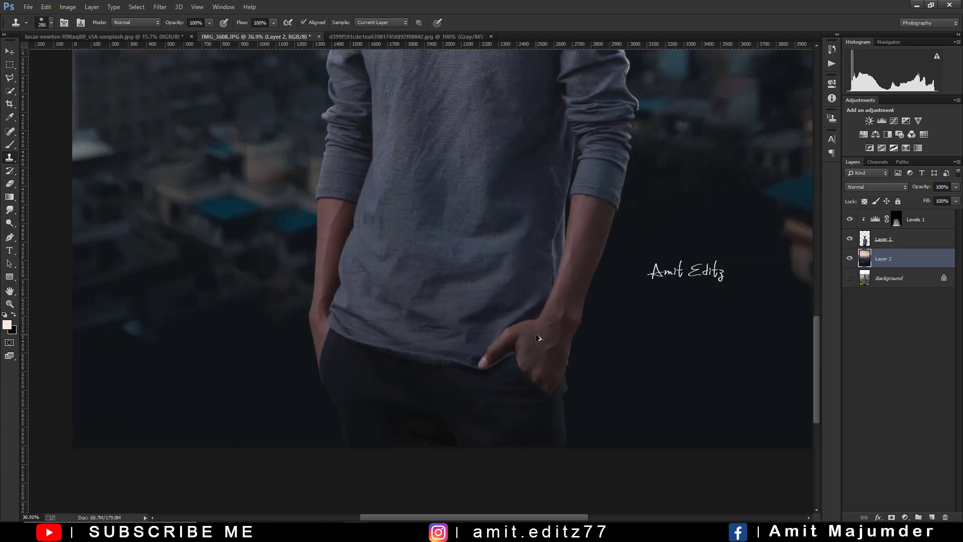
scroll(538, 338, "down", 3)
left_click(883, 239)
scroll(546, 164, "up", 3)
- Bring the man's head back into view and select the blending Mixer Brush
left_click_drag(572, 410, 533, 366)
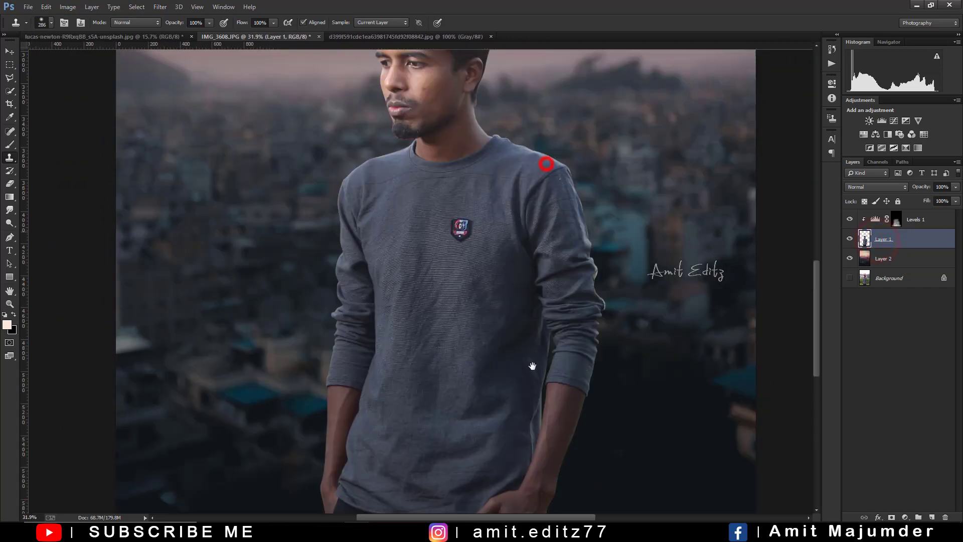
scroll(546, 164, "up", 3)
scroll(447, 224, "up", 2)
scroll(446, 224, "up", 2)
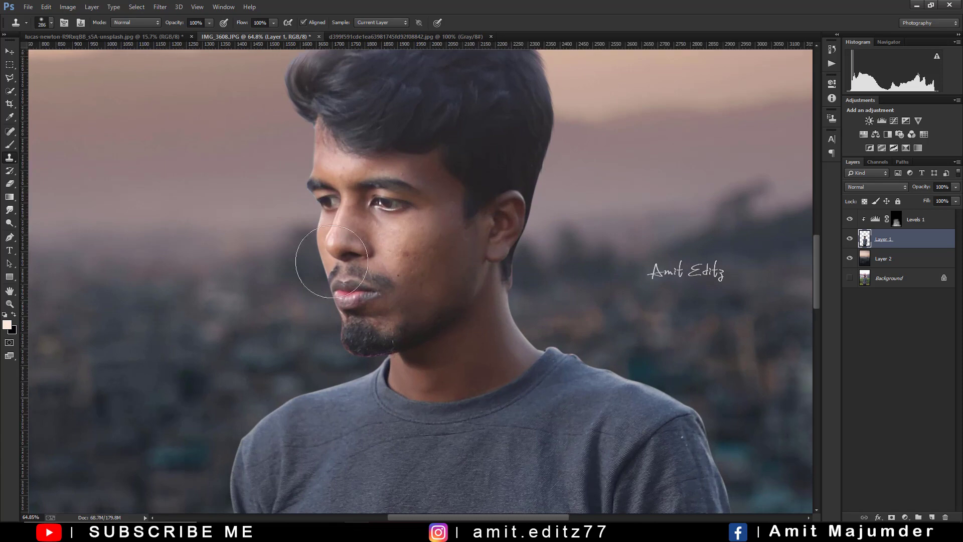
left_click(10, 144)
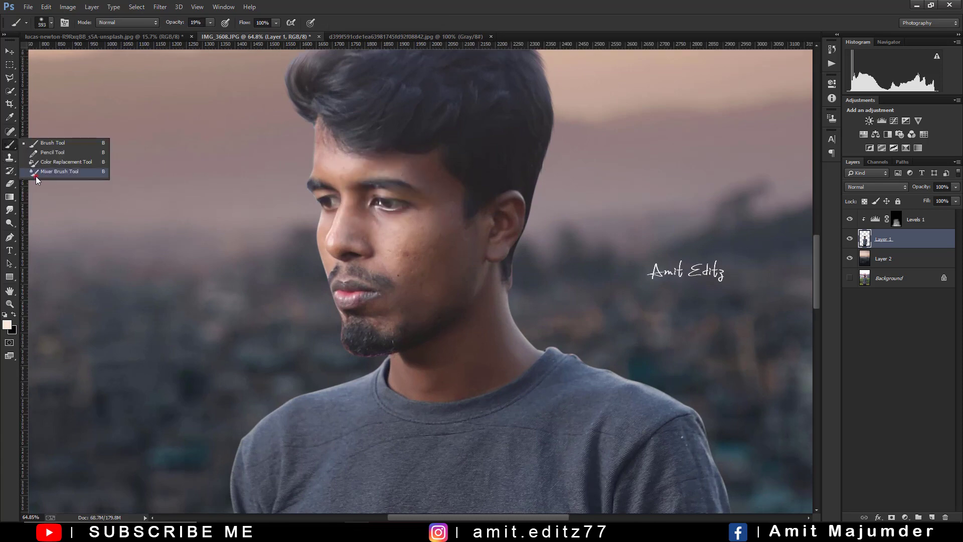
left_click(36, 171)
scroll(327, 172, "up", 2)
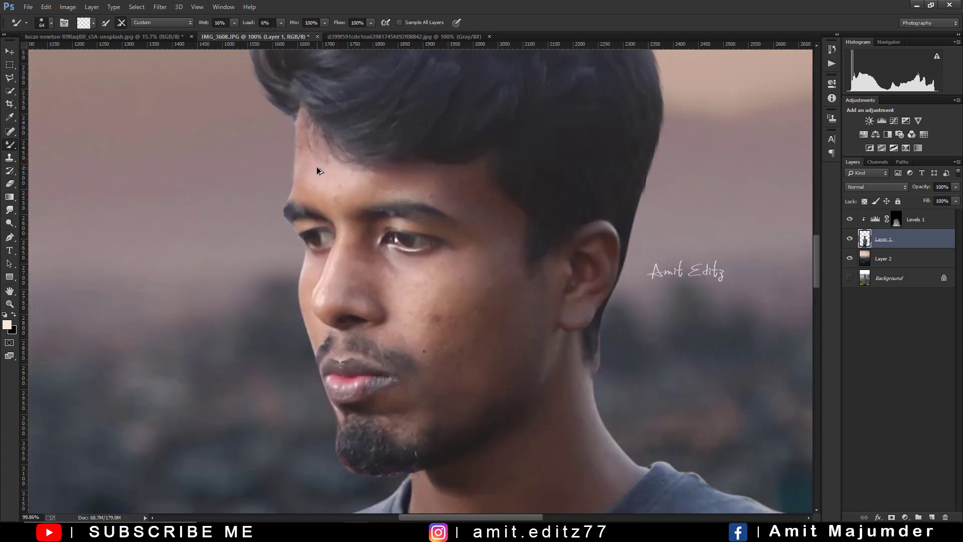
scroll(317, 167, "up", 1)
left_click(310, 151)
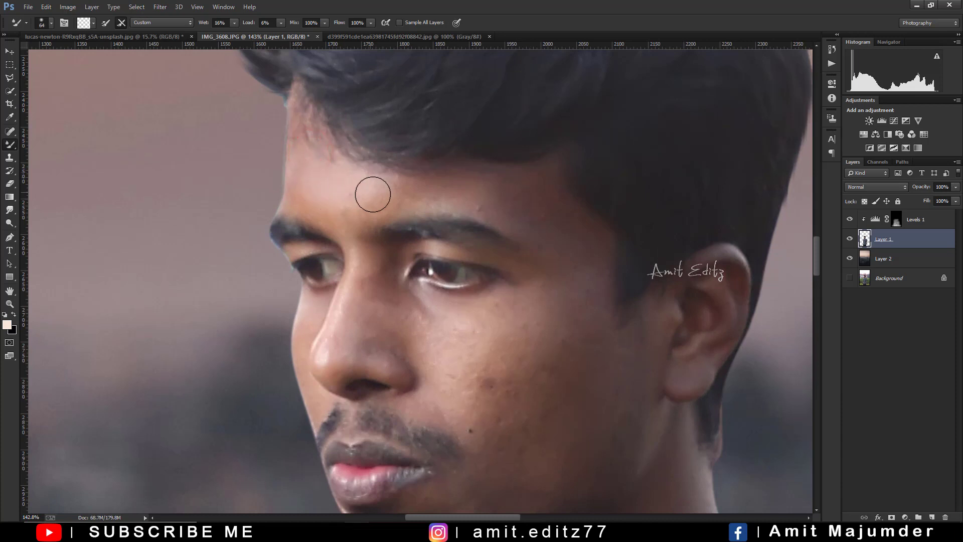
right_click(9, 145)
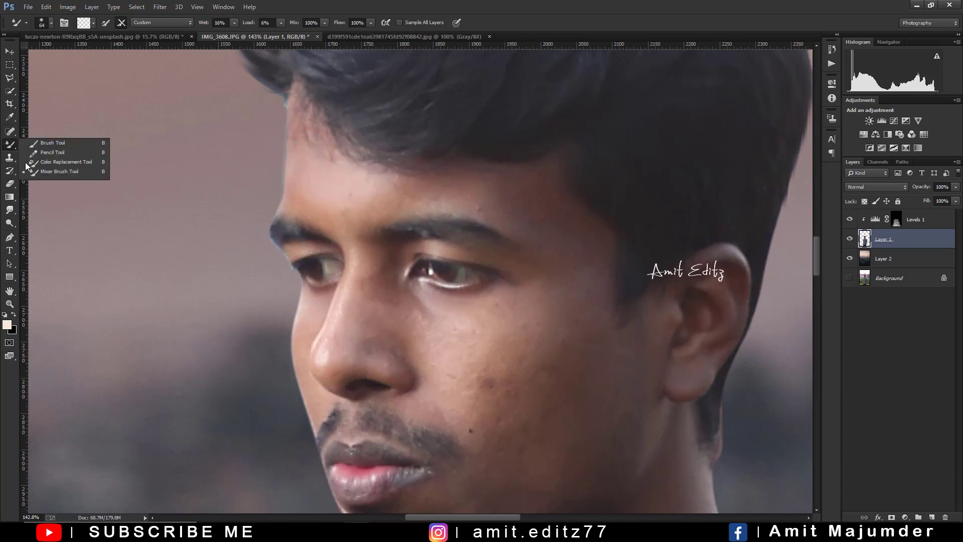
left_click(36, 171)
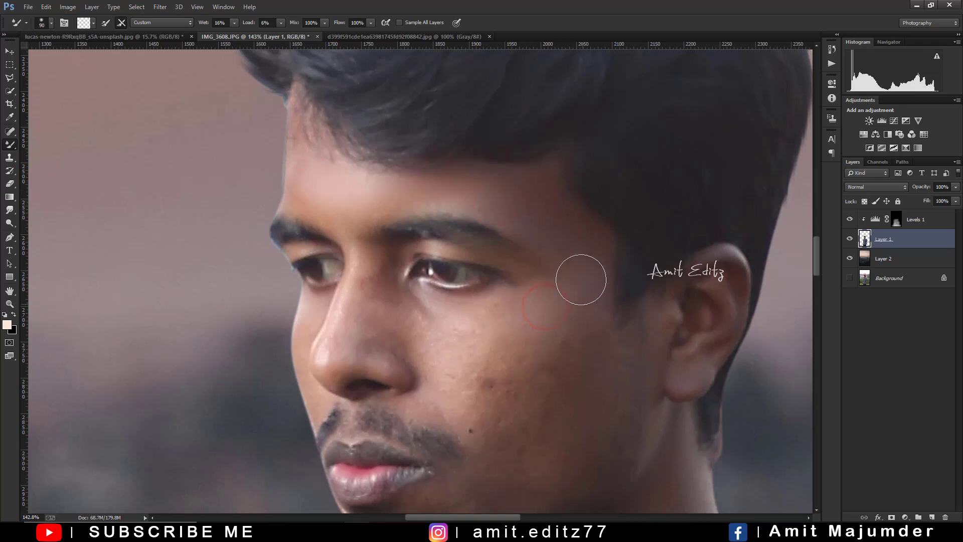
- Smooth the skin across the man's cheek and lower cheek with mixer-brush strokes
left_click_drag(489, 334, 486, 333)
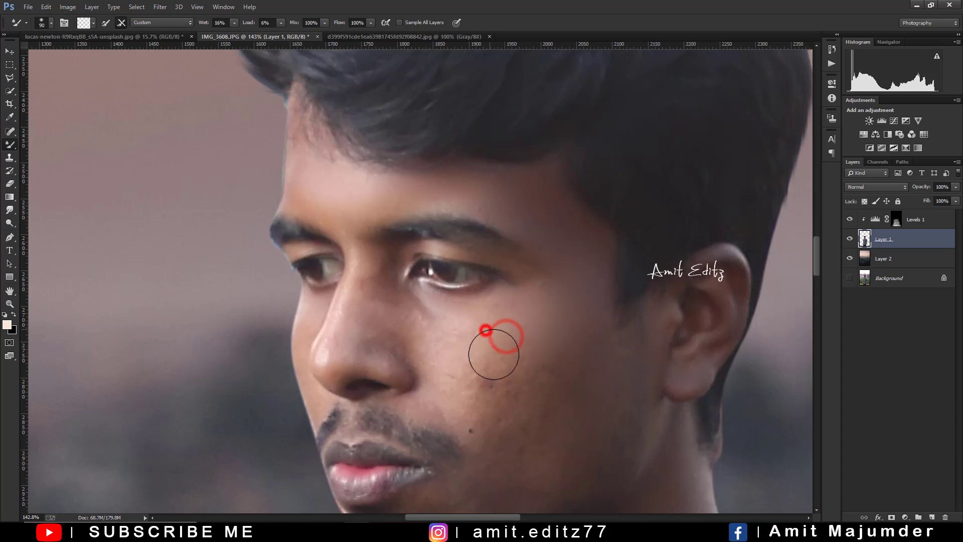
left_click_drag(503, 368, 580, 342)
left_click_drag(557, 395, 587, 418)
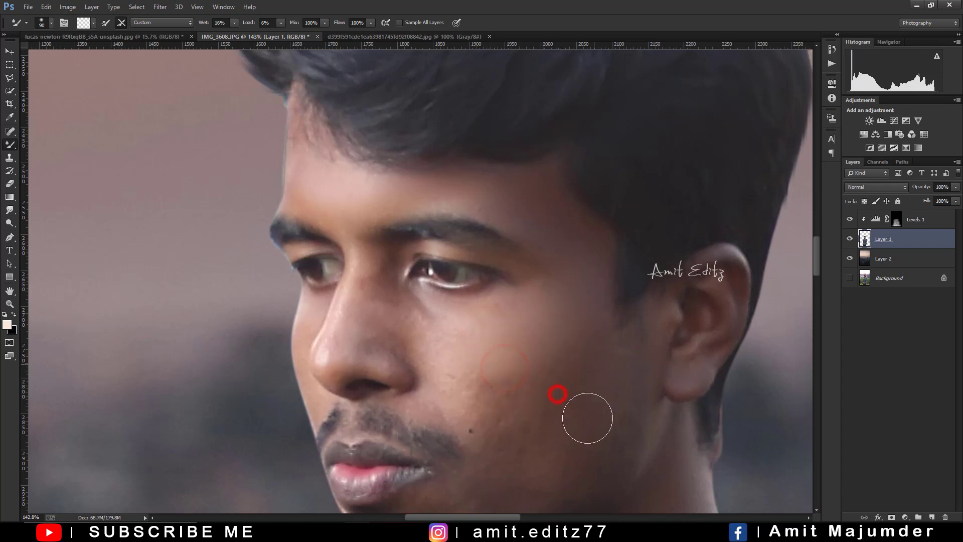
left_click_drag(443, 366, 435, 331)
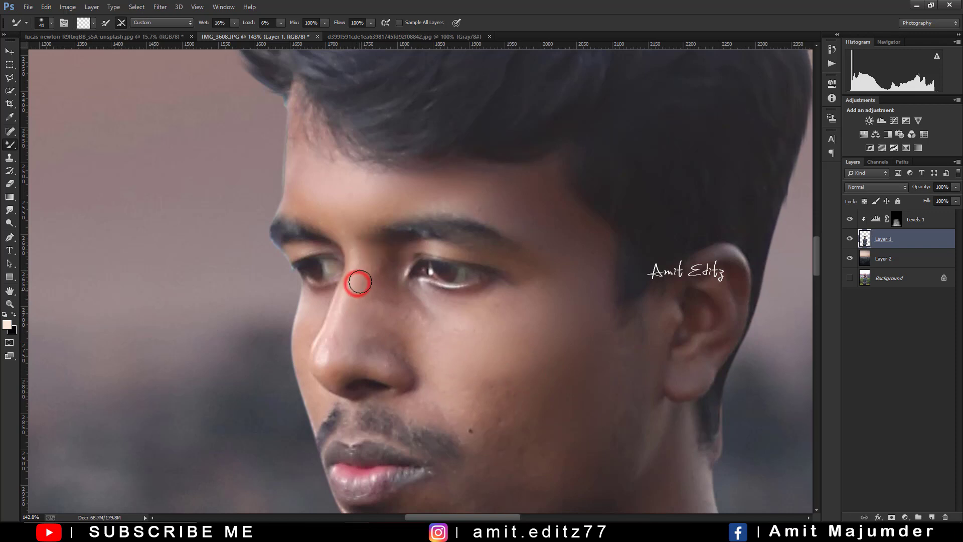
- Blend the skin along the nose bridge, up toward the eye, and across the nose tip
left_click_drag(360, 283, 327, 339)
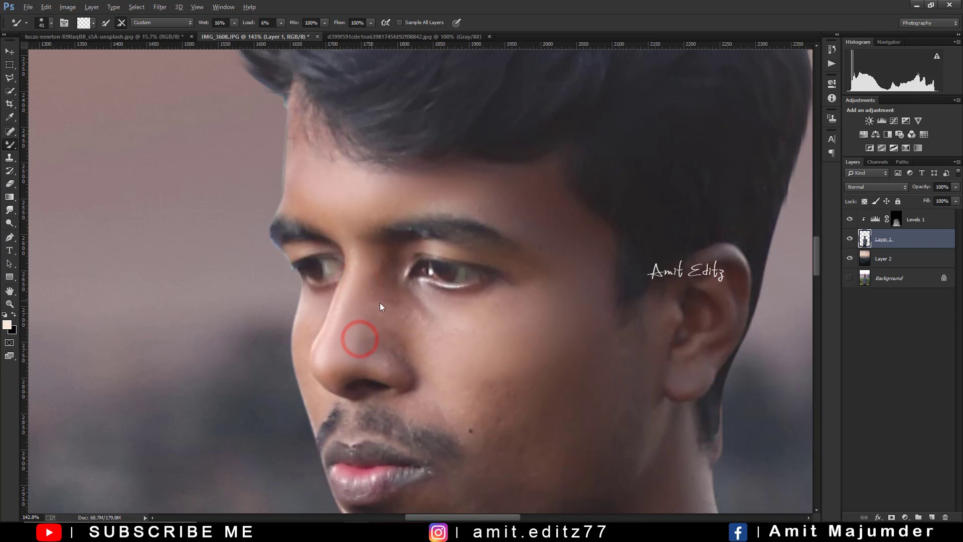
left_click_drag(401, 315, 382, 279)
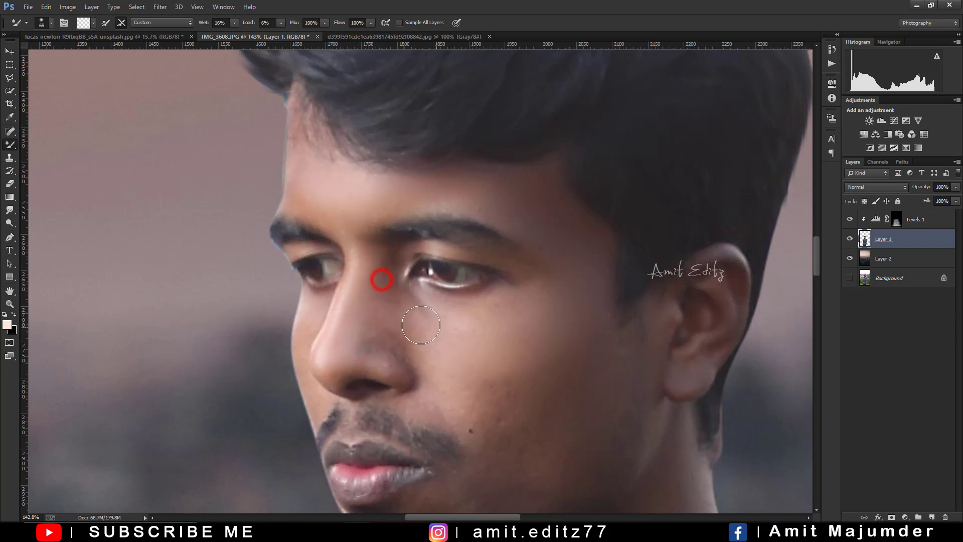
left_click_drag(383, 354, 364, 355)
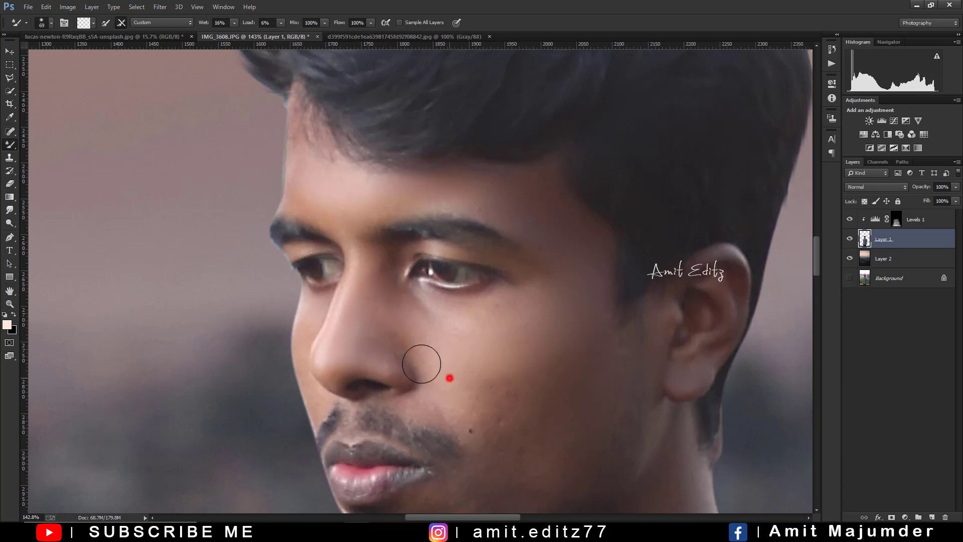
left_click_drag(440, 311, 499, 321)
- Dab and stroke to even out the remaining cheek and chin skin
scroll(536, 251, "down", 2)
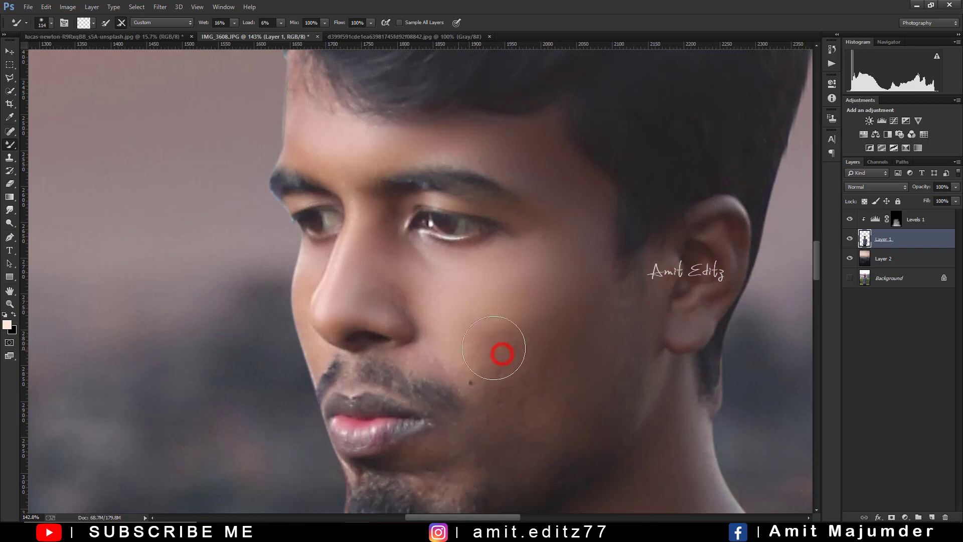
left_click(458, 325)
left_click(497, 389)
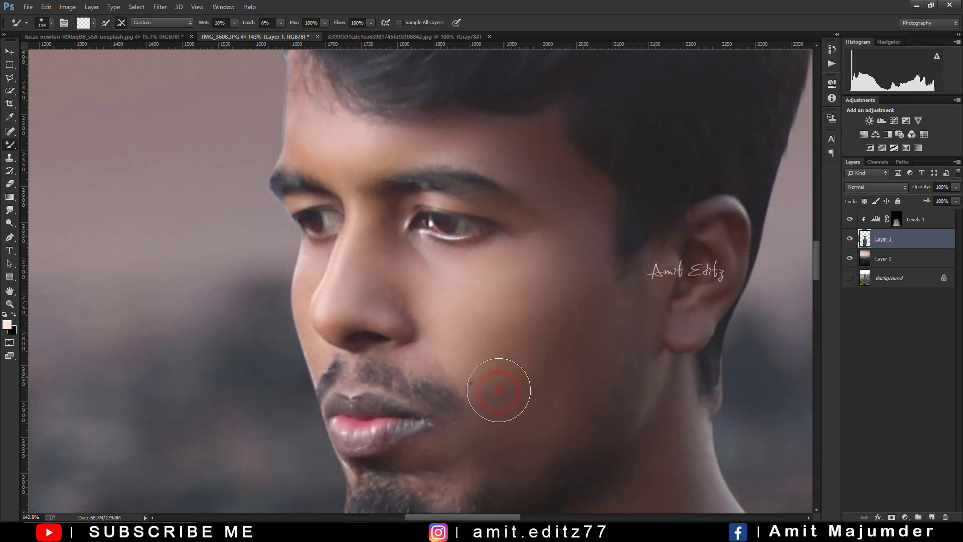
scroll(552, 375, "down", 3)
left_click_drag(421, 384, 469, 400)
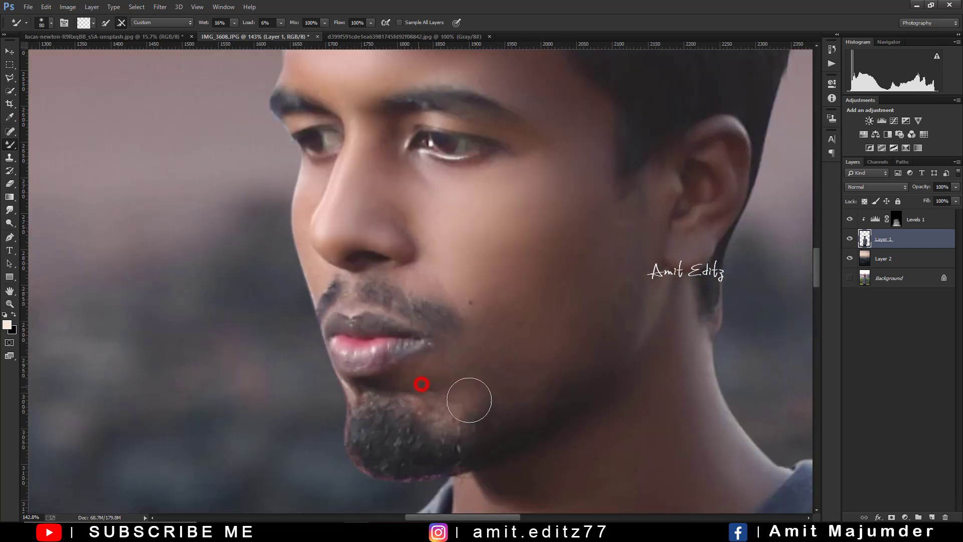
scroll(598, 285, "down", 5)
scroll(560, 380, "up", 3)
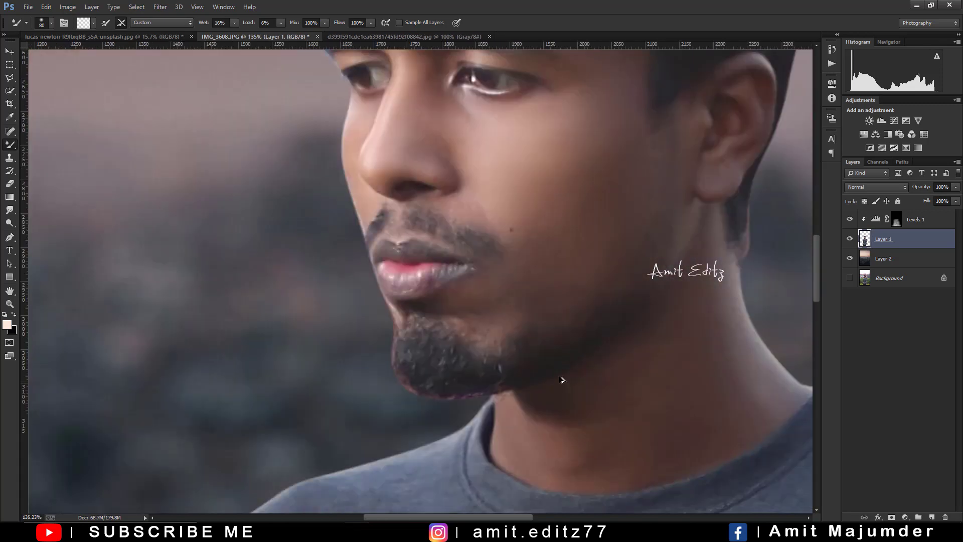
scroll(547, 377, "up", 2)
scroll(497, 390, "down", 2)
scroll(346, 348, "up", 3)
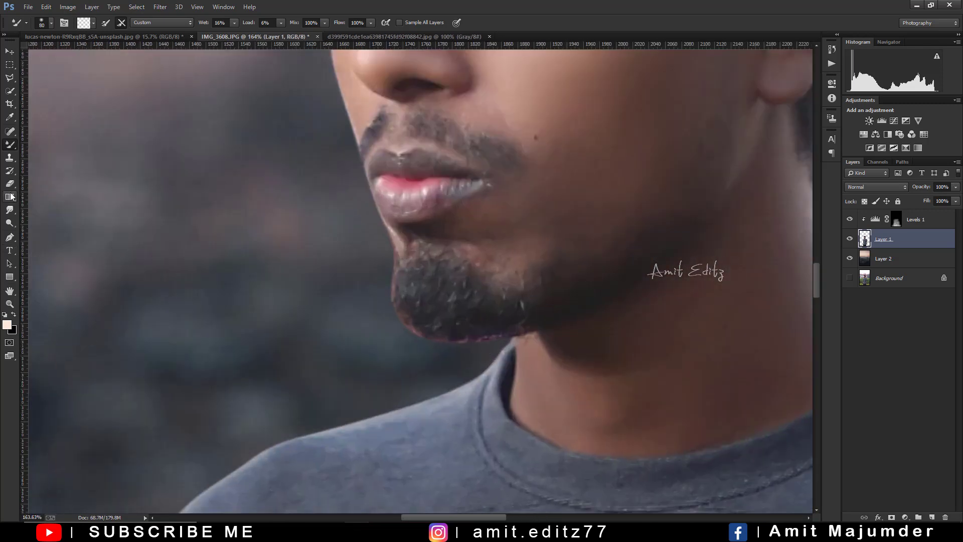
- Pick the Eraser briefly, then return to the Mixer Brush
left_click(9, 184)
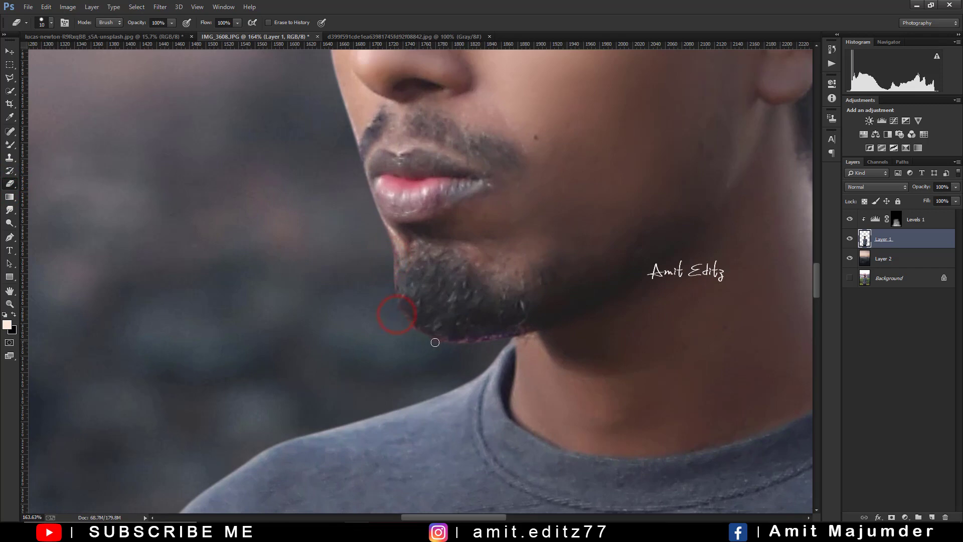
scroll(503, 306, "down", 4)
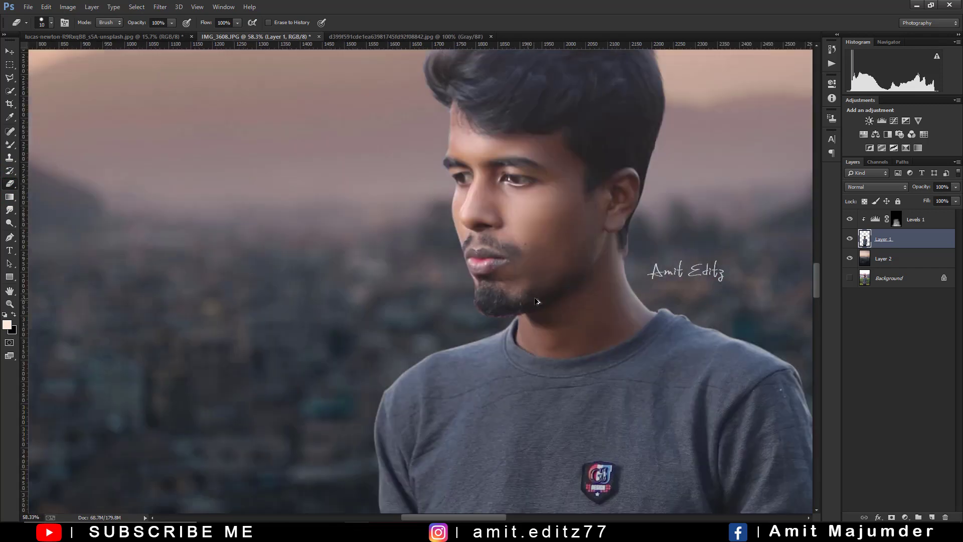
scroll(502, 301, "down", 1)
scroll(499, 297, "up", 3)
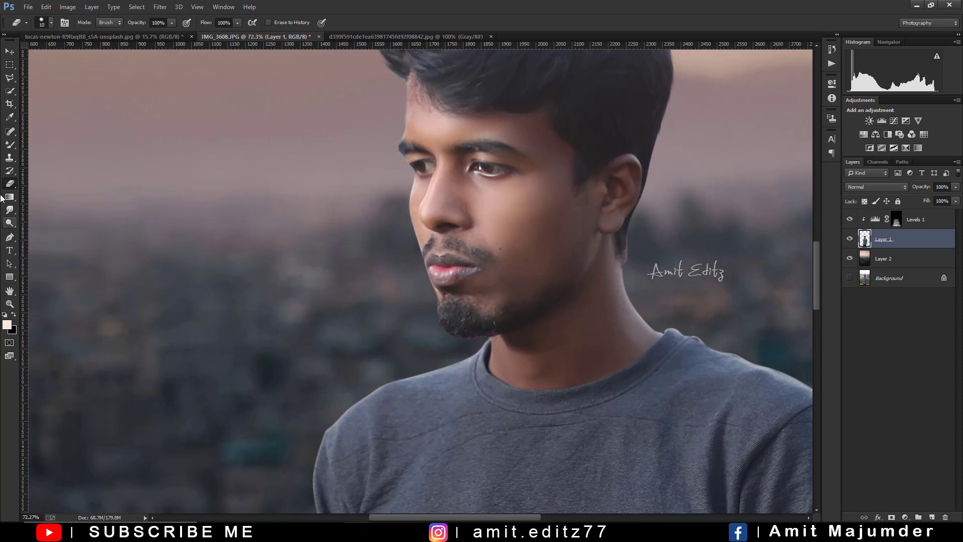
left_click(10, 145)
- Raise the mixer brush size to 138 px and zoom out over the figure
scroll(605, 274, "up", 2)
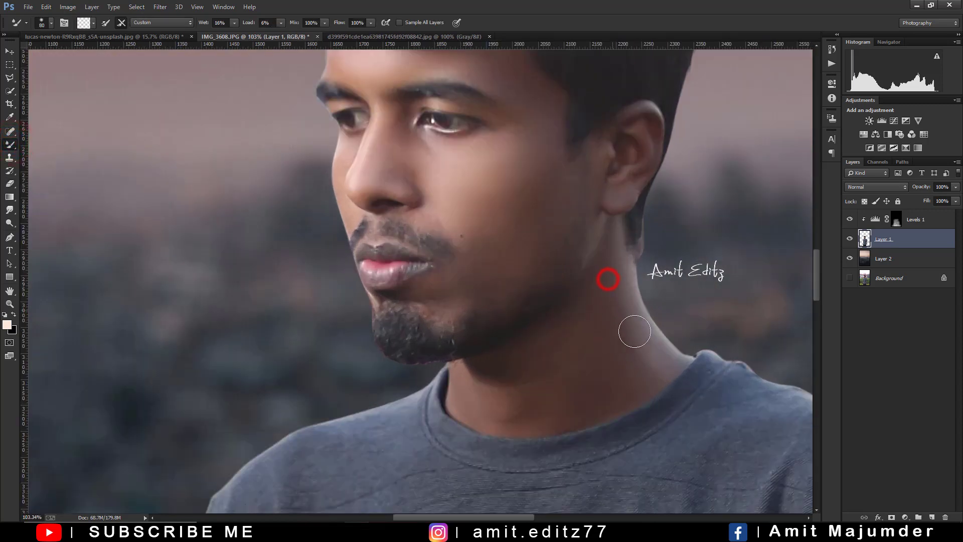
scroll(587, 318, "down", 3)
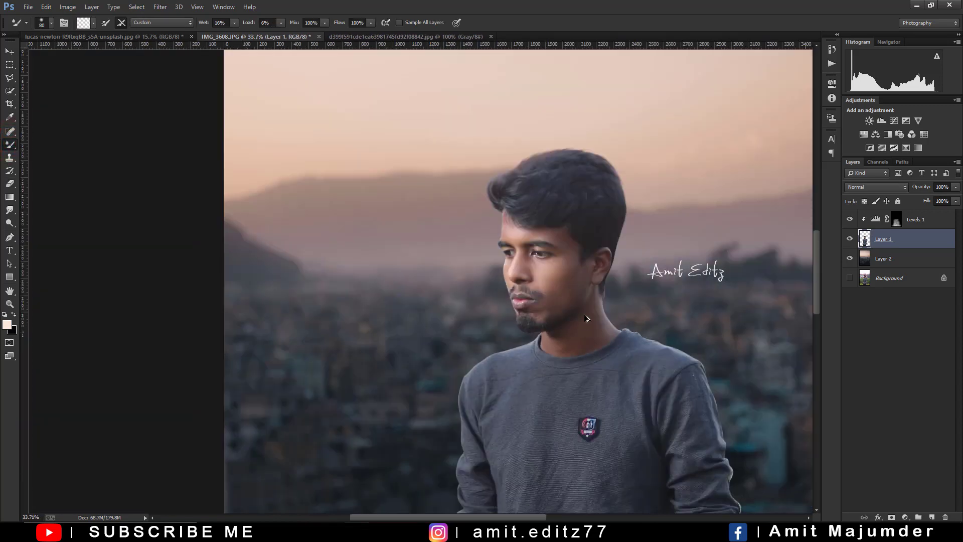
scroll(502, 301, "down", 3)
scroll(539, 353, "up", 2)
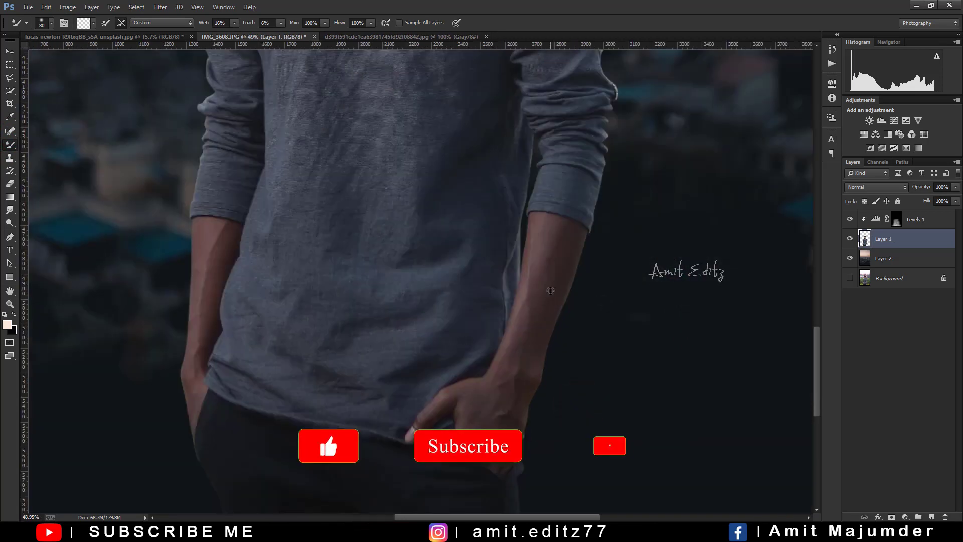
key("bracketright")
key("bracketright")
key("bracketright")
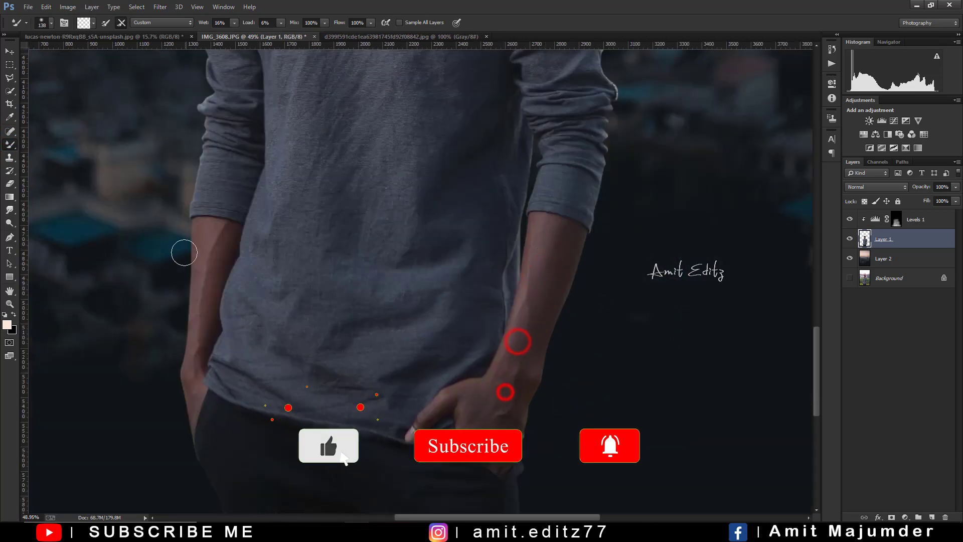
scroll(261, 321, "down", 3)
scroll(287, 307, "down", 3)
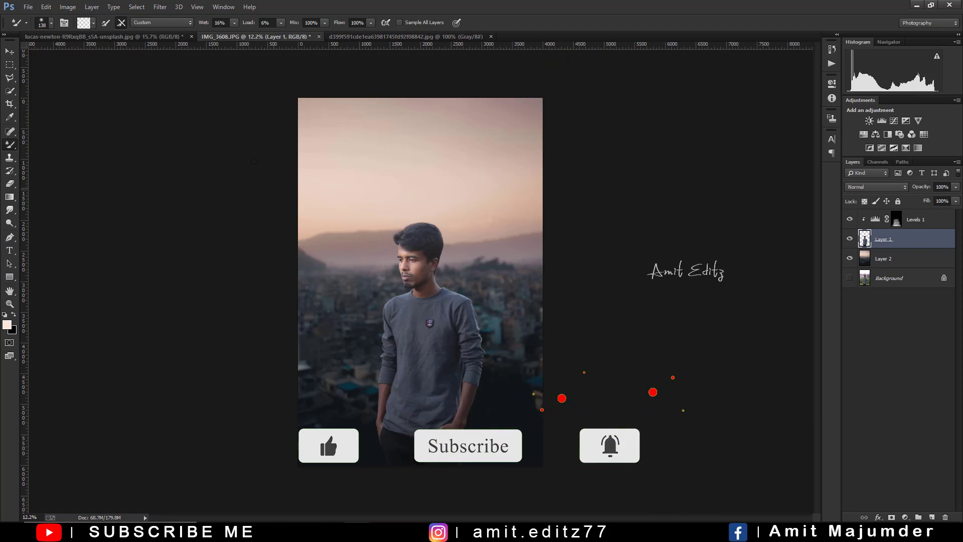
- In the Camera Raw Filter, set Highlights -11, Shadows +22, Blacks +16, Clarity +3
left_click(160, 6)
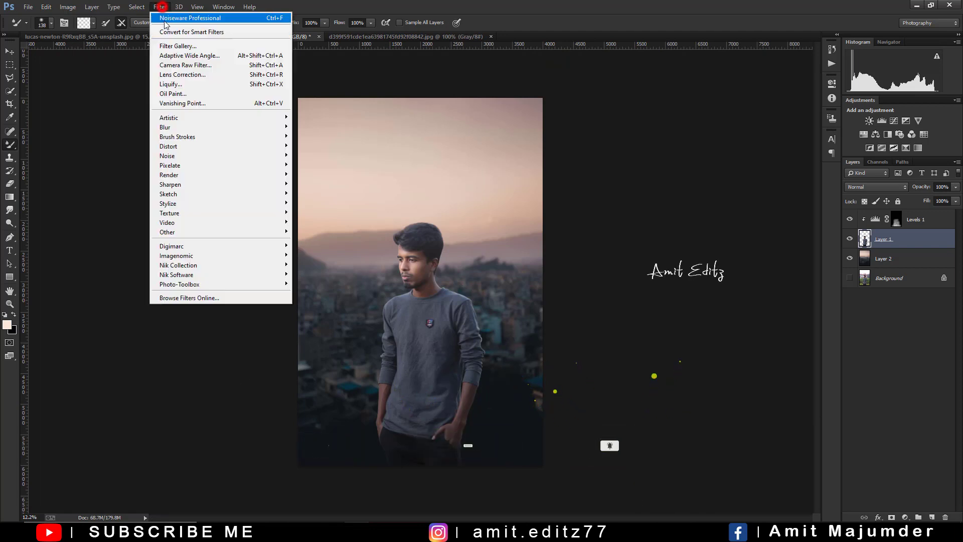
left_click(174, 65)
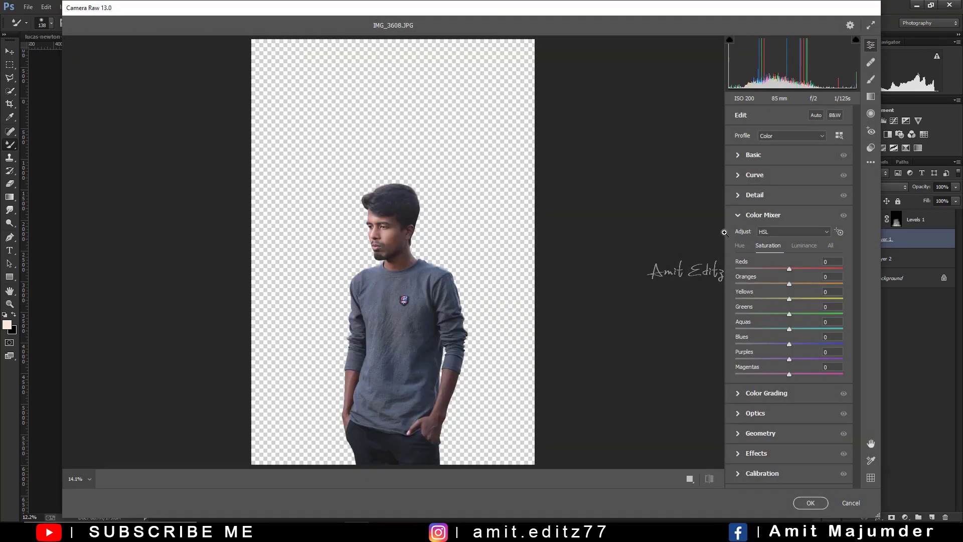
left_click(756, 157)
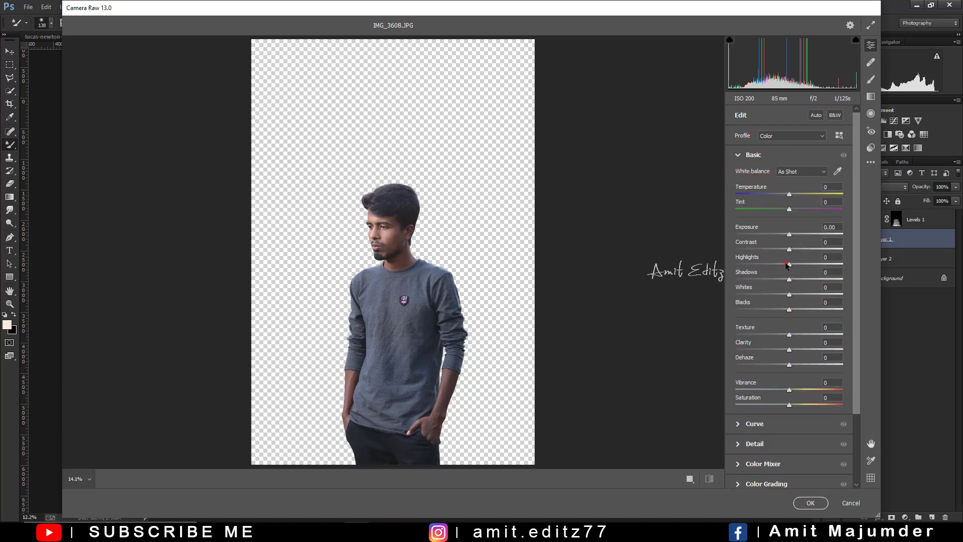
mouse_move(794, 268)
left_mouse_down()
mouse_move(783, 265)
mouse_move(799, 281)
left_mouse_up()
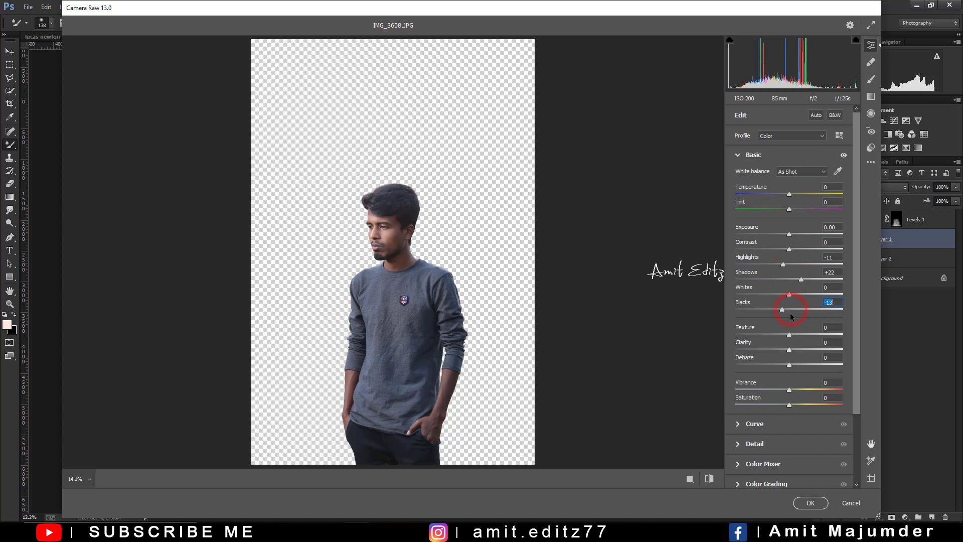
mouse_move(777, 315)
left_mouse_down()
mouse_move(798, 313)
mouse_move(788, 321)
mouse_move(792, 353)
left_mouse_up()
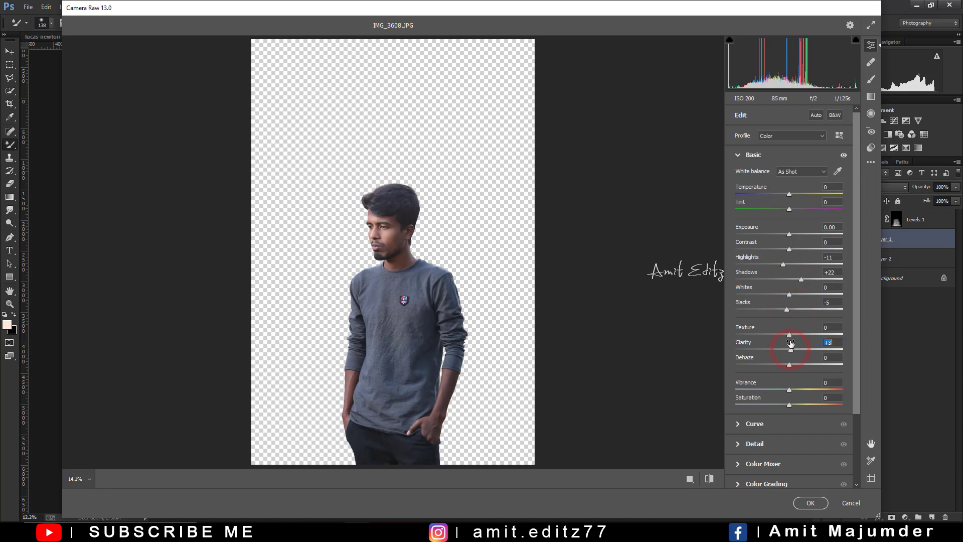
left_click_drag(797, 313, 797, 314)
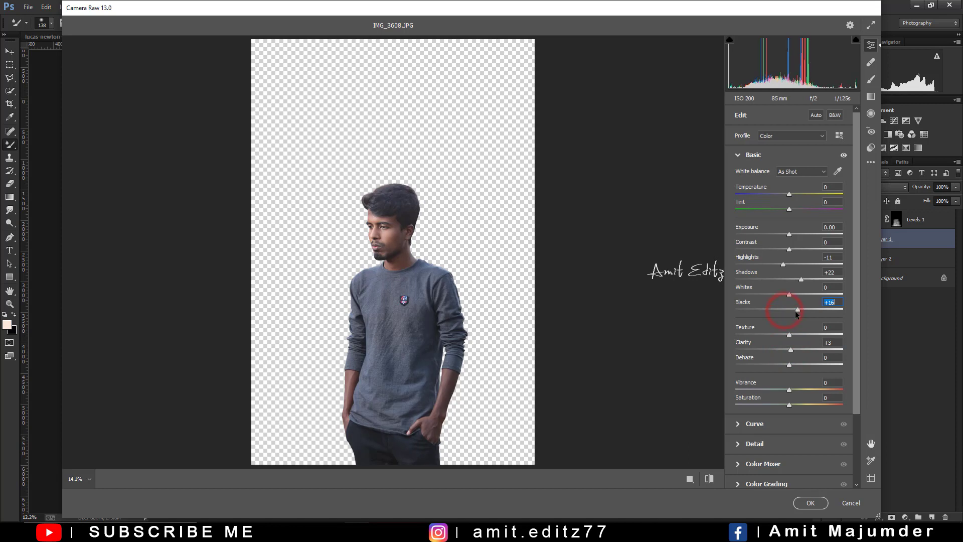
- Raise Oranges luminance to +27, lower Blues saturation to -24, and apply the filter
left_click(781, 462)
left_click(802, 246)
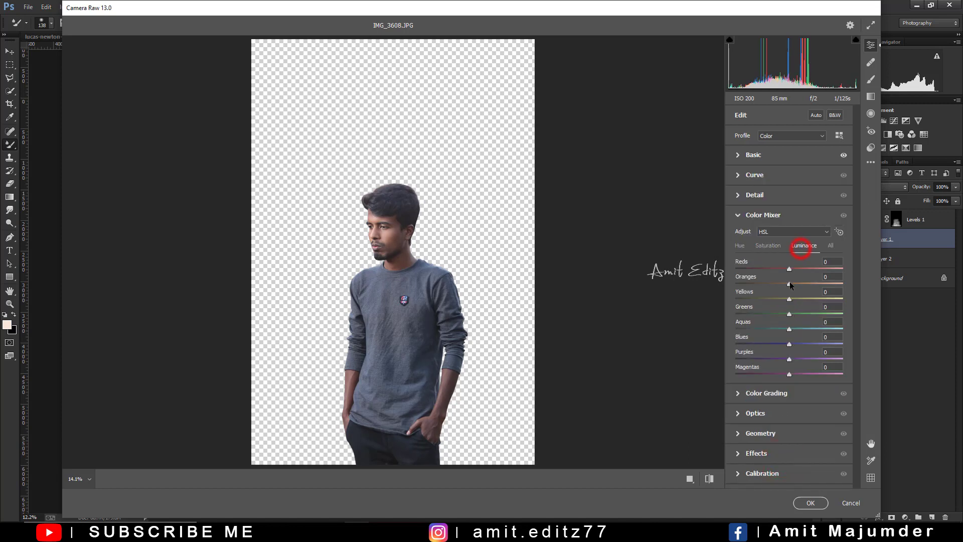
left_click_drag(800, 287, 806, 287)
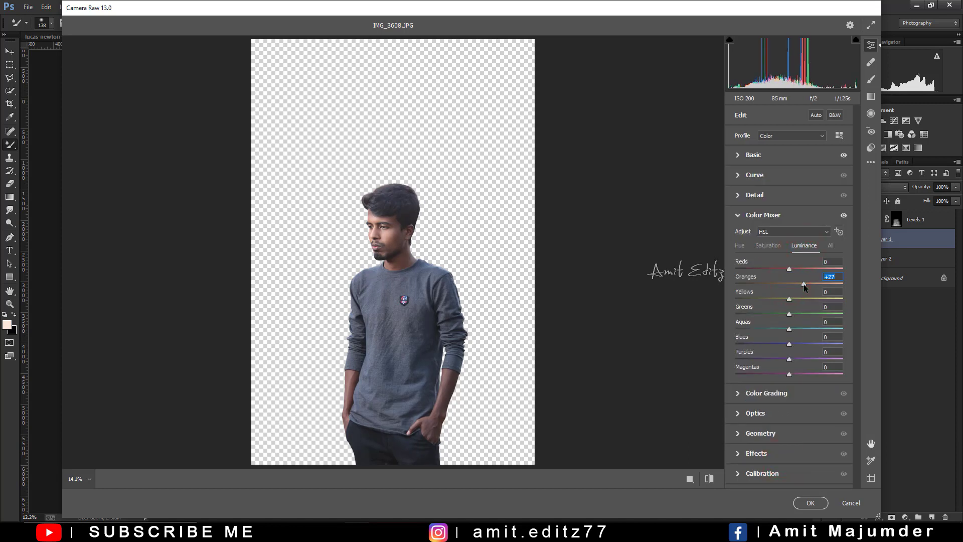
left_click(768, 245)
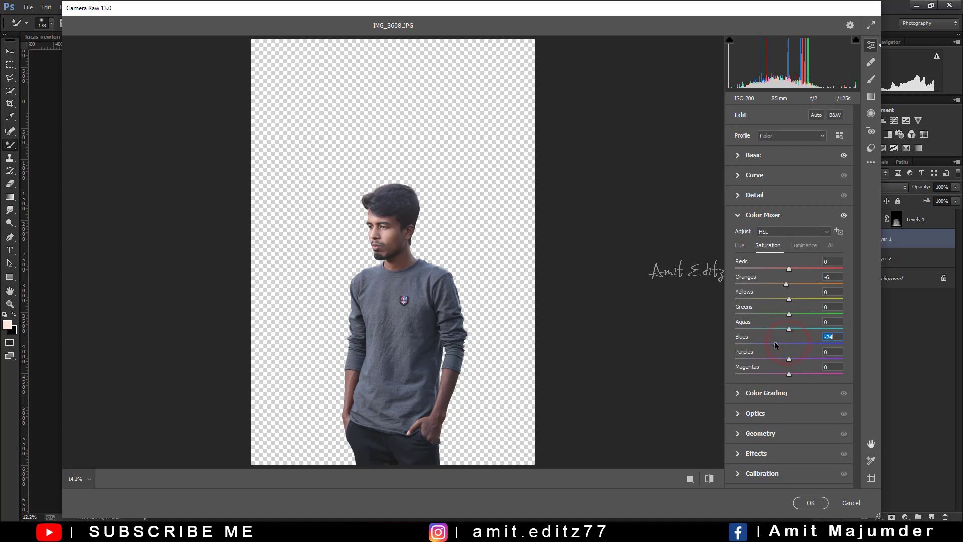
left_click(810, 503)
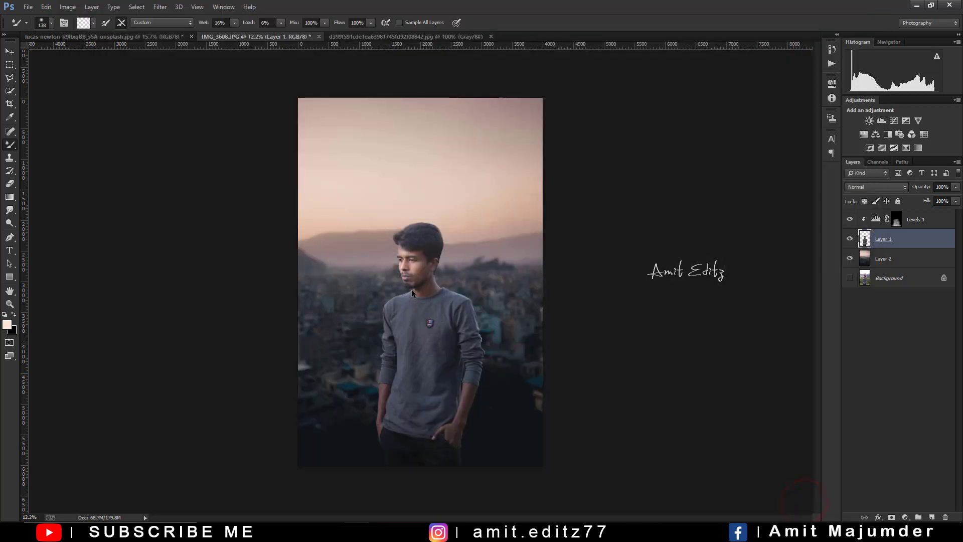
- Zoom and pan the view to bring more of the sunset sky into view
scroll(430, 308, "up", 3)
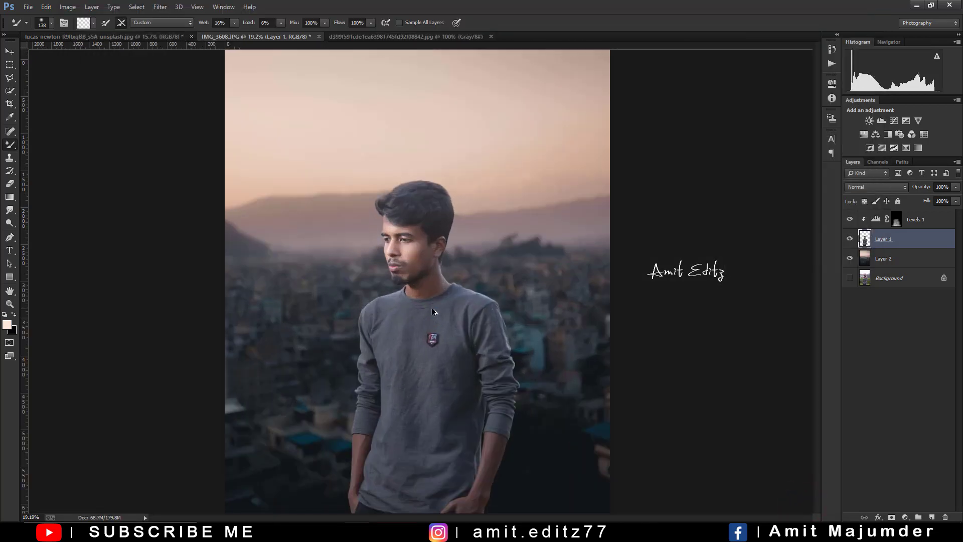
scroll(433, 310, "down", 2)
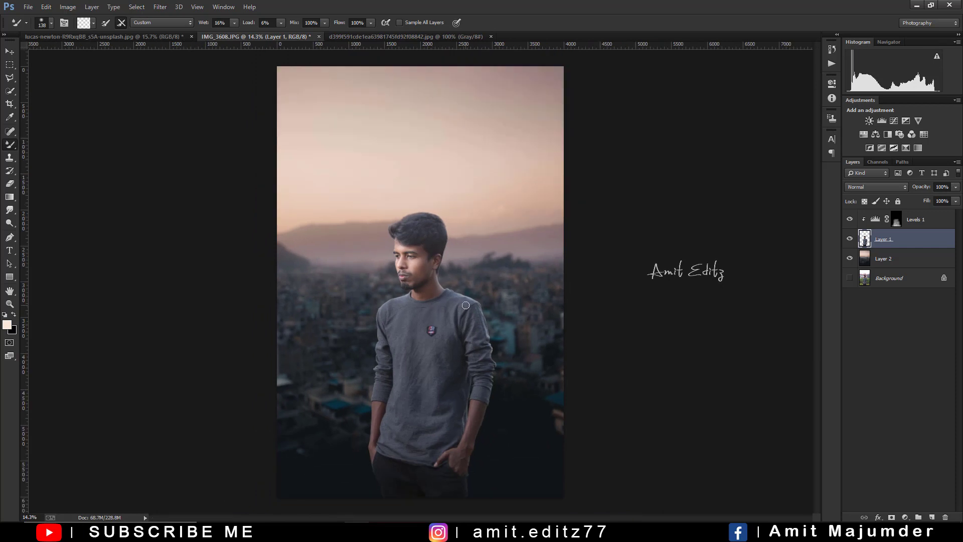
scroll(466, 305, "down", 1)
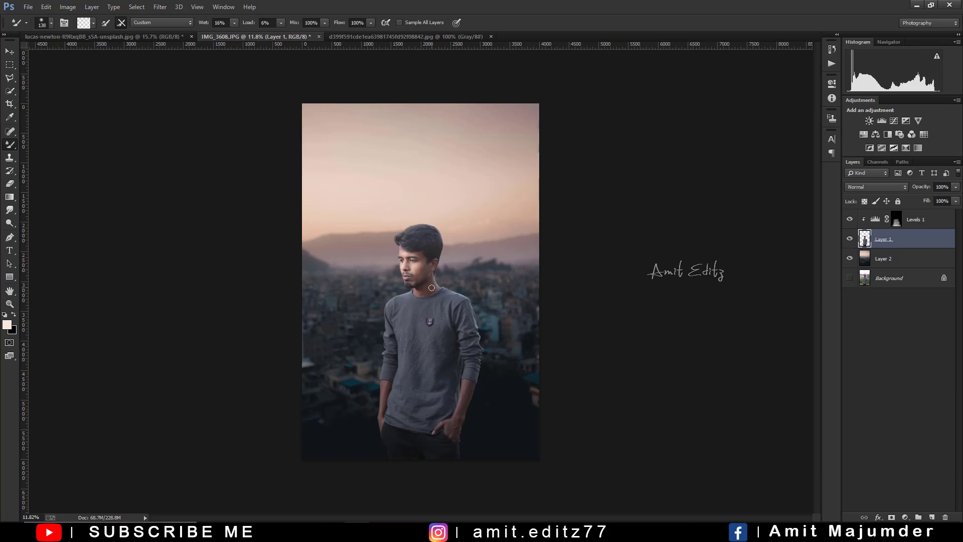
scroll(450, 291, "up", 1)
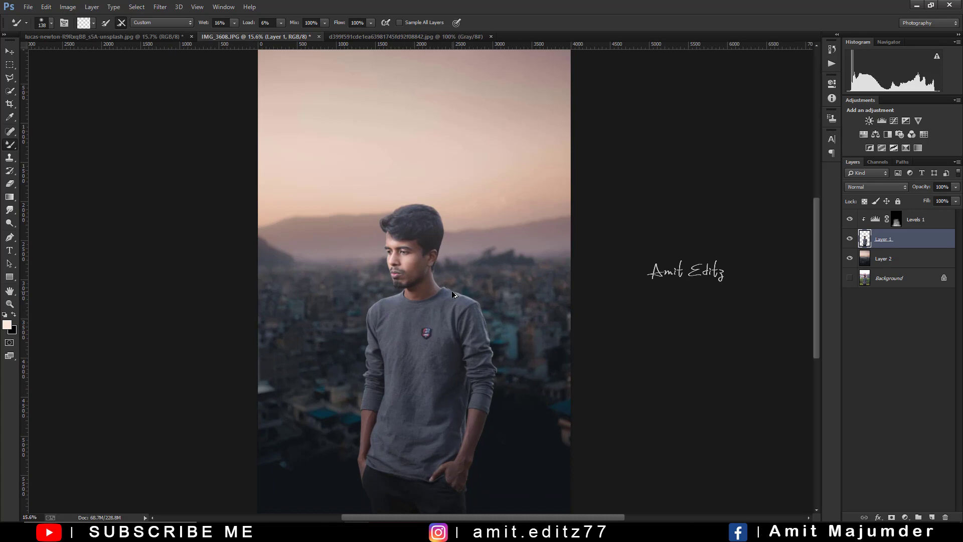
scroll(453, 294, "up", 2)
scroll(442, 276, "up", 1)
scroll(434, 259, "up", 1)
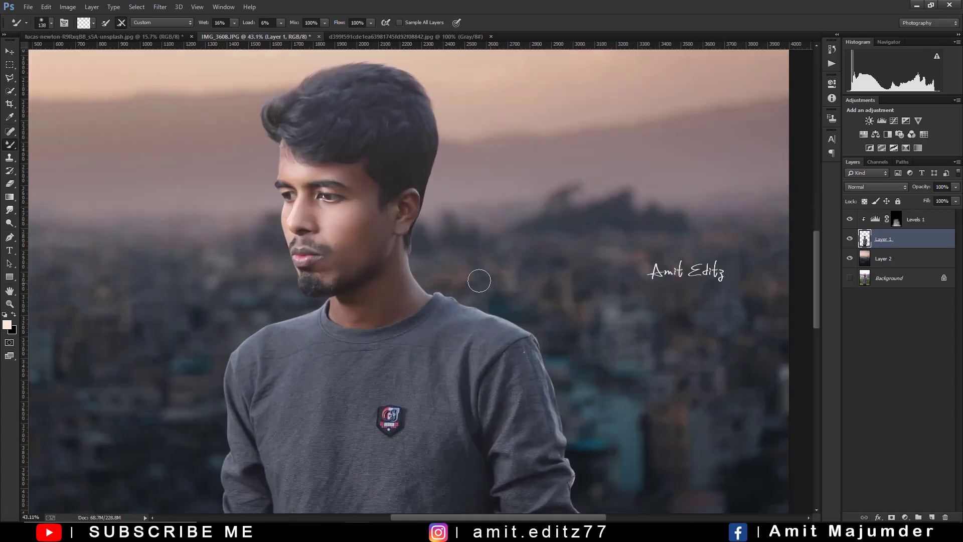
scroll(416, 230, "down", 2)
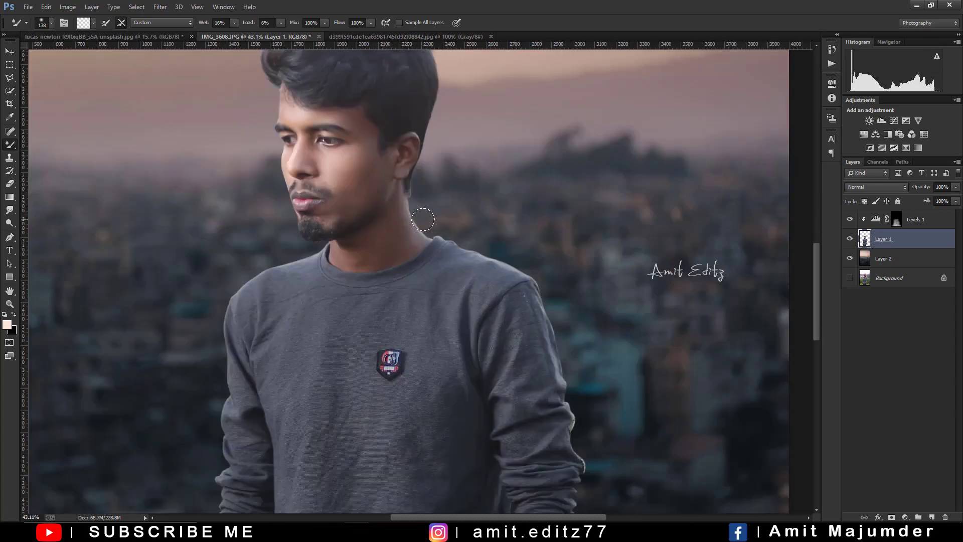
scroll(423, 220, "down", 1)
scroll(438, 216, "down", 2)
left_click_drag(494, 182, 480, 287)
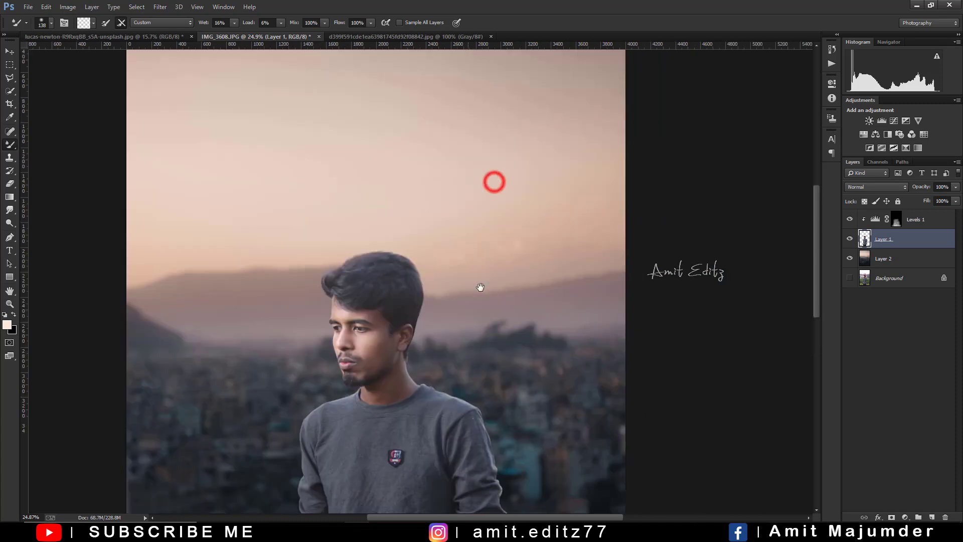
- Replace the Mixer Brush with the ordinary Brush Tool
scroll(480, 265, "up", 2)
scroll(467, 271, "down", 1)
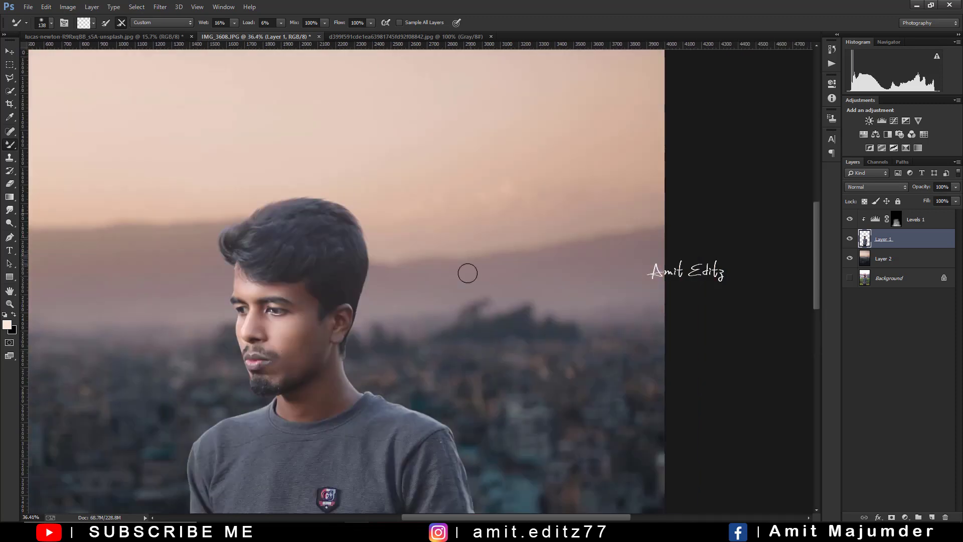
scroll(396, 351, "down", 2)
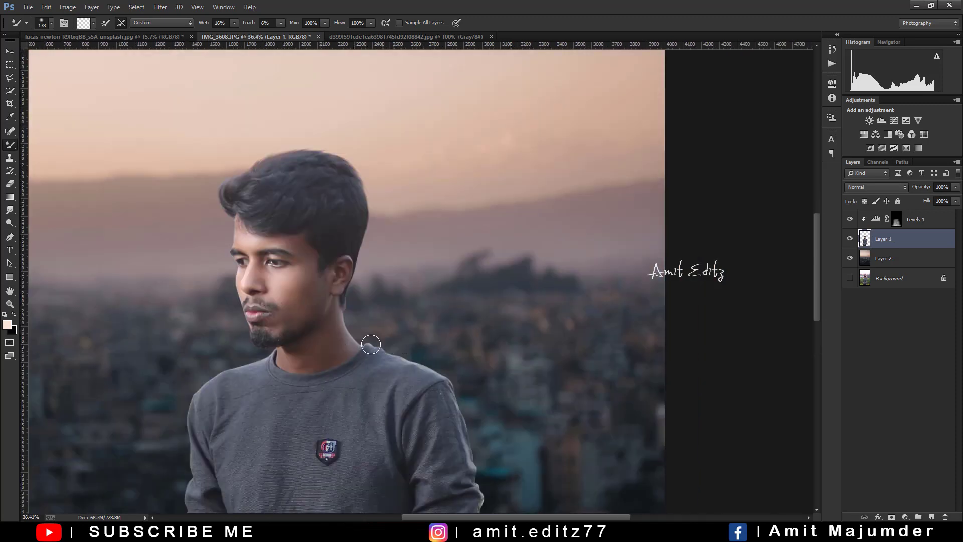
scroll(405, 340, "down", 3)
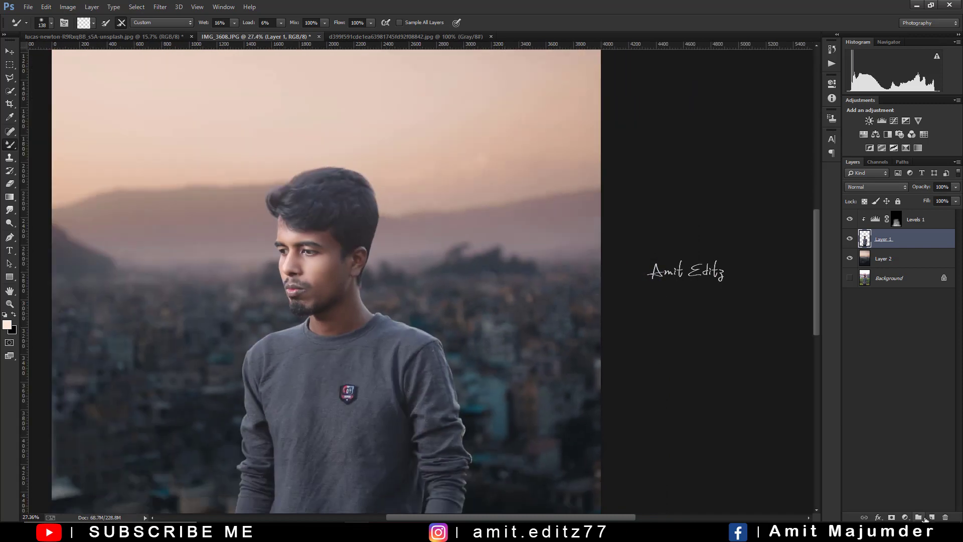
left_click(929, 518)
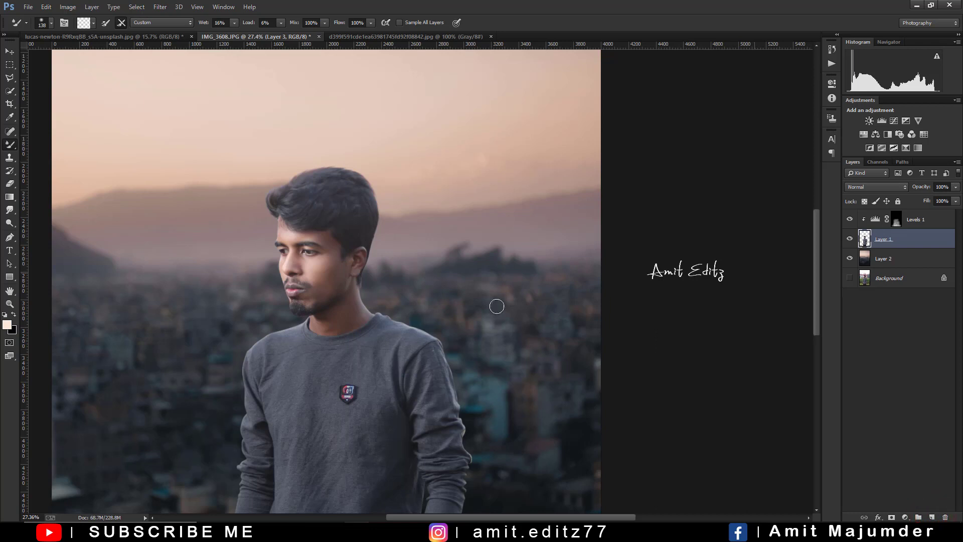
right_click(9, 146)
left_click(42, 142)
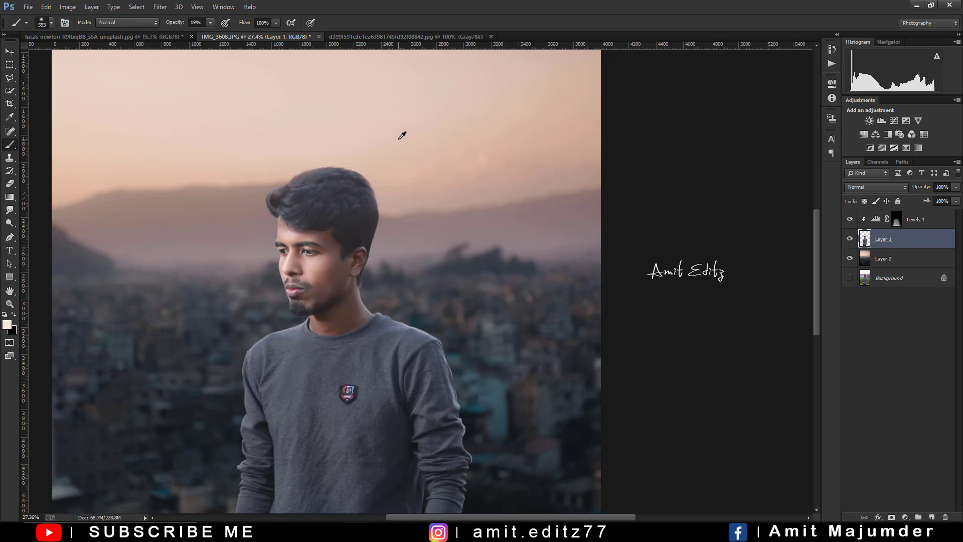
- Sample the warm sky colour and lighten it to peach #fbe2d3
left_click(402, 135, "alt")
key("i")
left_click(7, 324)
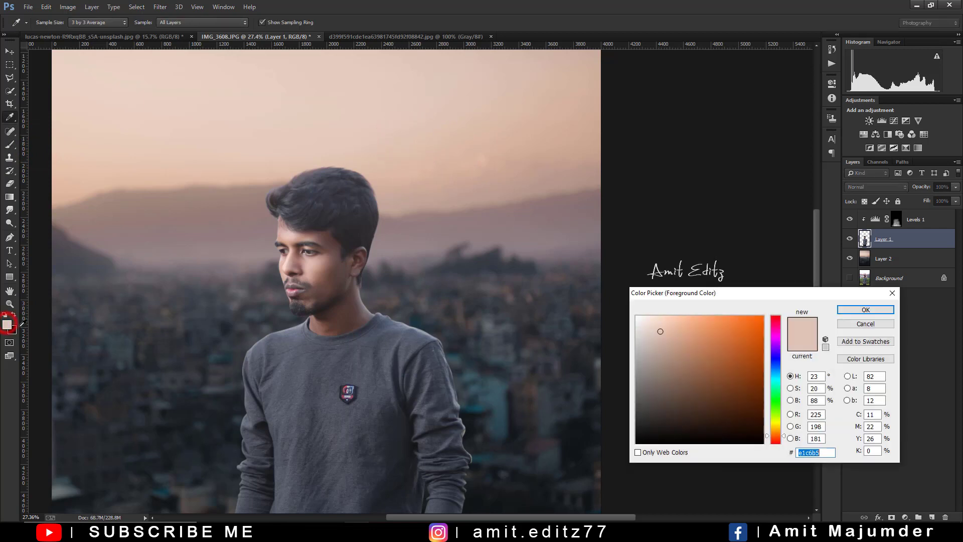
left_click(663, 322)
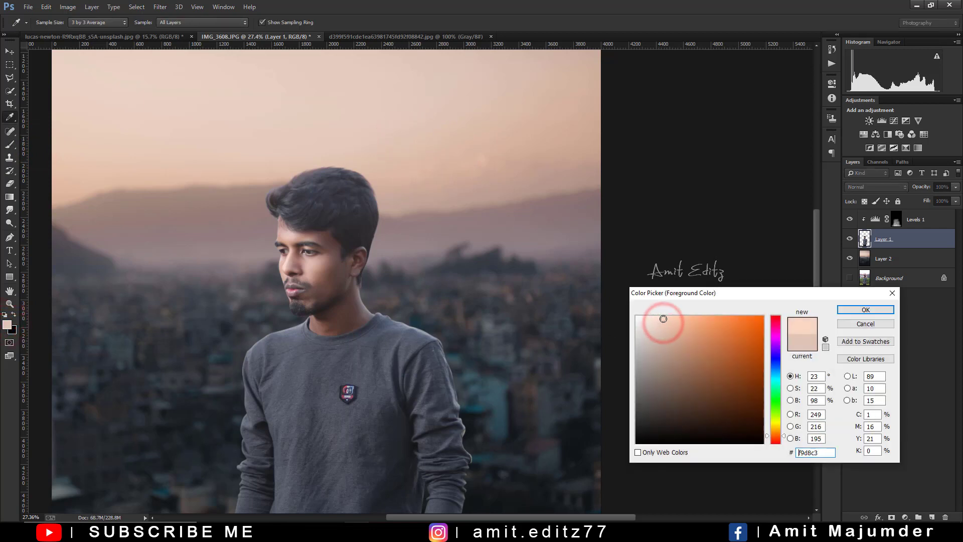
left_click(656, 318)
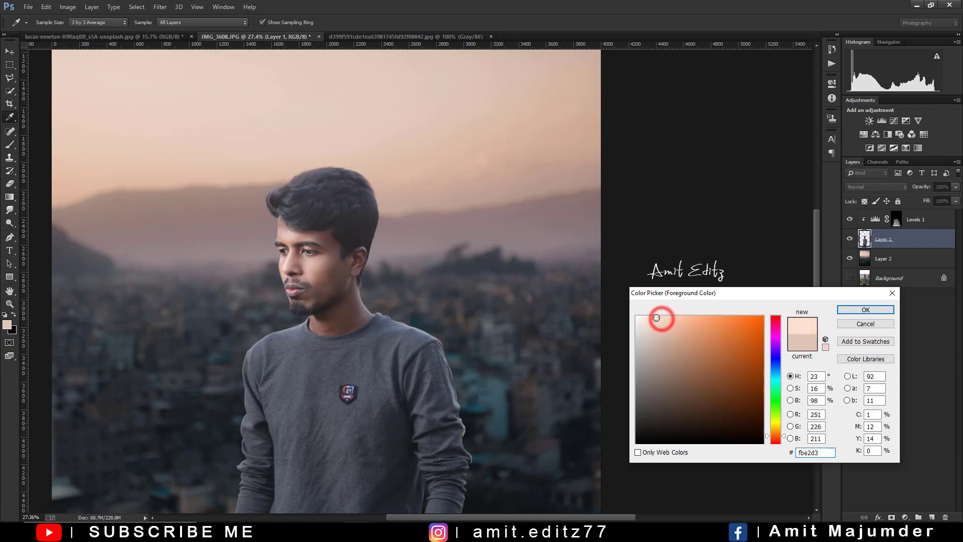
left_click(866, 310)
key("b")
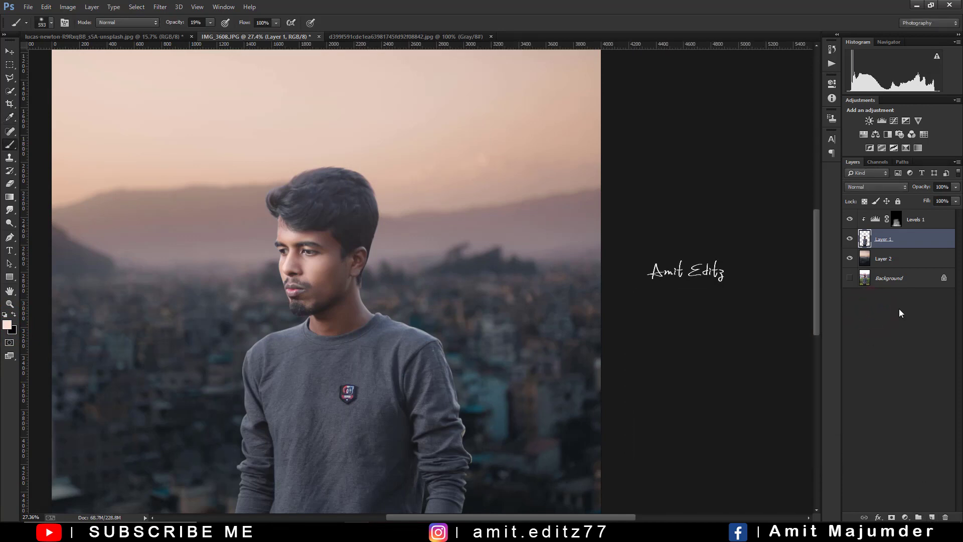
- Add Layer 3 below Layer 1 in Overlay mode and shrink the brush to about 162 px
left_click(934, 518)
right_click(910, 245)
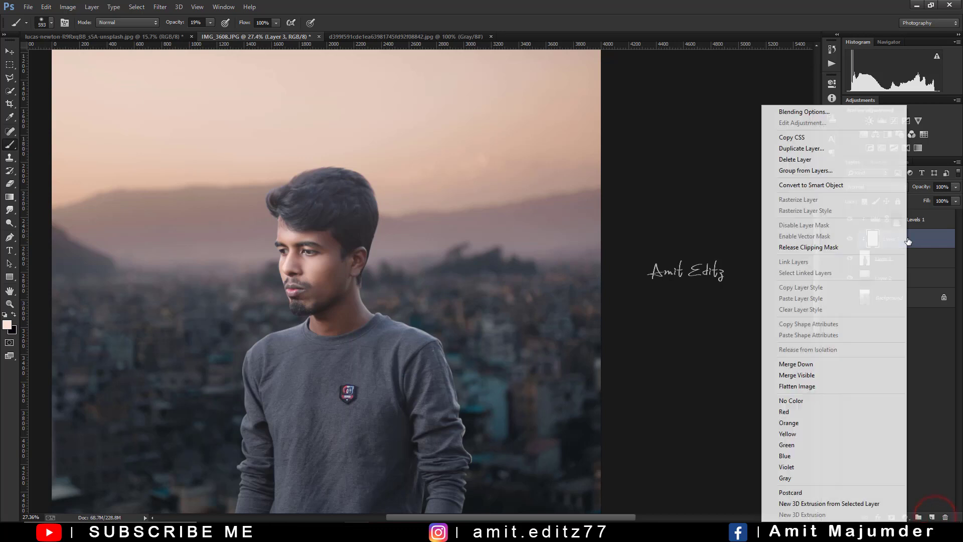
left_click(898, 247)
left_click_drag(914, 241, 903, 265)
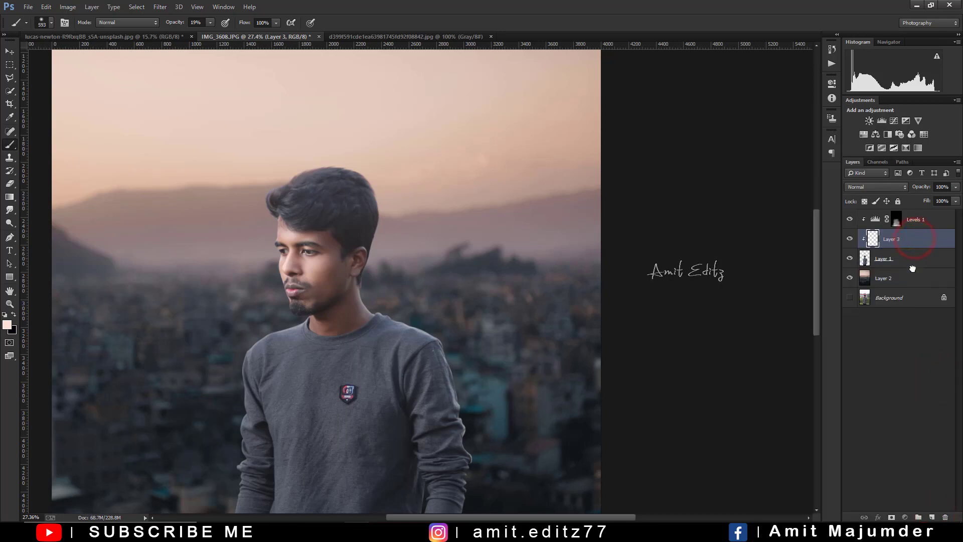
left_click(864, 187)
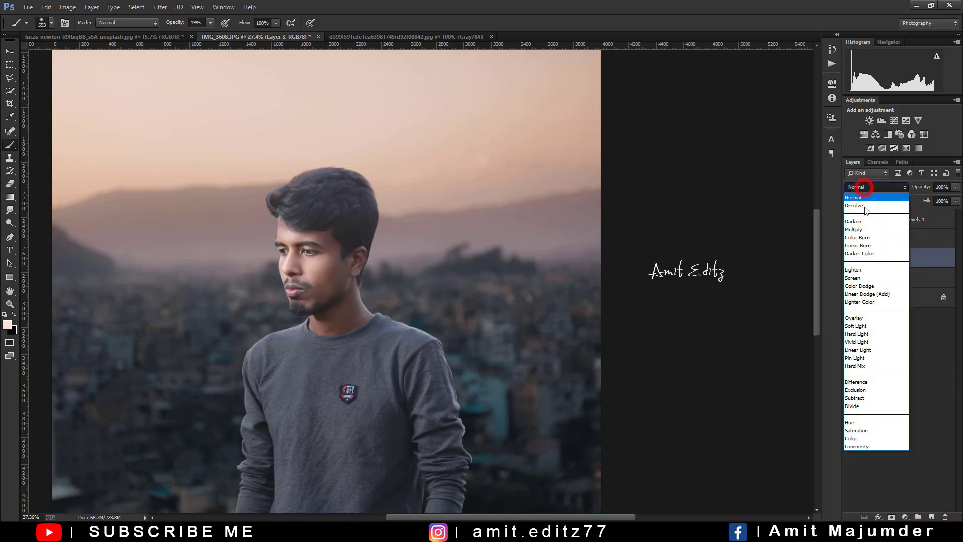
left_click(858, 320)
left_click_drag(423, 277, 402, 277)
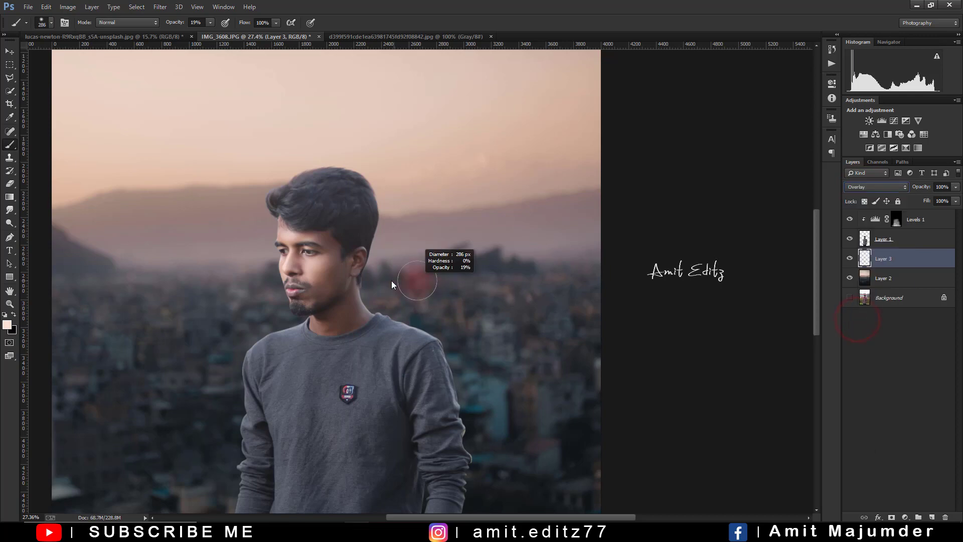
scroll(386, 306, "up", 2)
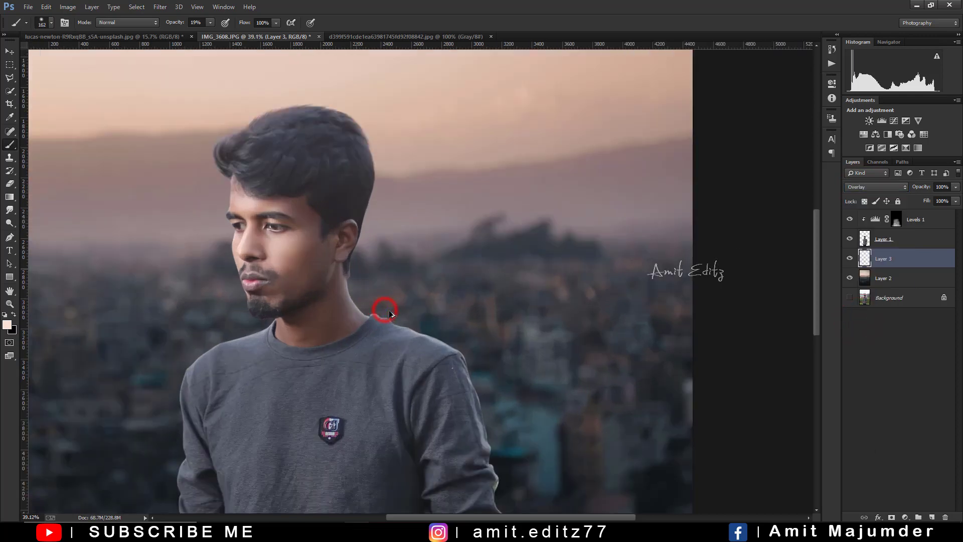
scroll(651, 300, "up", 2)
- Load Layer 1's outline as a selection and shrink the brush to about 82 px
left_click(865, 240, "ctrl")
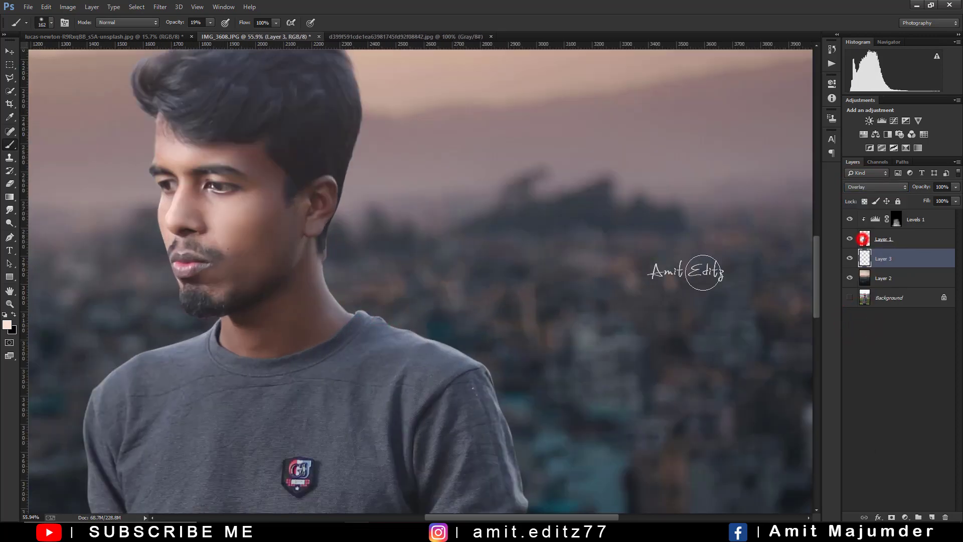
scroll(415, 308, "up", 1)
scroll(387, 314, "up", 1)
left_click_drag(340, 288, 321, 288)
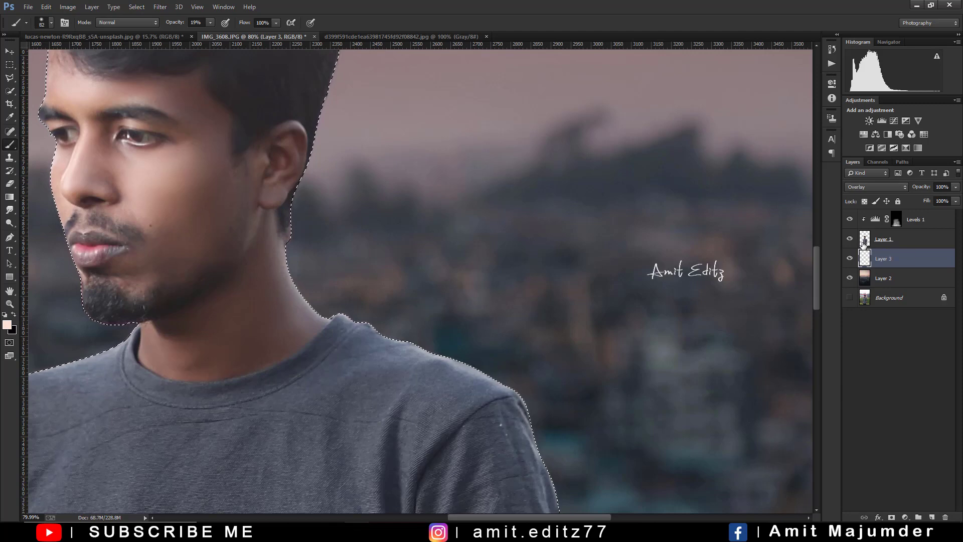
scroll(346, 226, "down", 1)
scroll(346, 225, "down", 2)
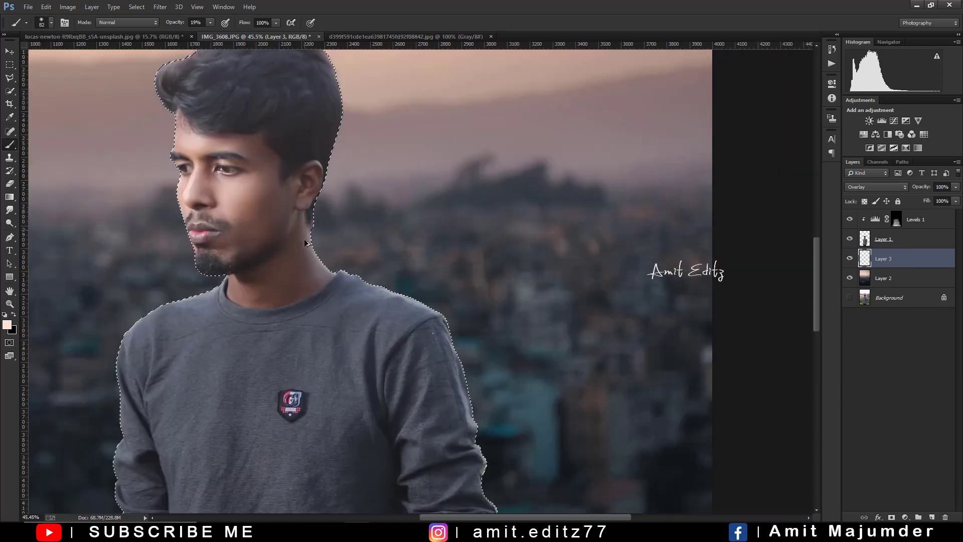
scroll(333, 271, "up", 2)
scroll(333, 271, "up", 2)
scroll(323, 258, "up", 2)
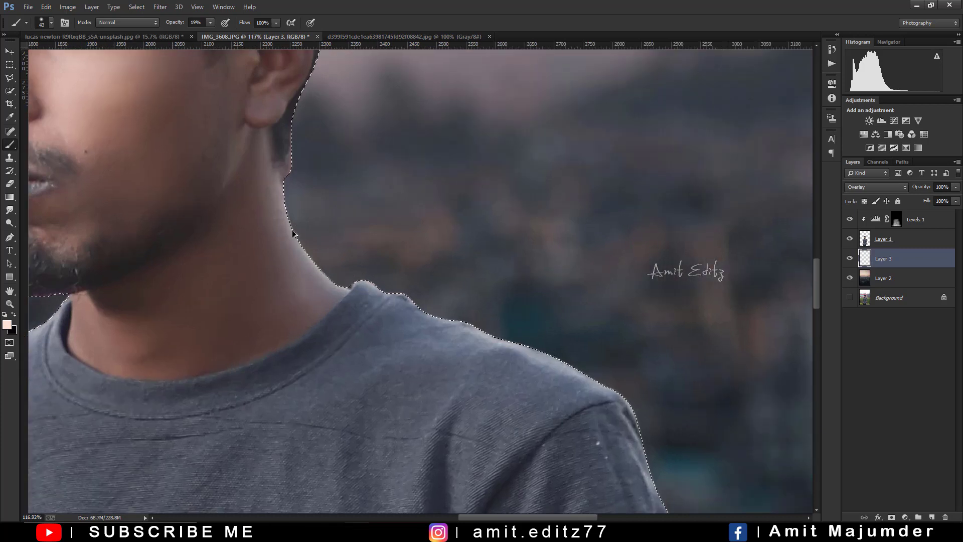
scroll(294, 228, "up", 2)
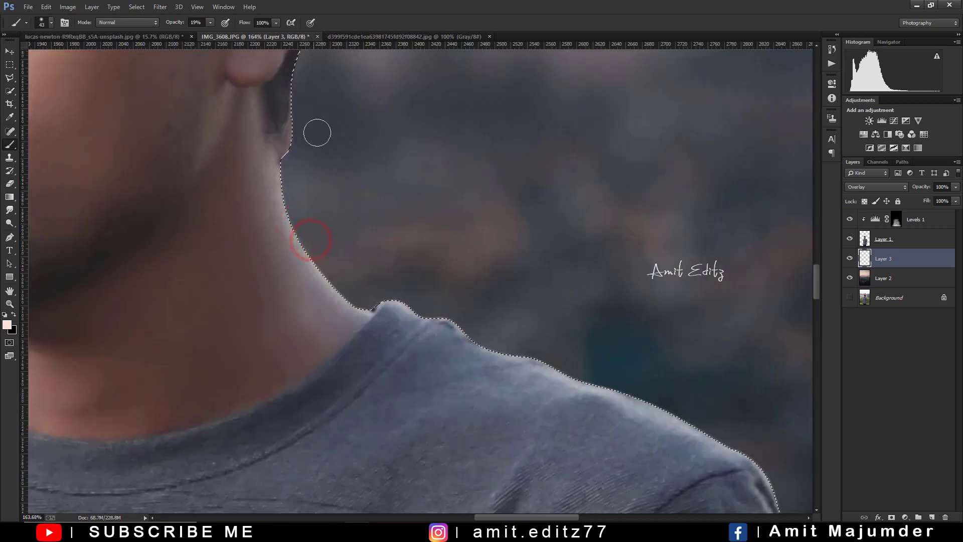
- Paint a 25% opacity glow along the shoulder and neck, with the glow layer above the man
type("25")
left_click(392, 290)
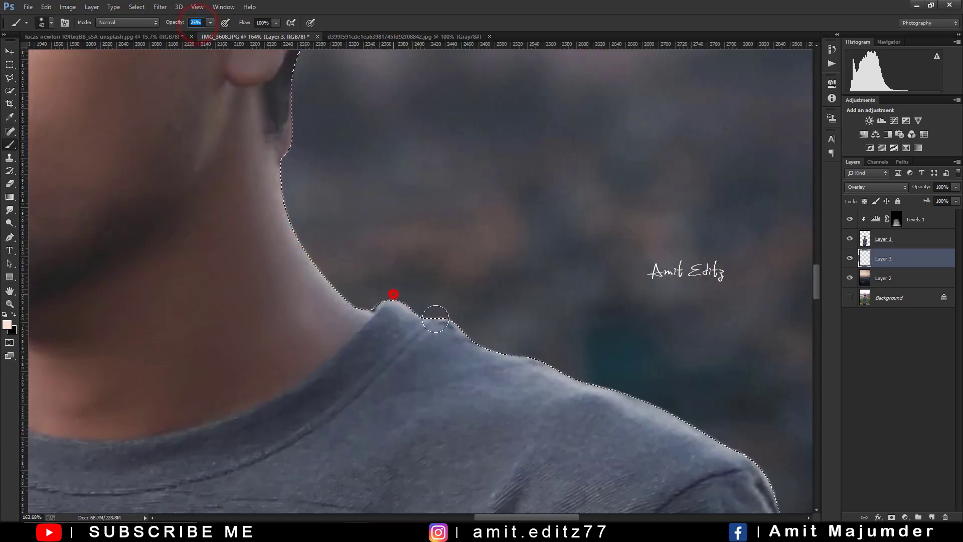
left_click(435, 312)
left_click(467, 330)
left_click_drag(884, 259, 884, 230)
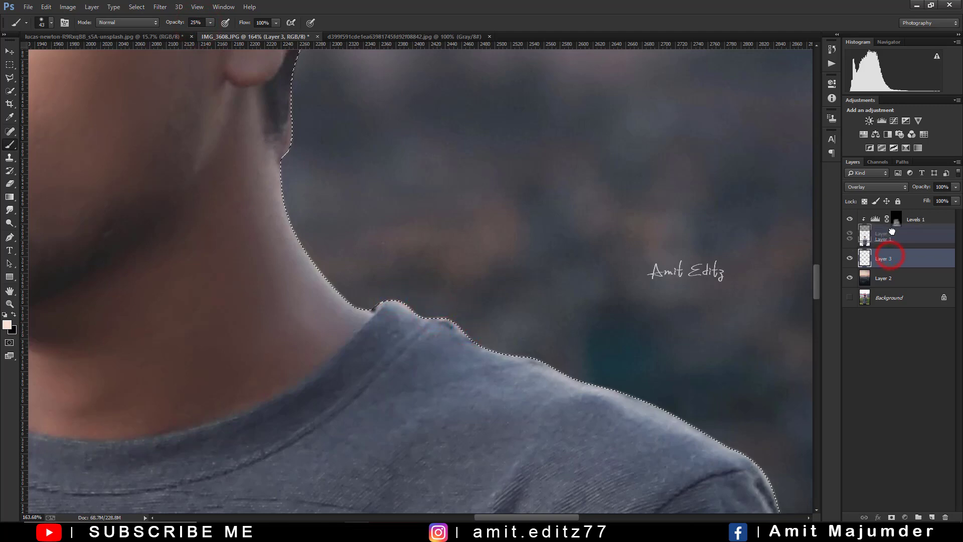
left_click(362, 283)
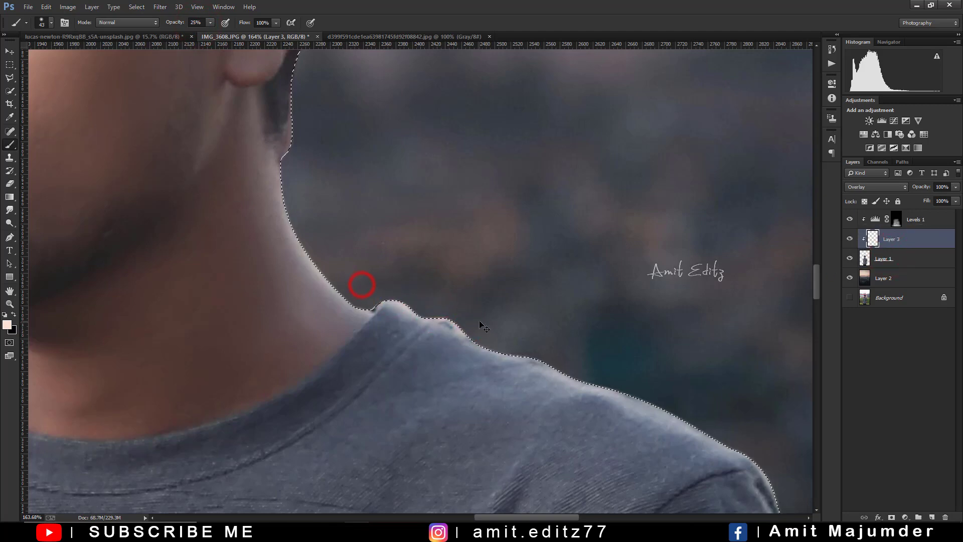
- Delete the trial glow layer, Layer 3, in the Layers panel
scroll(482, 323, "down", 3)
scroll(506, 346, "down", 2)
scroll(506, 346, "down", 1)
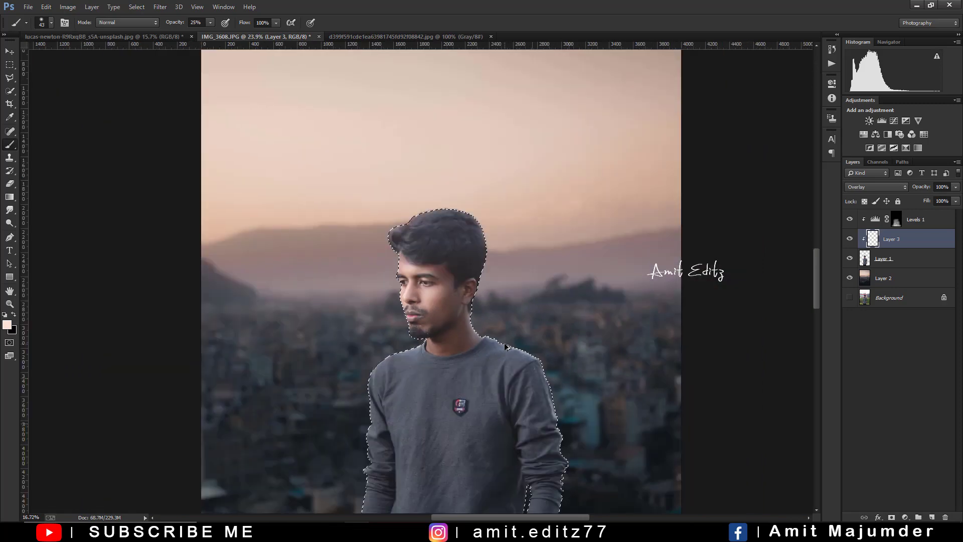
scroll(505, 346, "down", 1)
scroll(505, 346, "down", 1)
scroll(627, 311, "up", 1)
scroll(662, 291, "up", 2)
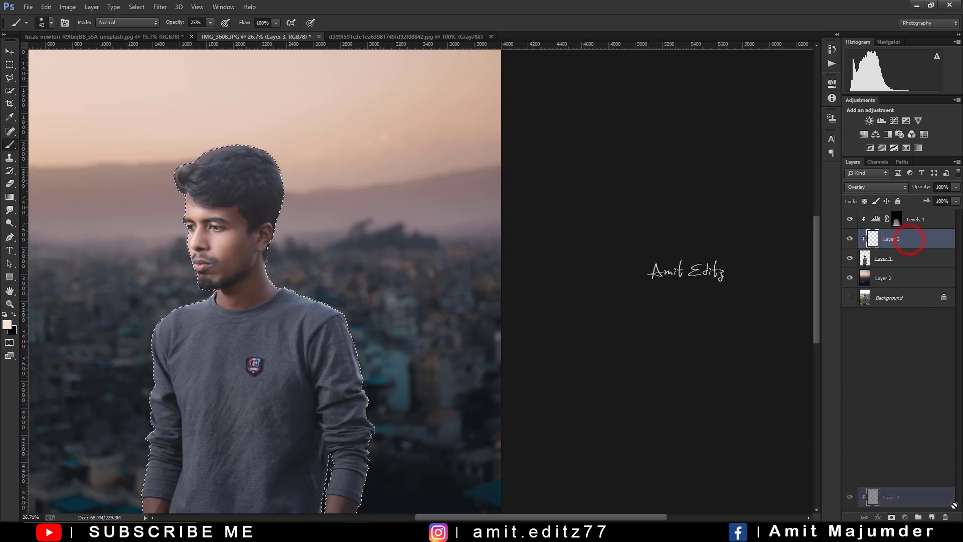
left_click_drag(908, 242, 945, 517)
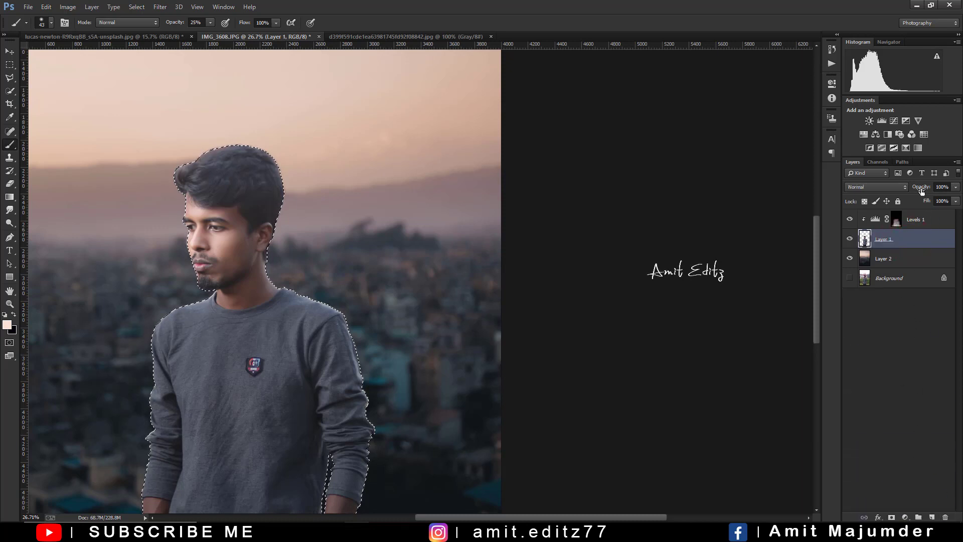
- Add a colorized Hue/Saturation adjustment clipped to the man's Layer 1
left_click(863, 134)
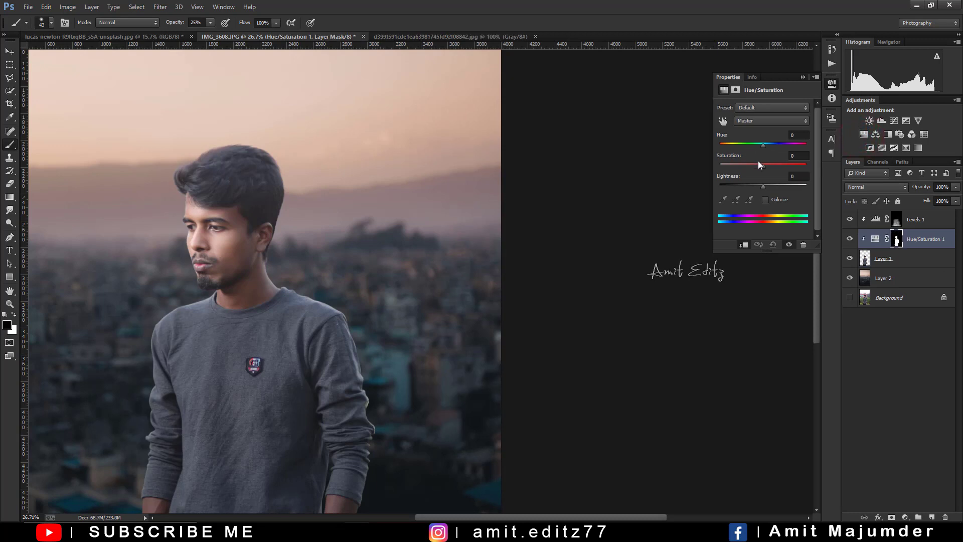
left_click(765, 200)
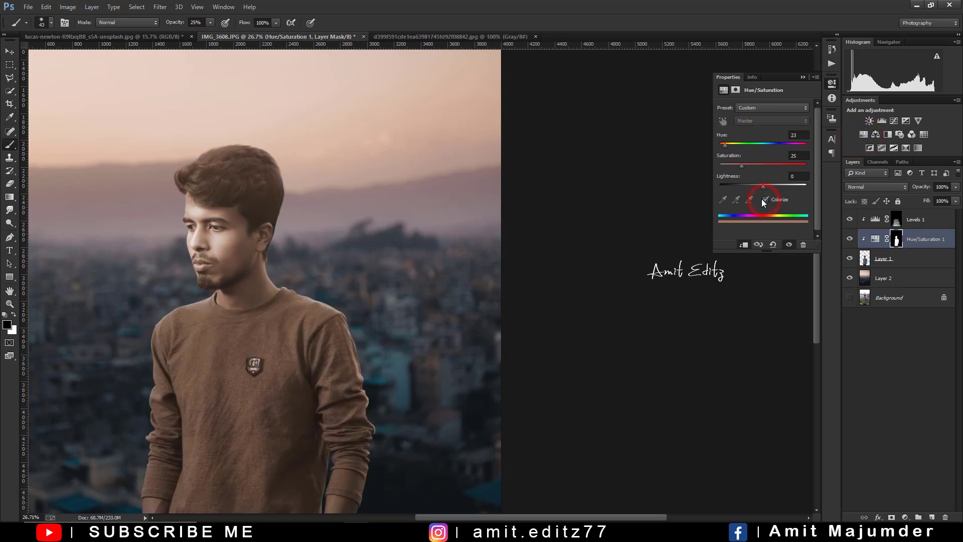
left_click(745, 245)
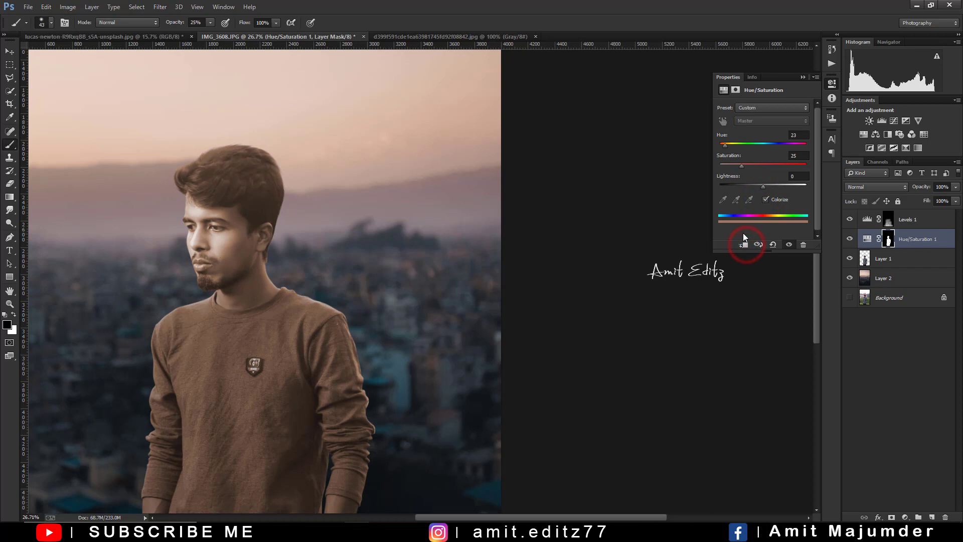
left_click(743, 244)
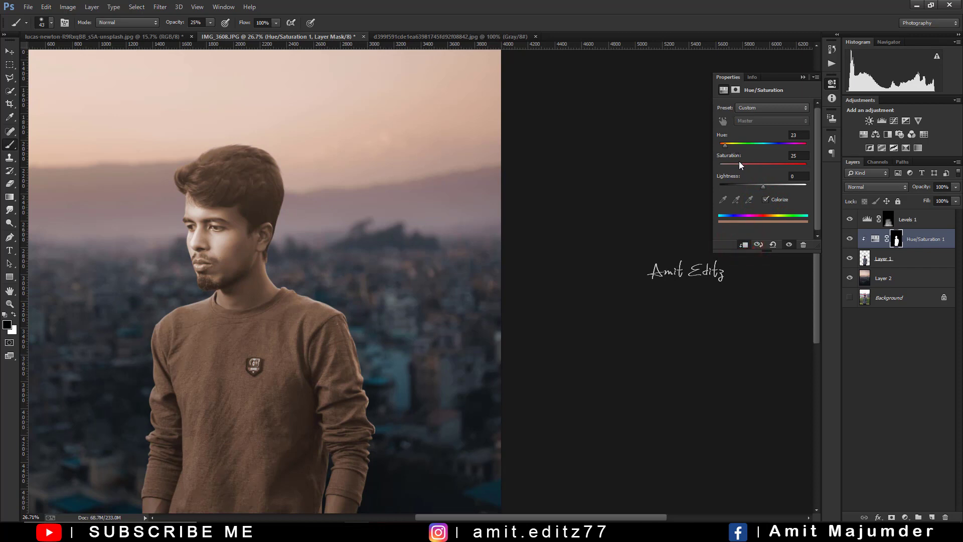
- Set the tint to Hue 19, Saturation 22, Lightness +62
left_click_drag(740, 165, 729, 165)
left_click_drag(774, 186, 769, 187)
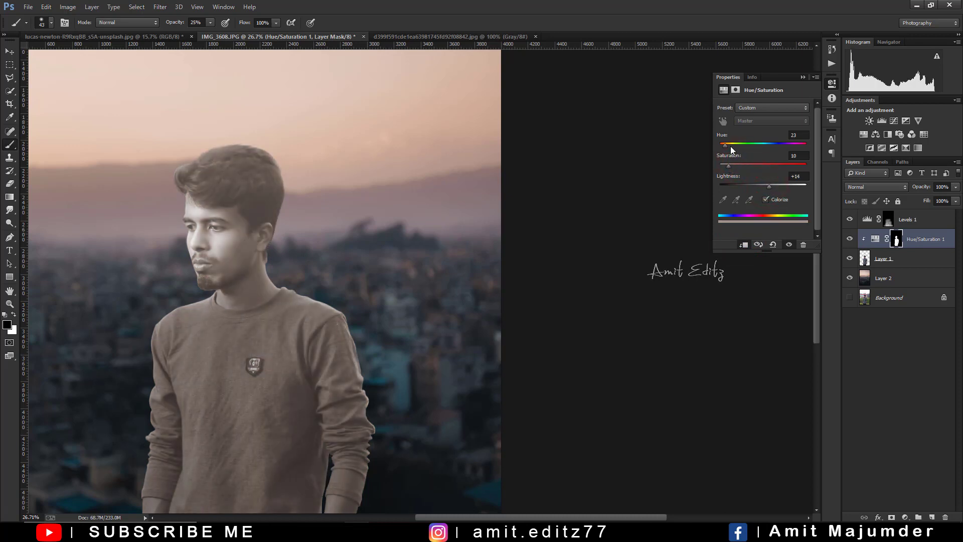
left_click_drag(769, 187, 775, 187)
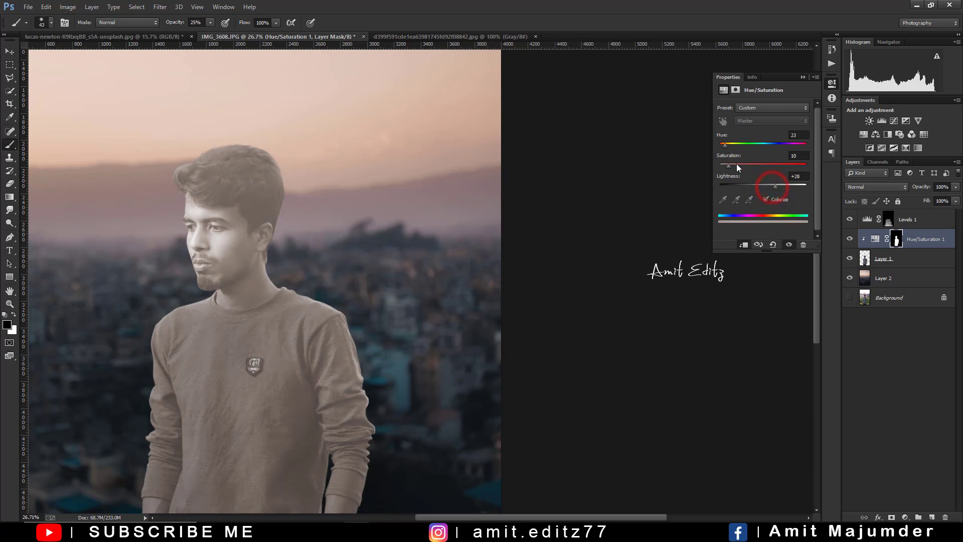
left_click_drag(729, 164, 728, 165)
left_click_drag(775, 186, 789, 186)
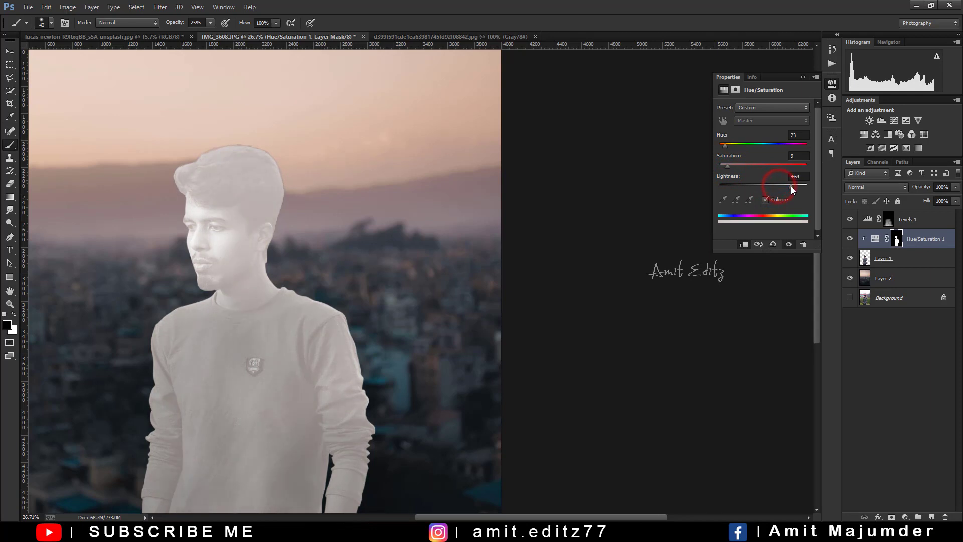
mouse_move(727, 166)
left_mouse_down()
mouse_move(725, 145)
mouse_move(738, 165)
left_mouse_up()
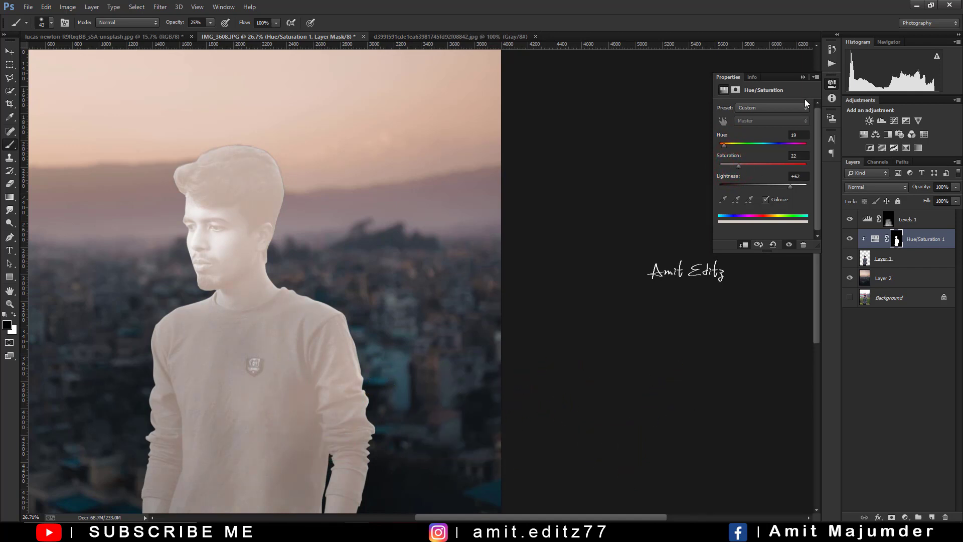
left_click(802, 78)
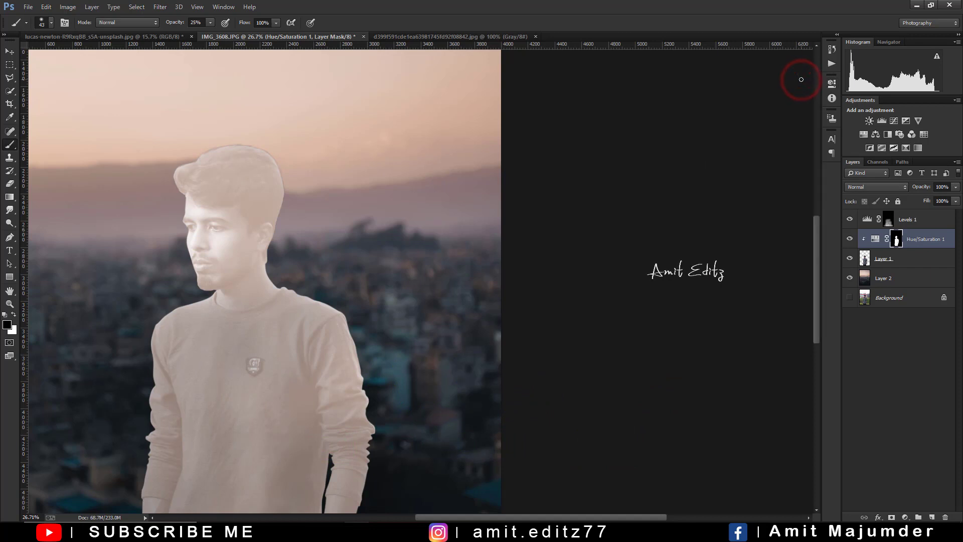
- Invert the Hue/Saturation 1 mask to hide the tint and switch to painting white
key("ctrl+i")
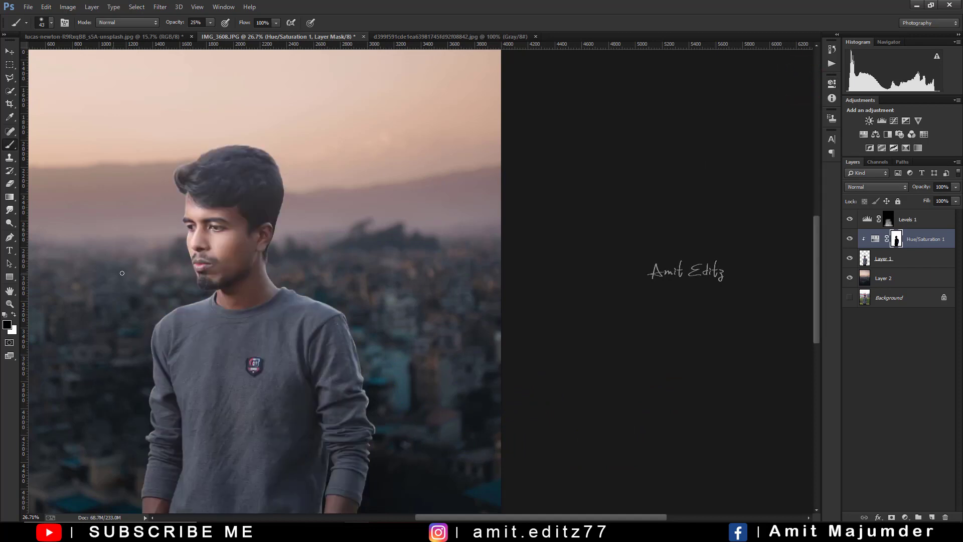
scroll(264, 240, "up", 2)
scroll(266, 250, "up", 2)
scroll(269, 271, "up", 2)
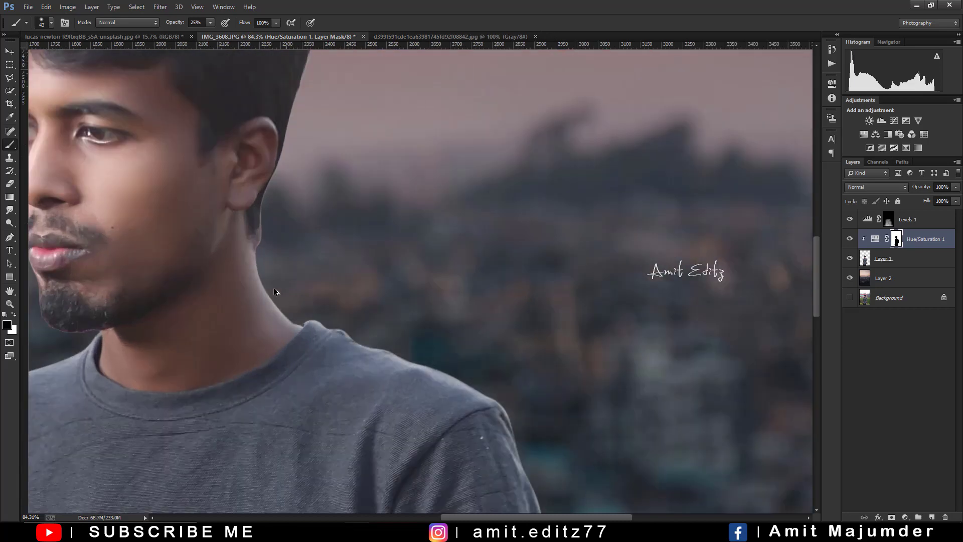
left_click_drag(288, 310, 308, 318)
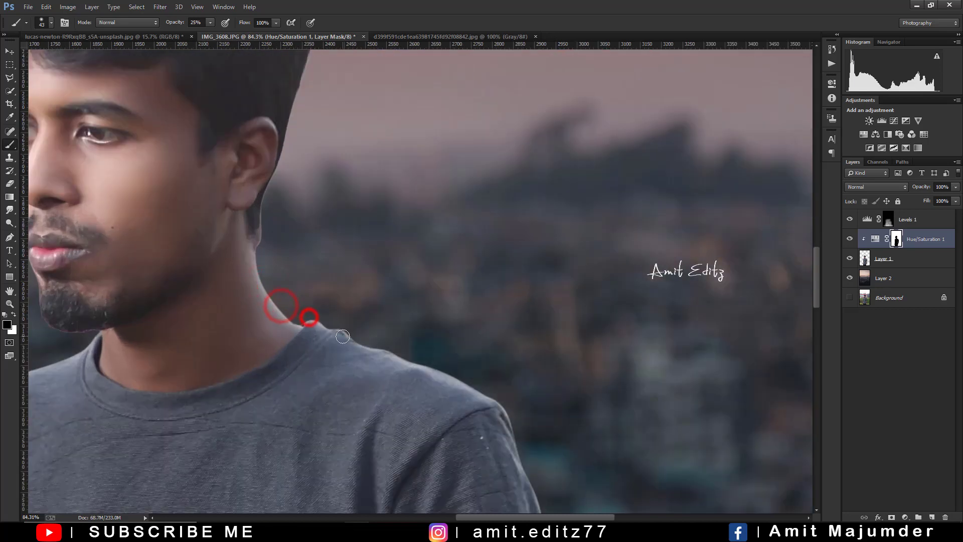
key("x")
scroll(307, 315, "up", 1)
- Brush the warm glow back along the shoulder edge on the mask
left_click(312, 324)
left_click(360, 341)
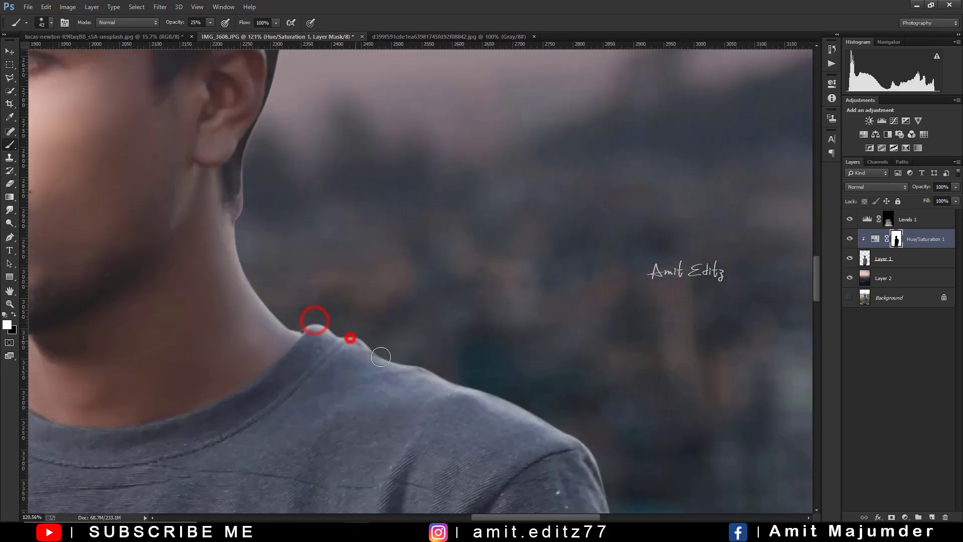
left_click(402, 358)
left_click(455, 373)
left_click(482, 389)
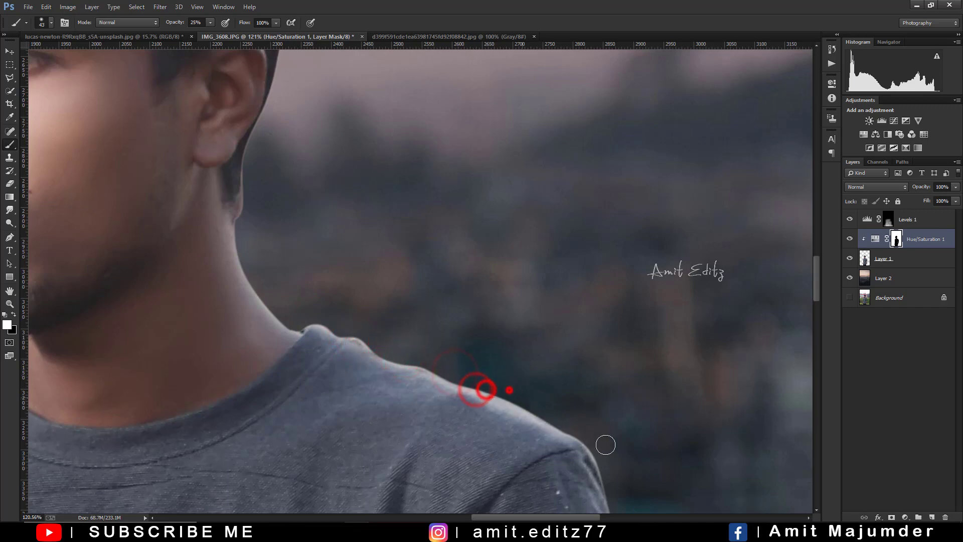
scroll(464, 346, "down", 1)
scroll(464, 345, "down", 4)
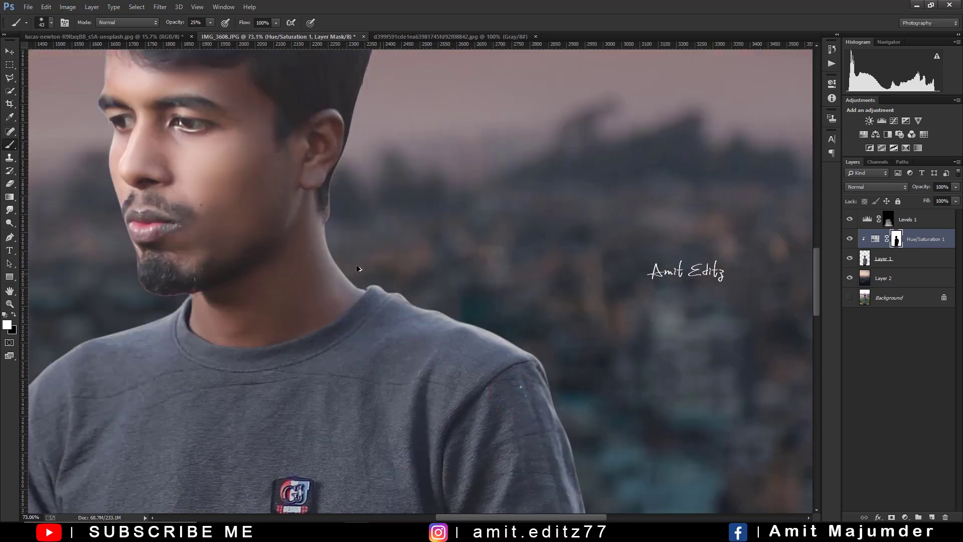
scroll(358, 268, "up", 3)
- Paint the glow down the neck edge and onto the shoulder
left_click(321, 176)
left_click(317, 201)
left_click(313, 234)
left_click(328, 265)
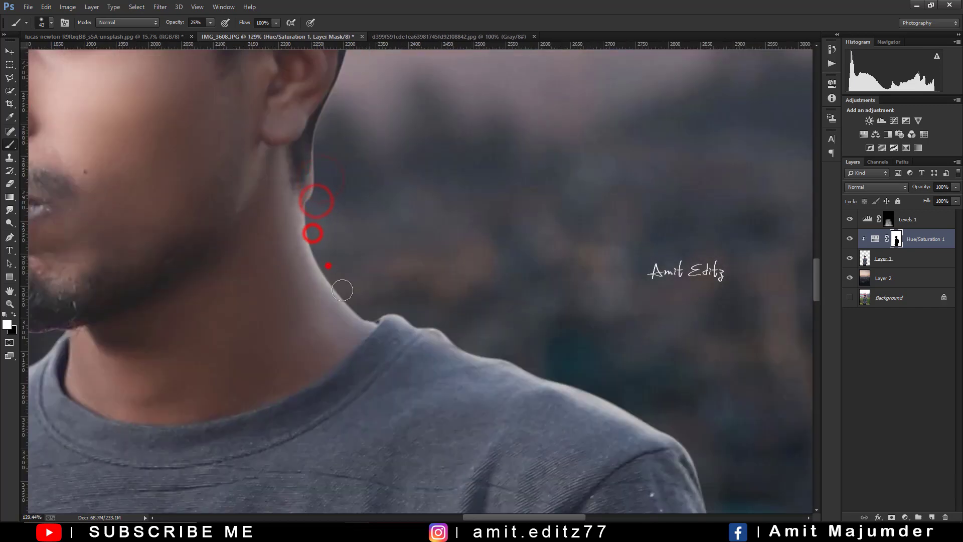
left_click(407, 315)
left_click(443, 326)
left_click(482, 360)
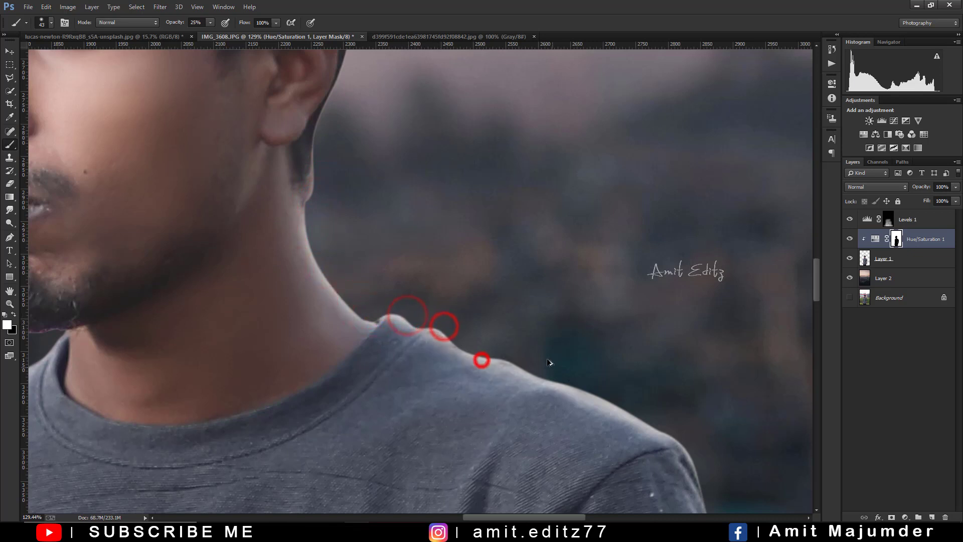
scroll(549, 362, "down", 1)
- Reveal more glow along the outer shoulder edge
left_click(431, 244)
left_click(444, 270)
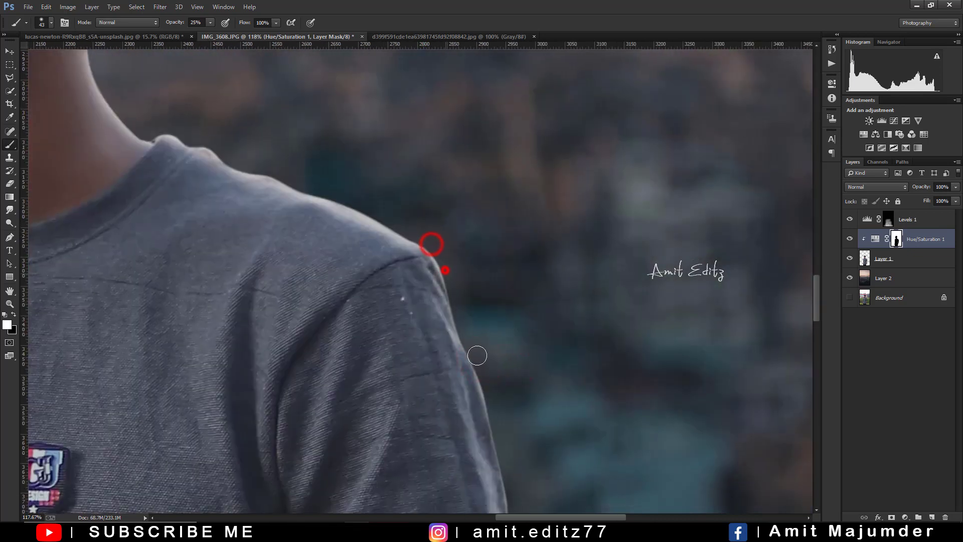
left_click(458, 318)
left_click(469, 354)
left_click(492, 387)
left_click_drag(457, 220, 423, 25)
- Paint the glow down the sleeve edge and near the top of the shoulder
left_click(452, 213)
left_click(479, 290)
left_click(486, 347)
left_click(479, 386)
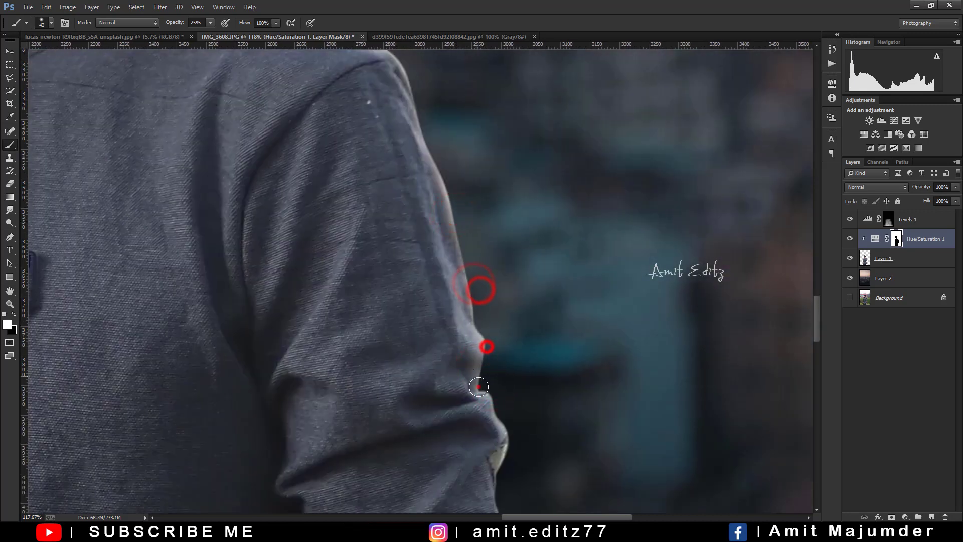
left_click(505, 424)
left_click(513, 446)
left_click(440, 166)
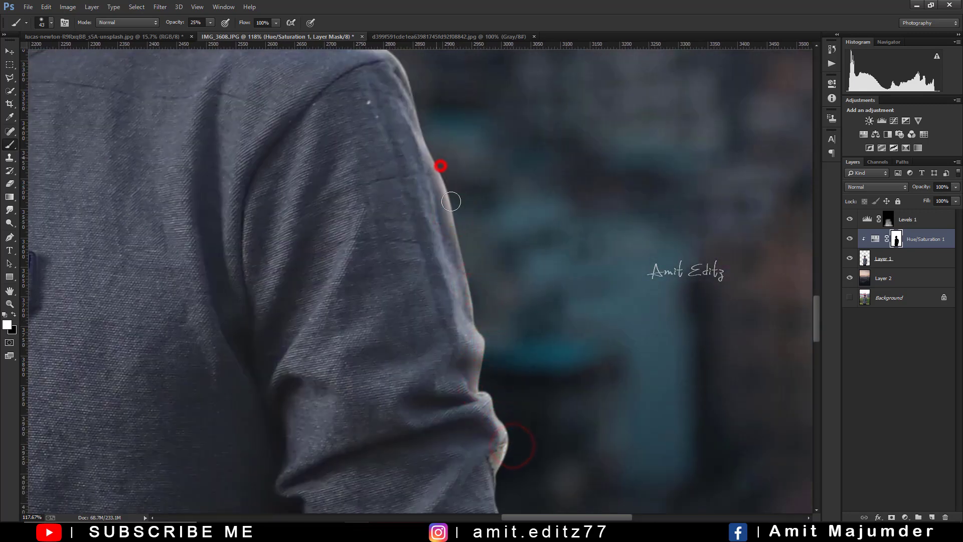
- Add glow along the shoulder, the lower sleeve and the rolled sleeve edge
left_click_drag(451, 202, 485, 359)
left_click(436, 224)
left_click(447, 266)
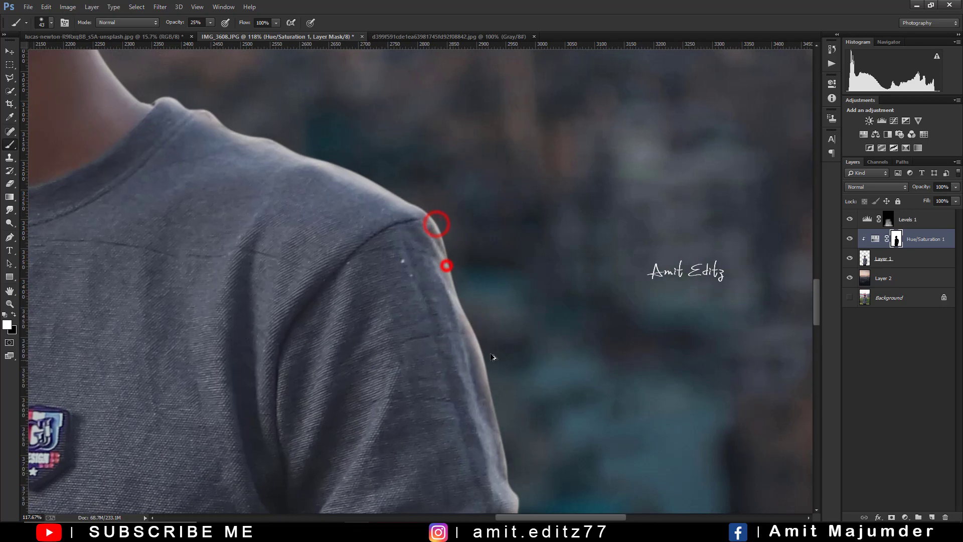
scroll(492, 356, "down", 5)
mouse_move(450, 400)
left_mouse_down()
mouse_move(487, 317)
mouse_move(509, 353)
left_mouse_up()
mouse_move(494, 302)
left_mouse_down()
mouse_move(531, 365)
mouse_move(494, 429)
mouse_move(504, 407)
left_mouse_up()
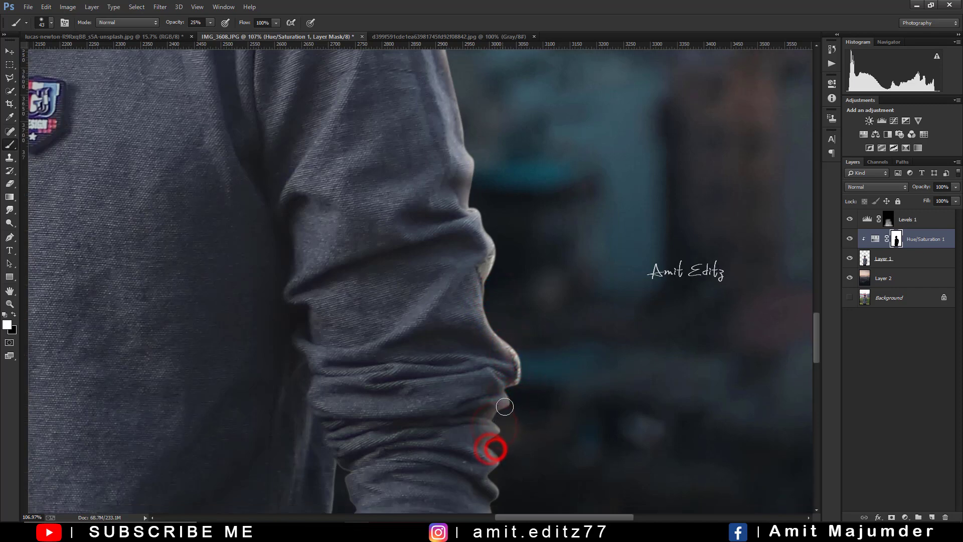
scroll(505, 407, "down", 3)
left_click(504, 300)
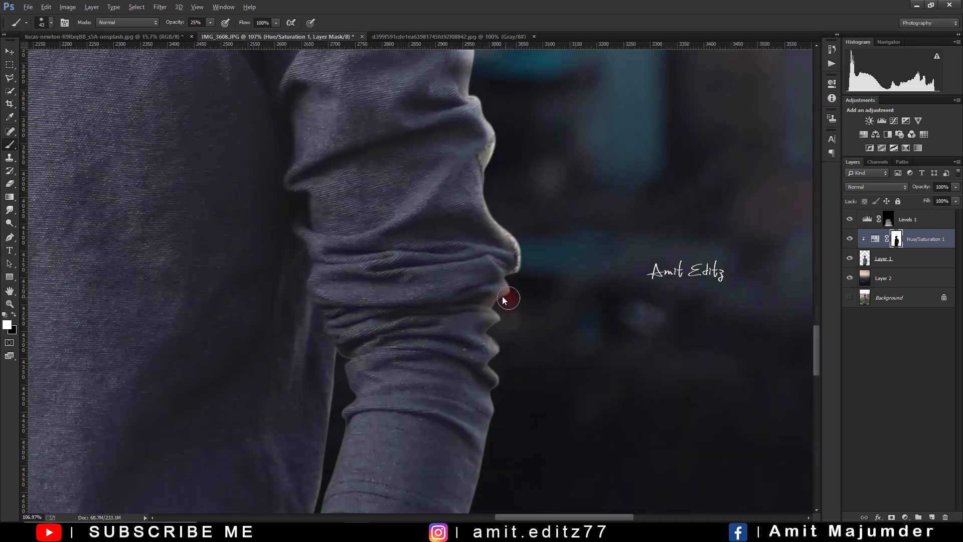
- Paint the glow along the other shoulder edge and enlarge the brush to 56
scroll(489, 341, "down", 5)
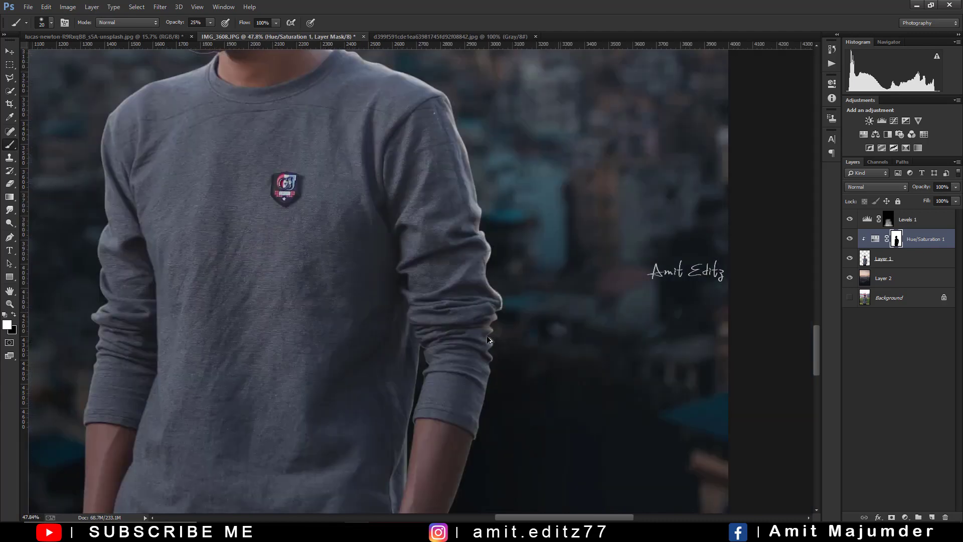
scroll(491, 400, "up", 2)
scroll(492, 359, "up", 2)
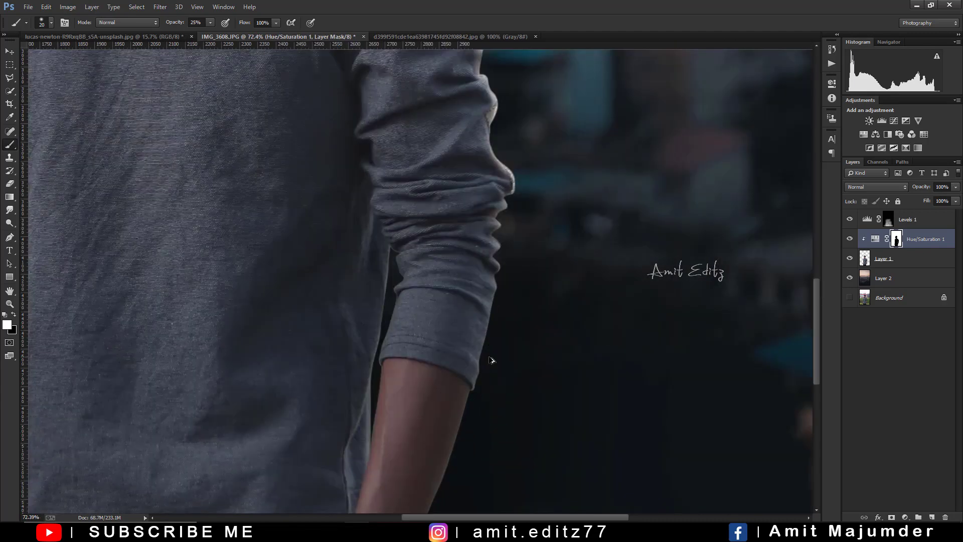
scroll(341, 276, "down", 3)
scroll(341, 281, "down", 1)
scroll(321, 269, "up", 2)
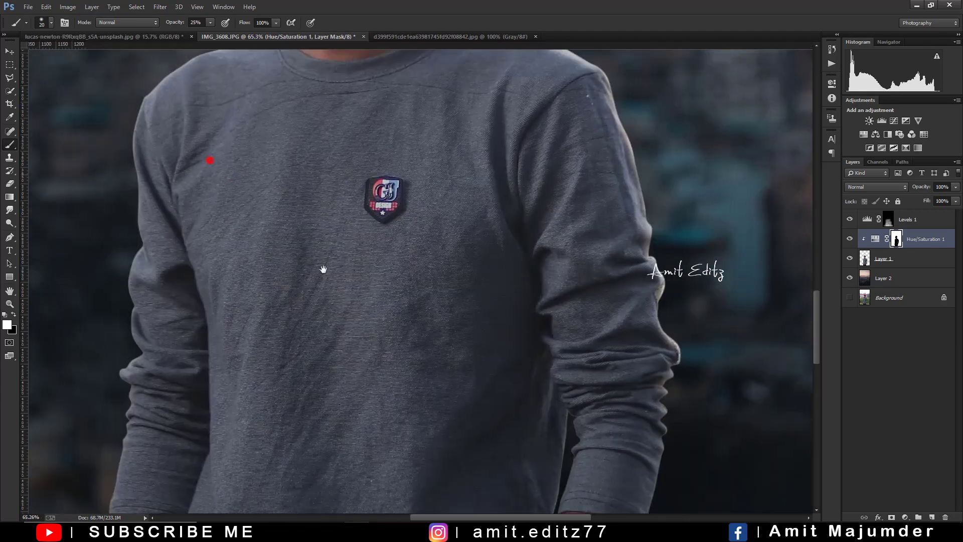
scroll(424, 388, "up", 2)
scroll(475, 205, "up", 1)
scroll(475, 206, "up", 2)
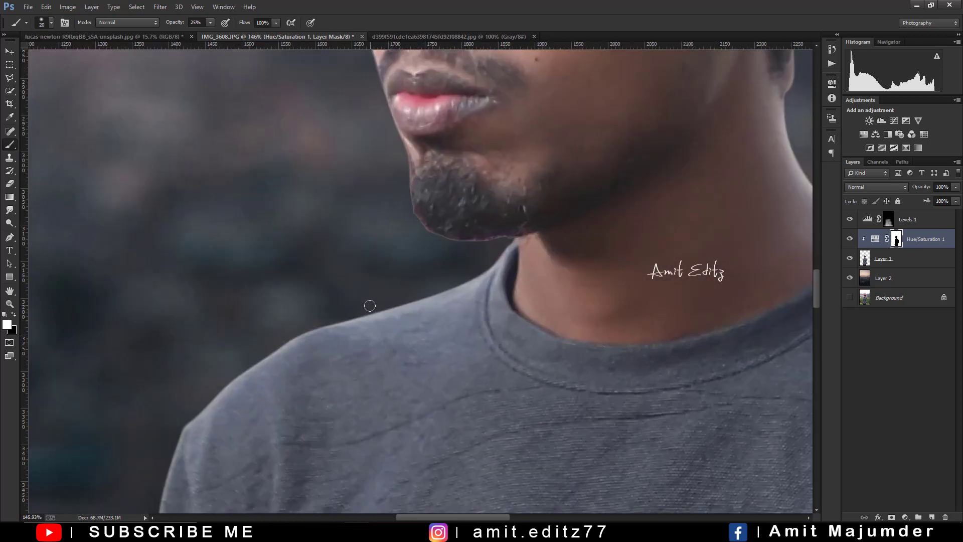
left_click(371, 307)
left_click(419, 297)
left_click_drag(413, 309, 330, 326)
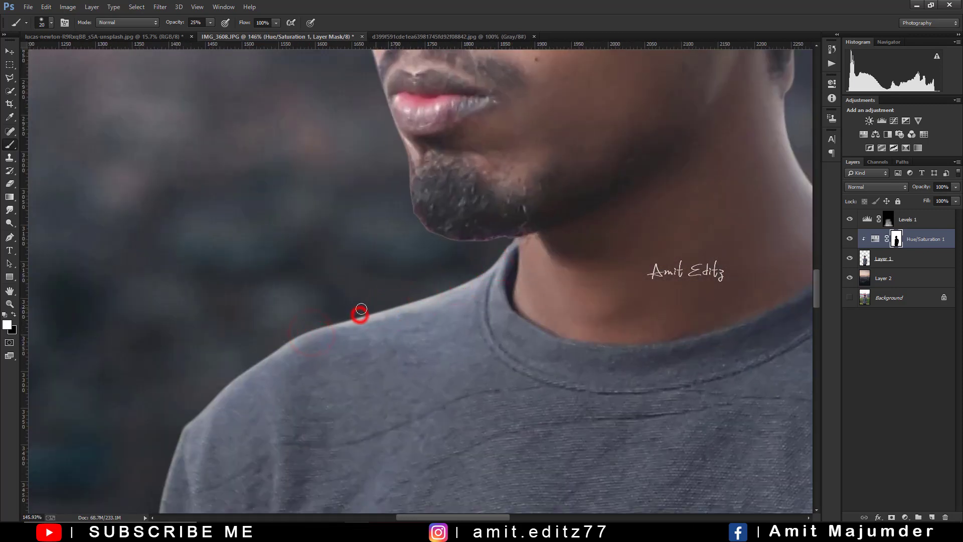
left_click_drag(357, 307, 390, 300)
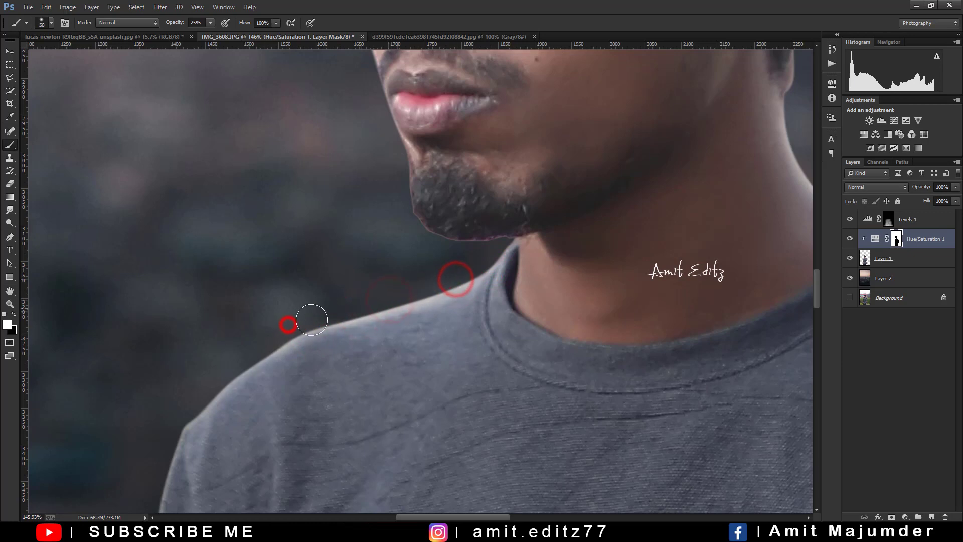
- Paint the glow along the shoulder below the chin and down the arm edge
left_click_drag(205, 396, 309, 219)
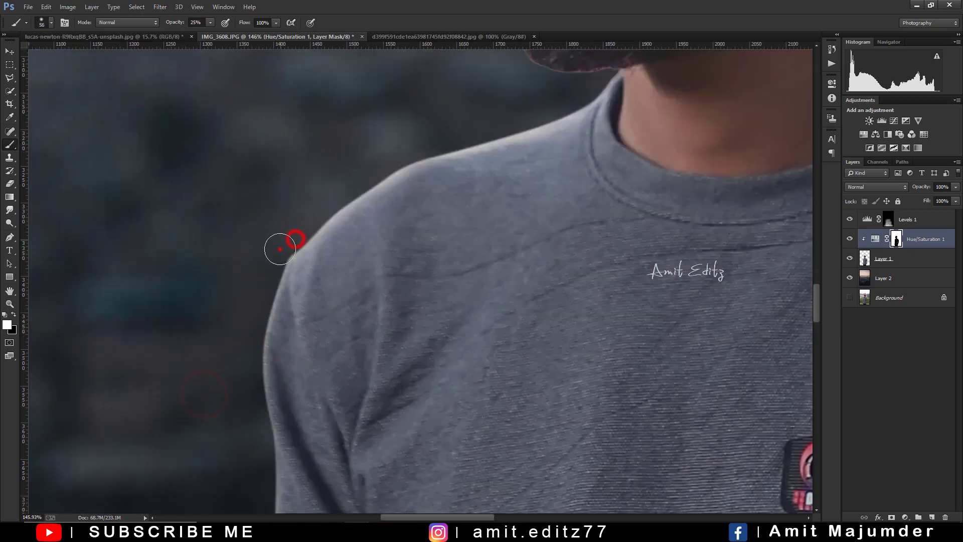
left_click_drag(293, 251, 252, 366)
left_click_drag(266, 426, 268, 222)
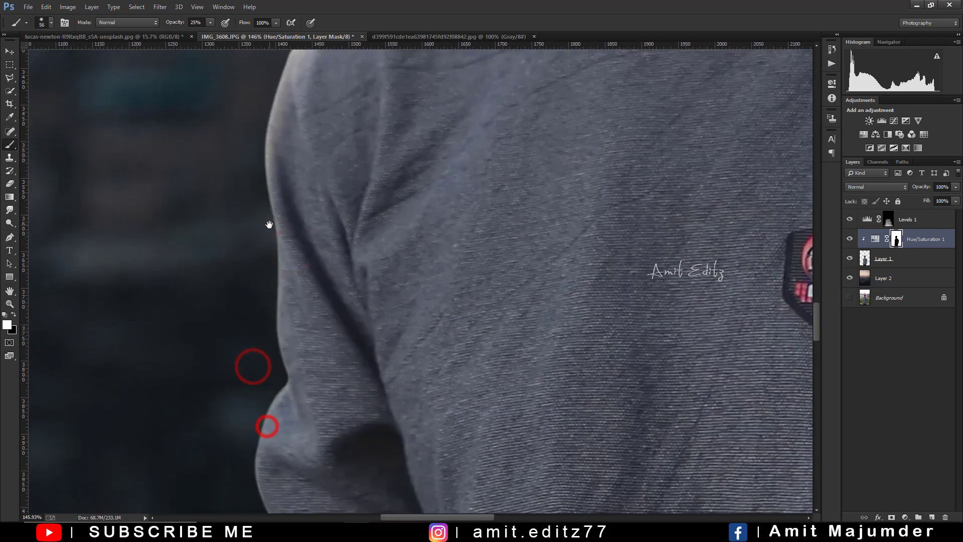
left_click(263, 197)
left_click(264, 254)
left_click(268, 310)
left_click(265, 345)
left_click(268, 399)
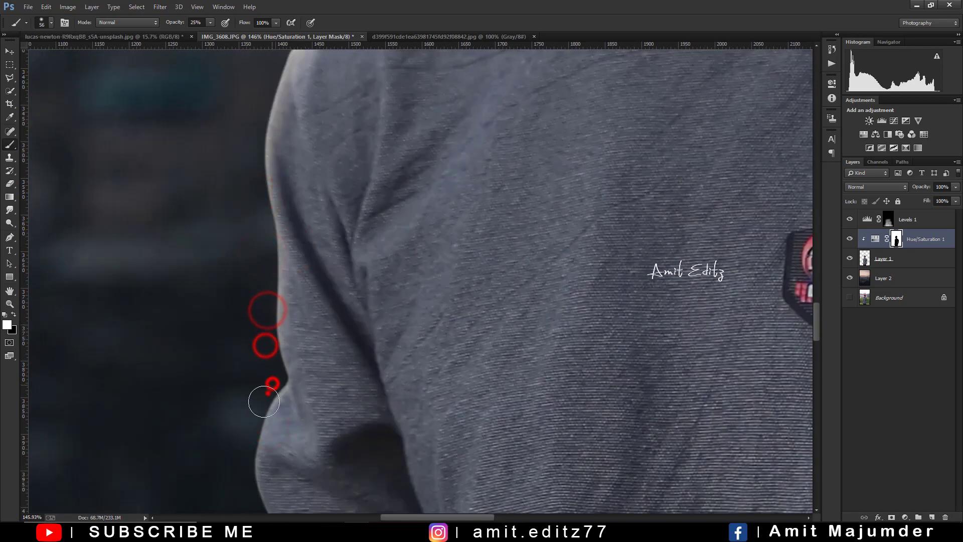
- Dab the glow further down the arm edge to the elbow
left_click_drag(247, 451, 264, 284)
left_click(289, 222)
left_click(260, 279)
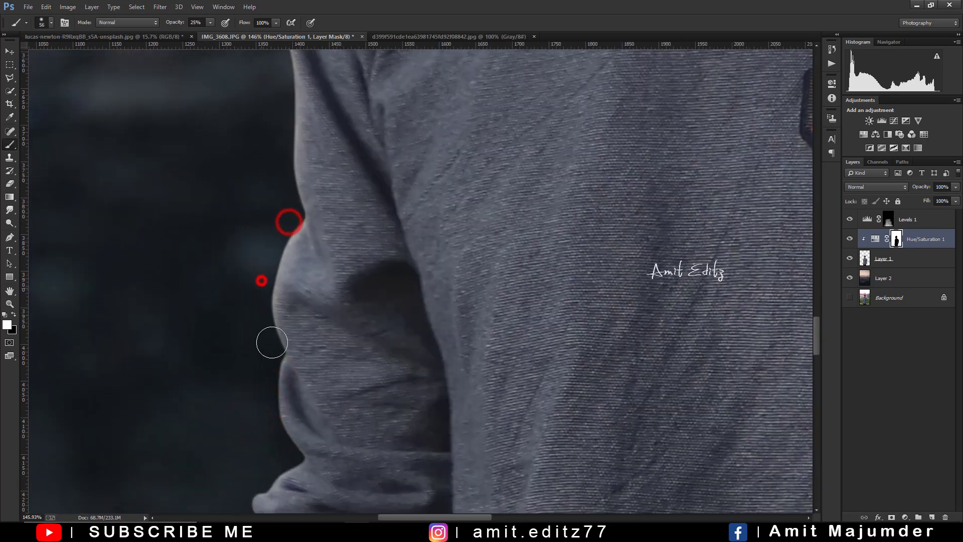
left_click(273, 351)
left_click(269, 381)
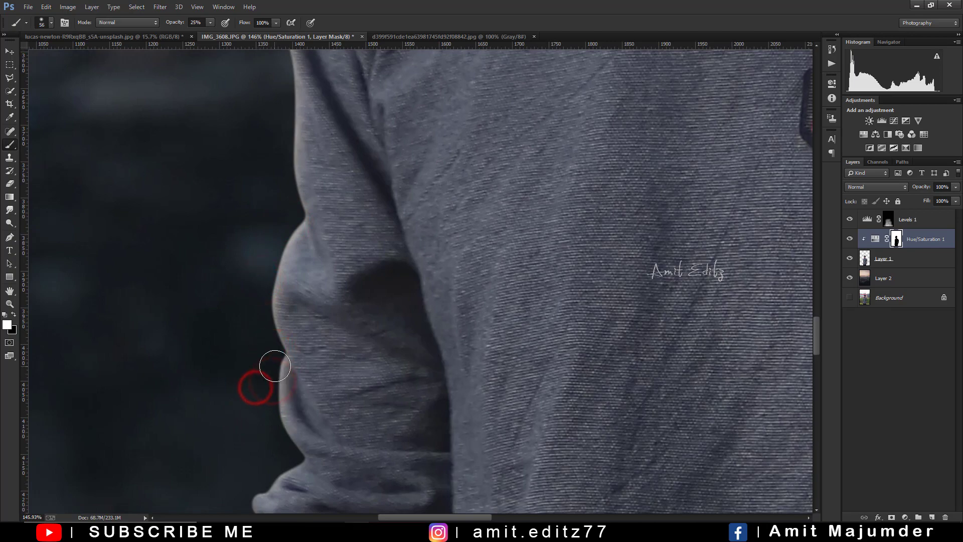
left_click(269, 336)
left_click(254, 290)
- Dab the glow along the lower arm edge
scroll(265, 337, "down", 1)
scroll(265, 337, "down", 5)
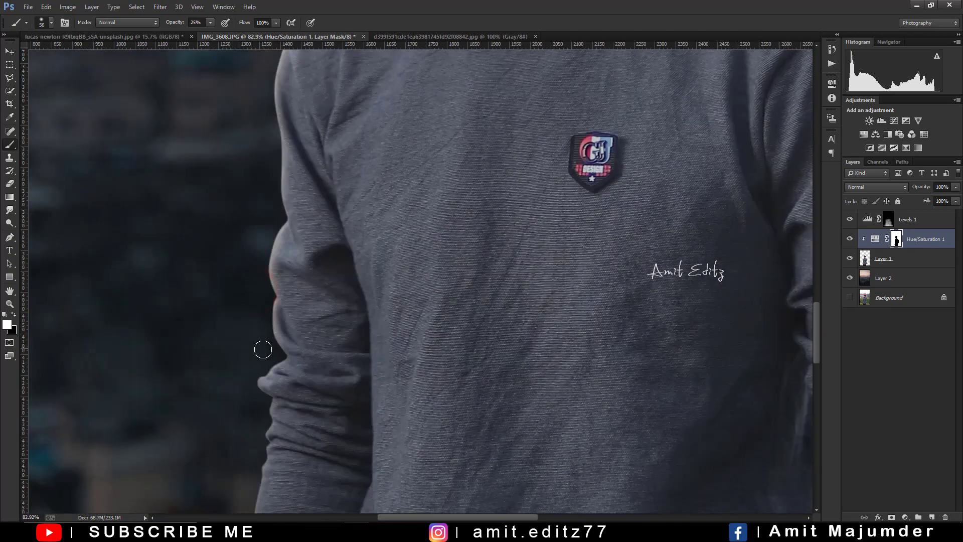
left_click(271, 355)
left_click(249, 386)
left_click(275, 354)
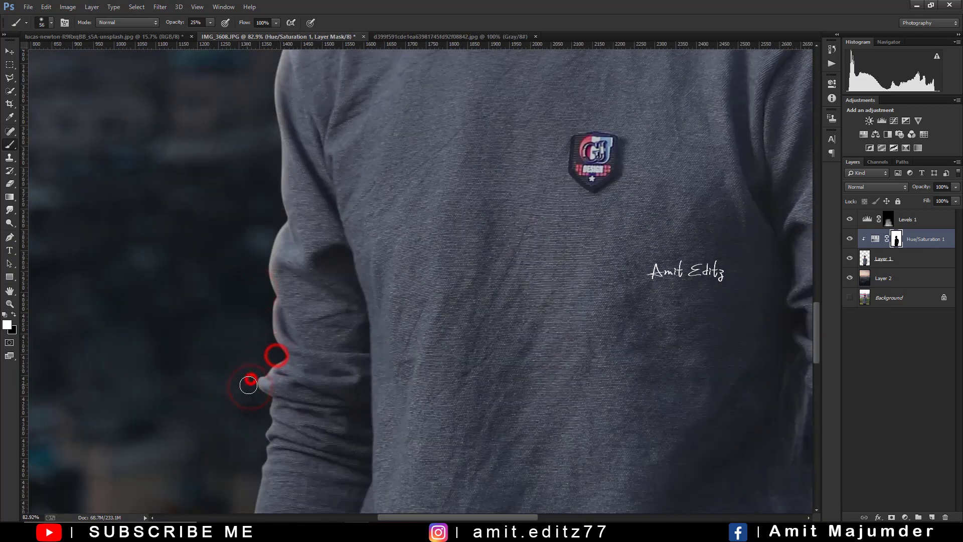
left_click(249, 379)
left_click(255, 390)
left_click(272, 405)
- Dab the glow along the temple, hairline and eye corner
scroll(333, 254, "down", 2)
scroll(354, 251, "down", 3)
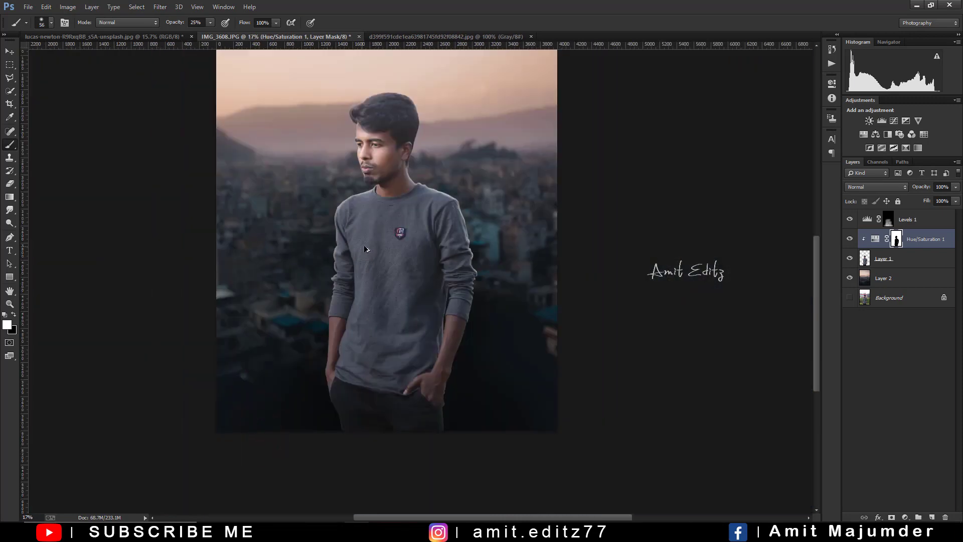
scroll(406, 156, "up", 2)
scroll(406, 156, "up", 2)
scroll(382, 141, "up", 2)
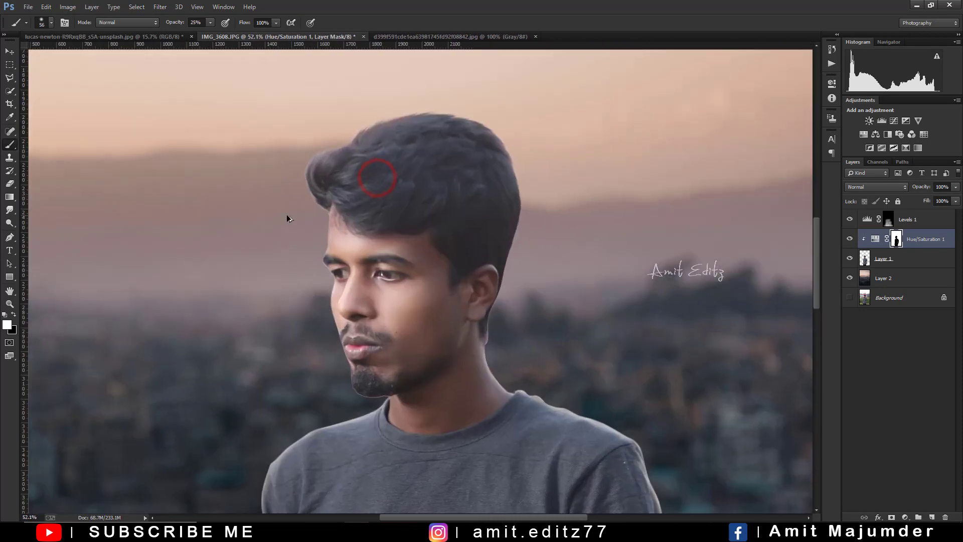
scroll(301, 220, "up", 2)
left_click(355, 257)
left_click(350, 294)
left_click(354, 319)
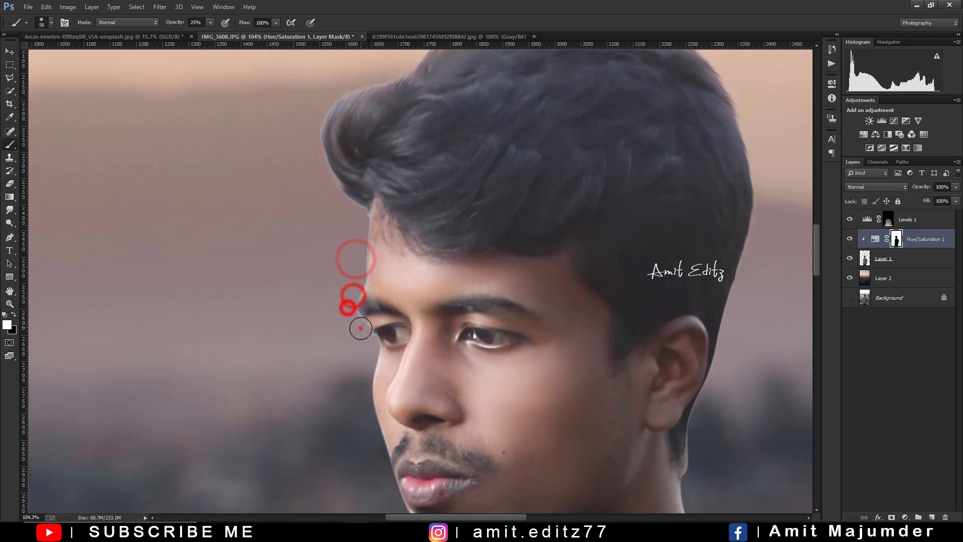
left_click(362, 335)
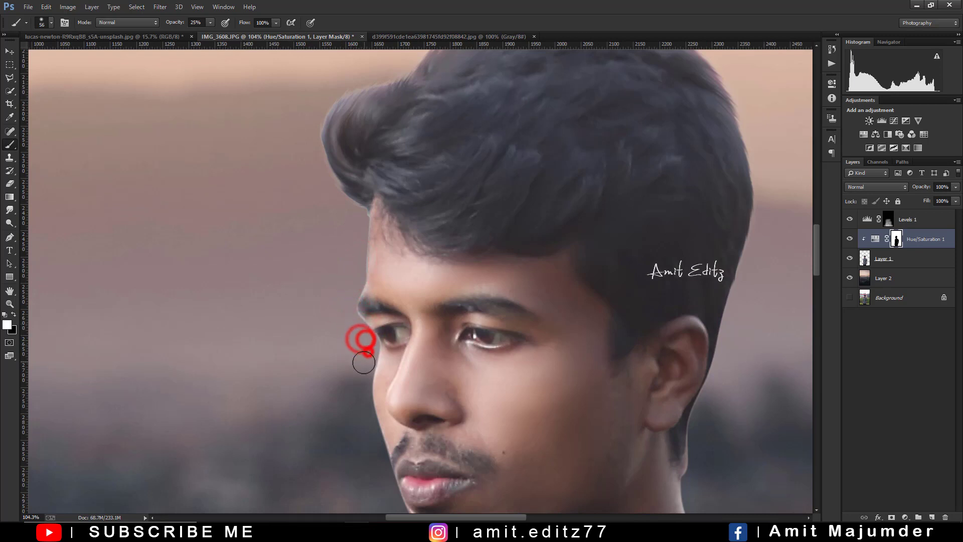
left_click(368, 359)
- Dab the glow along the chin's left edge
left_click_drag(374, 442, 304, 218)
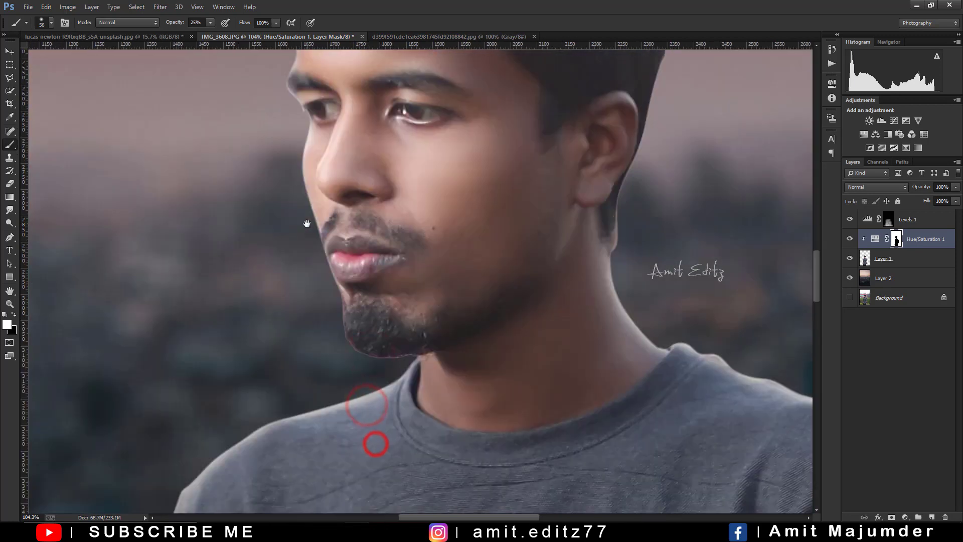
left_click(330, 296)
left_click(342, 337)
left_click(340, 348)
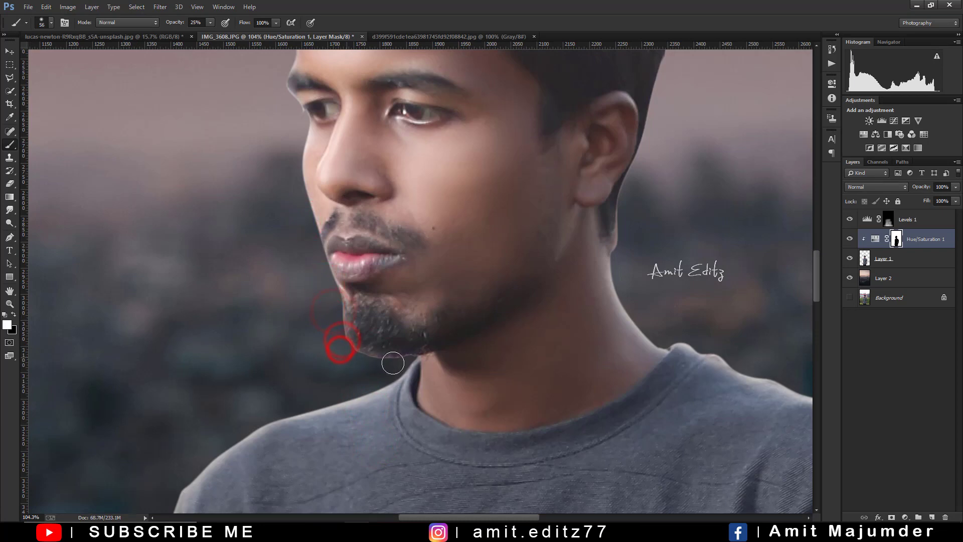
key("ctrl+0")
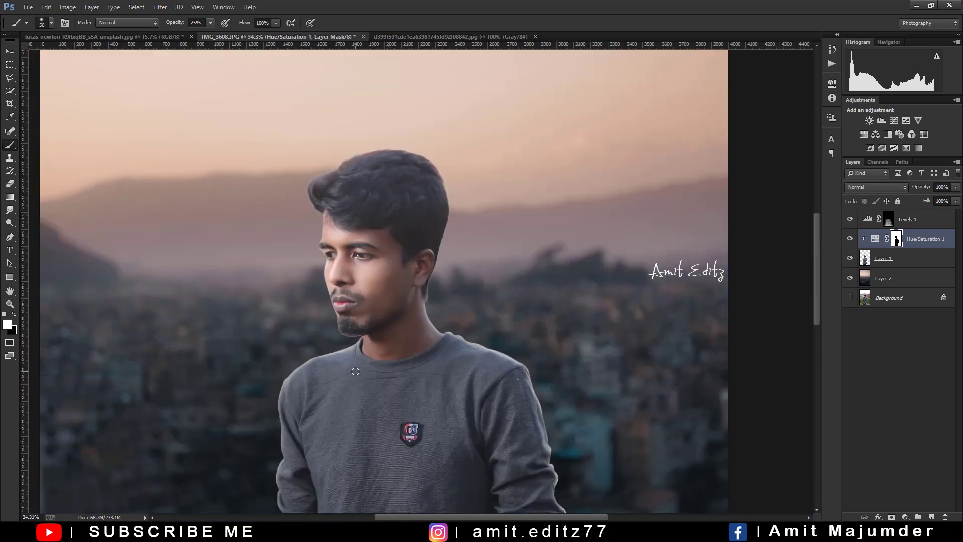
- Paint the glow on the back of the hair, down its edge to the neck
scroll(441, 231, "up", 2)
left_click(452, 238)
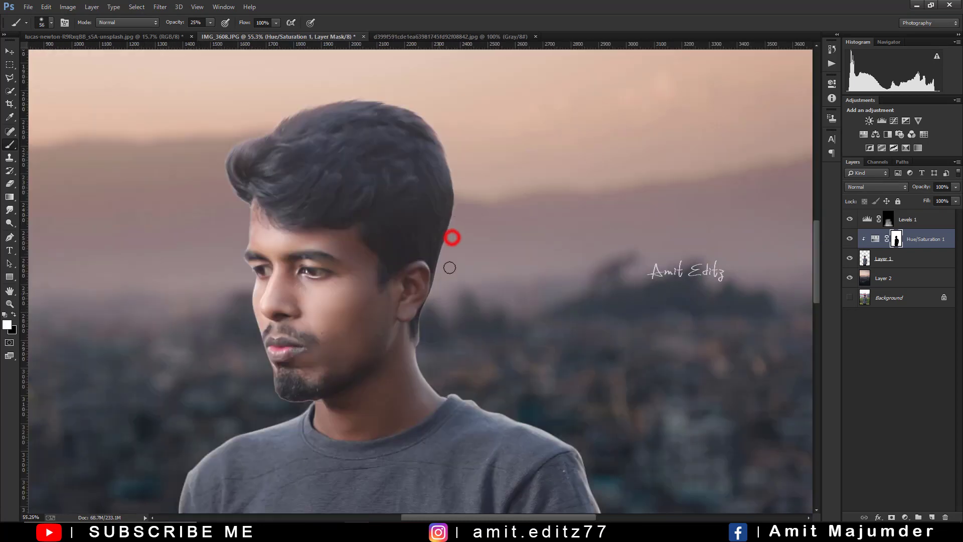
scroll(477, 262, "up", 1)
scroll(477, 258, "up", 3)
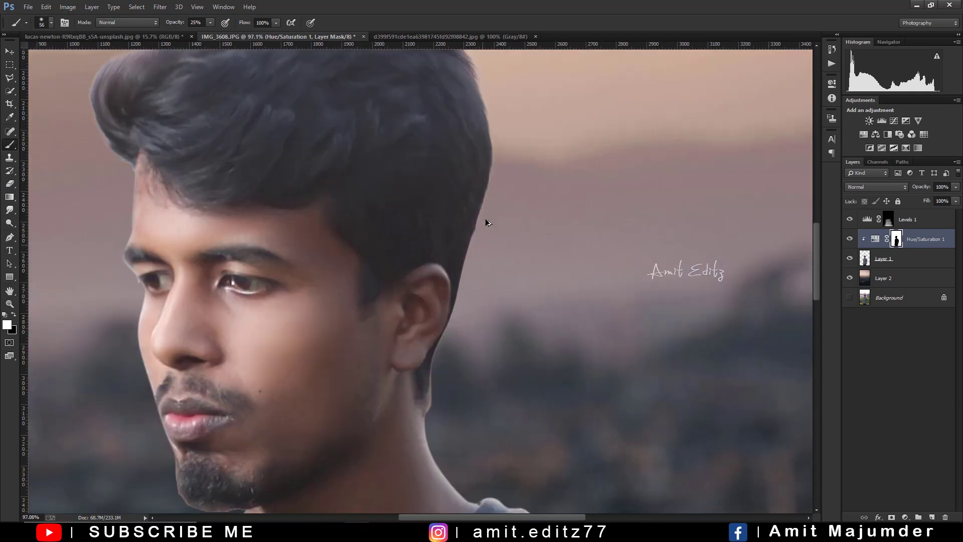
scroll(484, 218, "up", 2)
left_click(486, 216)
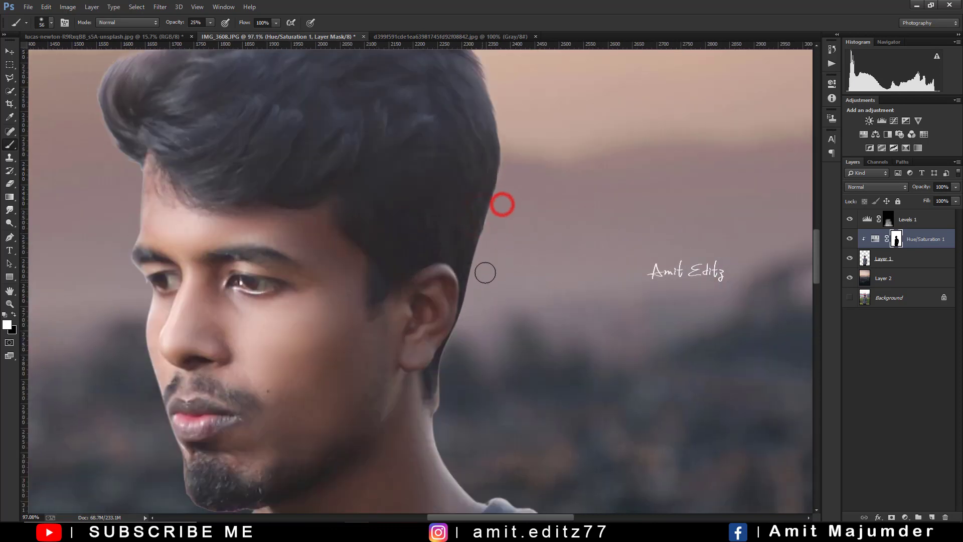
left_click(481, 299)
left_click(454, 349)
left_click(448, 389)
key("ctrl+0")
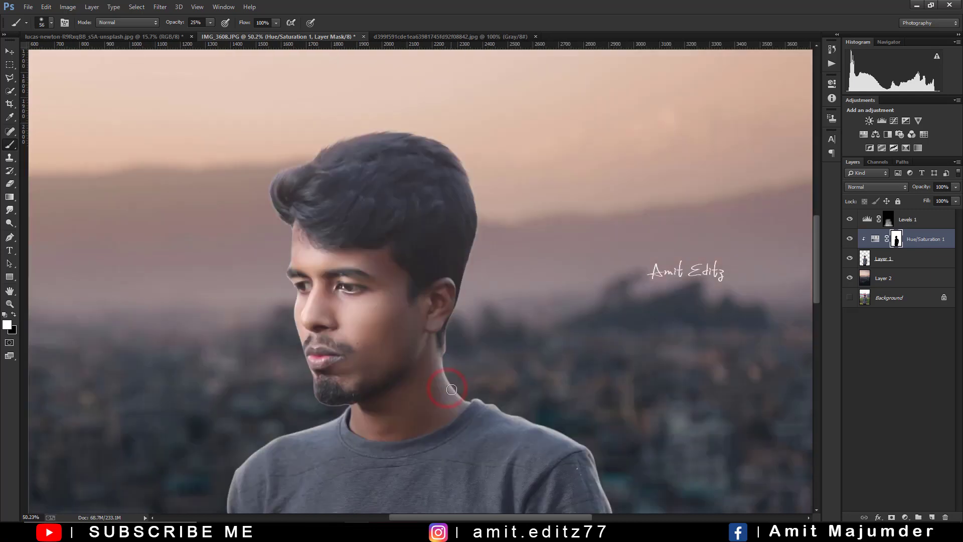
left_click(450, 382)
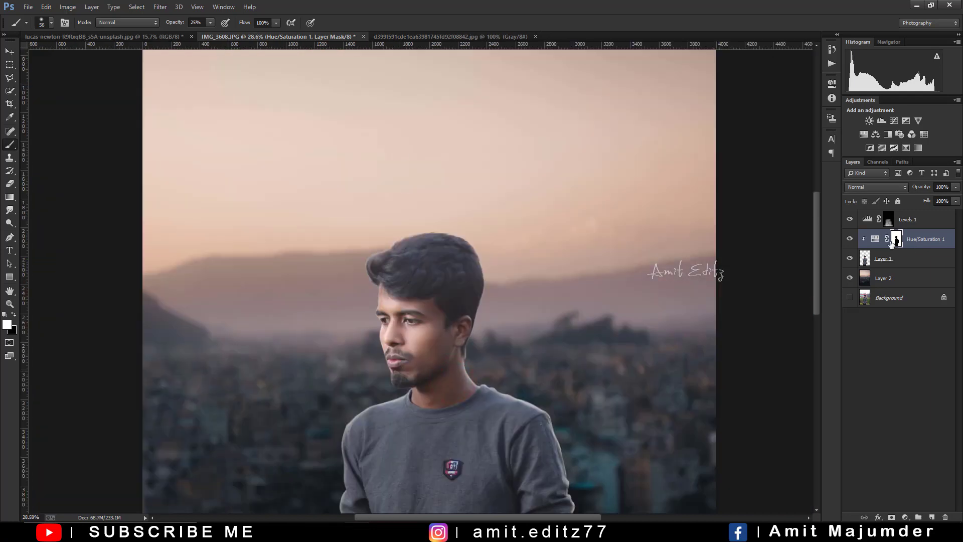
- Raise the Hue/Saturation 1 tint lightness from +62 to +76
double_click(874, 241)
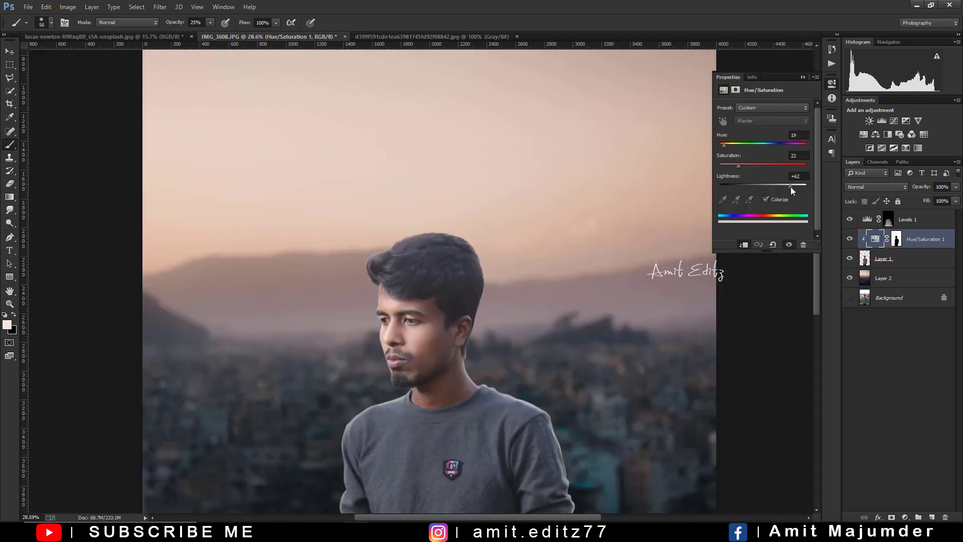
left_click_drag(791, 186, 792, 192)
left_click(803, 77)
- Make Levels 1 the active layer
scroll(476, 286, "down", 2)
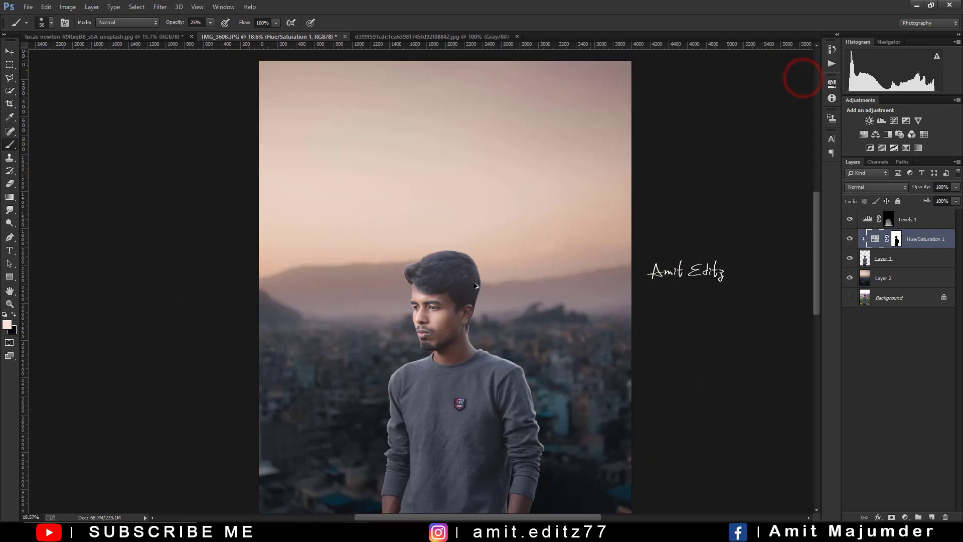
scroll(476, 285, "down", 2)
scroll(497, 280, "up", 3)
scroll(496, 280, "up", 1)
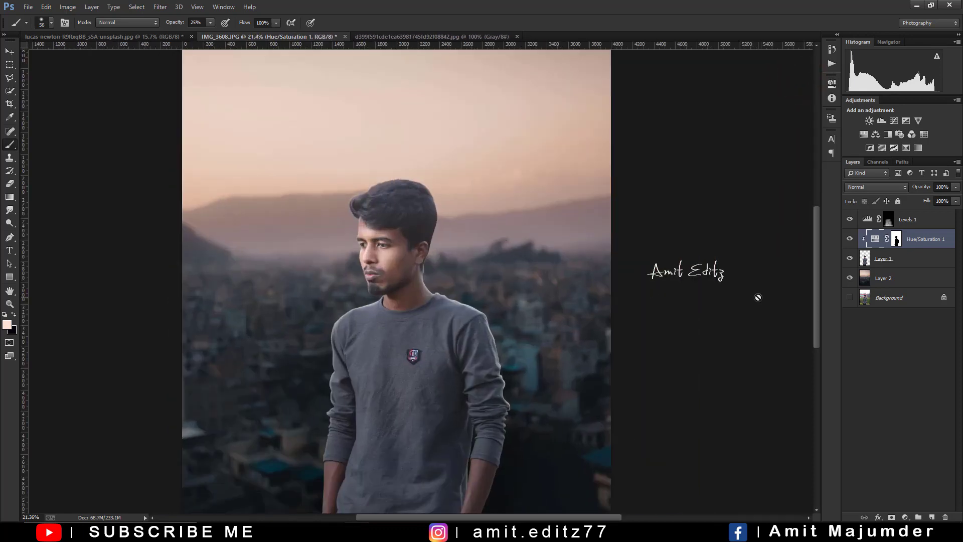
left_click(932, 217)
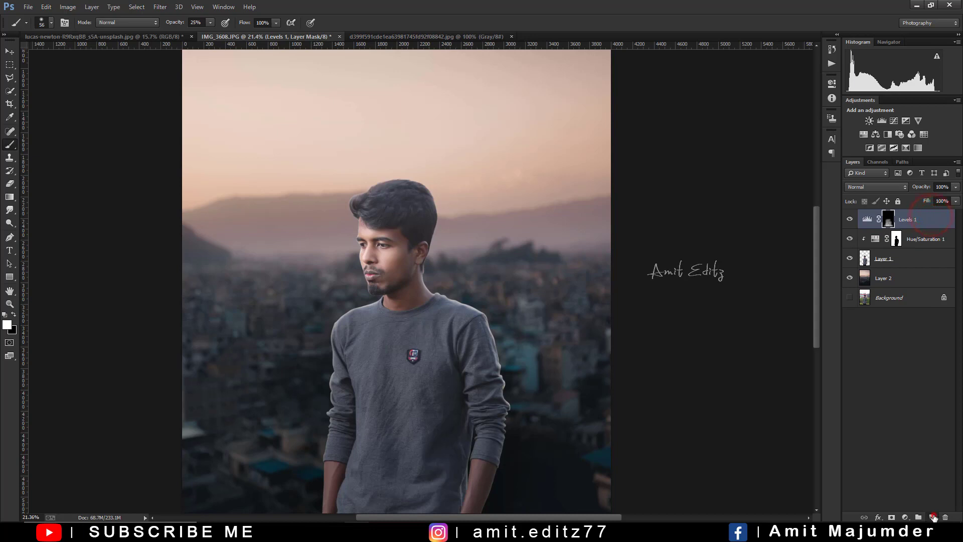
- Add empty Layer 3, select the man's outline, and set paint to light peach #f9e2d4
left_click(932, 518)
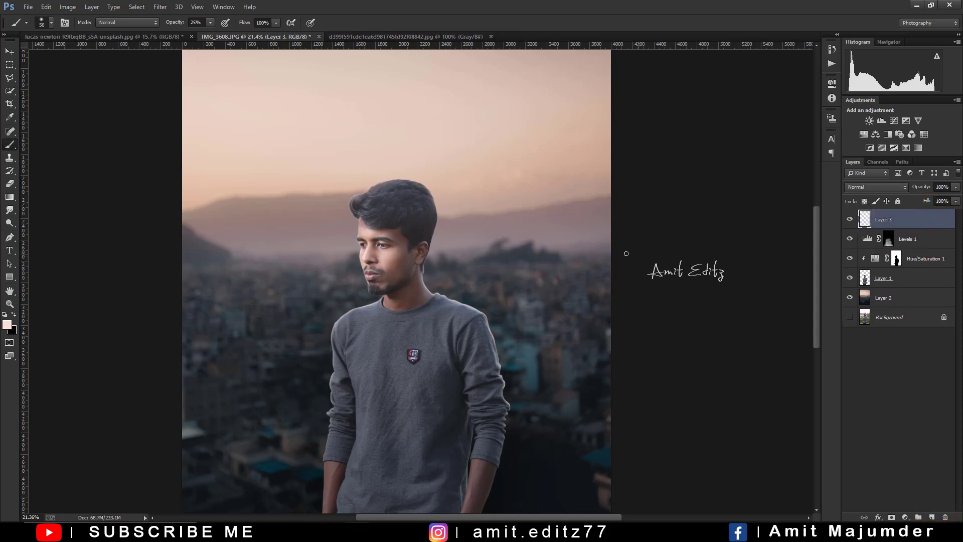
left_click(865, 279, "ctrl")
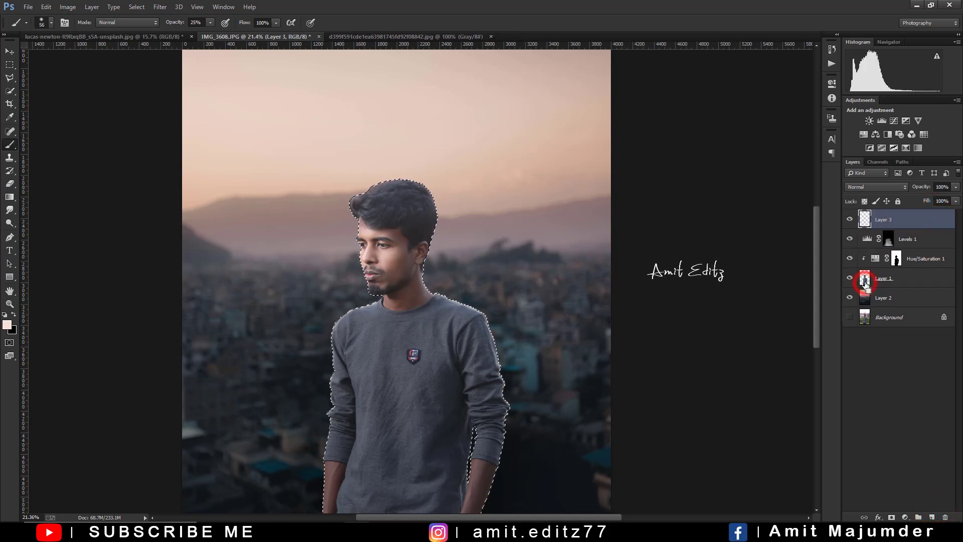
left_click(450, 142, "alt")
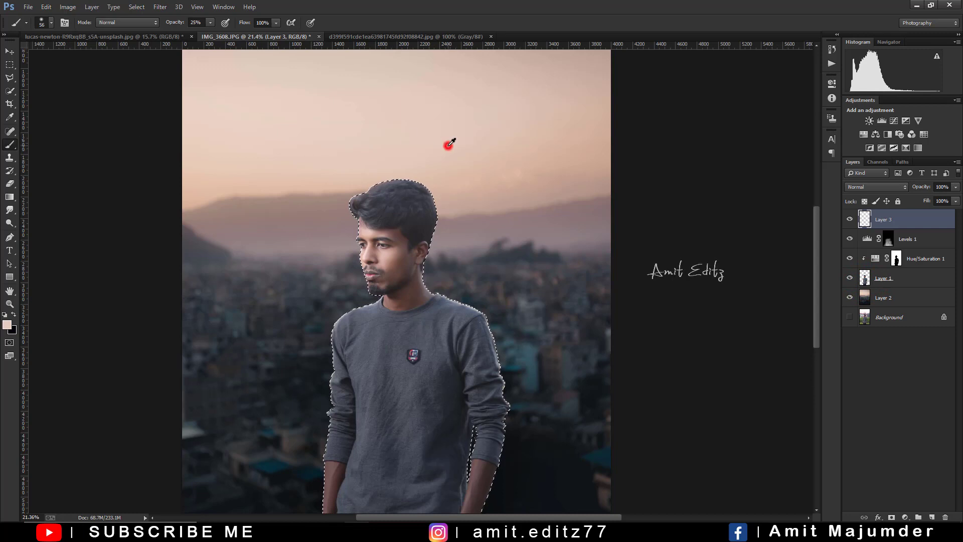
left_click(8, 325)
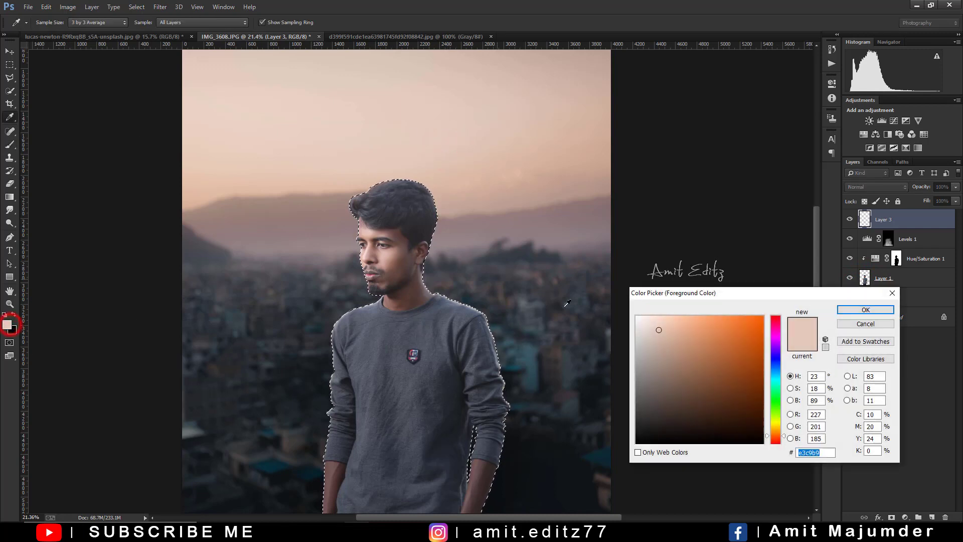
left_click(654, 319)
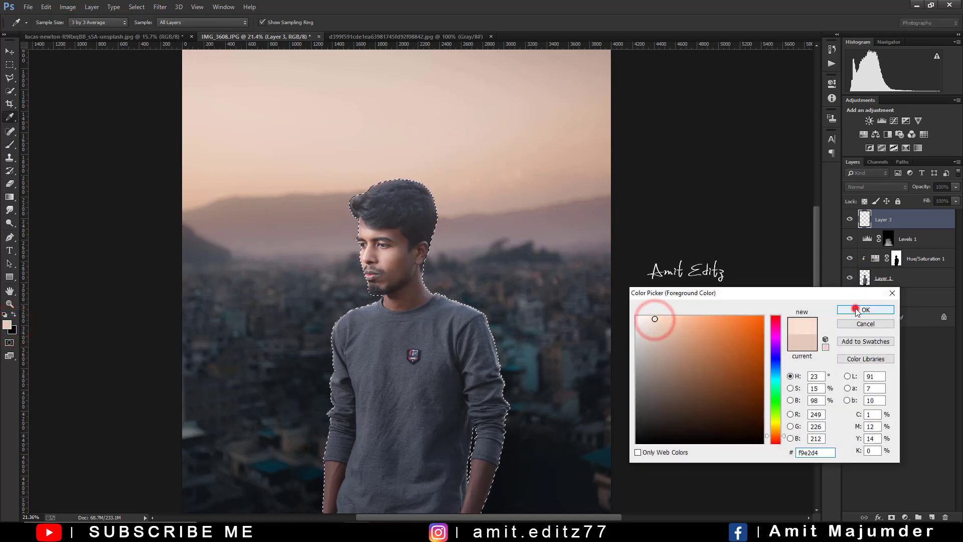
left_click(865, 309)
key("b")
scroll(506, 290, "left", 2)
- On Layer 3, paint a soft warm glow along the neck and shoulder edge
scroll(506, 290, "up", 1)
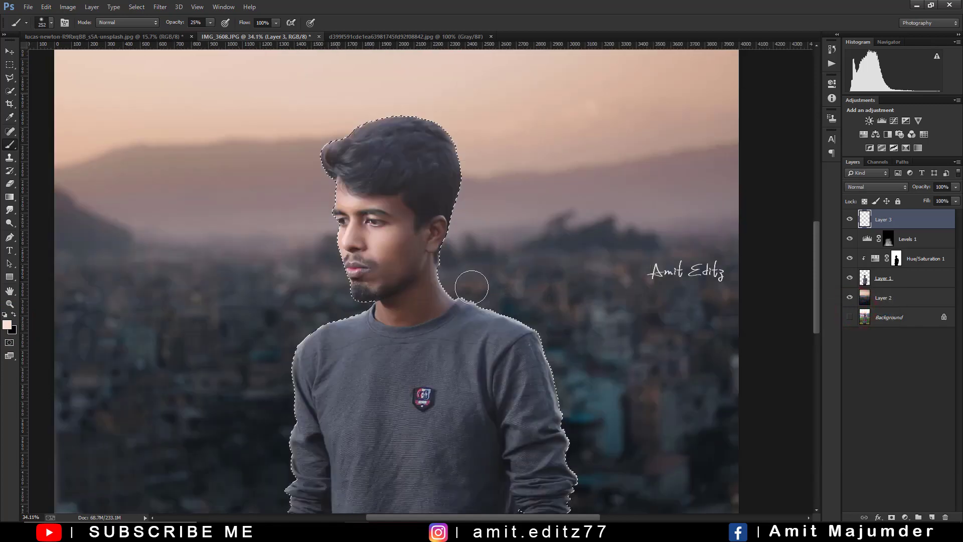
scroll(473, 279, "left", 2)
mouse_move(490, 275)
left_mouse_down()
mouse_move(520, 297)
mouse_move(613, 414)
left_mouse_up()
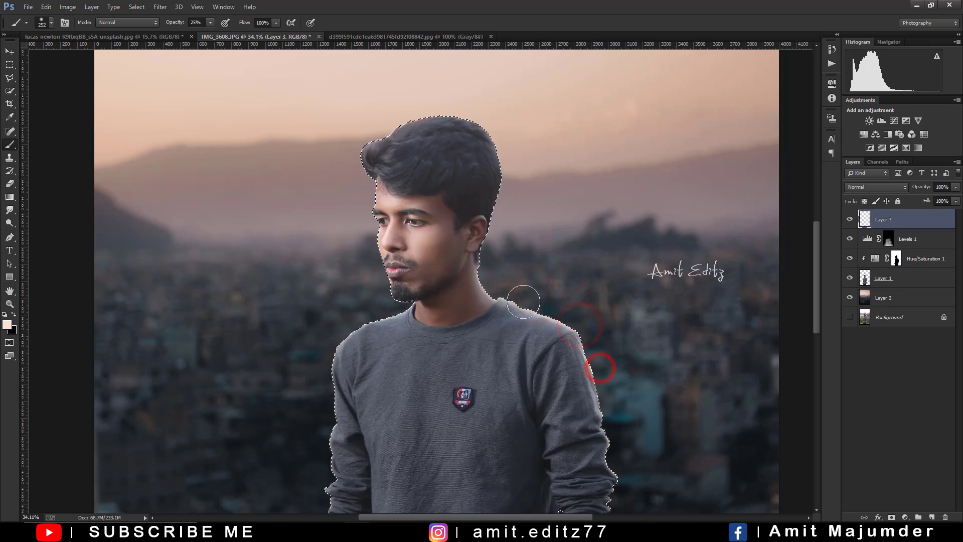
scroll(524, 285, "down", 3)
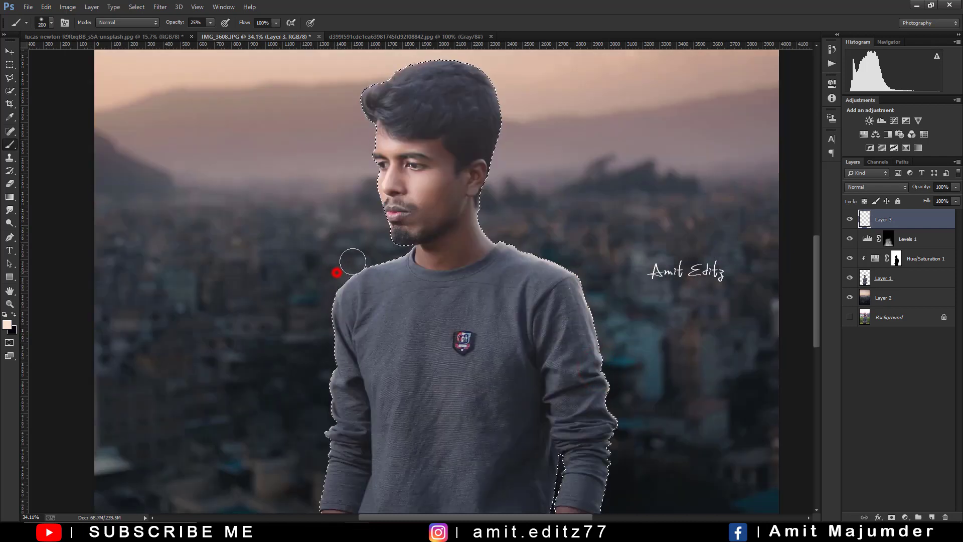
mouse_move(335, 276)
left_mouse_down()
mouse_move(378, 251)
mouse_move(335, 289)
mouse_move(344, 262)
mouse_move(325, 306)
mouse_move(370, 296)
left_mouse_up()
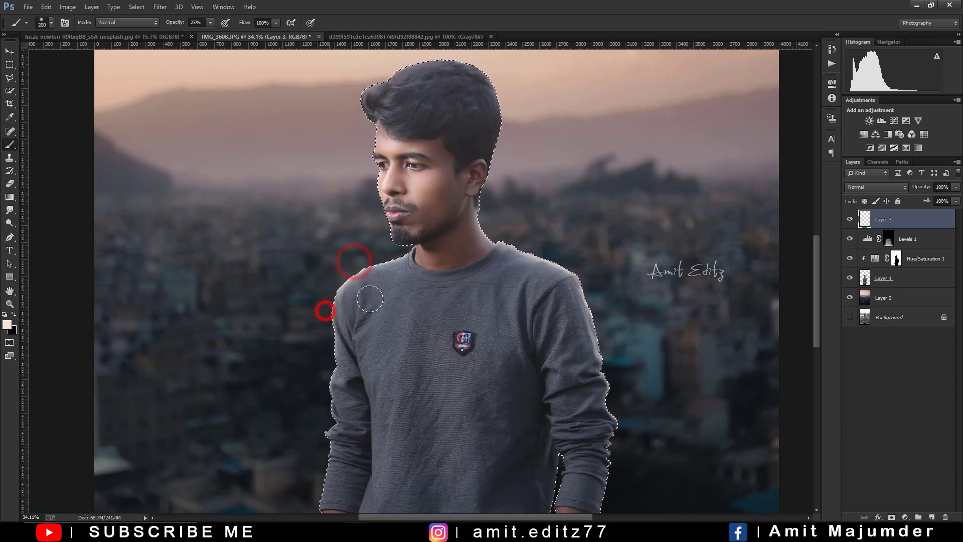
scroll(458, 142, "up", 4)
mouse_move(392, 141)
left_mouse_down()
mouse_move(466, 135)
mouse_move(382, 151)
mouse_move(348, 208)
left_mouse_up()
- Paint the glow along both hair edges and beside the forehead
left_click_drag(490, 142, 513, 215)
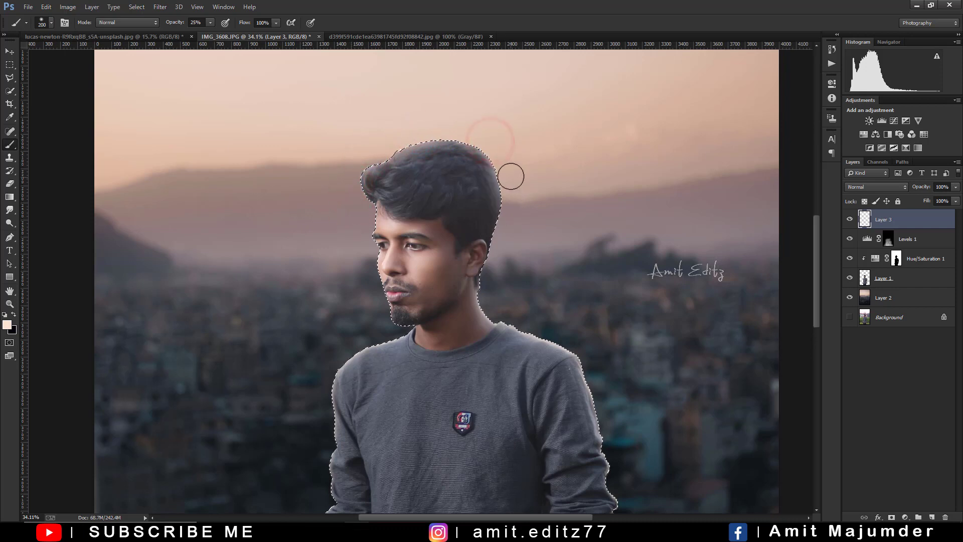
scroll(509, 171, "up", 3)
mouse_move(508, 159)
left_mouse_down()
mouse_move(525, 209)
mouse_move(520, 243)
left_mouse_up()
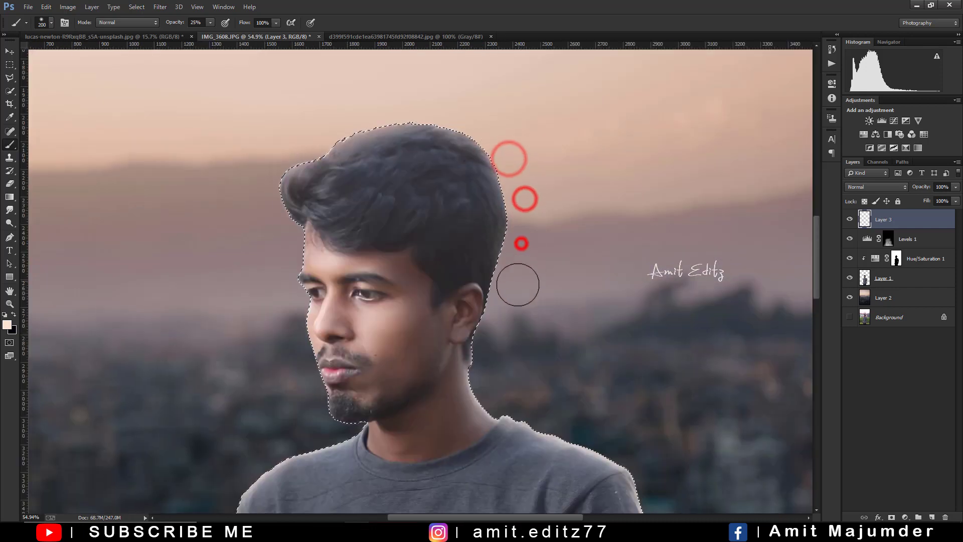
mouse_move(286, 252)
left_mouse_down()
mouse_move(275, 302)
mouse_move(297, 400)
left_mouse_up()
scroll(326, 356, "down", 3)
scroll(301, 404, "down", 3)
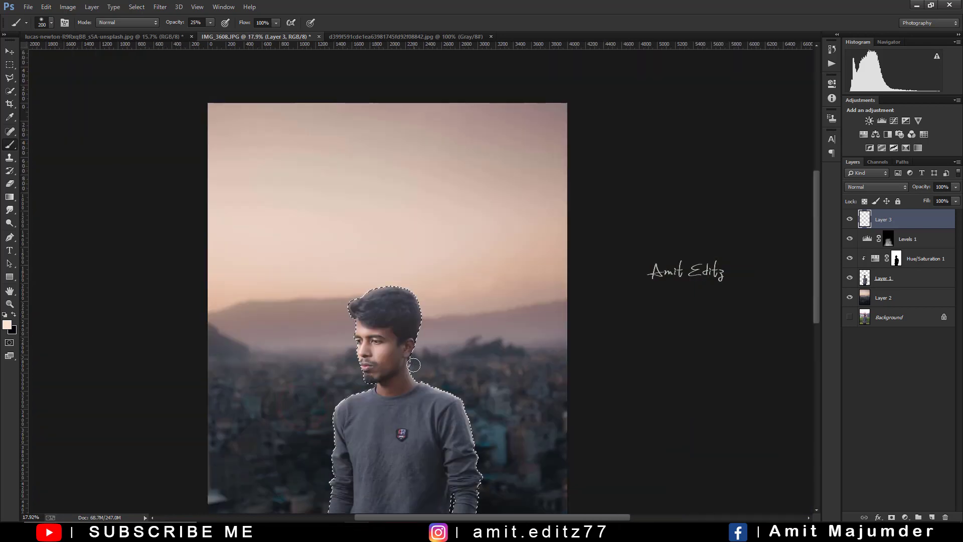
- Add glow on the right neck edge and lower Hue/Saturation 1 opacity to 75%
left_click_drag(409, 357, 445, 384)
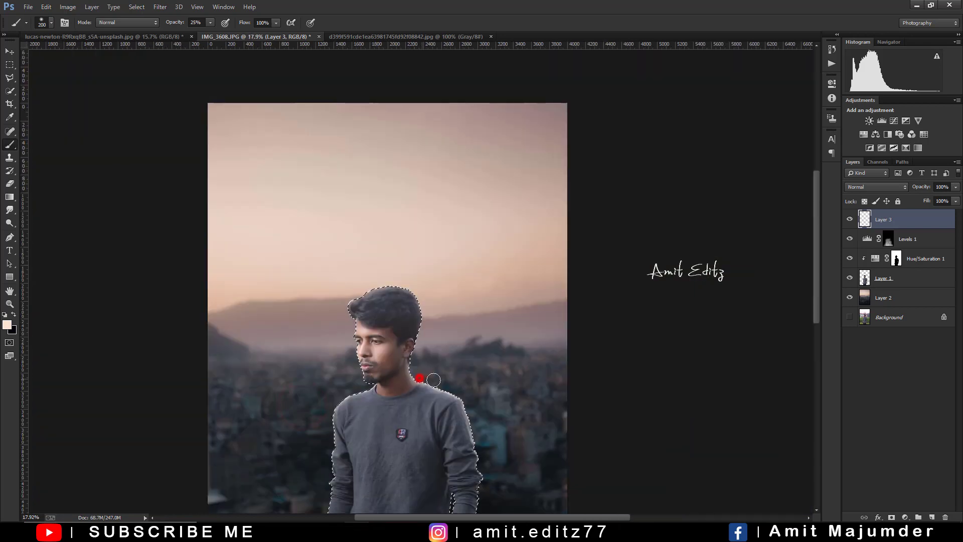
left_click(928, 259)
left_click_drag(955, 190, 943, 198)
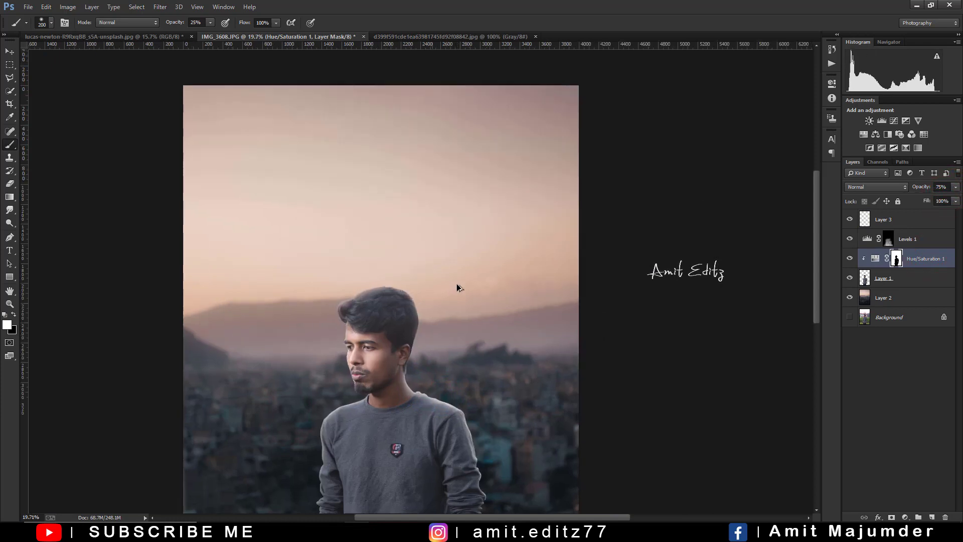
- Check Levels 1's effect on the shirt, then clip Levels 1 to the layer below
scroll(458, 285, "down", 3)
scroll(459, 287, "up", 1)
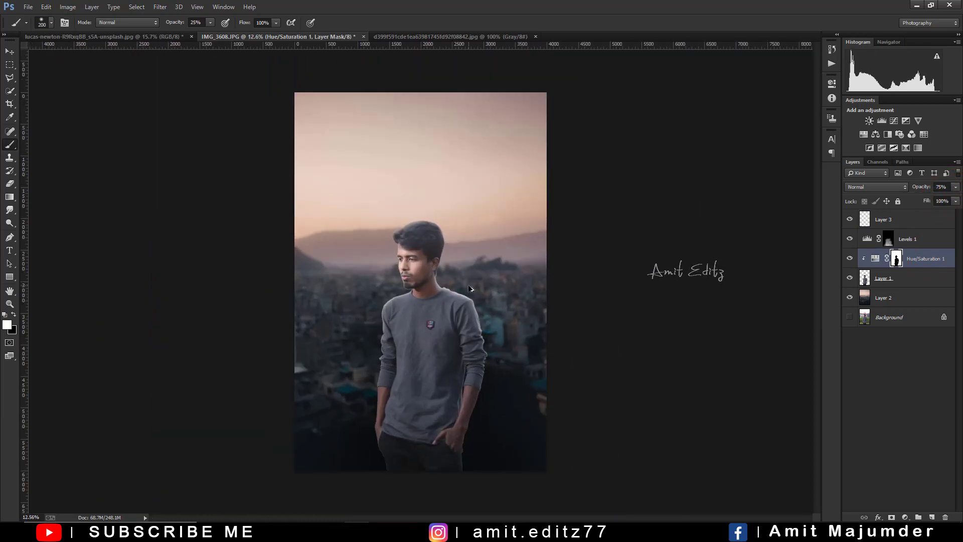
scroll(470, 289, "up", 1)
scroll(454, 326, "up", 4)
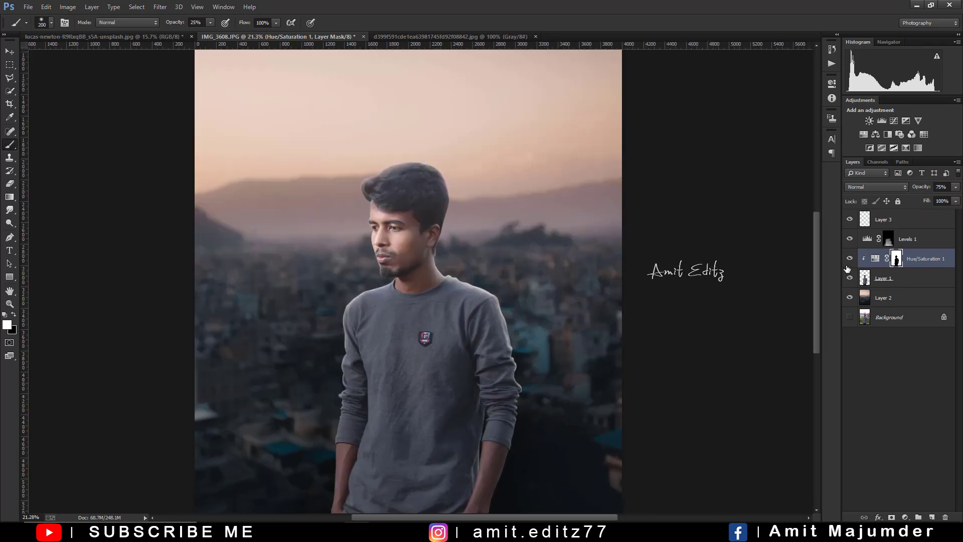
left_click(851, 243)
left_click(910, 240)
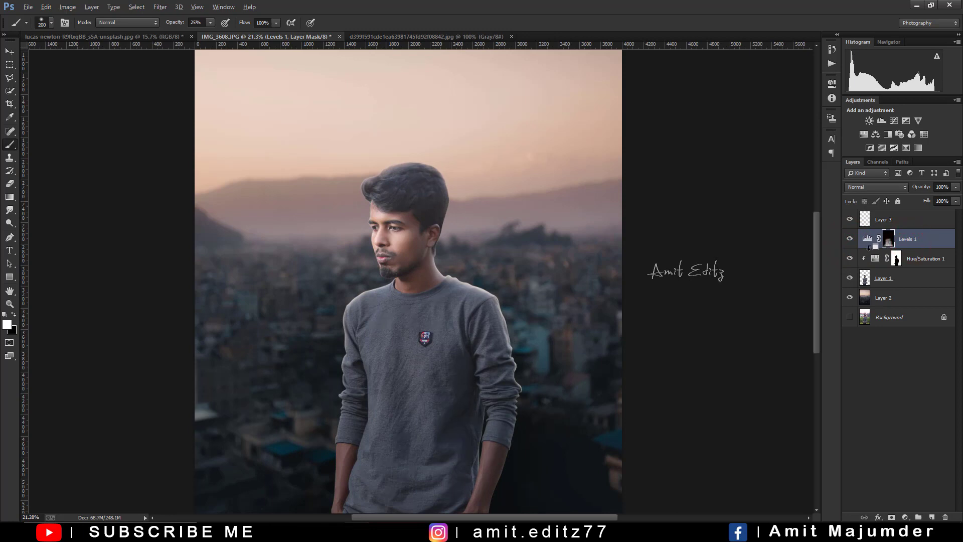
left_click(868, 247, "alt")
- Toggle Levels 1, Hue/Saturation 1 and the Layer 3 glow to compare their effects
scroll(522, 280, "down", 2)
scroll(526, 280, "down", 3)
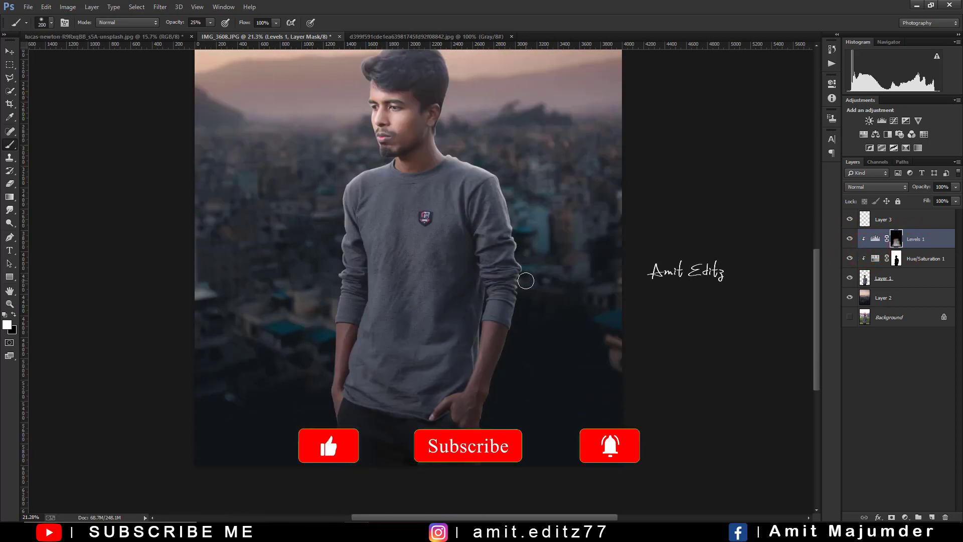
left_click(850, 240)
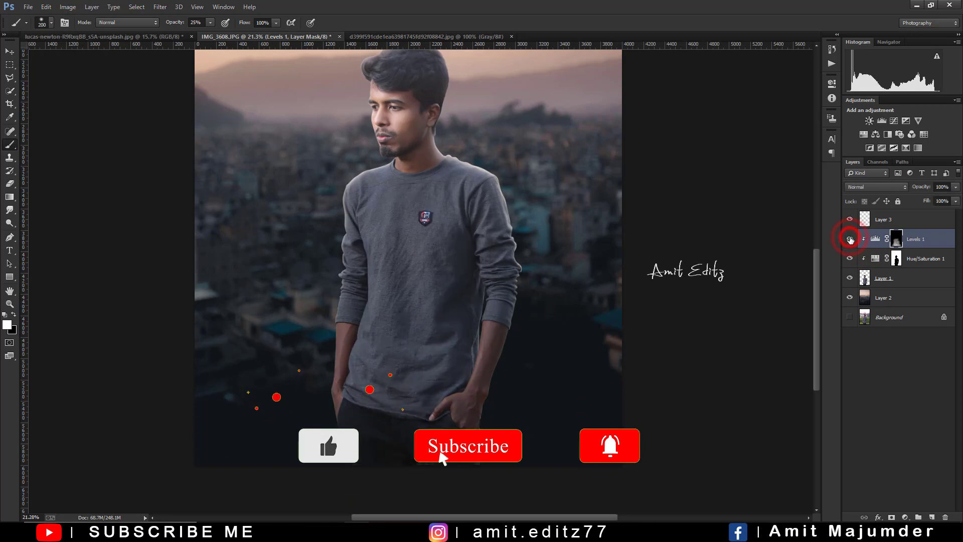
left_click(850, 239)
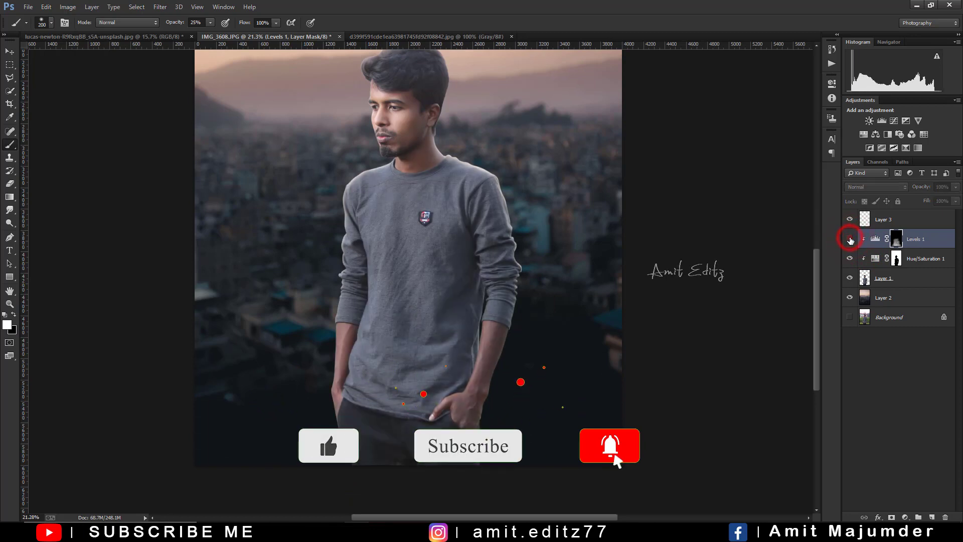
left_click(879, 257)
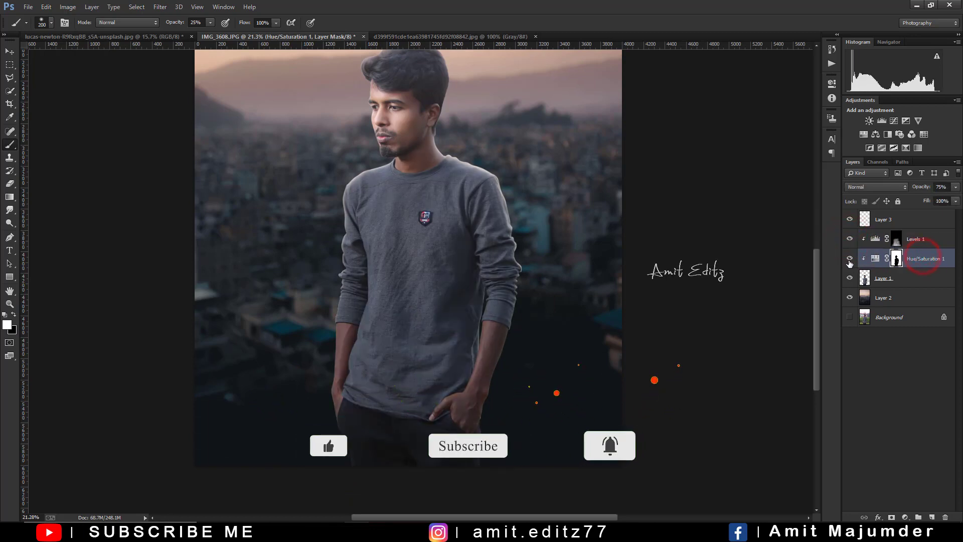
left_click(848, 260)
left_click(849, 259)
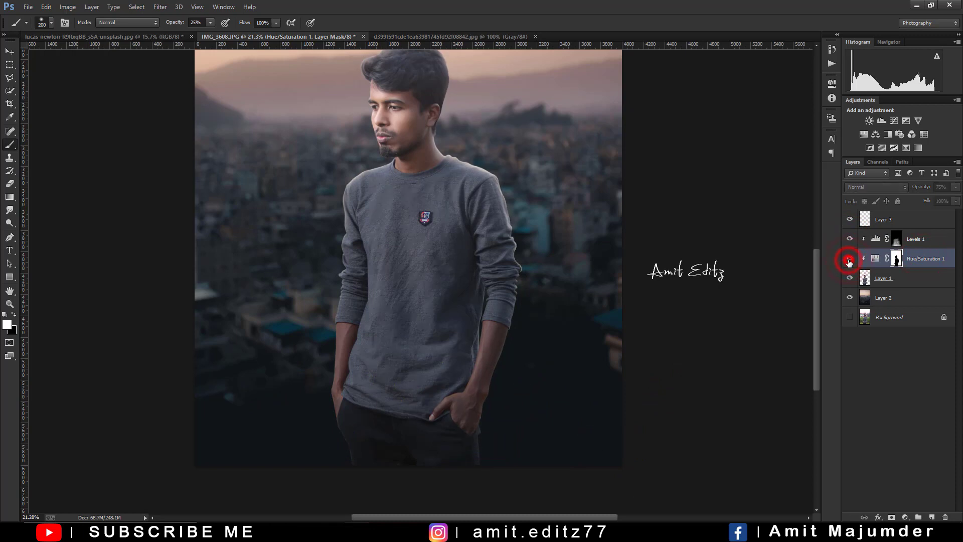
left_click(898, 226)
left_click(850, 219)
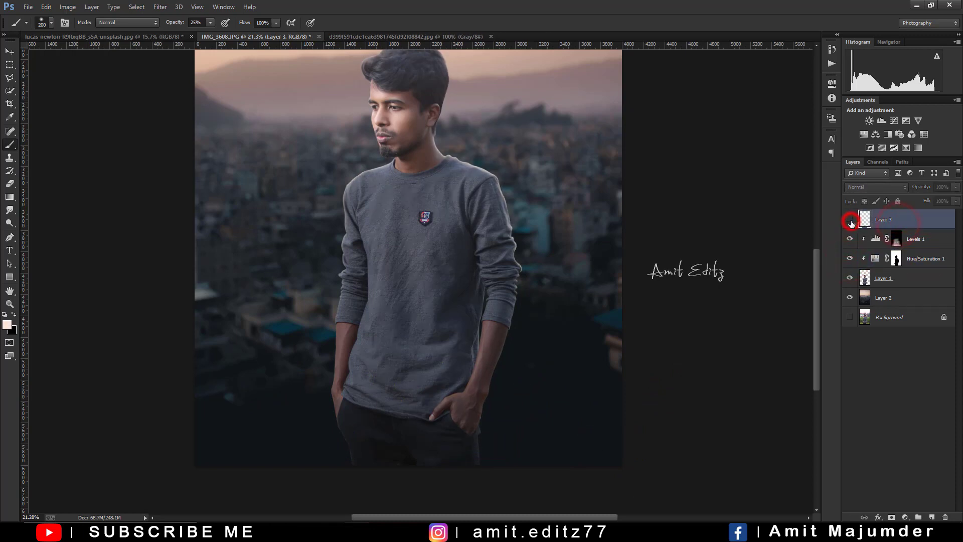
left_click(849, 220)
- Stamp all visible layers into merged Layer 4 and crop the canvas narrower
scroll(553, 210, "down", 3)
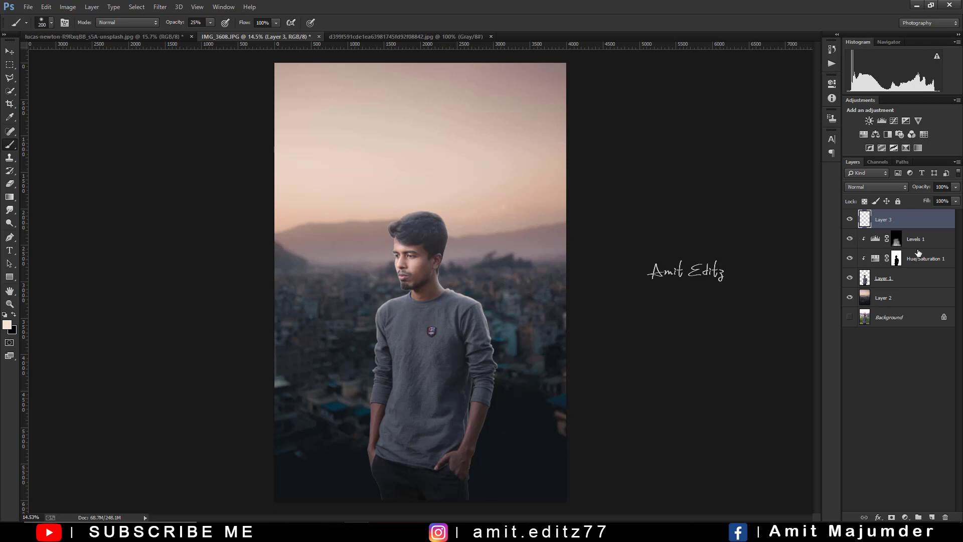
key("ctrl+shift+alt+e")
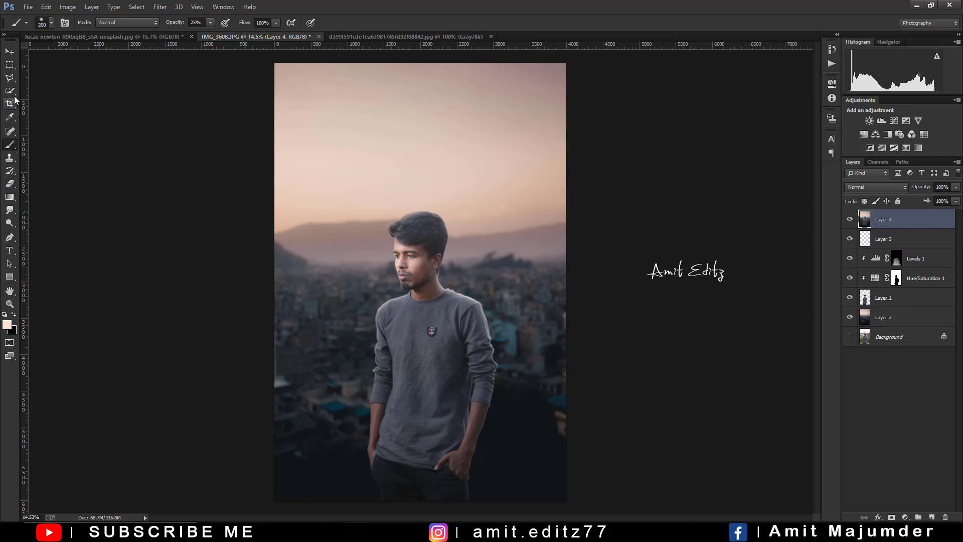
left_click(10, 103)
left_click(394, 245)
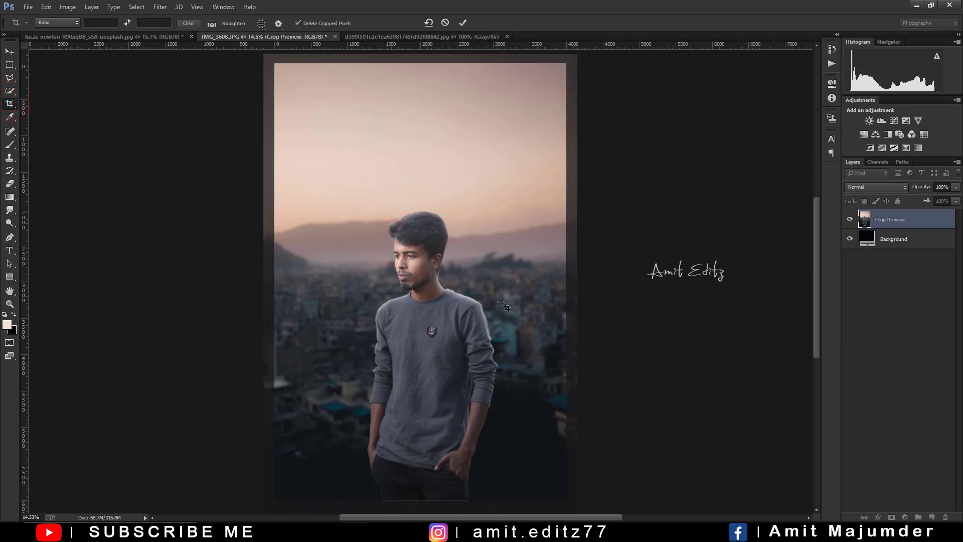
key("Return")
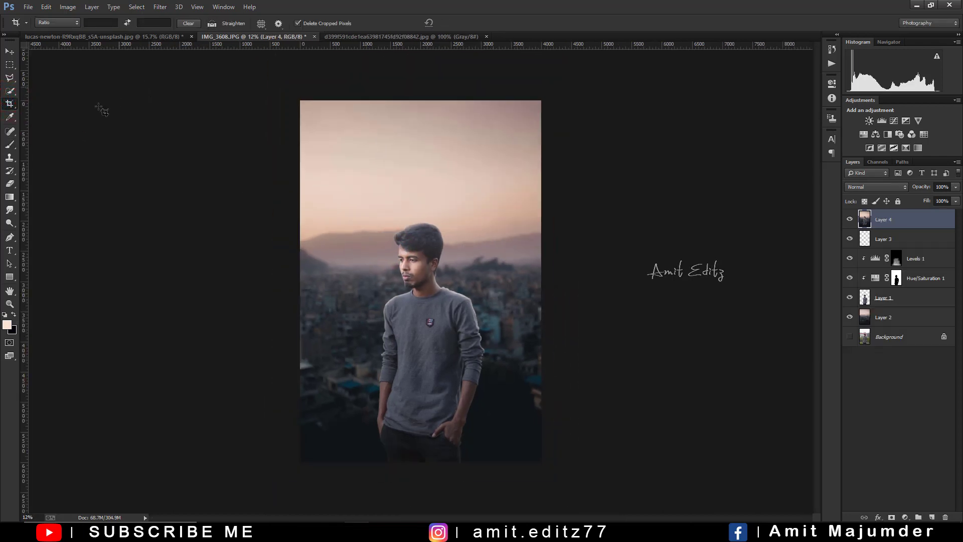
- Drag a gradient, duplicate Layer 4 as Layer 4 copy, and apply Camera Raw Filter
left_click(9, 198)
left_click_drag(345, 359, 334, 474)
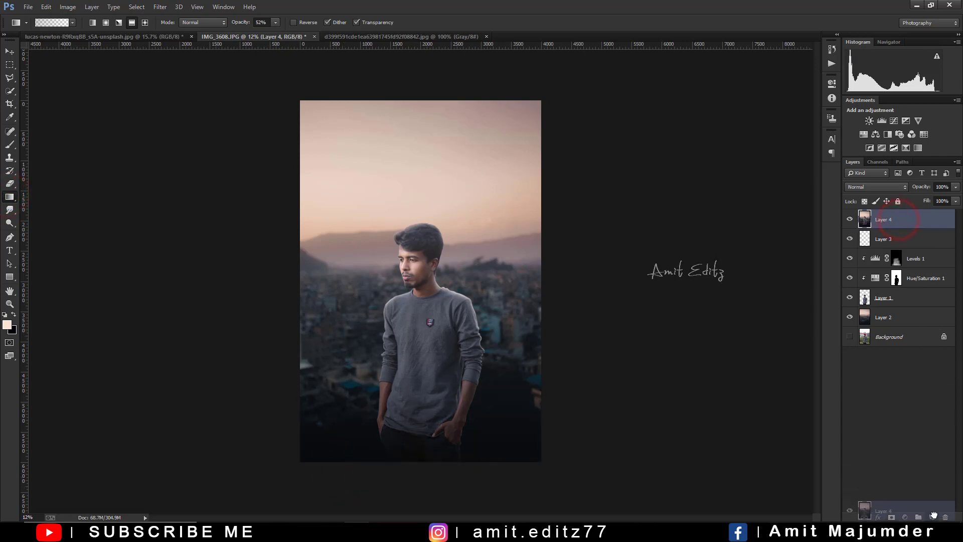
left_click_drag(899, 221, 932, 517)
left_click(161, 8)
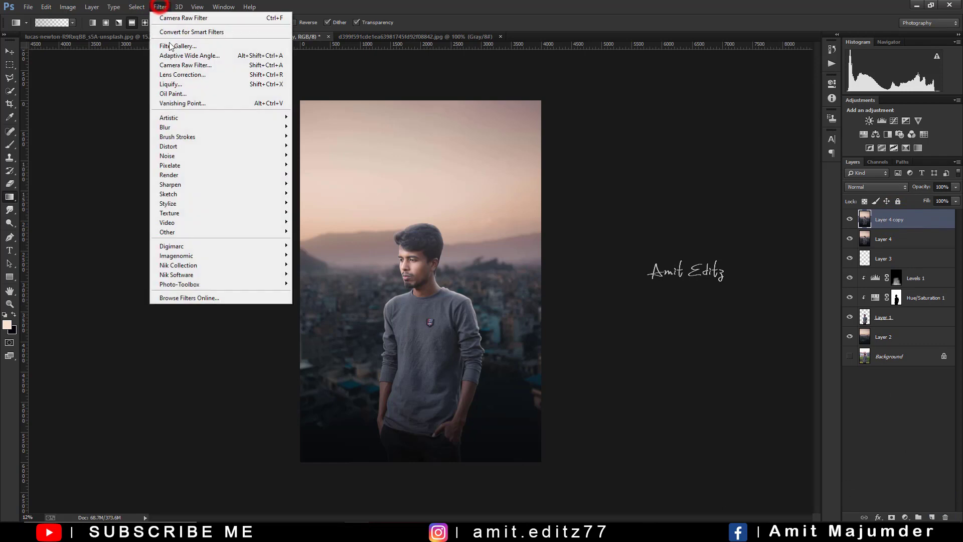
left_click(176, 65)
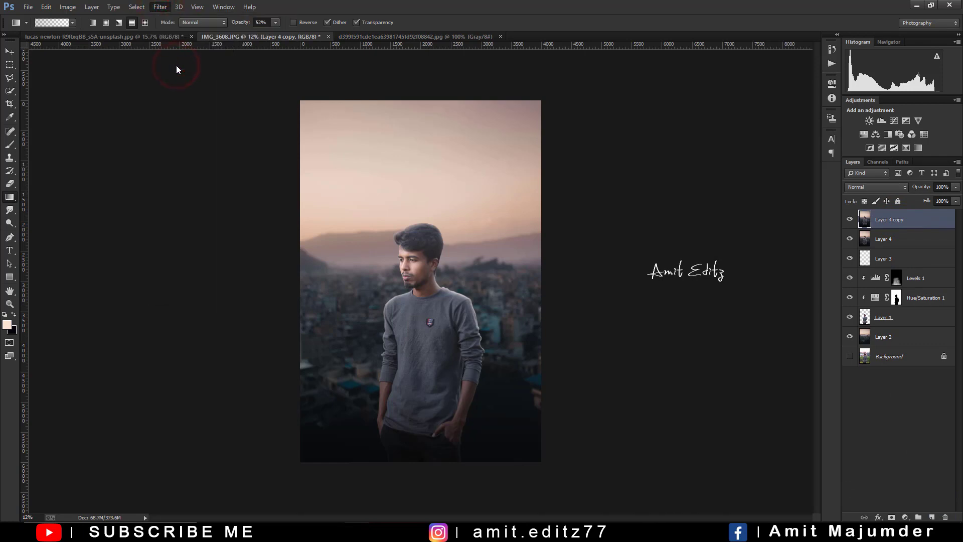
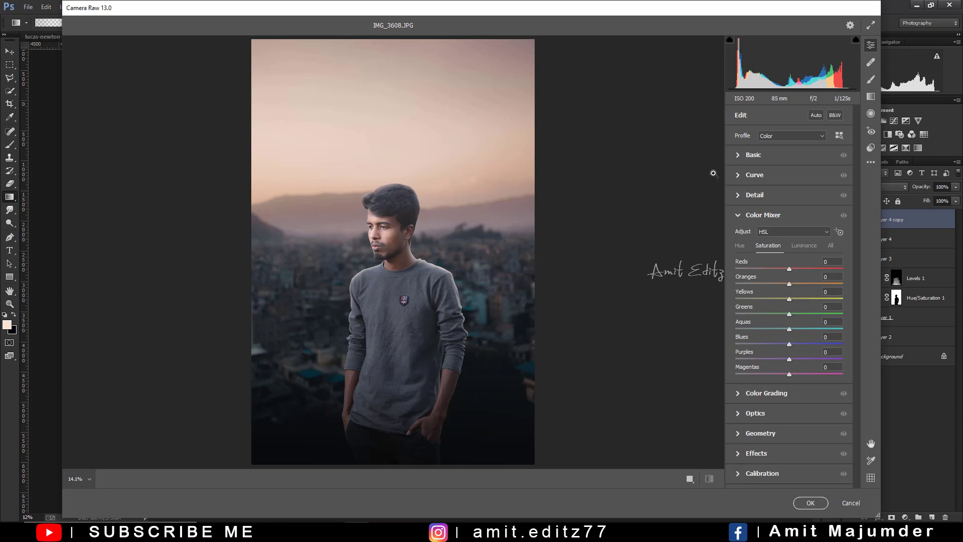
- Set Contrast +14, Highlights +7, Shadows -8, Blacks -7 and Clarity +8 in Basic
left_click(778, 157)
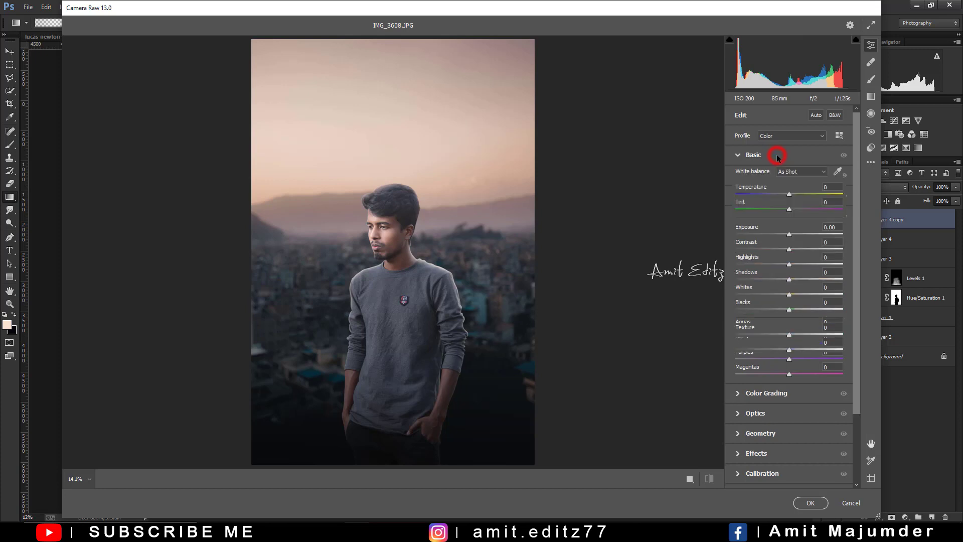
left_click_drag(786, 251, 797, 254)
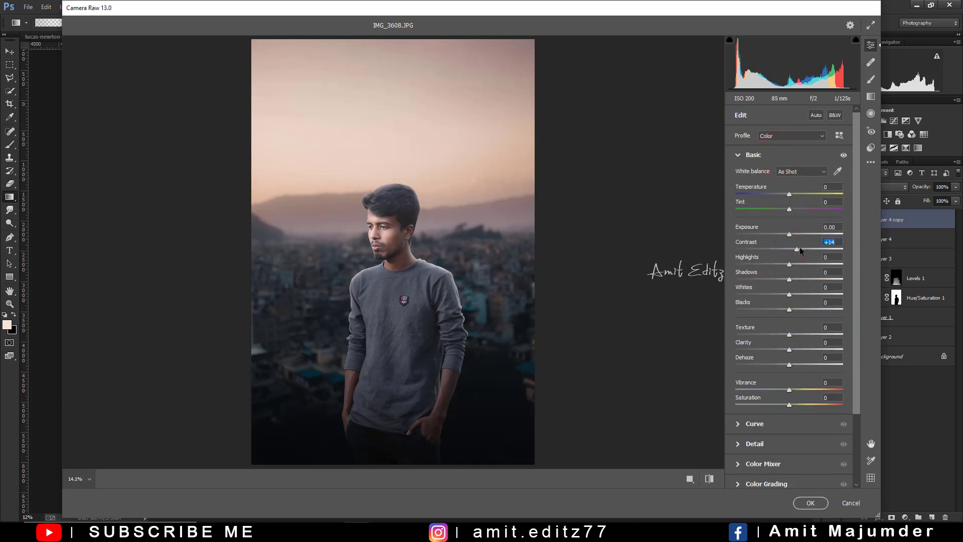
mouse_move(802, 269)
left_mouse_down()
mouse_move(785, 284)
mouse_move(786, 307)
left_mouse_up()
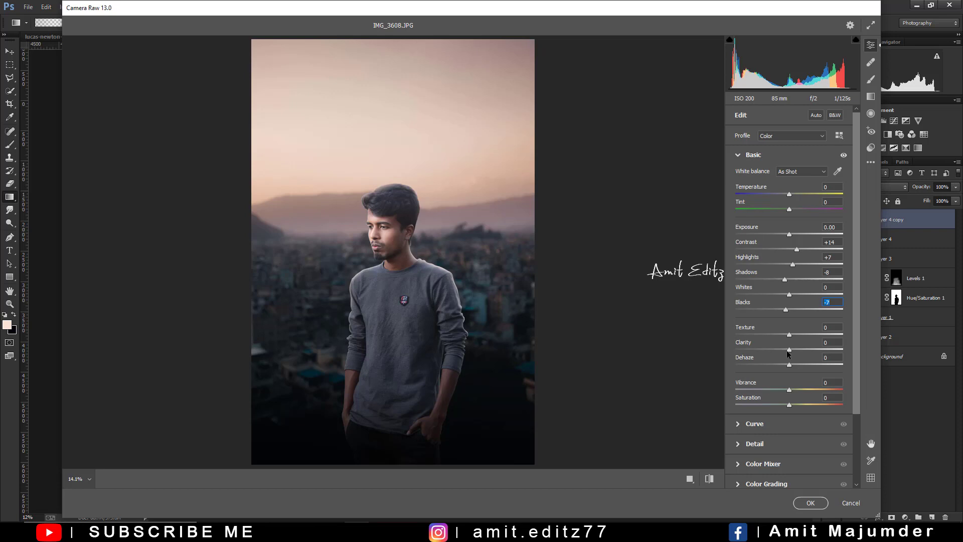
left_click_drag(791, 352, 794, 352)
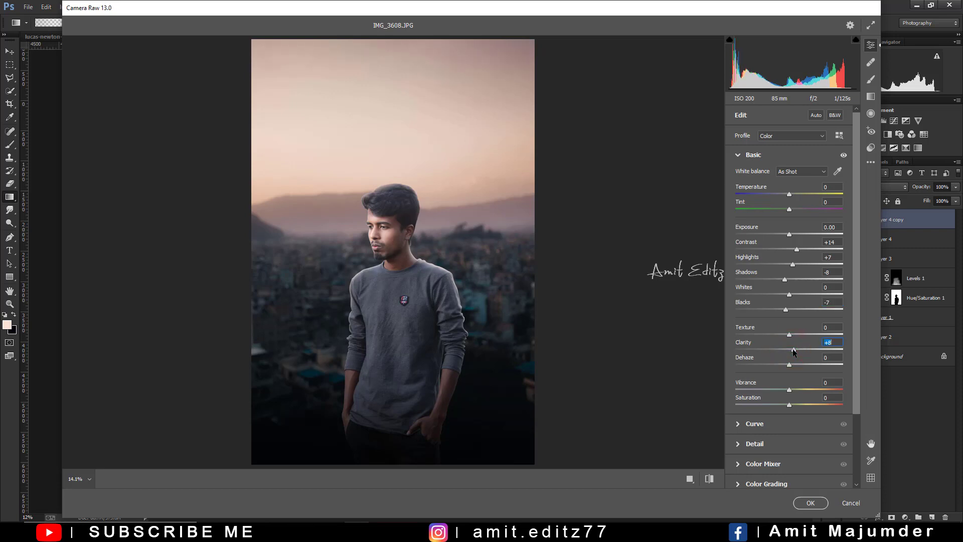
left_click(761, 423)
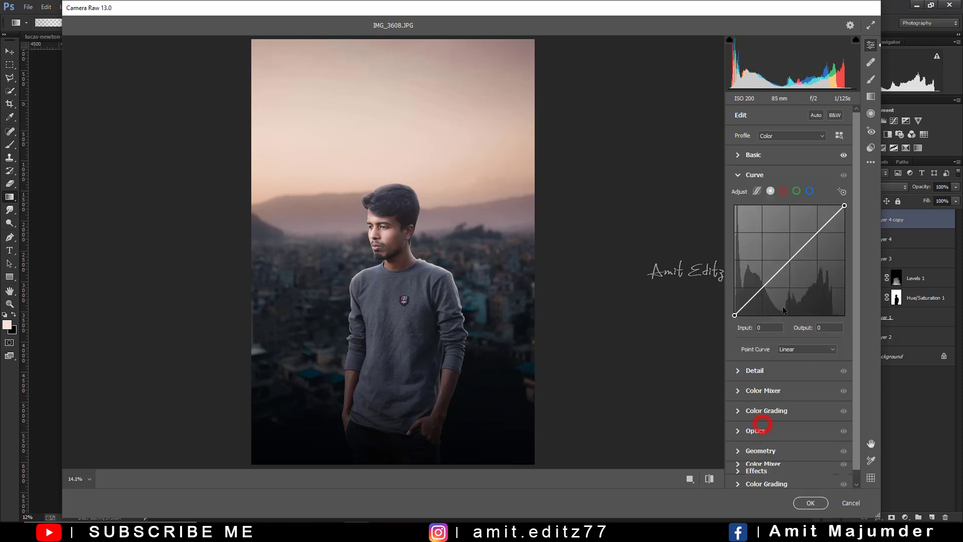
- Lift the point curve's black point and raise the Blue curve's black point to output 11
left_click(763, 287)
left_click_drag(734, 315, 735, 308)
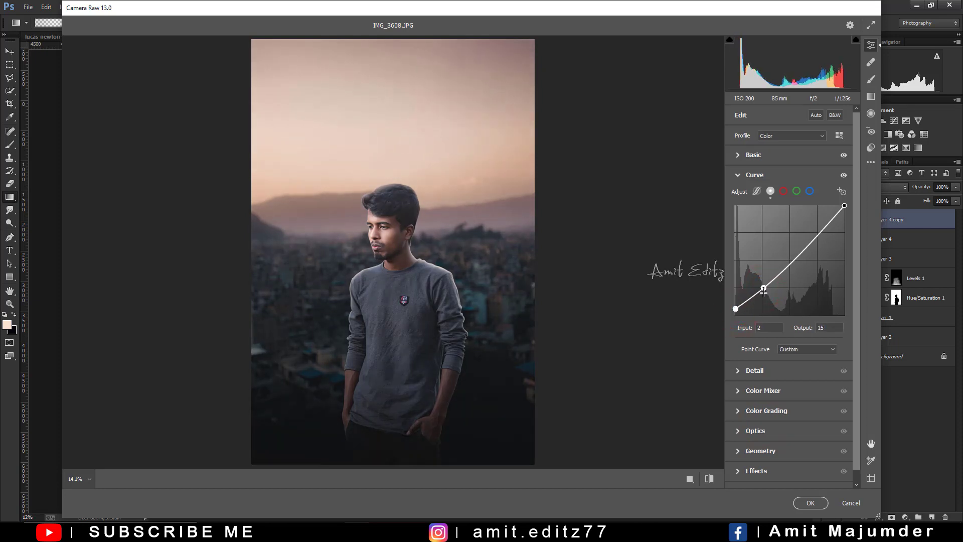
left_click(810, 190)
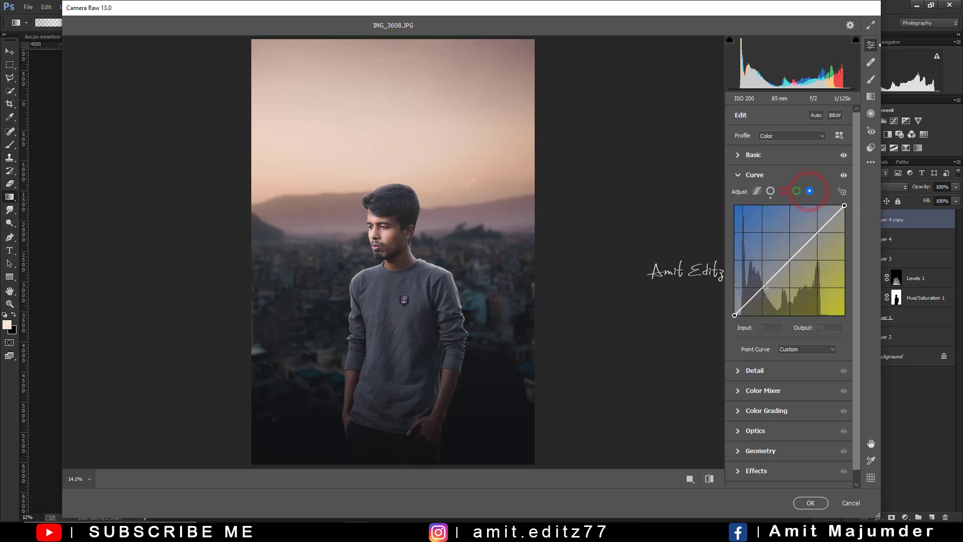
left_click(762, 287)
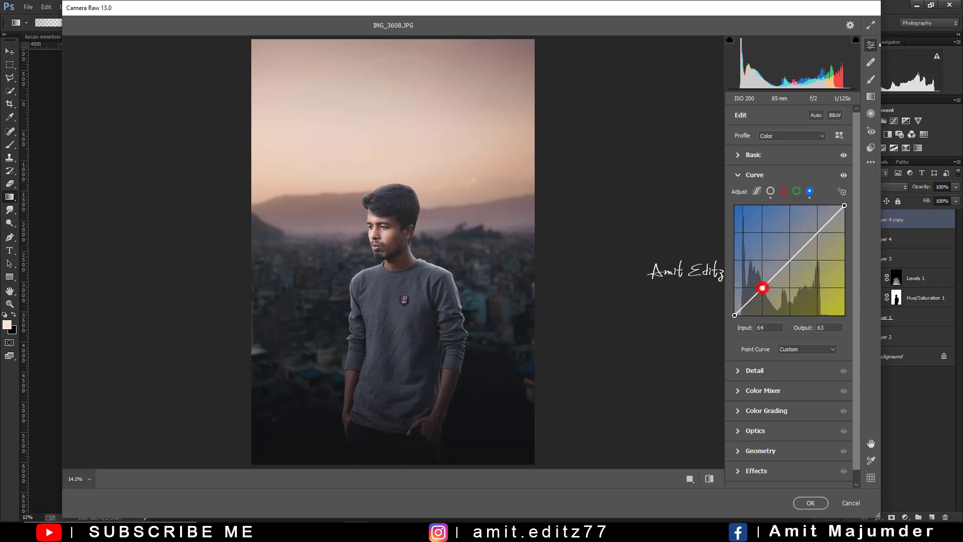
left_click_drag(734, 315, 737, 310)
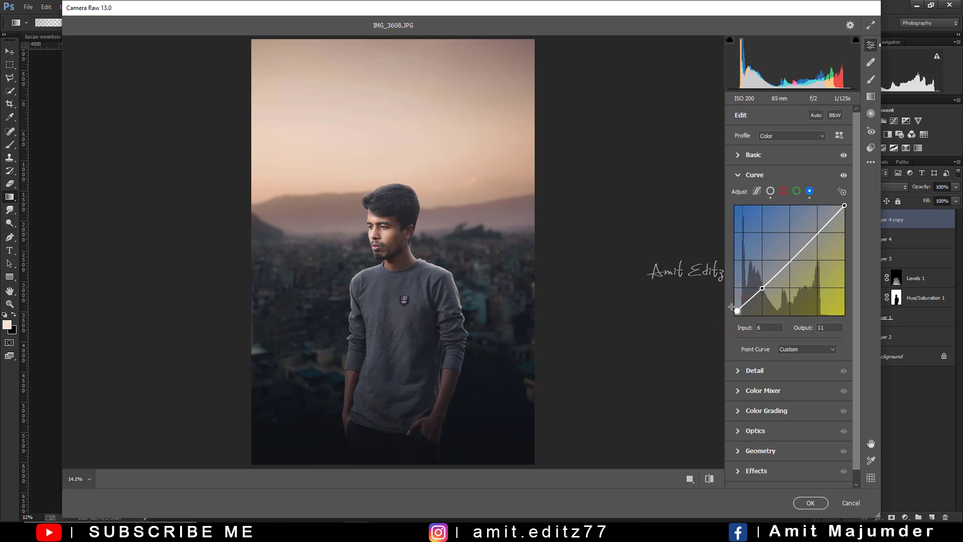
left_click(763, 432)
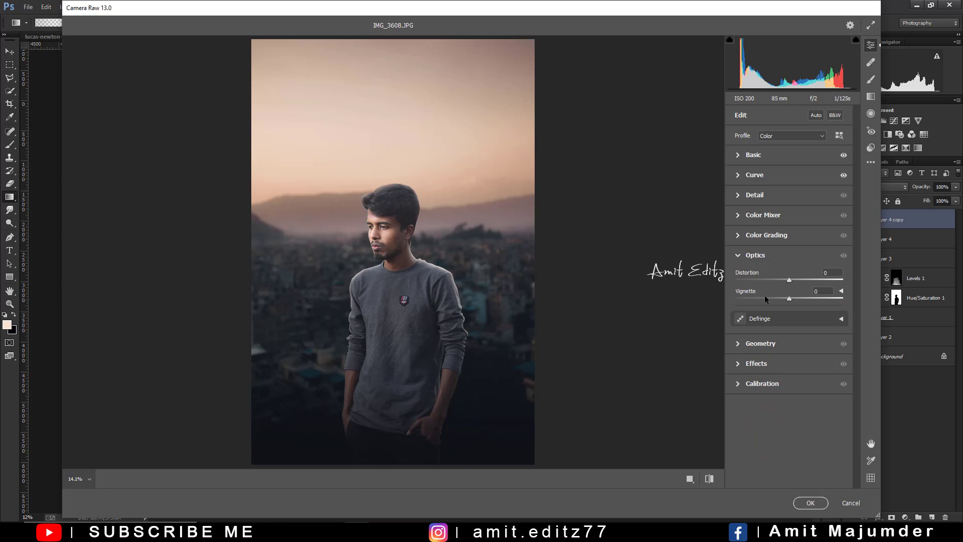
- Add sharpening and Grain 11, then darken the lower frame with an Exposure -1.20 graduated filter
left_click(770, 193)
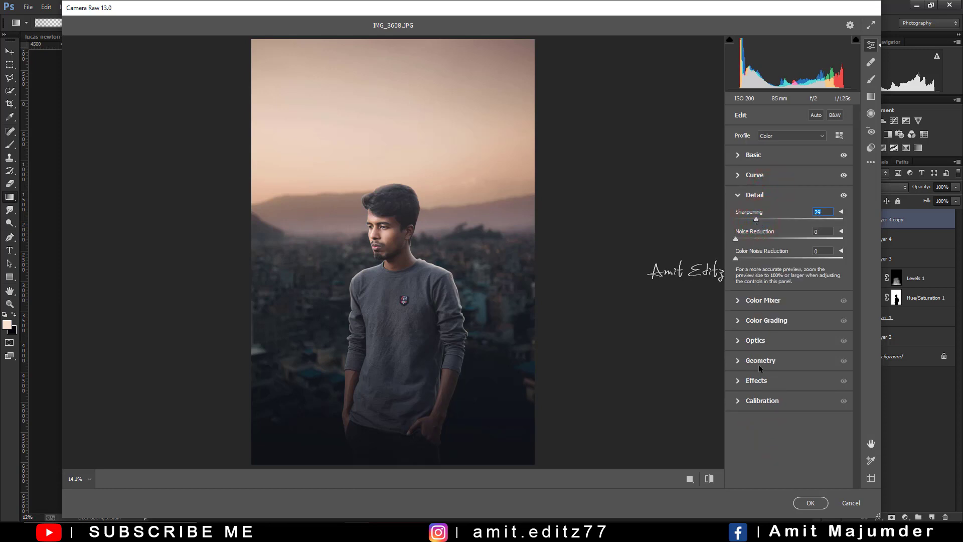
left_click(757, 380)
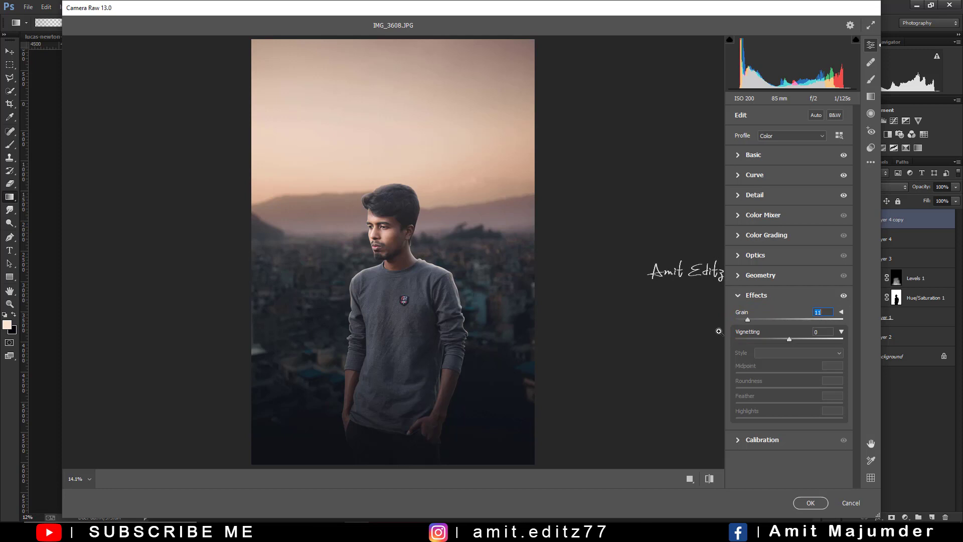
key("g")
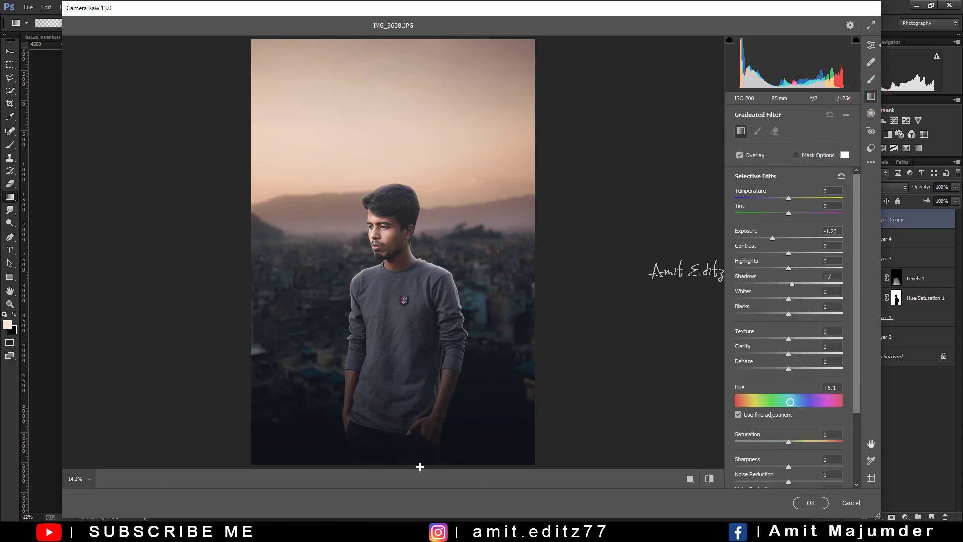
left_click_drag(420, 467, 356, 315)
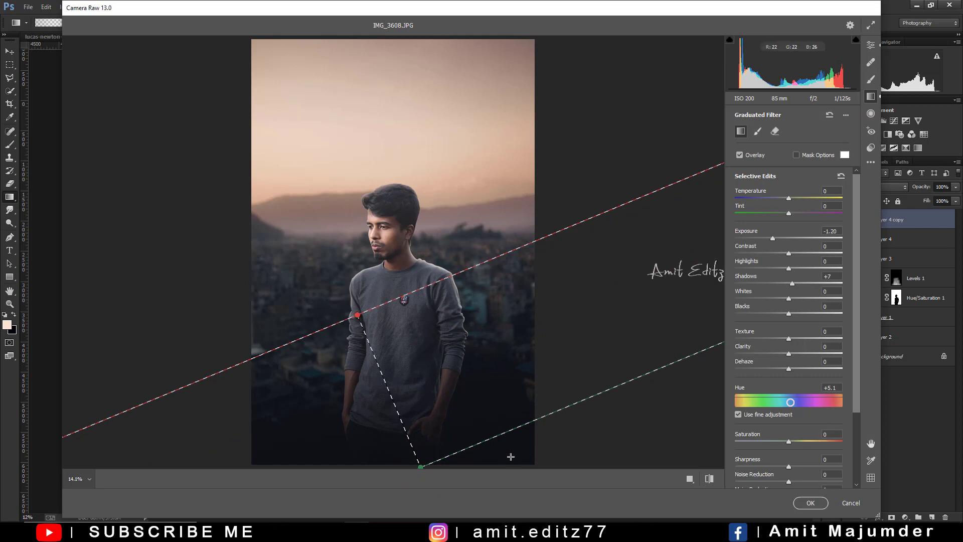
left_click(871, 45)
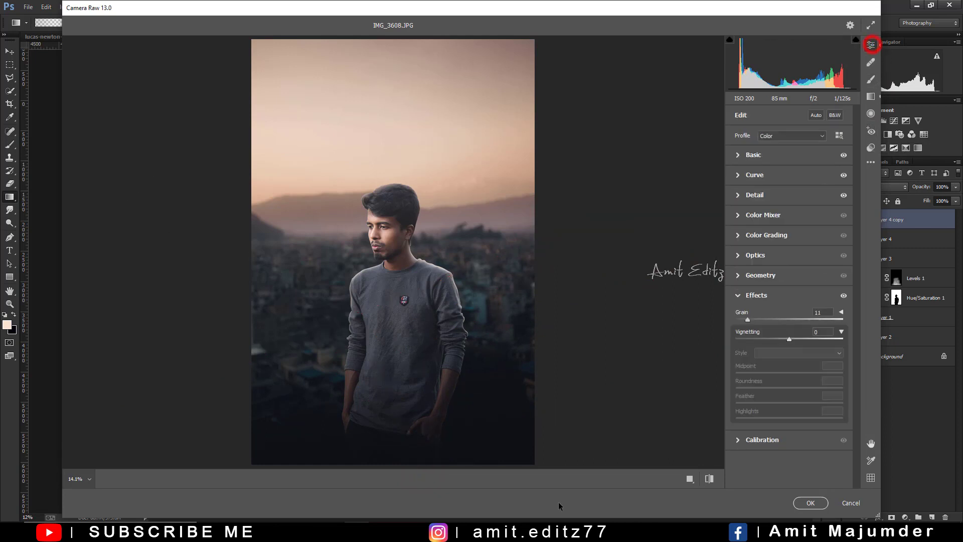
- Tint shadows slightly teal, midtones warm (H 34, S 7) and highlights soft warm yellow
left_click(779, 237)
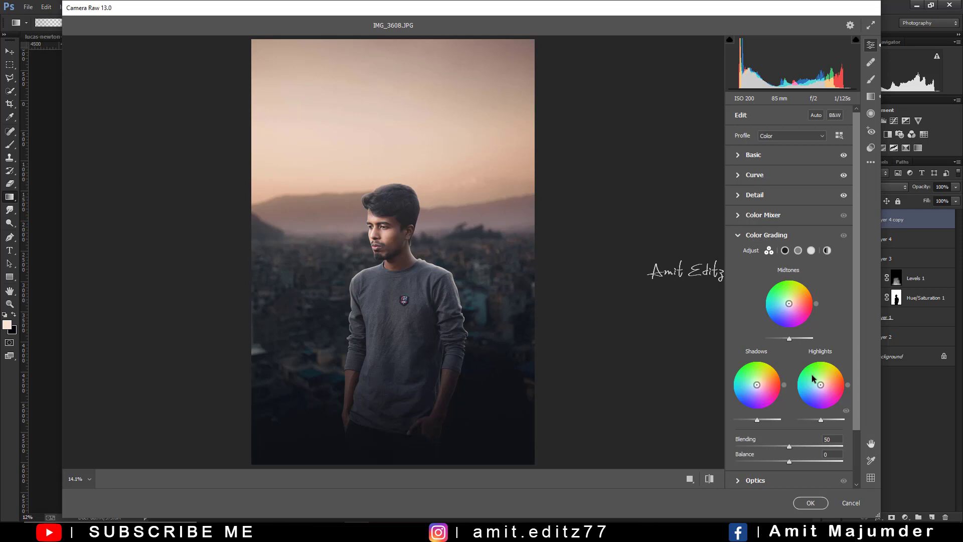
mouse_move(820, 385)
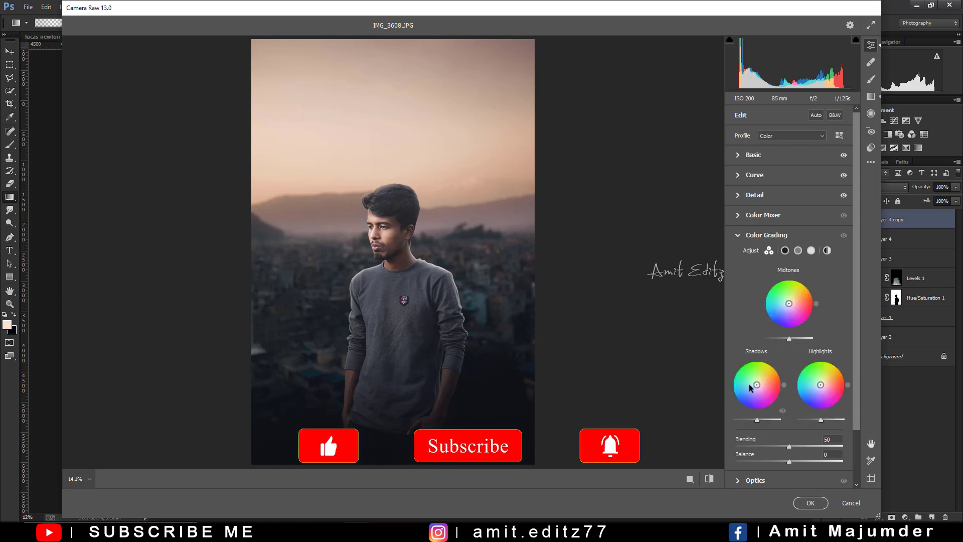
left_click_drag(754, 385, 757, 386)
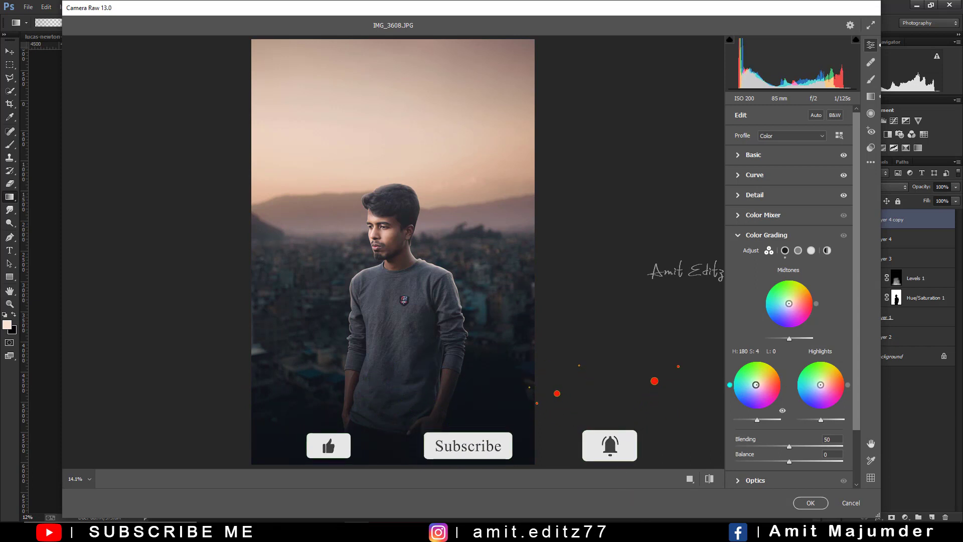
left_click_drag(757, 385, 756, 385)
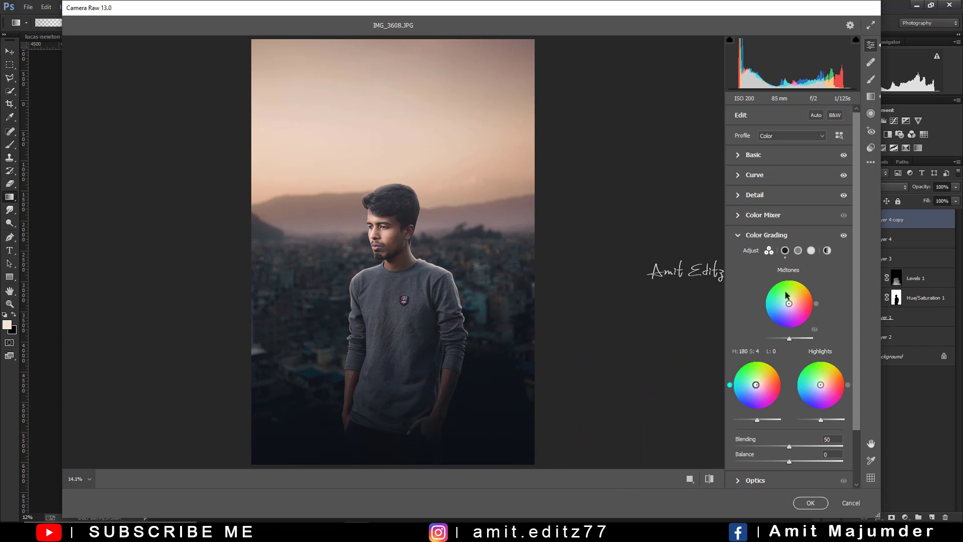
left_click_drag(787, 305, 793, 305)
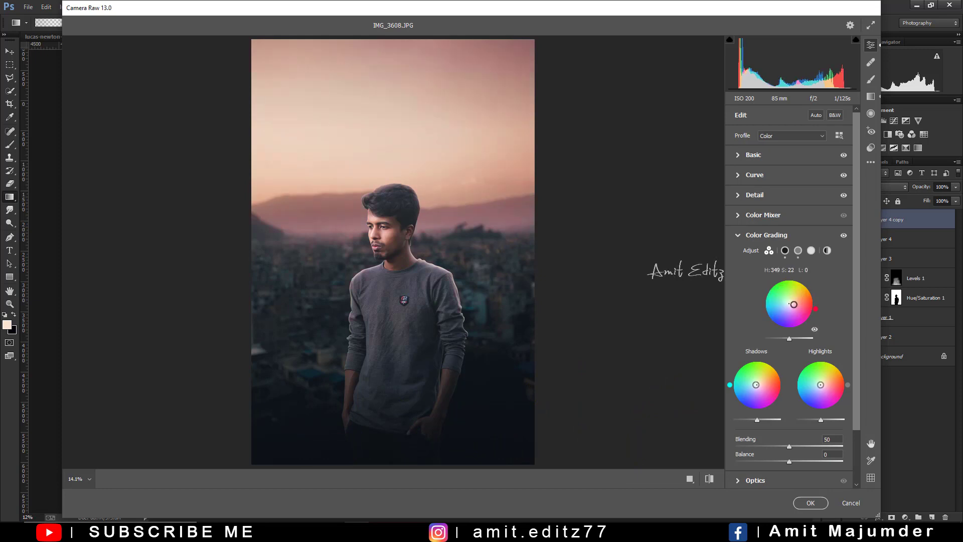
left_click_drag(793, 305, 790, 303)
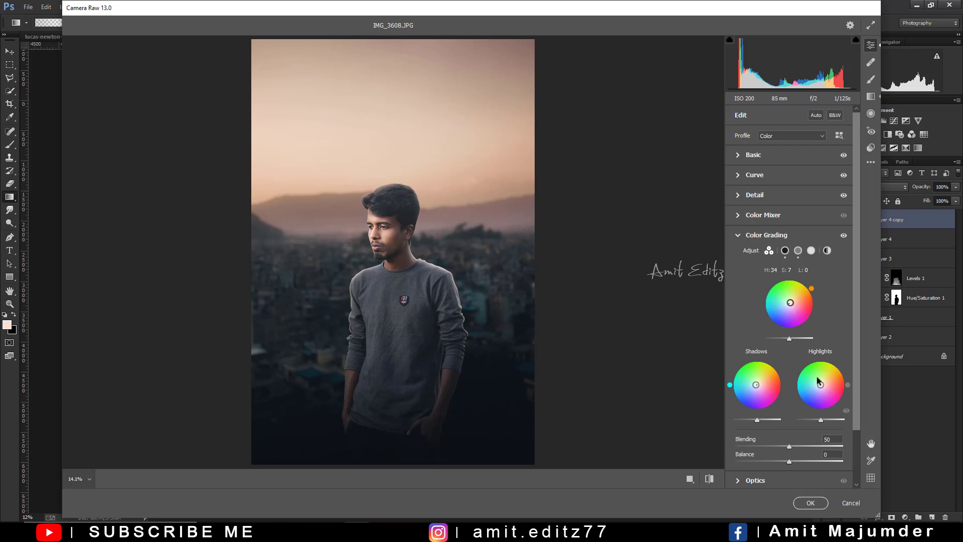
left_click_drag(821, 385, 822, 383)
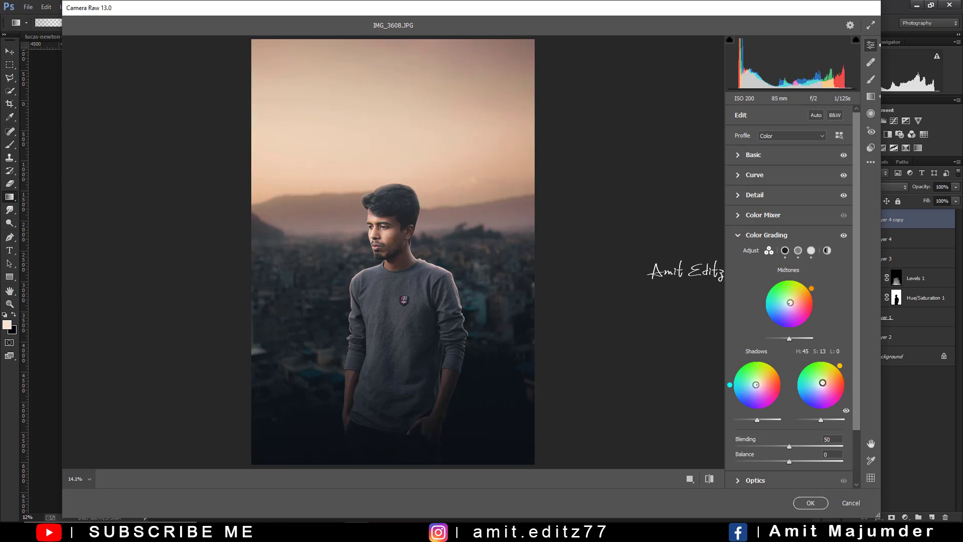
left_click_drag(823, 383, 821, 383)
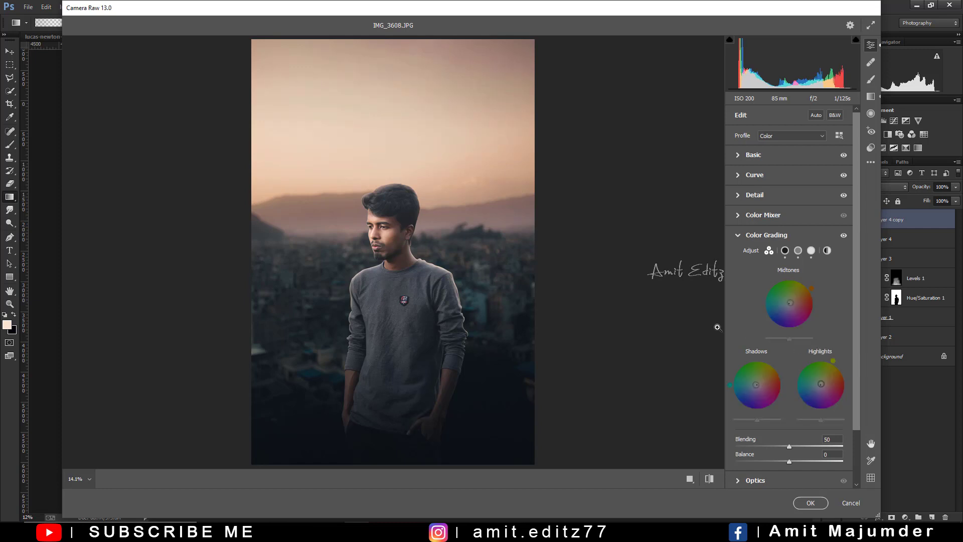
- Add a subtle corner vignette and apply the Camera Raw filter to Layer 4 copy
scroll(776, 408, "down", 5)
left_click(758, 457)
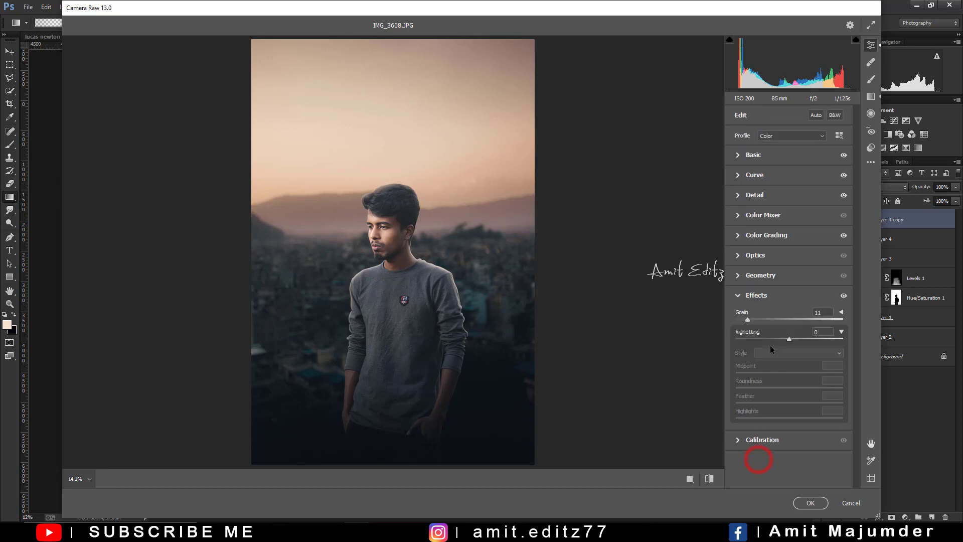
left_click_drag(788, 339, 782, 338)
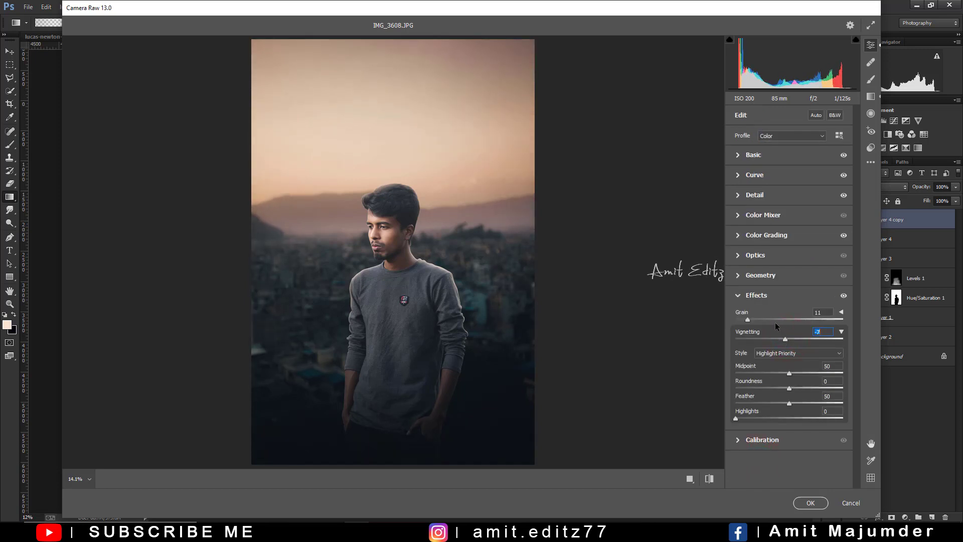
left_click(811, 503)
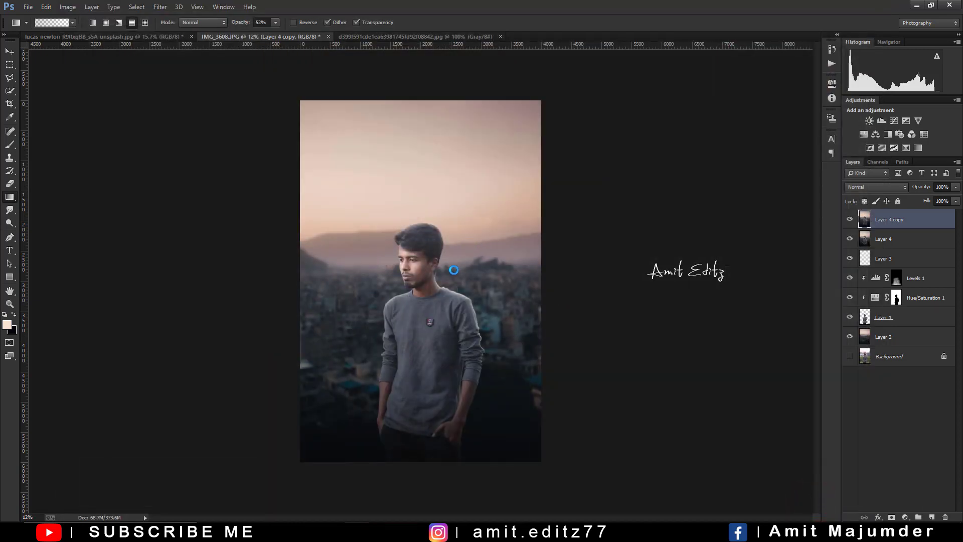
- Switch to the Blur Tool with a 217 px brush
scroll(444, 270, "up", 2)
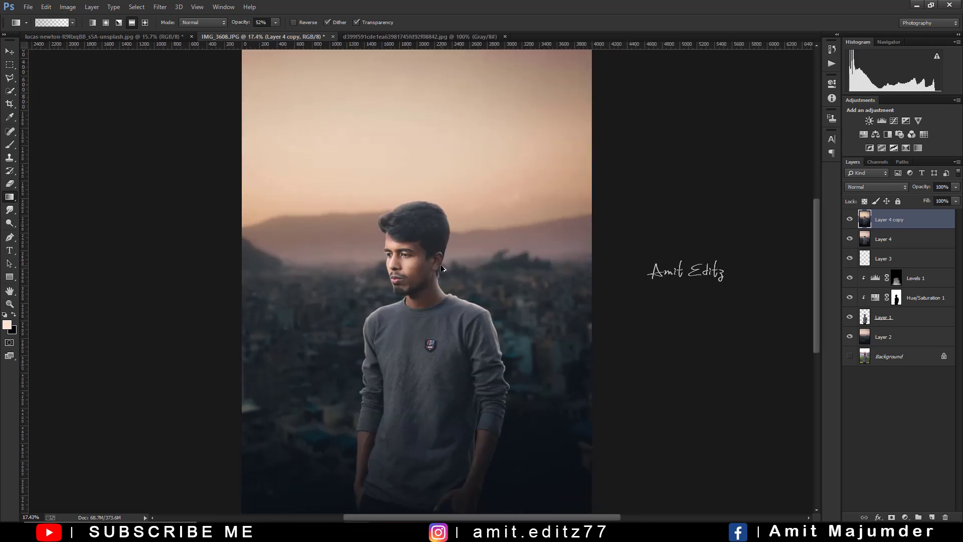
scroll(441, 268, "down", 1)
scroll(442, 268, "down", 1)
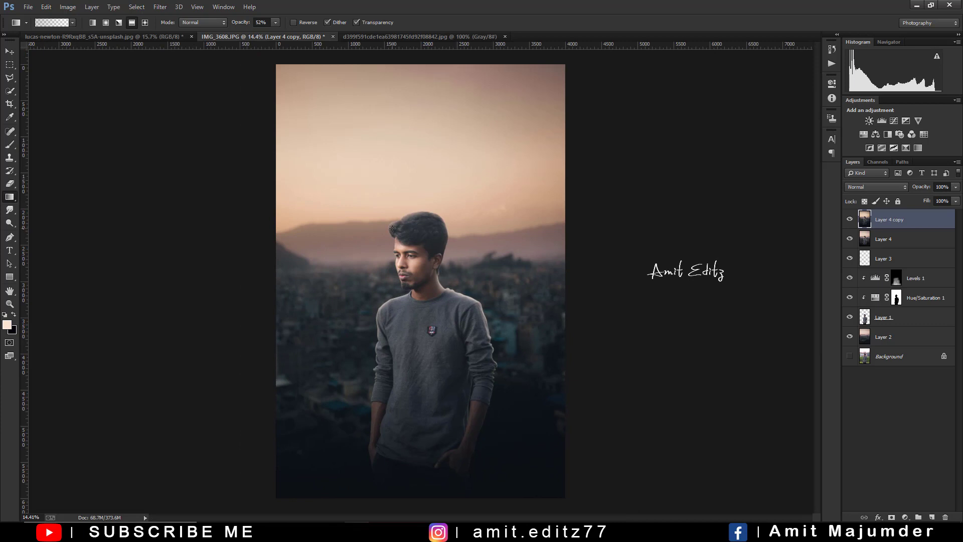
scroll(406, 227, "up", 2)
scroll(405, 227, "down", 1)
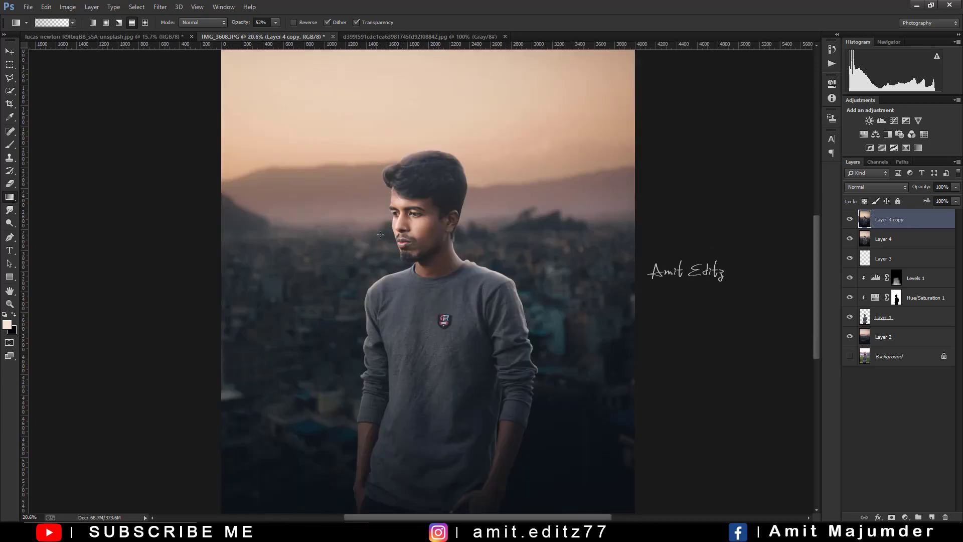
left_click(10, 223)
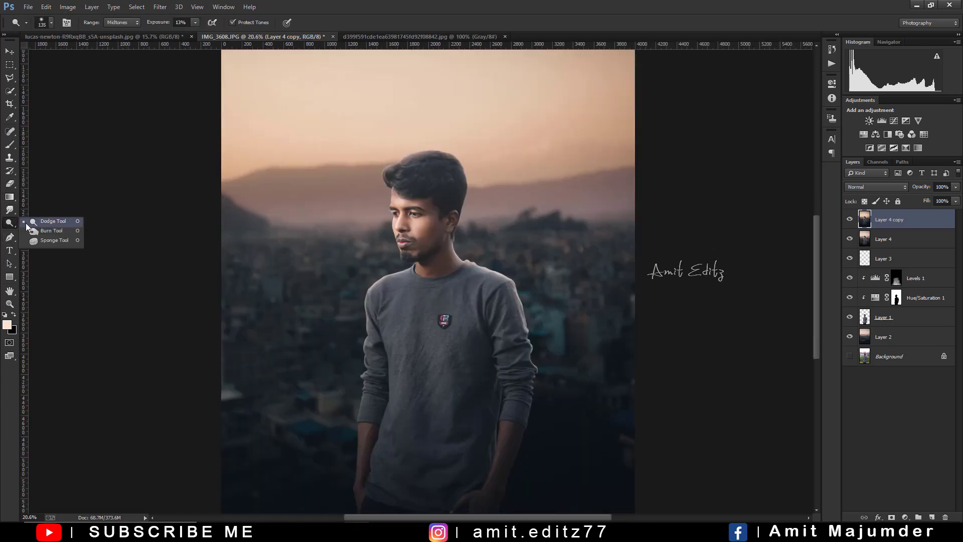
left_click(28, 224)
right_click(10, 210)
left_click(39, 208)
scroll(469, 235, "up", 2)
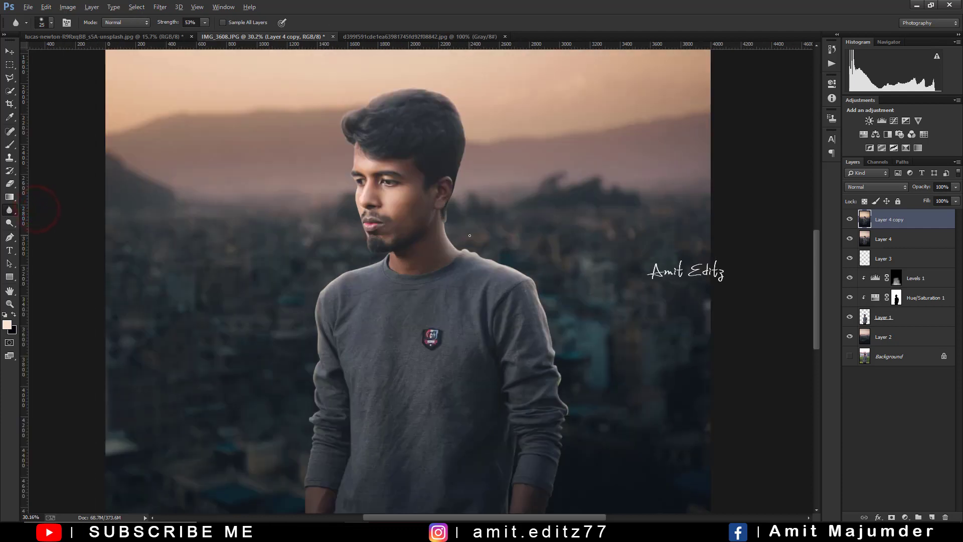
left_click_drag(469, 235, 492, 252)
- Blur the arm, shoulder, ear and hair edges, then duplicate Layer 4 copy
scroll(551, 296, "down", 5)
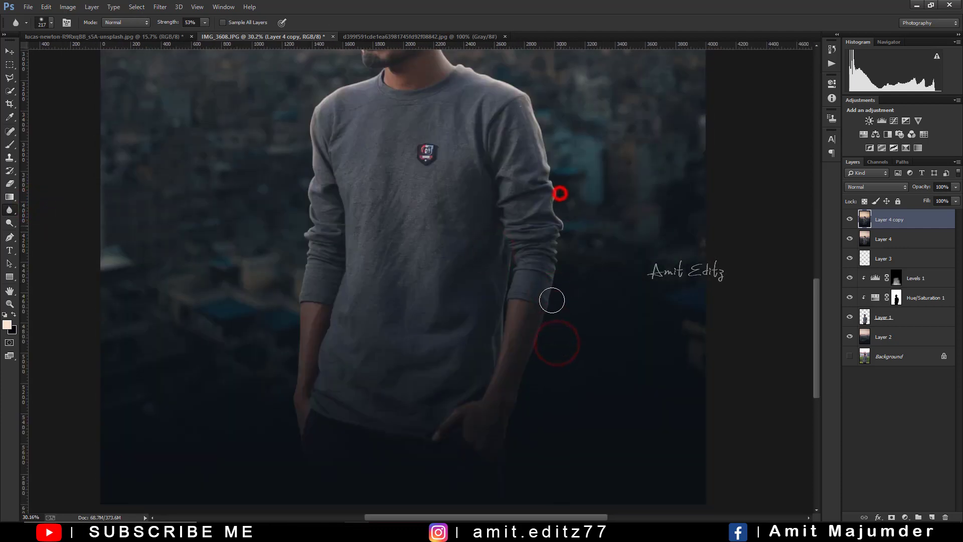
left_click_drag(552, 300, 517, 422)
left_click_drag(282, 381, 309, 201)
left_click_drag(307, 351, 308, 357)
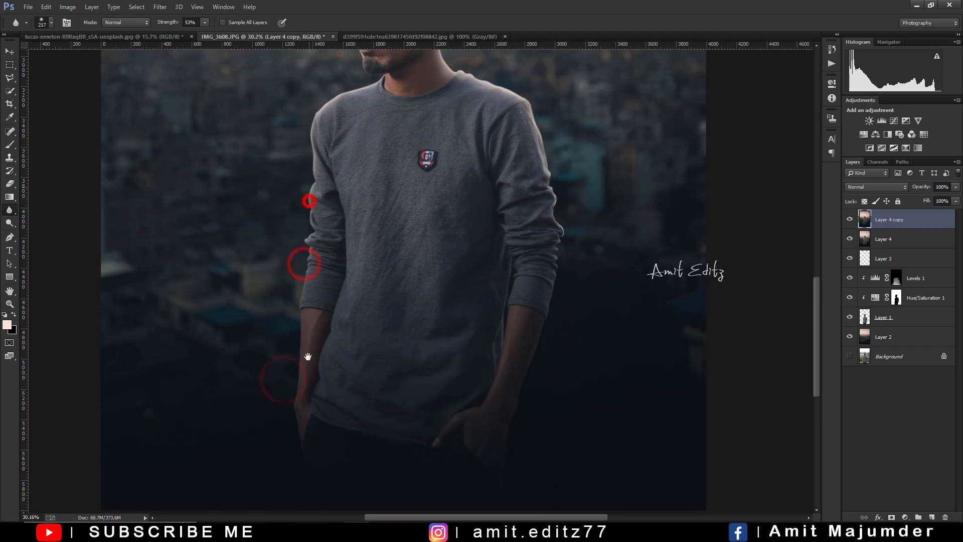
scroll(307, 356, "up", 5)
left_click_drag(308, 286, 371, 246)
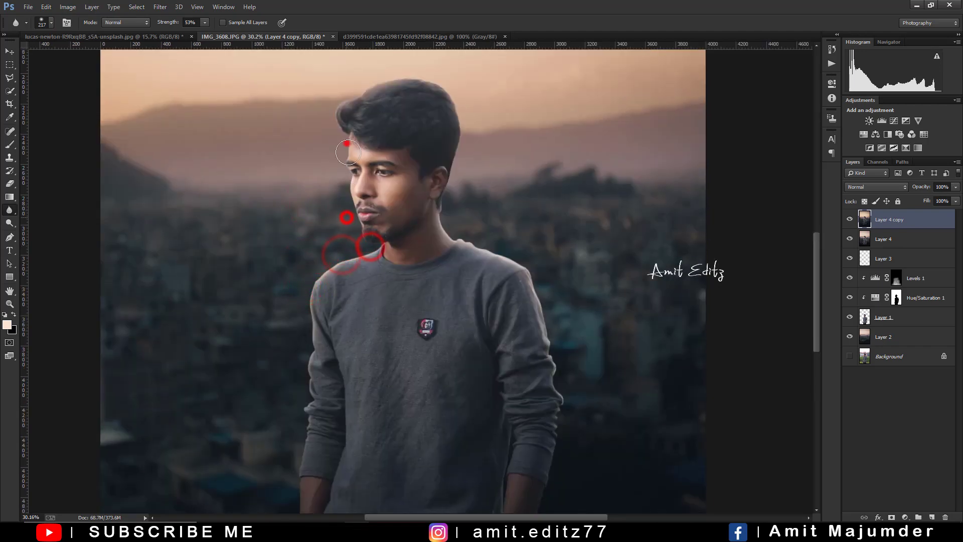
left_click_drag(437, 183, 442, 203)
left_click_drag(338, 107, 410, 80)
left_click_drag(461, 112, 458, 189)
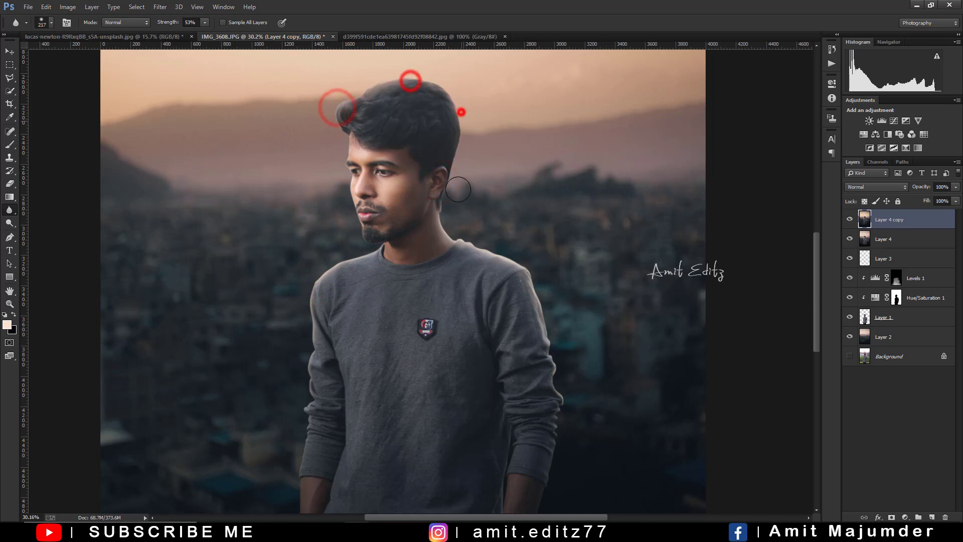
key("ctrl+0")
mouse_move(913, 220)
left_mouse_down()
mouse_move(939, 490)
mouse_move(931, 517)
left_mouse_up()
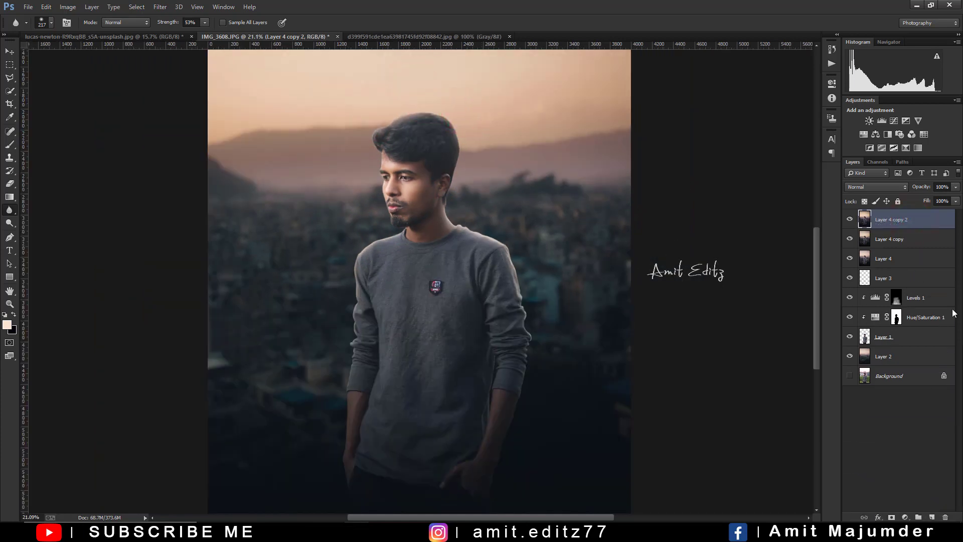
- Dodge the nose, cheek and jaw with a Midtones 13% brush, enlarging it to 131 px
left_click(10, 223)
scroll(391, 180, "up", 2)
scroll(356, 168, "up", 5)
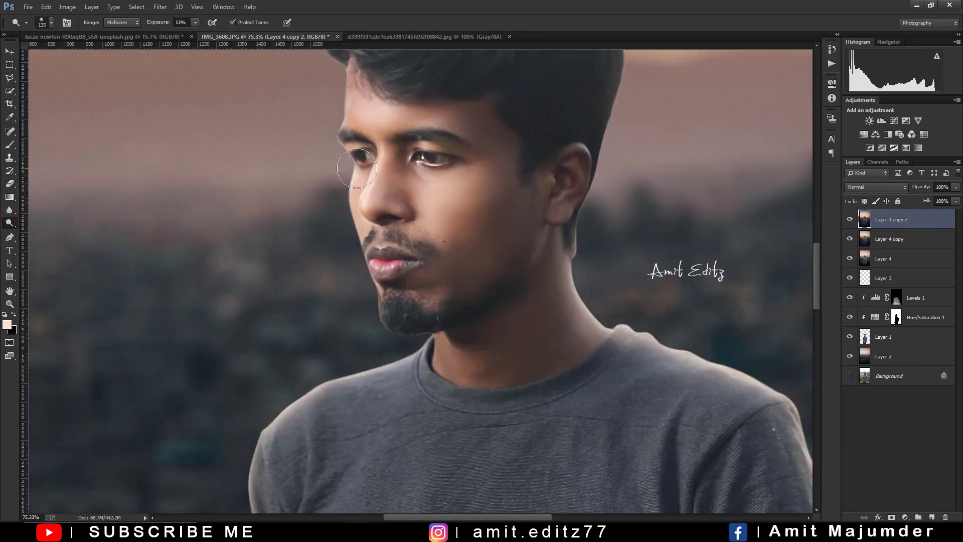
scroll(381, 166, "up", 2)
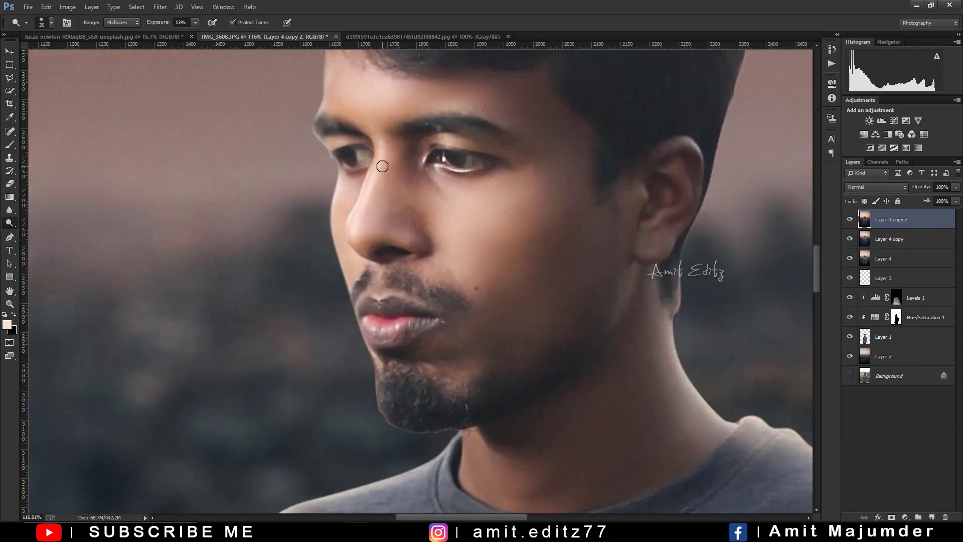
left_click(382, 166)
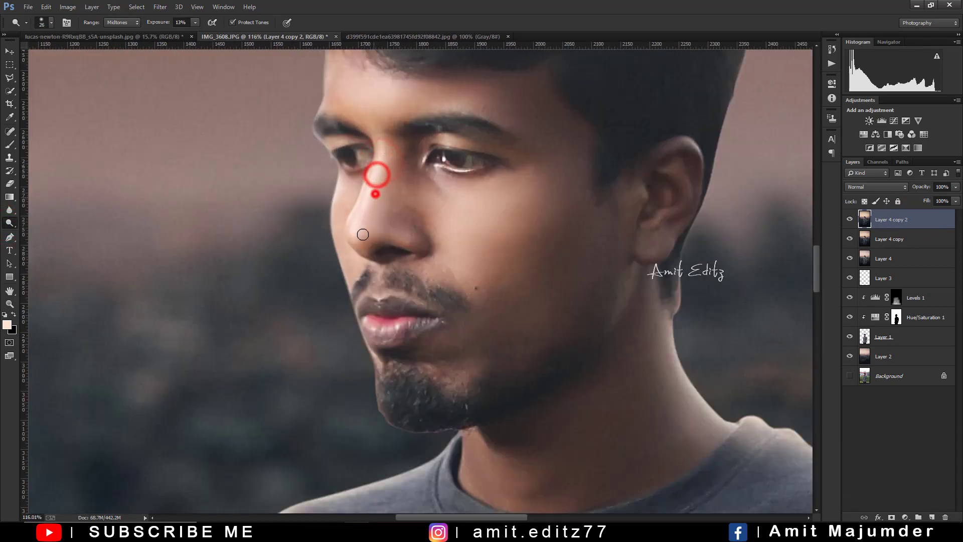
key("bracketright")
key("bracketright")
left_click_drag(376, 174, 366, 215)
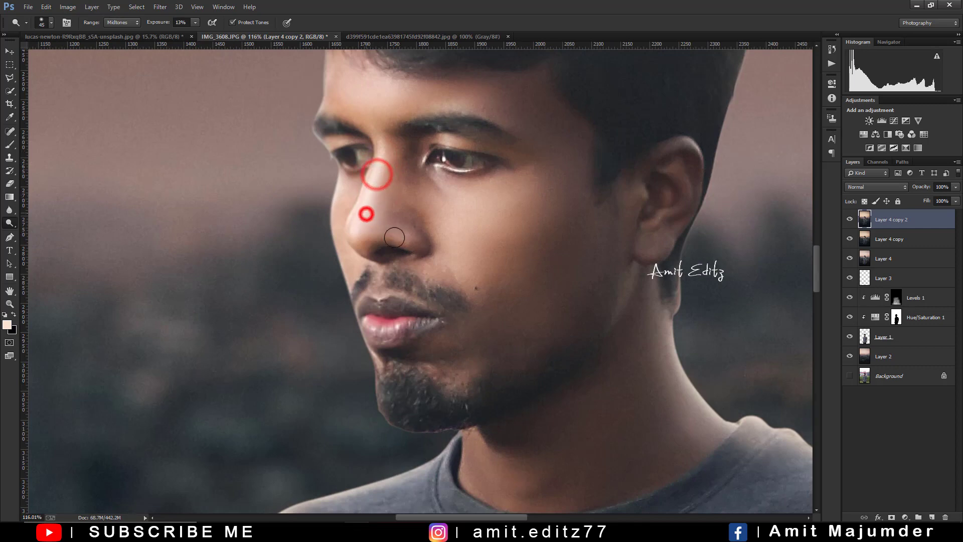
key("bracketright")
key("bracketright")
key("bracketright")
left_click_drag(469, 260, 502, 290)
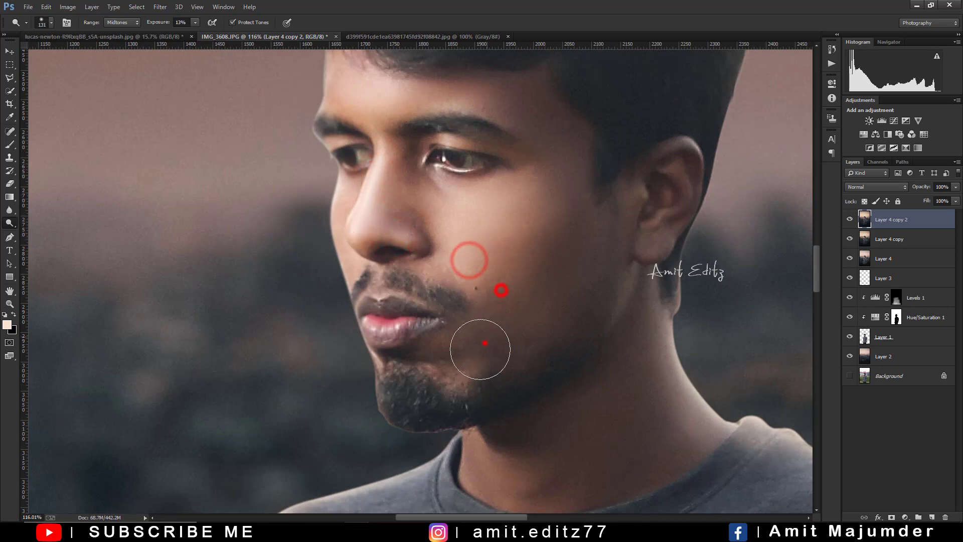
left_click_drag(485, 343, 441, 355)
- Brighten the forehead, ear, jawline, neck and eye area with dodge strokes
scroll(539, 239, "down", 2)
left_click(477, 141)
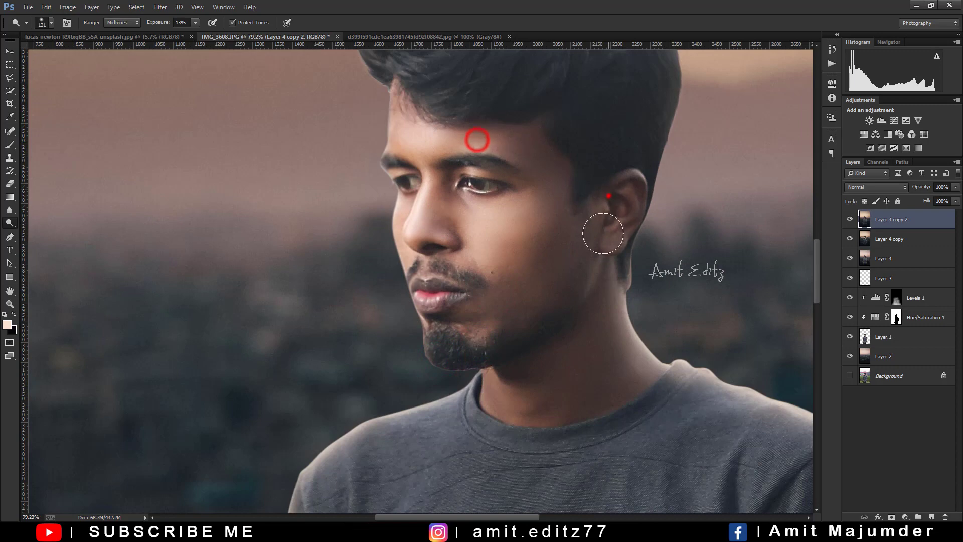
left_click_drag(603, 233, 613, 198)
mouse_move(563, 249)
left_mouse_down()
mouse_move(608, 308)
mouse_move(563, 252)
left_mouse_up()
mouse_move(586, 350)
left_mouse_down()
mouse_move(530, 379)
mouse_move(589, 353)
left_mouse_up()
left_click(603, 398)
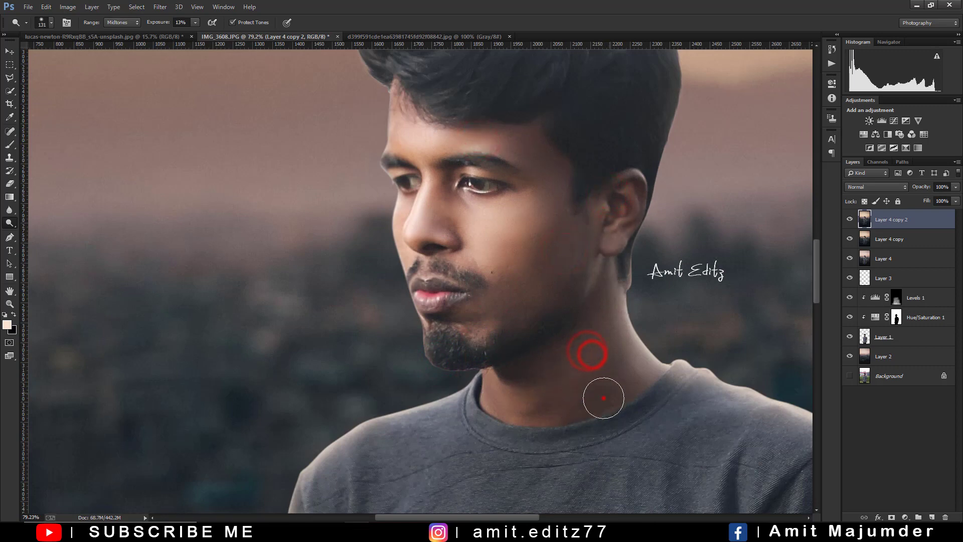
scroll(604, 393, "down", 1)
left_click(484, 308)
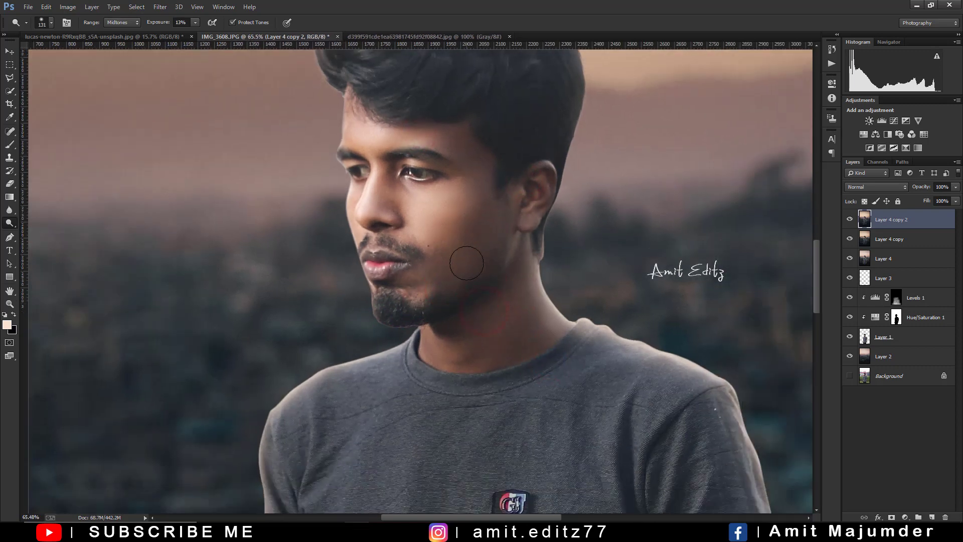
scroll(467, 263, "down", 1)
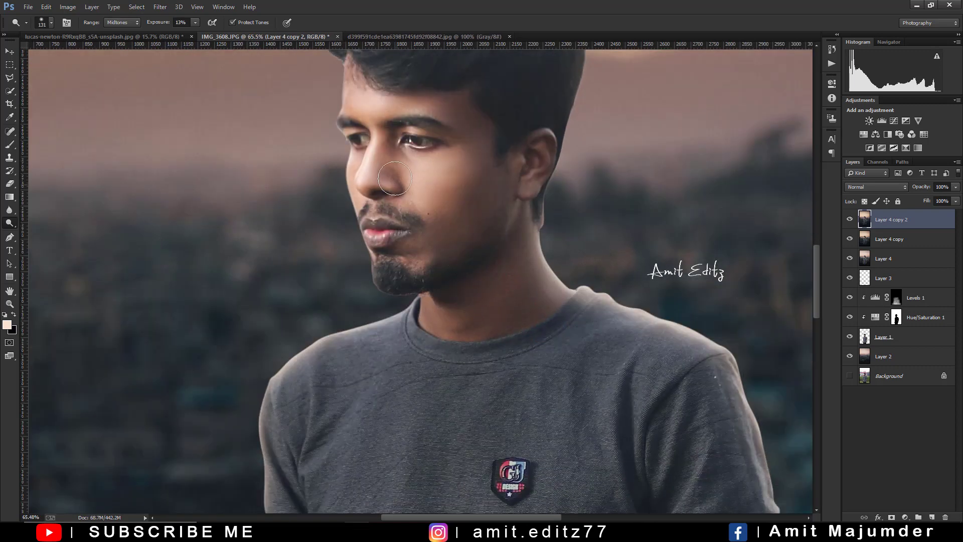
left_click(382, 142)
- Brighten both shirt sleeves from shoulder to cuff with dodge dabs
scroll(382, 142, "down", 2)
scroll(441, 244, "down", 1)
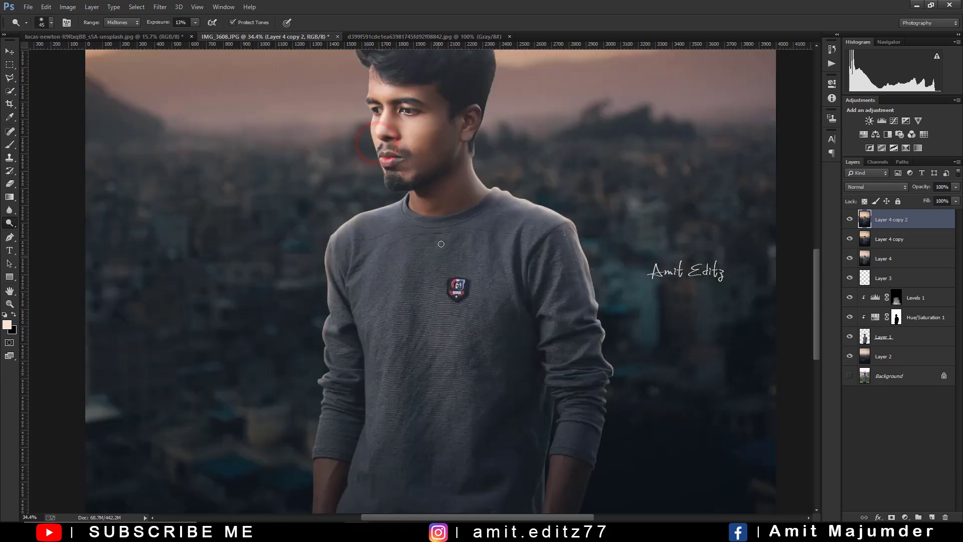
scroll(454, 241, "down", 2)
left_click(561, 213)
left_click(574, 290)
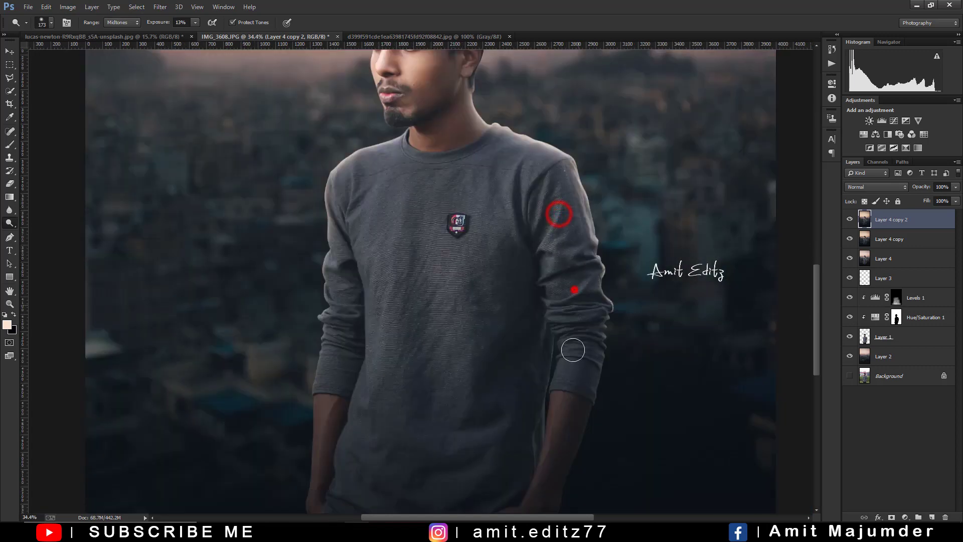
left_click(576, 336)
left_click(573, 383)
scroll(451, 324, "down", 3)
left_click(338, 246)
left_click(336, 289)
left_click(332, 338)
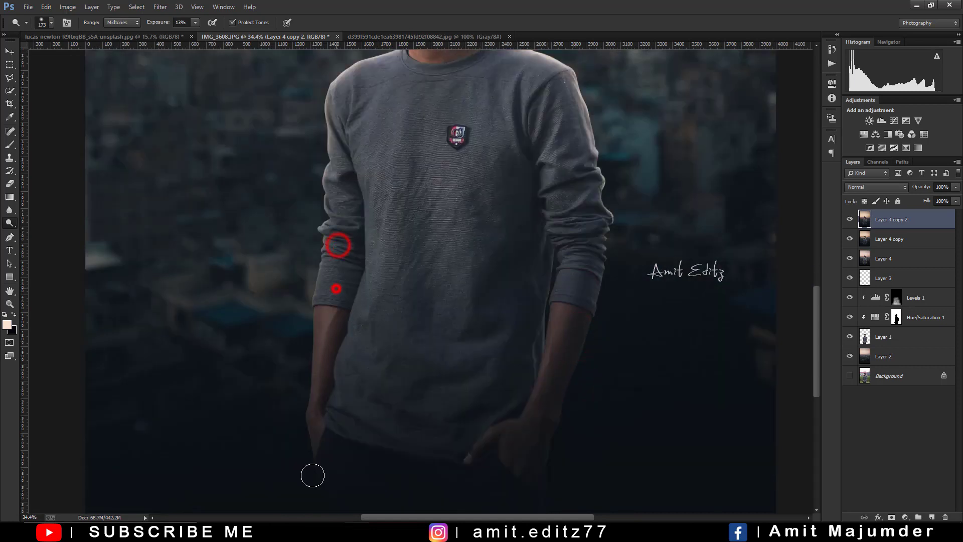
left_click(346, 232)
- Brighten the shirt front, mid-chest, right cuff and right forearm
left_click(383, 242)
left_click(452, 286)
left_click(501, 232)
left_click(473, 299)
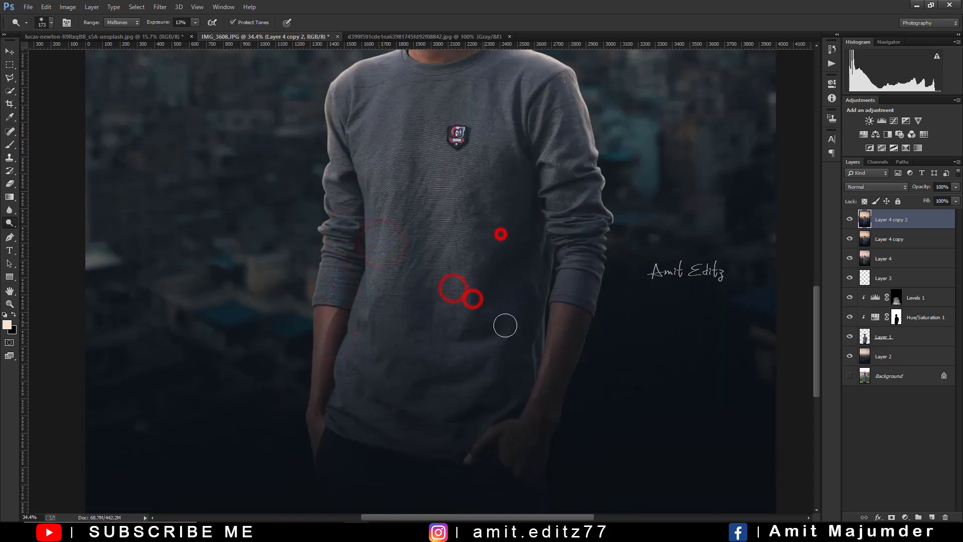
left_click(580, 261)
left_click(547, 401)
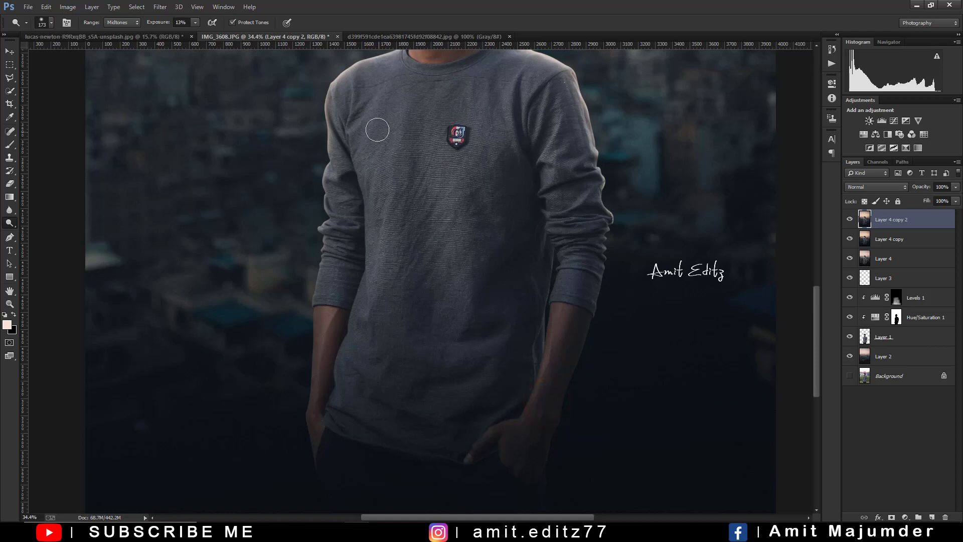
- Dodge the upper-left chest and left shoulder
left_click(375, 144)
left_click(384, 111)
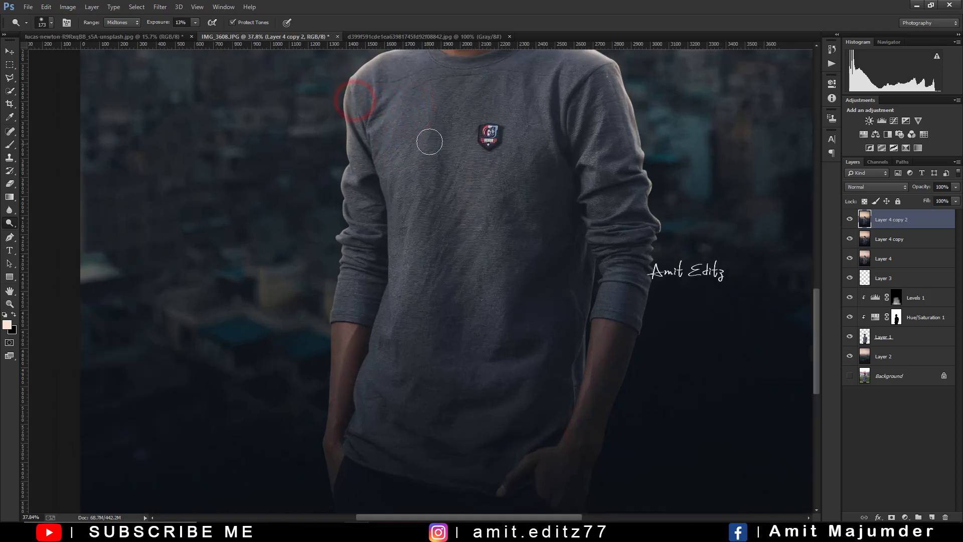
left_click_drag(461, 204, 413, 391)
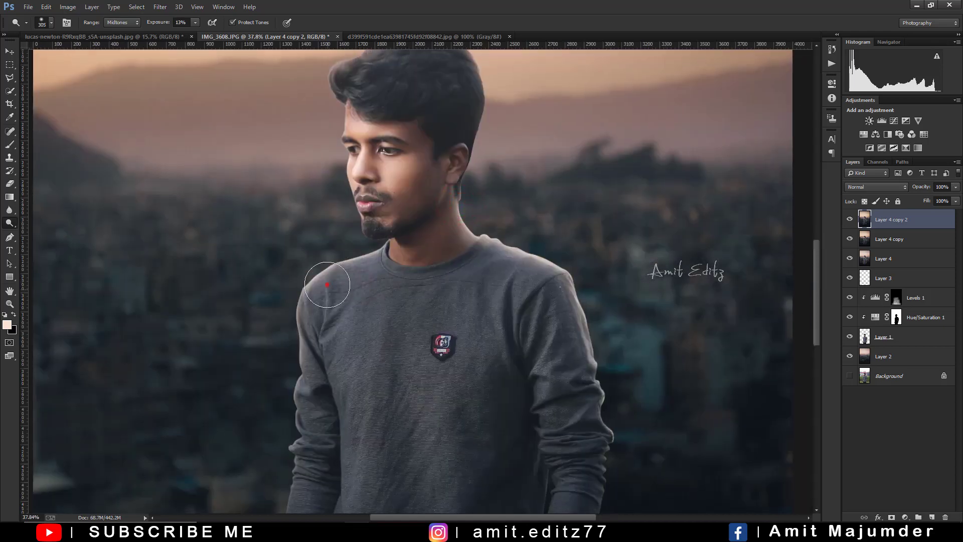
left_click(327, 284)
key("ctrl+0")
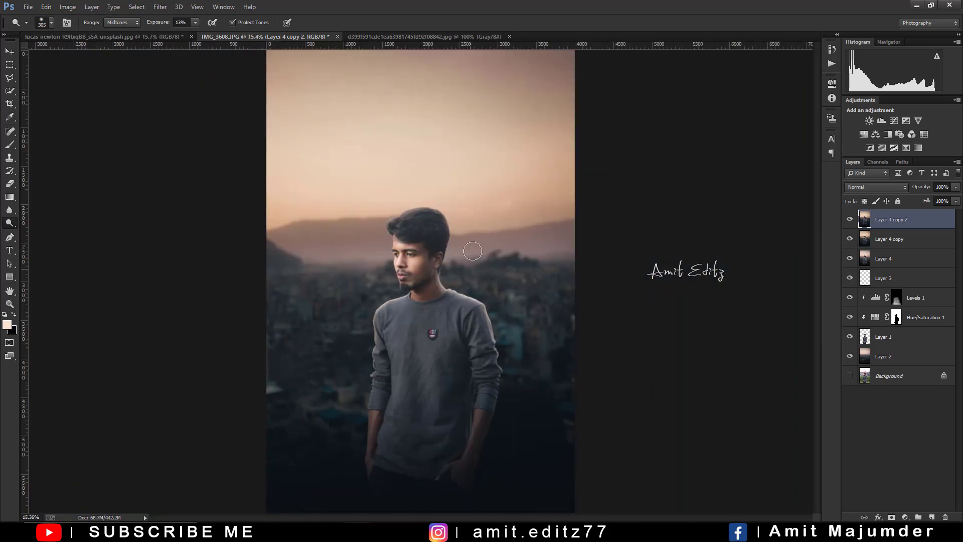
scroll(348, 188, "down", 2)
scroll(761, 281, "up", 1)
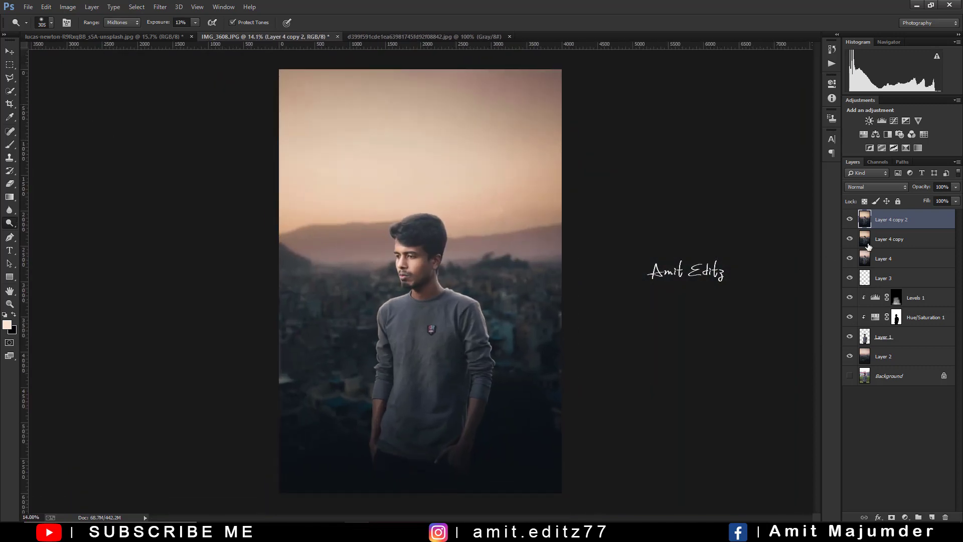
- Duplicate Layer 4 copy 2 and add a Selective Color adjustment layer
left_click_drag(914, 277, 931, 518)
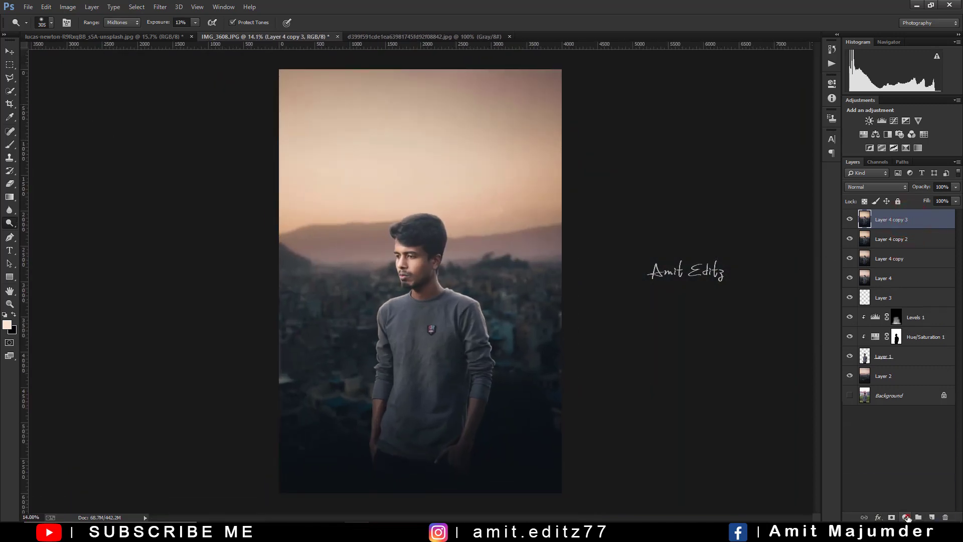
left_click(902, 515)
left_click(896, 509)
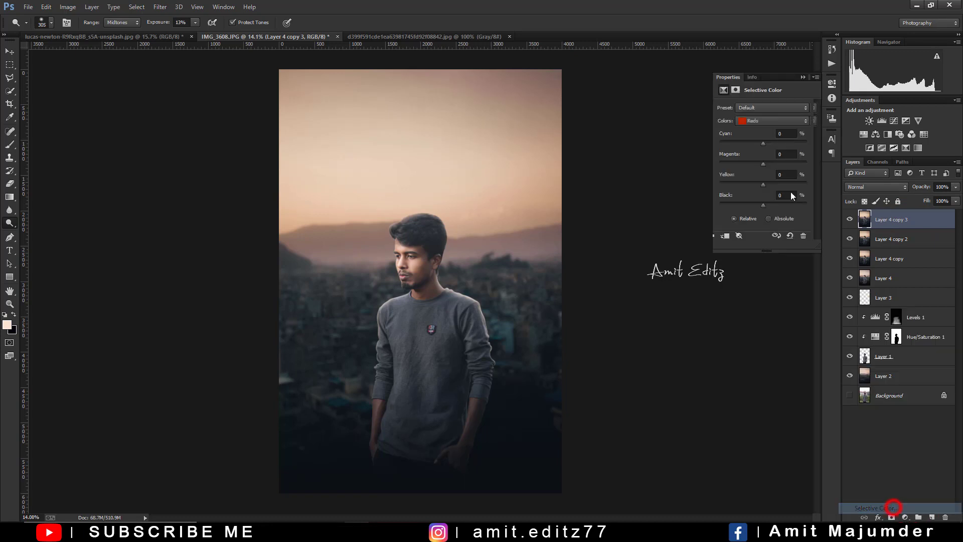
left_click(753, 121)
left_click(759, 195)
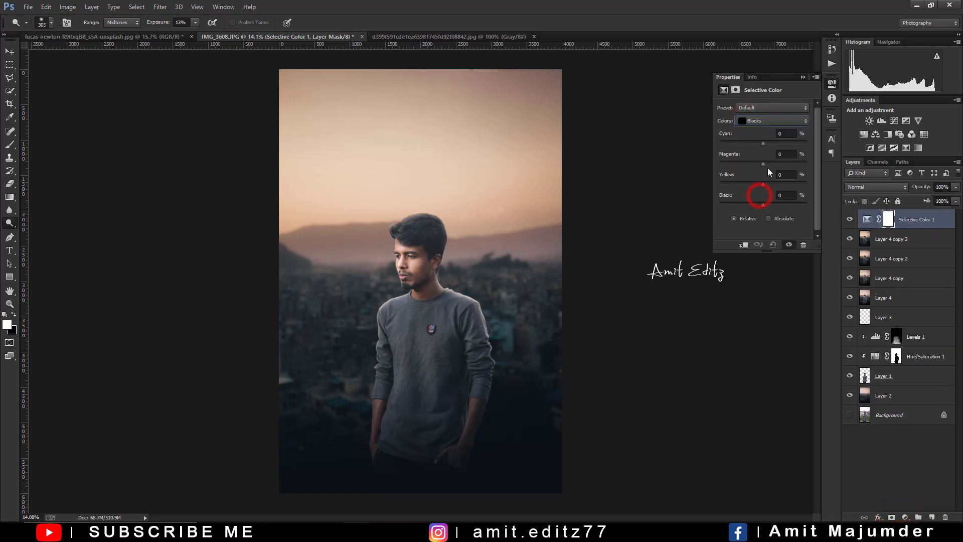
- Try Neutrals magenta and cyan changes, resetting Magenta to 0
left_click(759, 121)
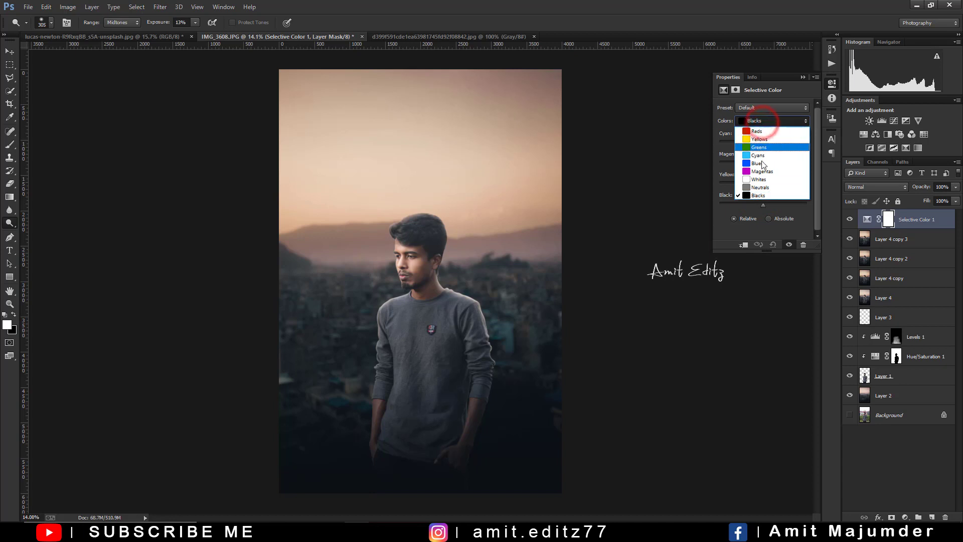
left_click(763, 189)
left_click_drag(763, 163, 767, 164)
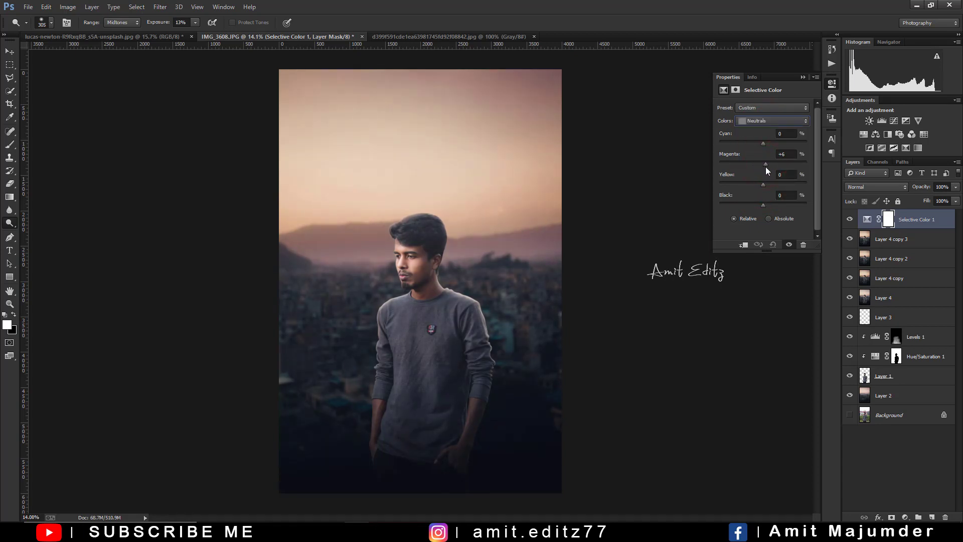
left_click_drag(766, 170, 760, 170)
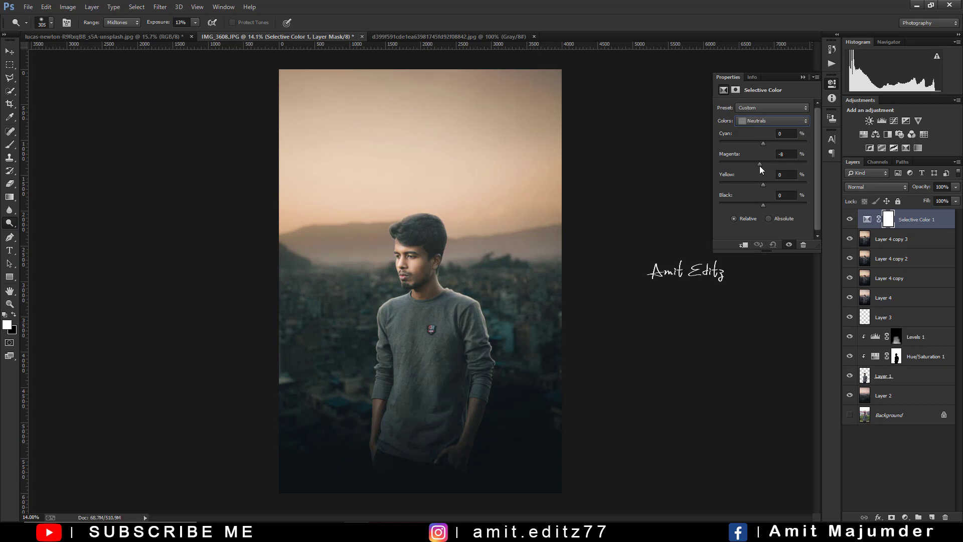
left_click(786, 154)
type("0")
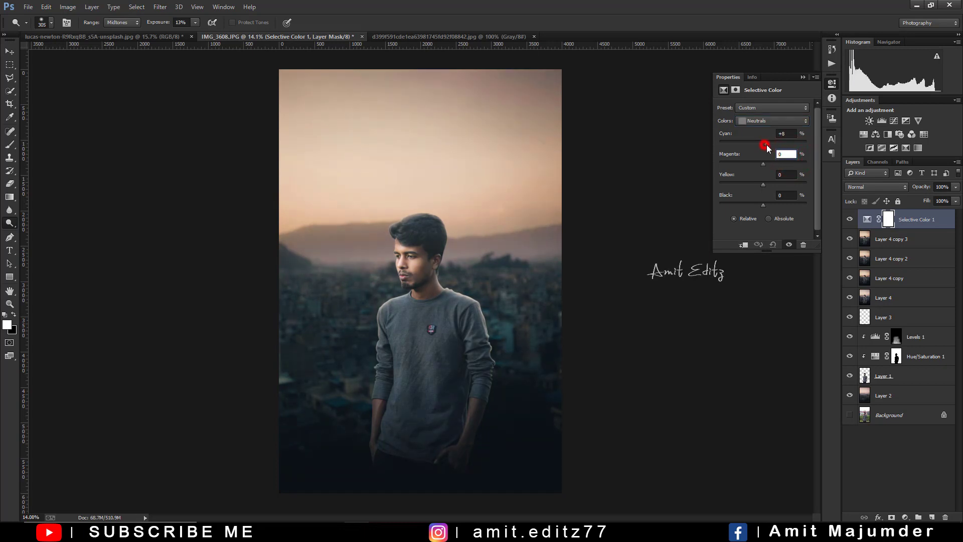
left_click_drag(765, 144, 761, 145)
left_click(786, 133)
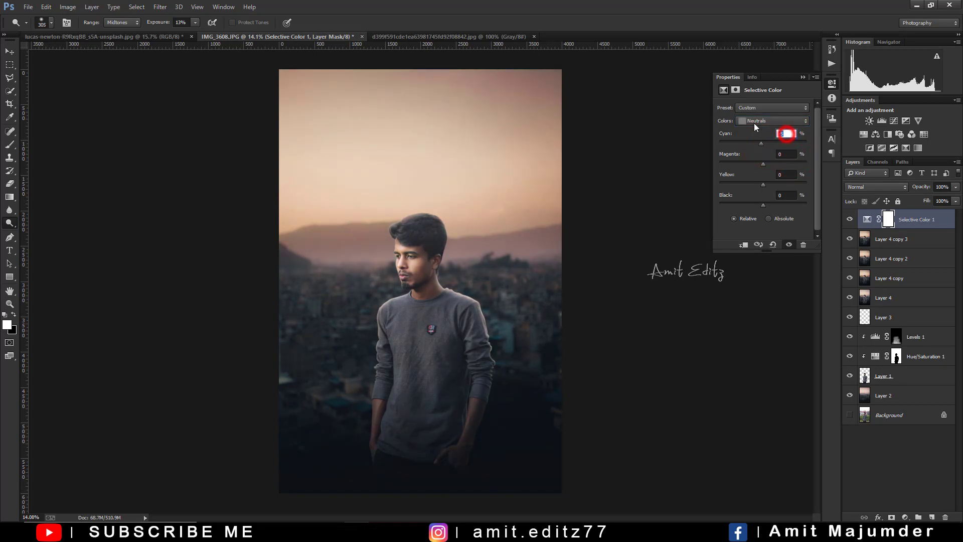
- Set the Blacks range to Magenta -1, Yellow -1 and Black +1
left_click(760, 191)
left_click_drag(763, 205, 764, 206)
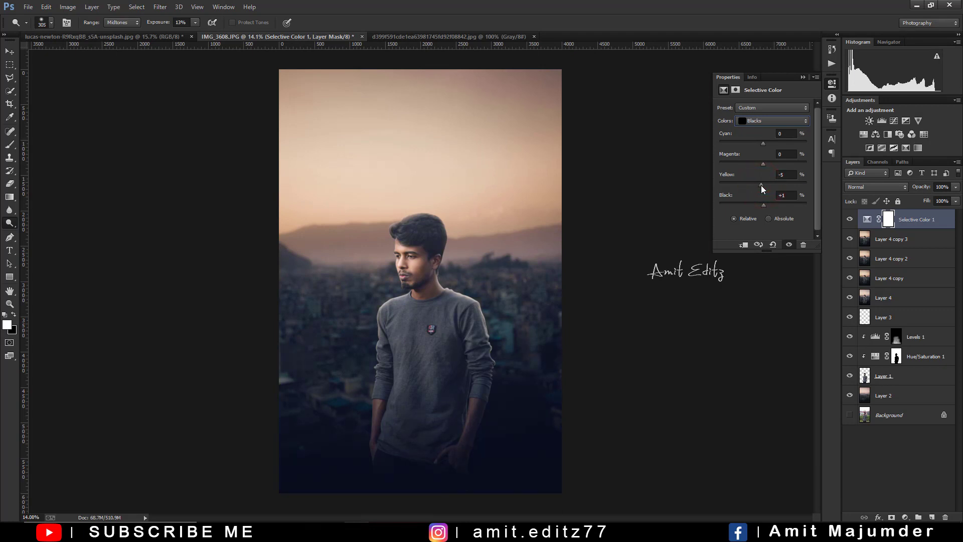
left_click(762, 165)
left_click(803, 77)
scroll(483, 287, "up", 2)
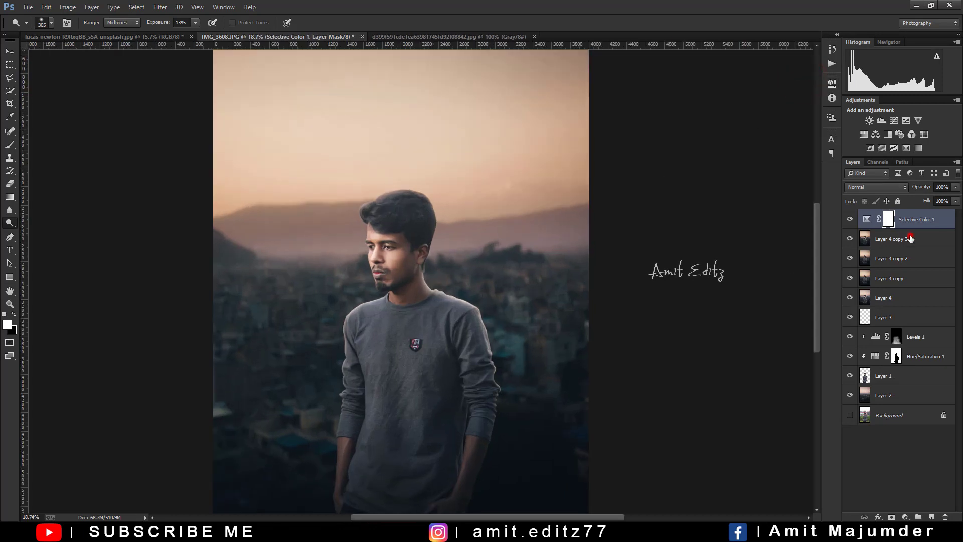
- Merge all edit layers into one above a visible Background, and add empty Layer 1
right_click(910, 238)
left_click(802, 365)
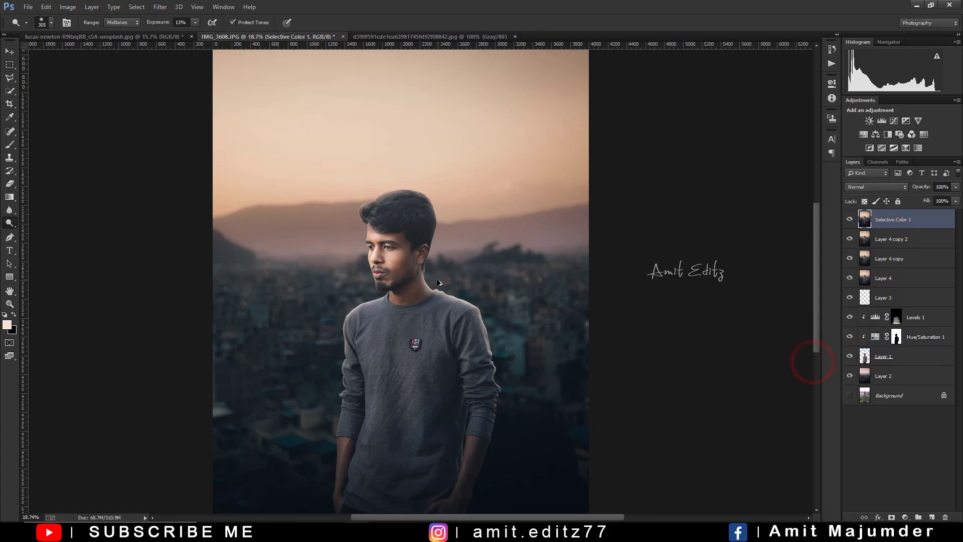
scroll(438, 283, "down", 2)
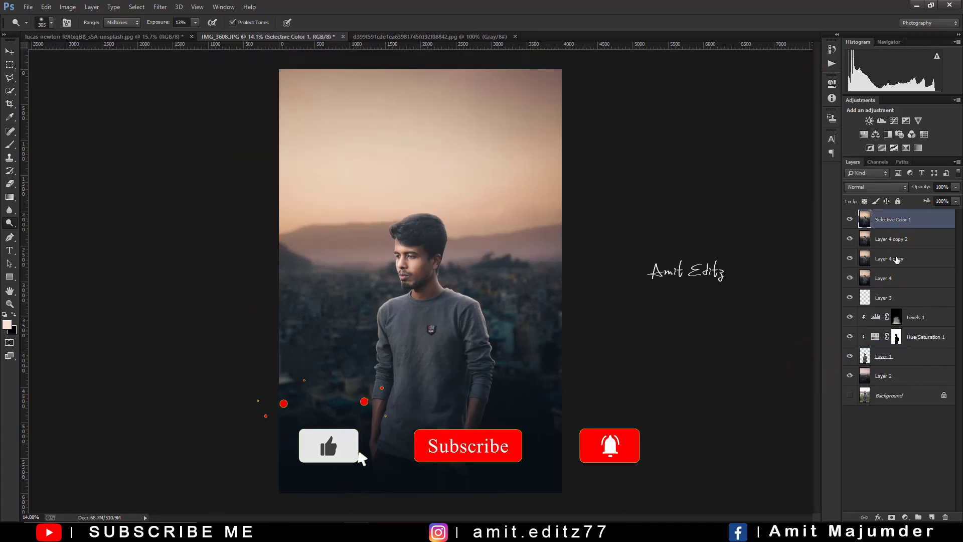
right_click(903, 223)
left_click(827, 368)
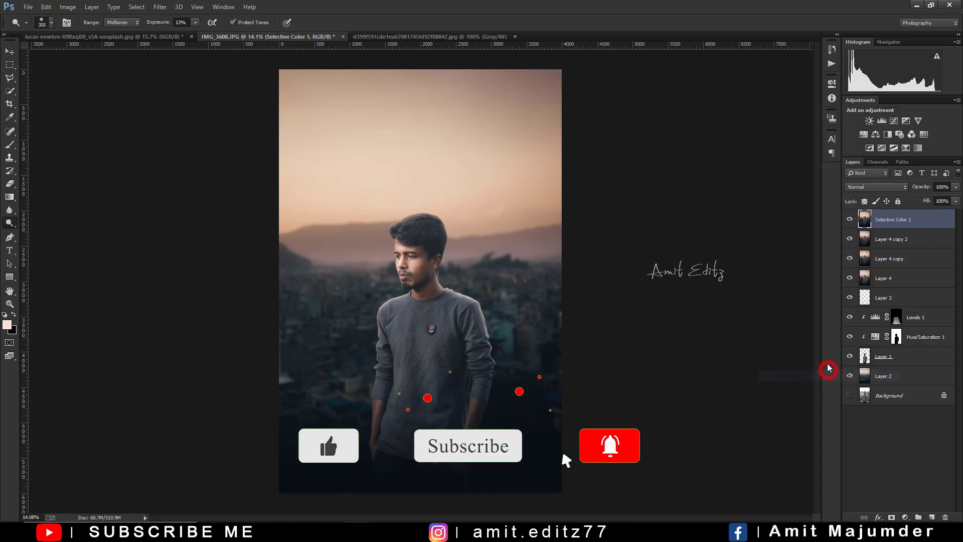
left_click(849, 238)
scroll(452, 297, "up", 1)
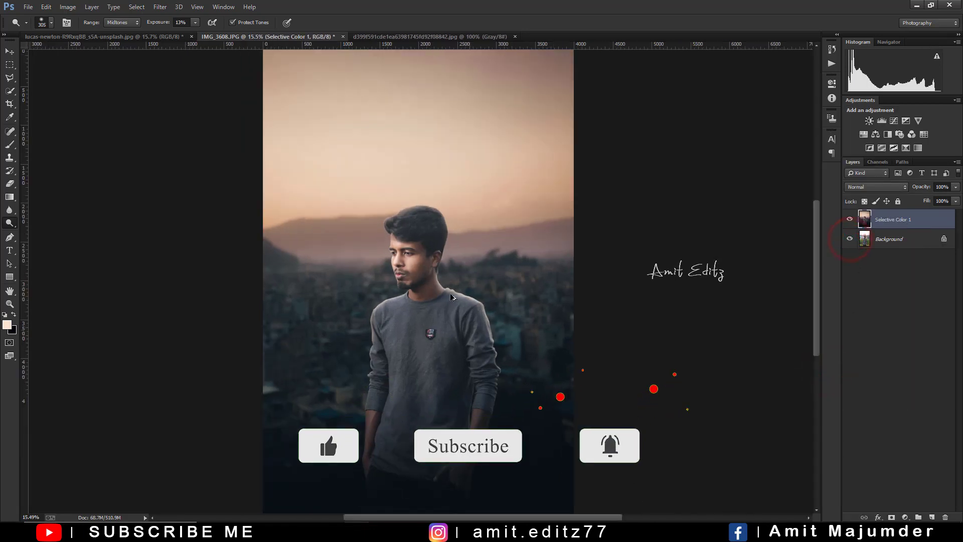
scroll(453, 297, "down", 1)
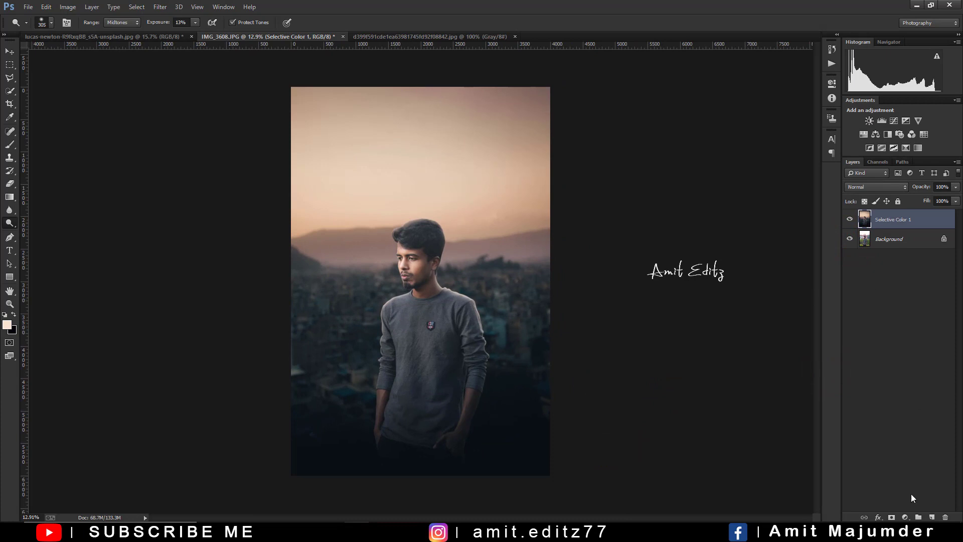
left_click(933, 516)
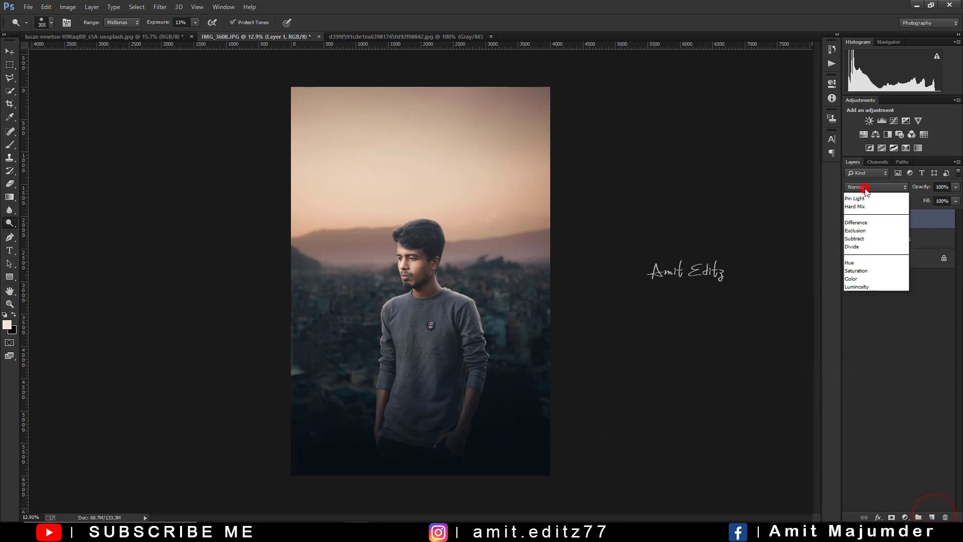
- Set Layer 1 to Linear Dodge (Add) and ready a huge, soft, flattened 10% brush
left_click(875, 186)
left_click(863, 295)
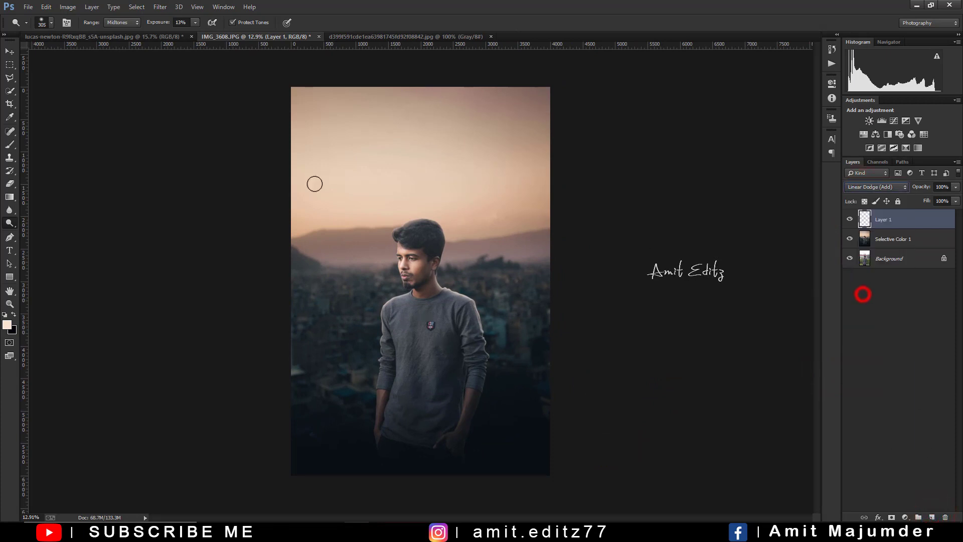
left_click(13, 147)
scroll(426, 236, "up", 2)
left_click(396, 150)
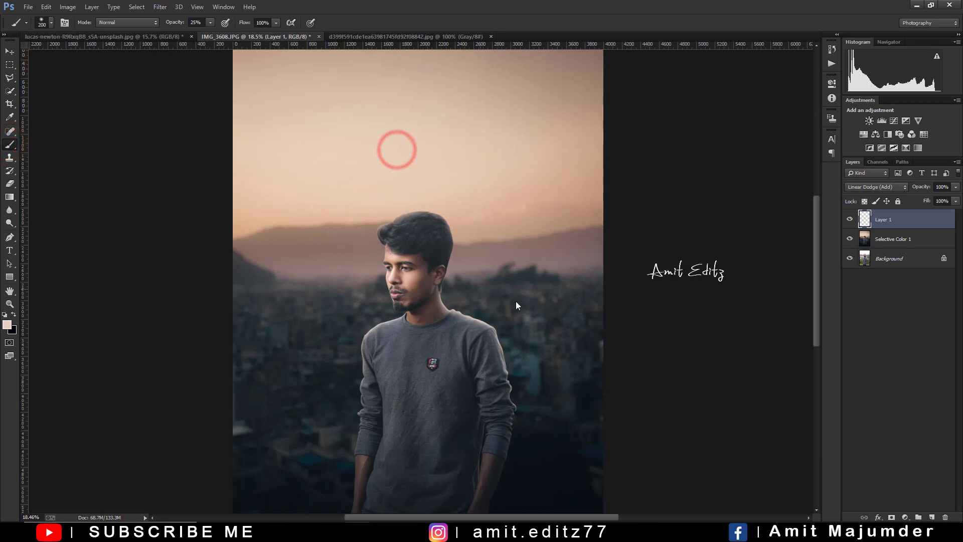
key("bracketright")
key("bracketright")
key("bracketright")
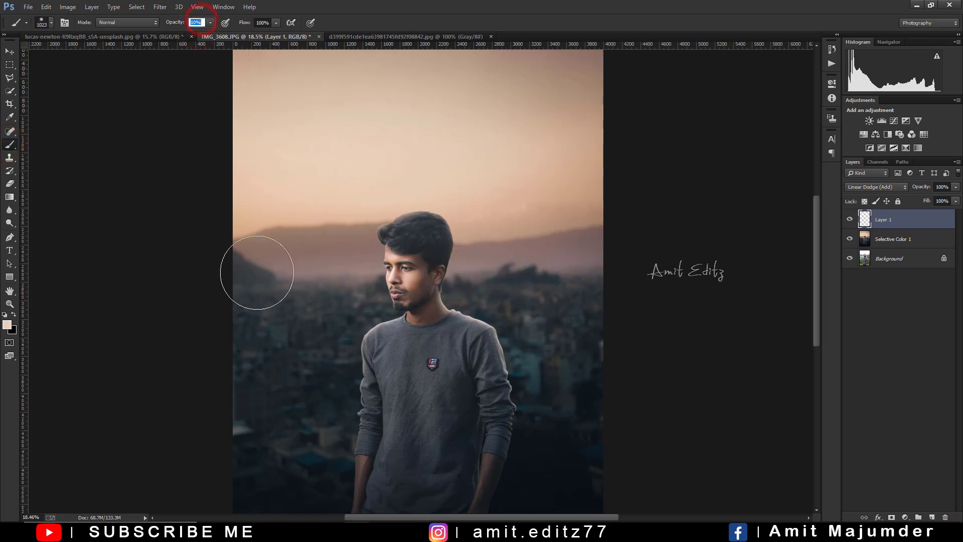
right_click(316, 273)
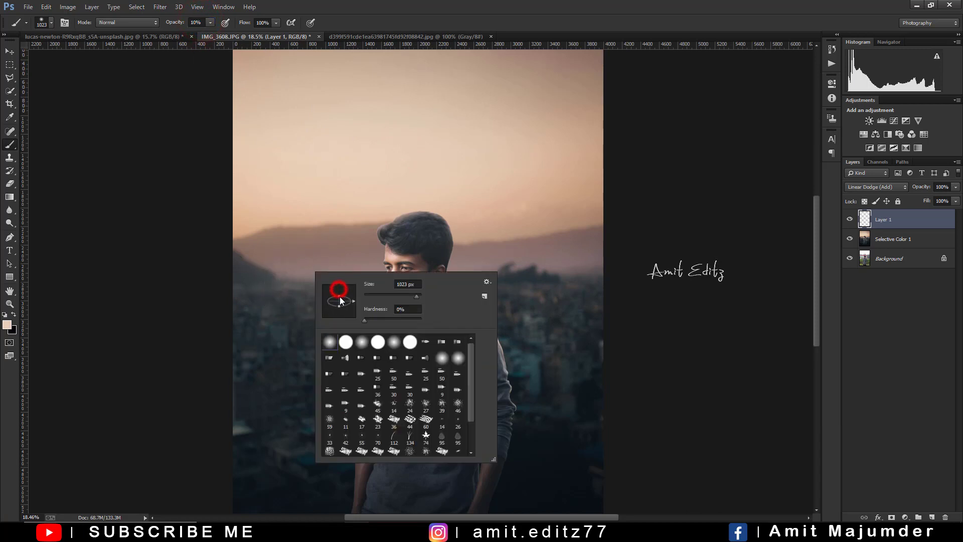
left_click_drag(386, 269, 277, 277)
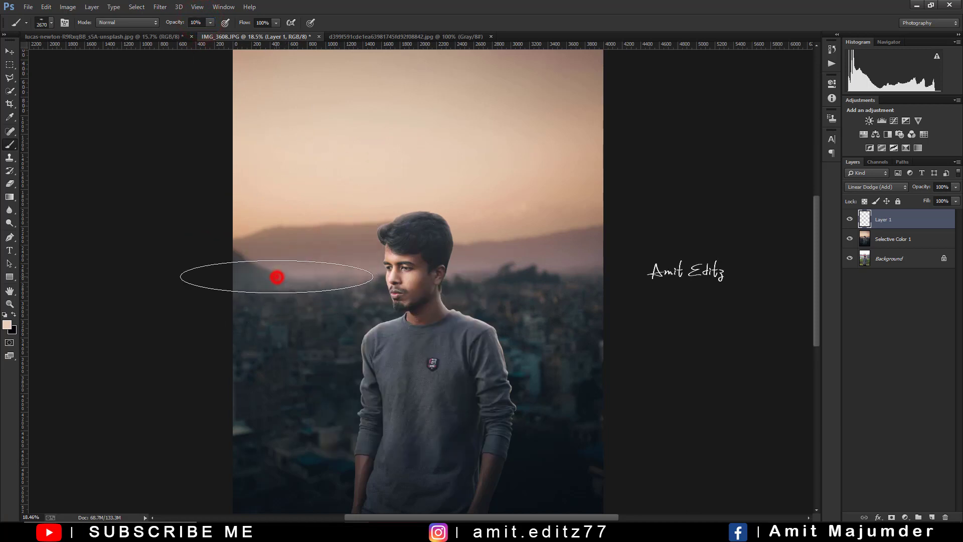
- Paint soft peach haze over the hills along the horizon behind and beside the head
left_click_drag(529, 273, 558, 269)
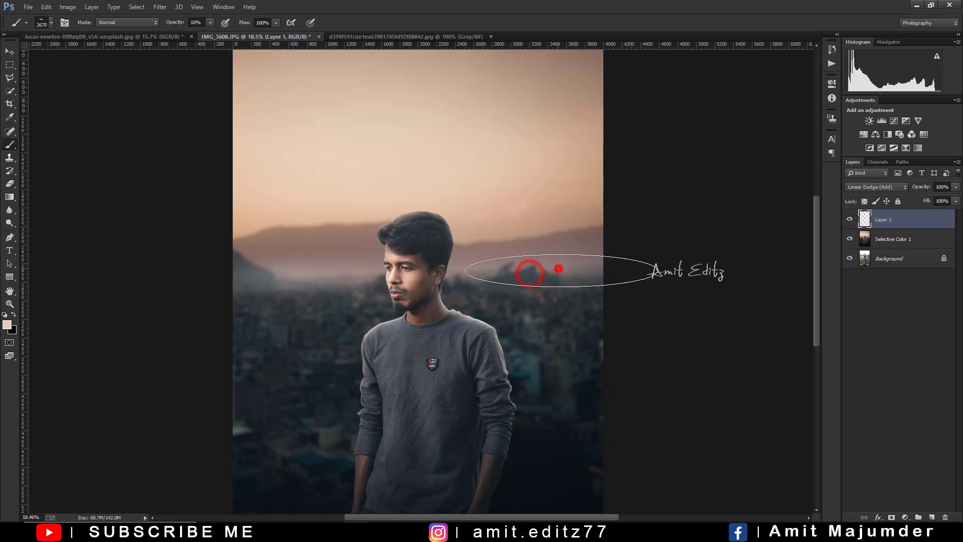
left_click_drag(532, 334, 408, 333)
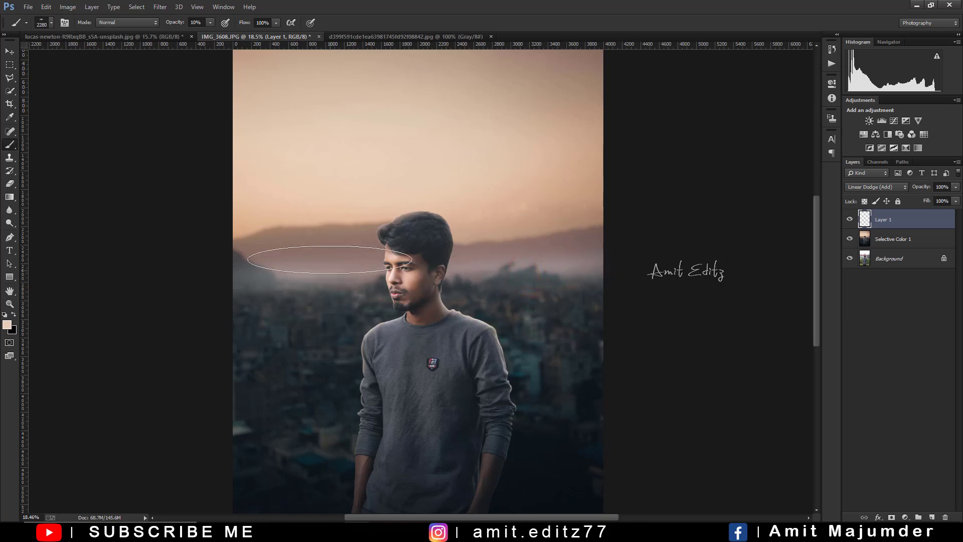
left_click(277, 219)
left_click_drag(403, 214, 457, 217)
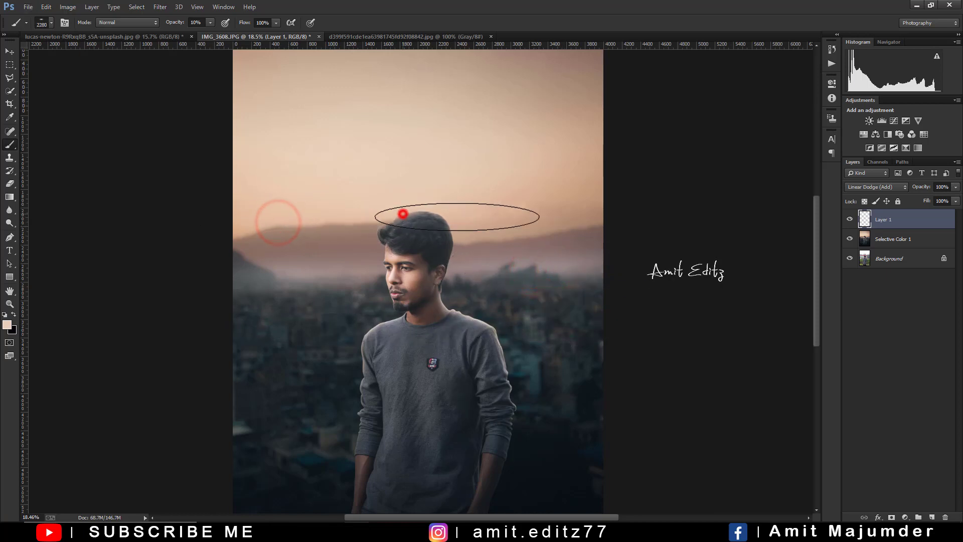
left_click(526, 240)
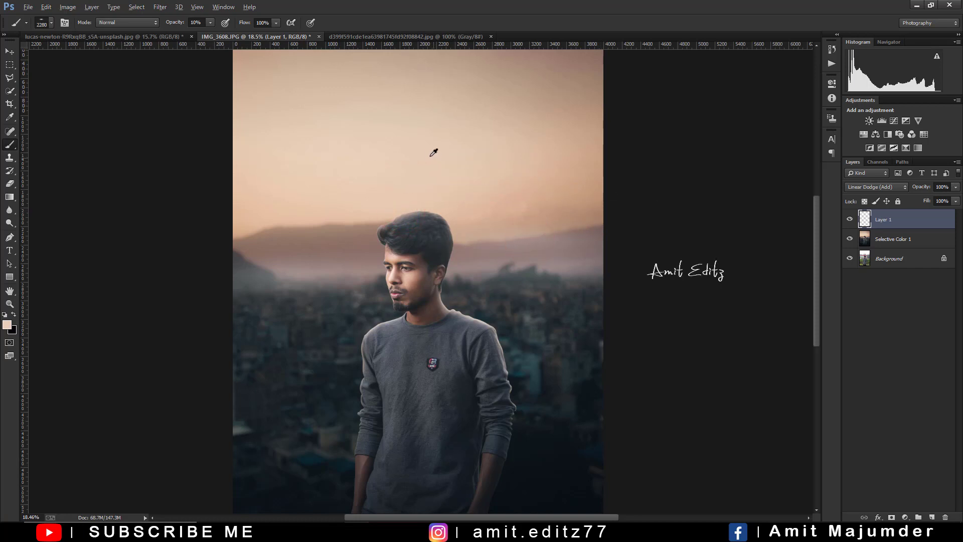
scroll(430, 200, "down", 3)
scroll(474, 230, "down", 2)
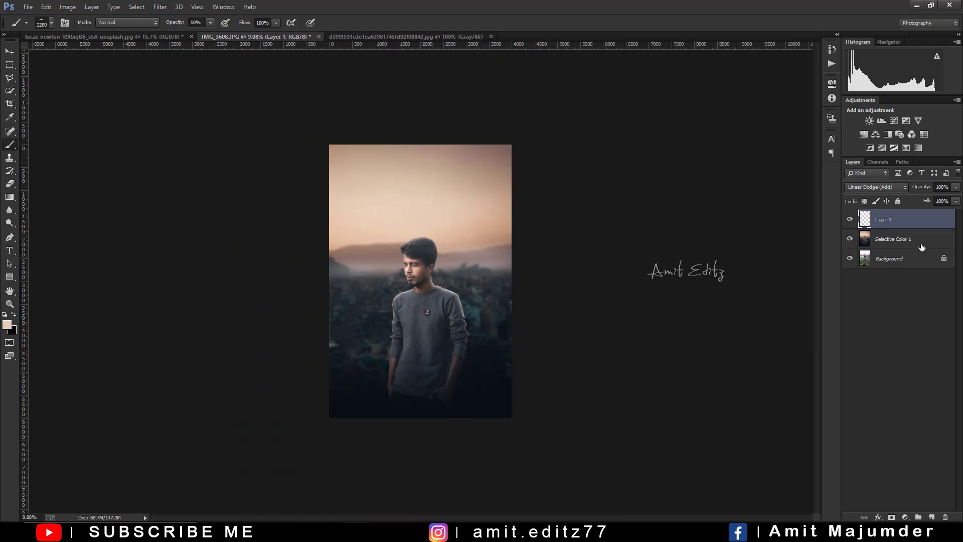
- Delete the earlier haze layer and add a fresh empty layer
scroll(501, 274, "up", 1)
scroll(502, 274, "up", 1)
left_click_drag(921, 221, 945, 517)
left_click(931, 517)
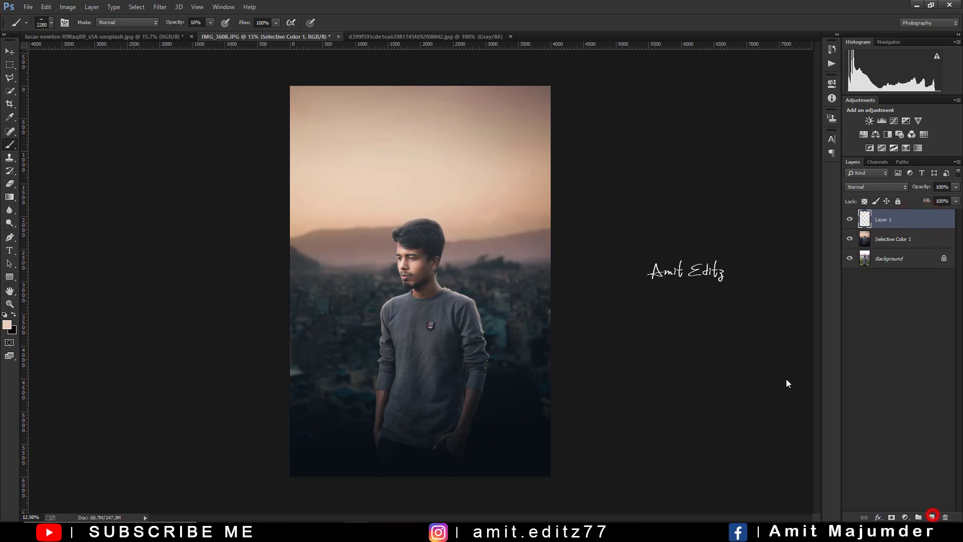
scroll(580, 280, "up", 1)
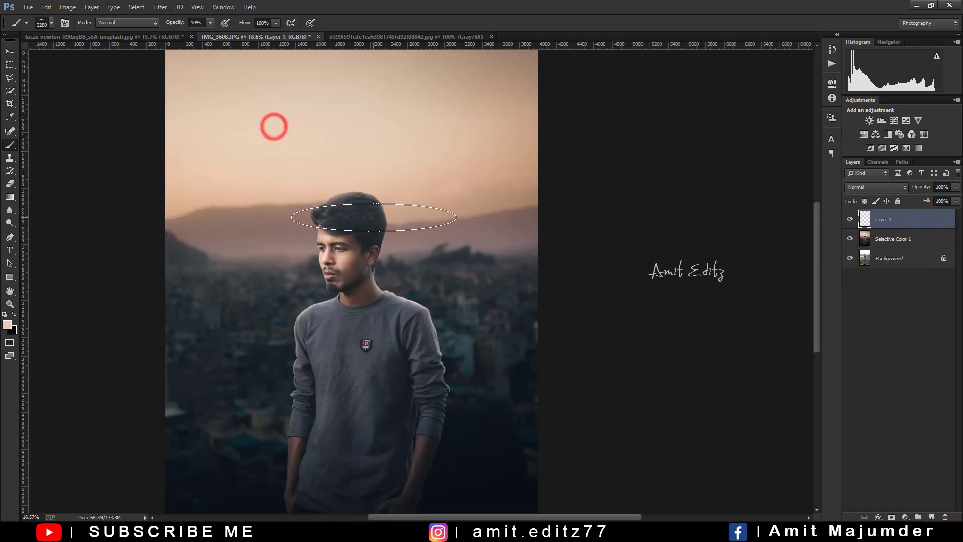
scroll(238, 240, "up", 1)
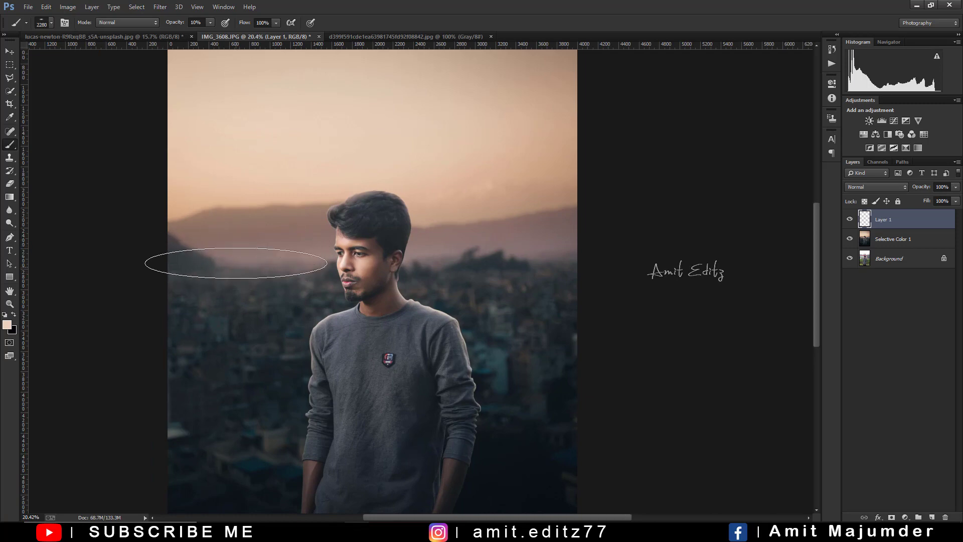
- Paint faint haze over the hills left of the head, the shoulder and the lower-left city
mouse_move(231, 260)
left_mouse_down()
mouse_move(316, 186)
mouse_move(494, 263)
left_mouse_up()
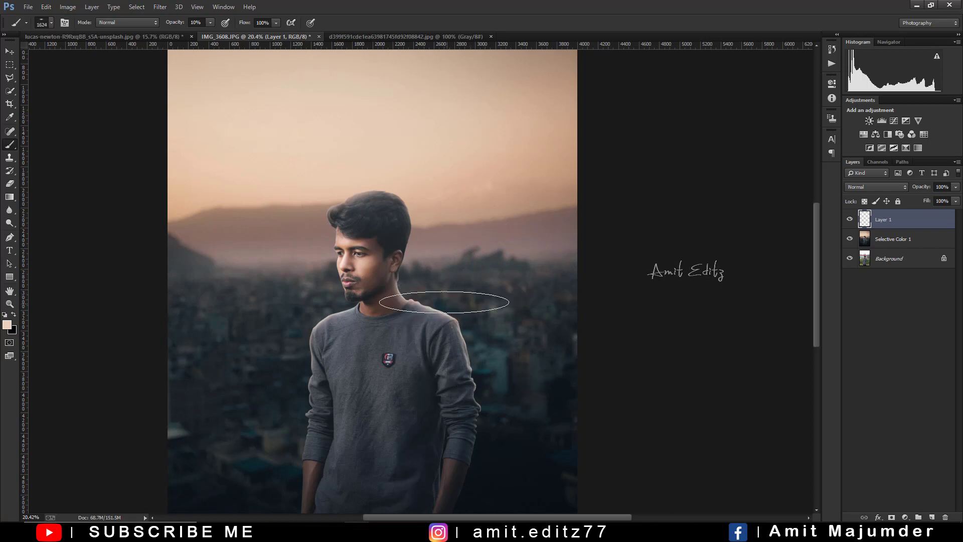
left_click(441, 300)
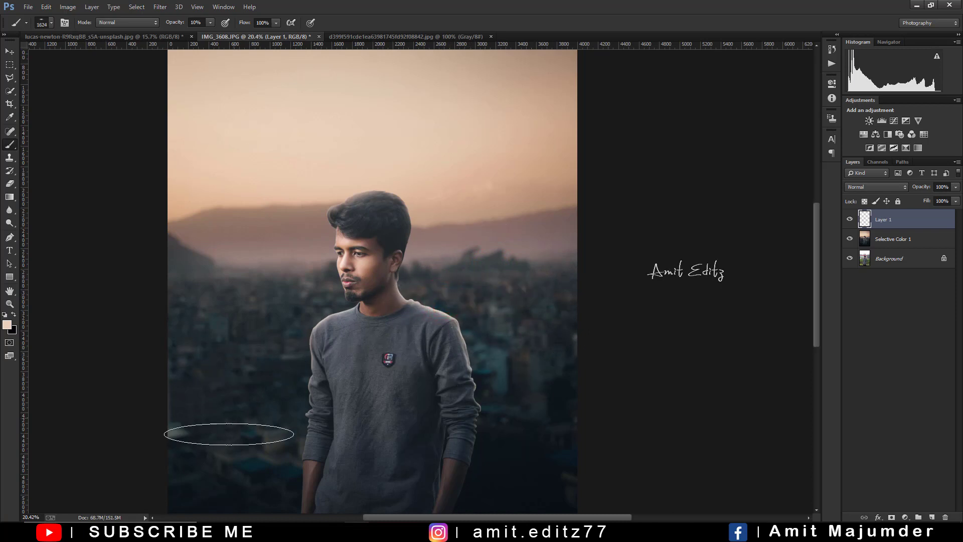
left_click(191, 431)
left_click(248, 465)
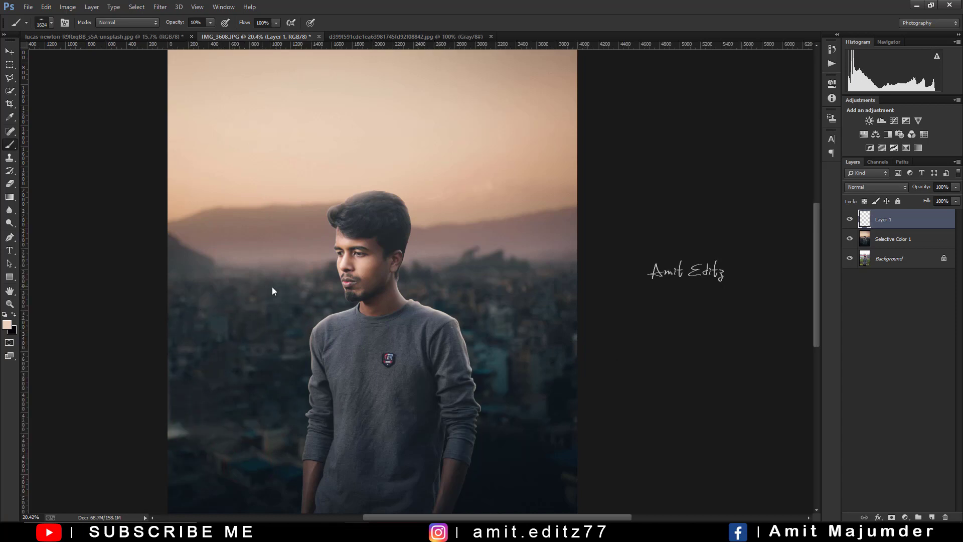
scroll(533, 301, "down", 2)
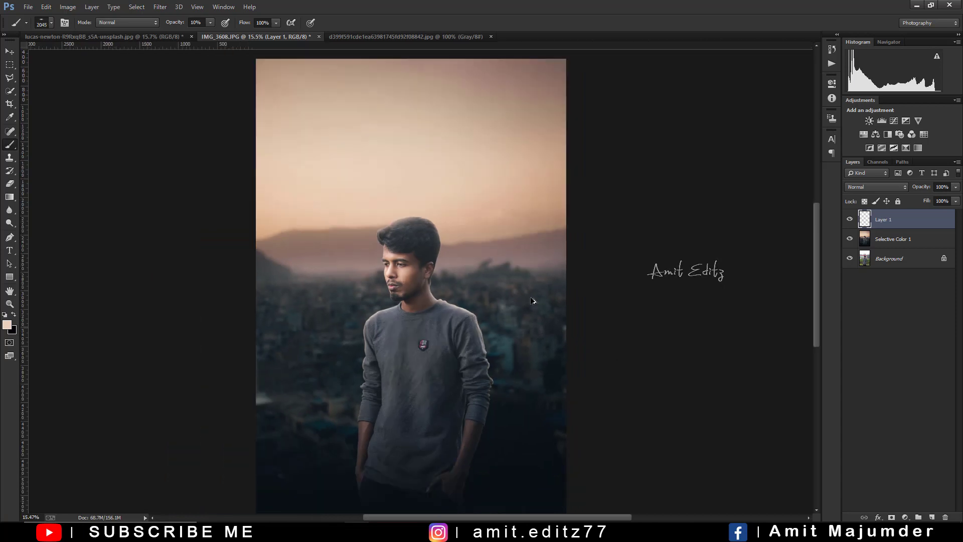
- Lower the brush opacity and haze the hills right of the head and the left sky
right_click(446, 191)
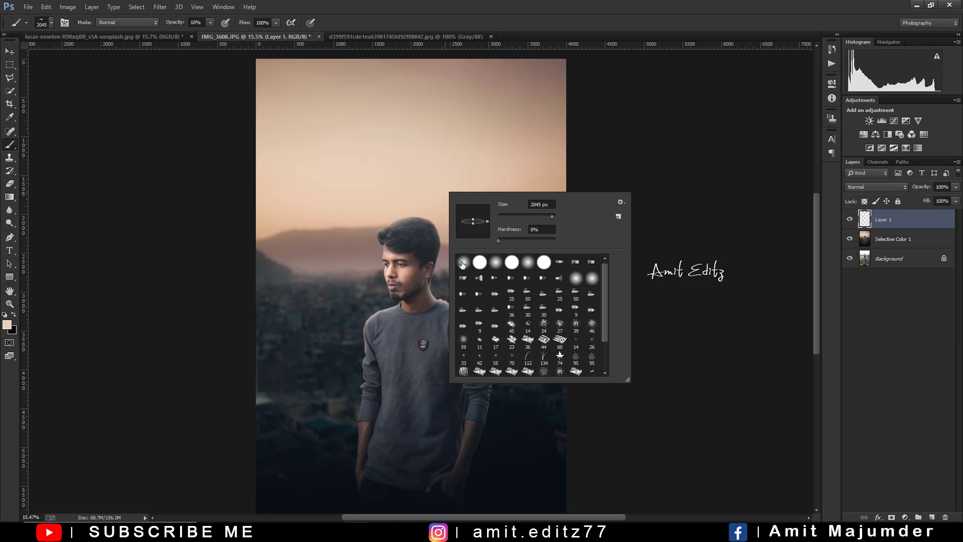
left_click(194, 23)
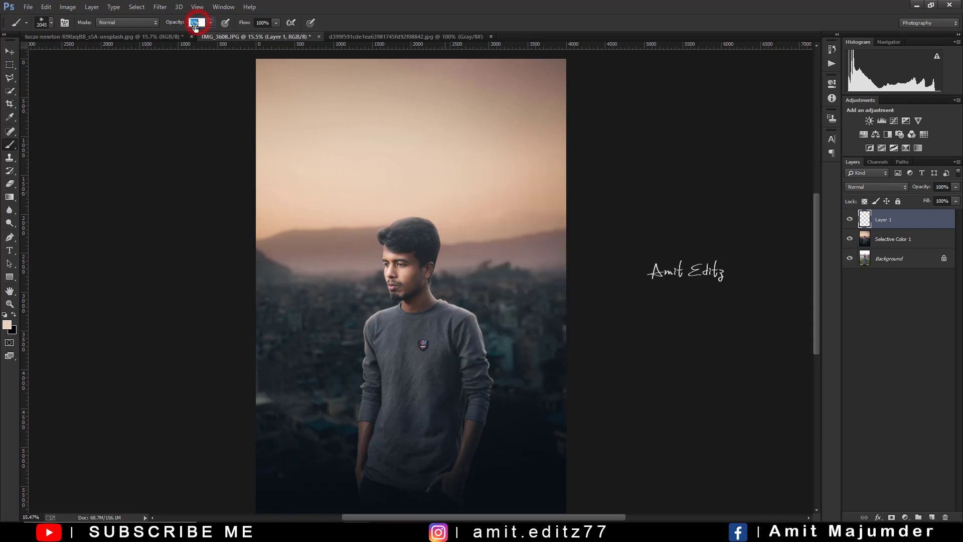
type("7")
left_click(326, 306)
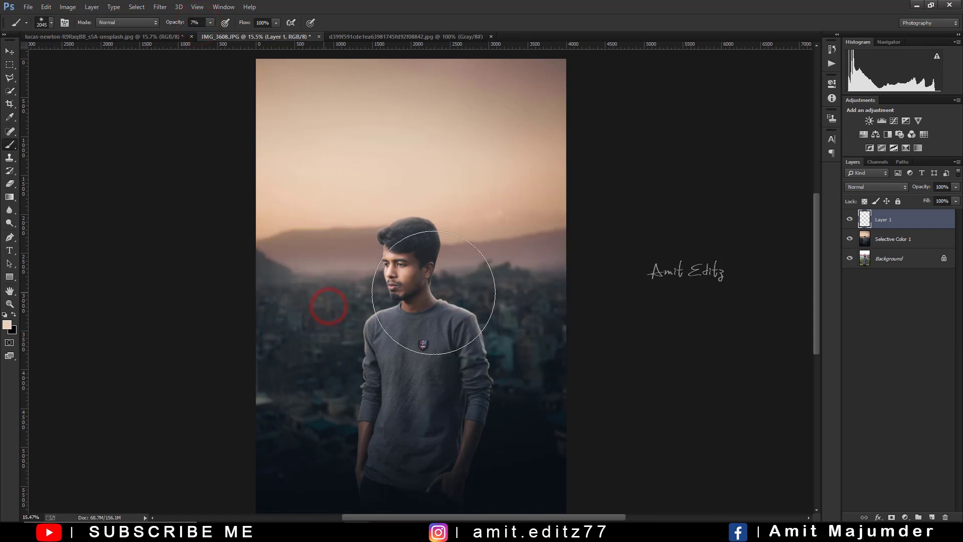
left_click_drag(494, 275, 539, 286)
left_click(512, 206)
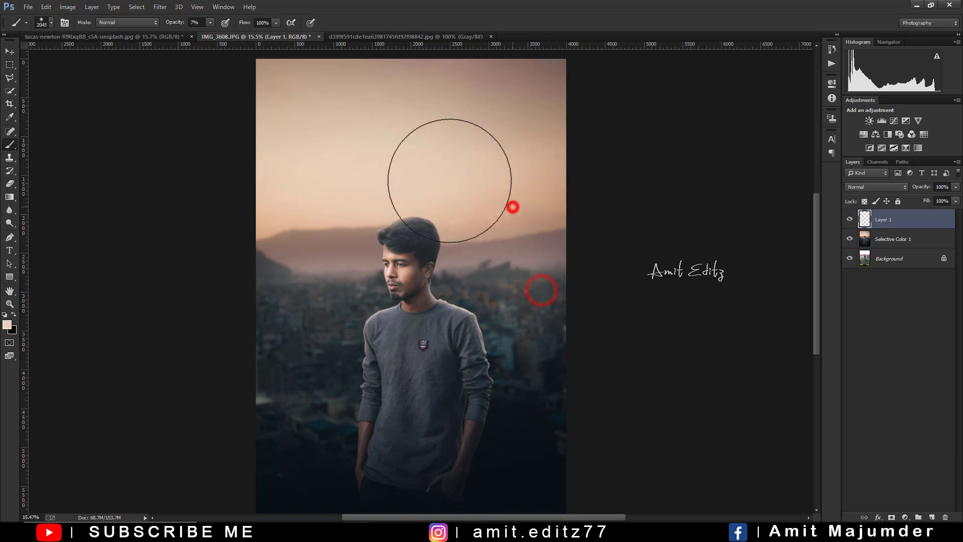
left_click(328, 204)
left_click(273, 204)
left_click(279, 223)
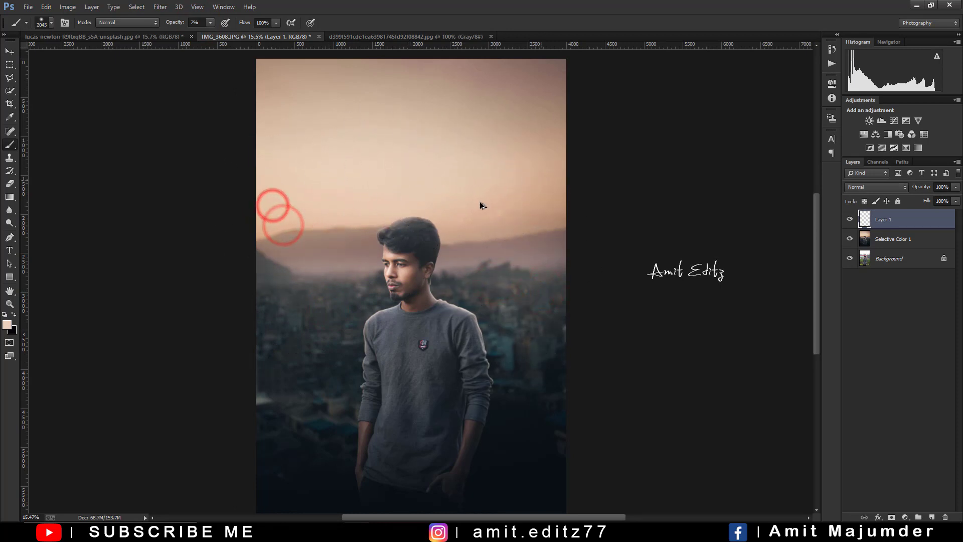
- Merge the haze layer with the Selective Color adjustment
scroll(480, 205, "down", 1)
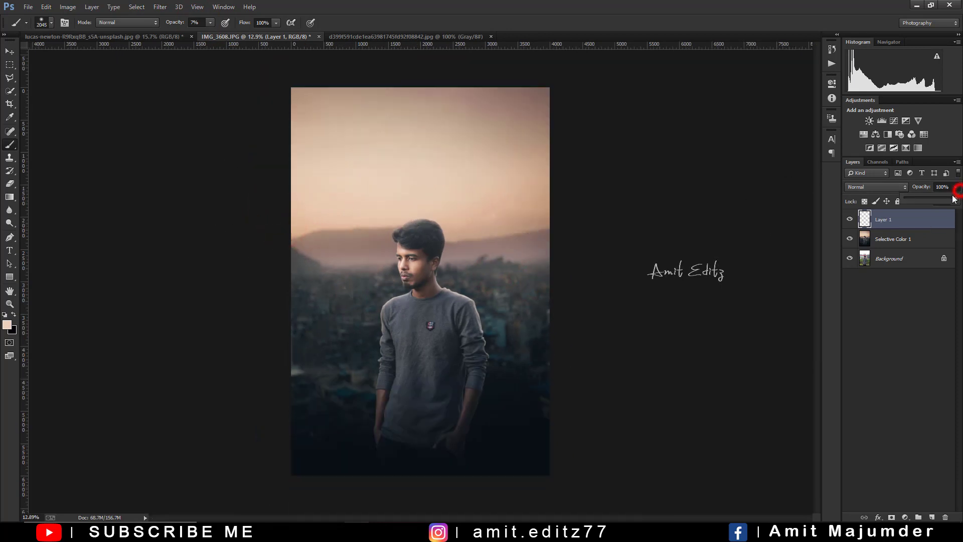
scroll(486, 281, "up", 1)
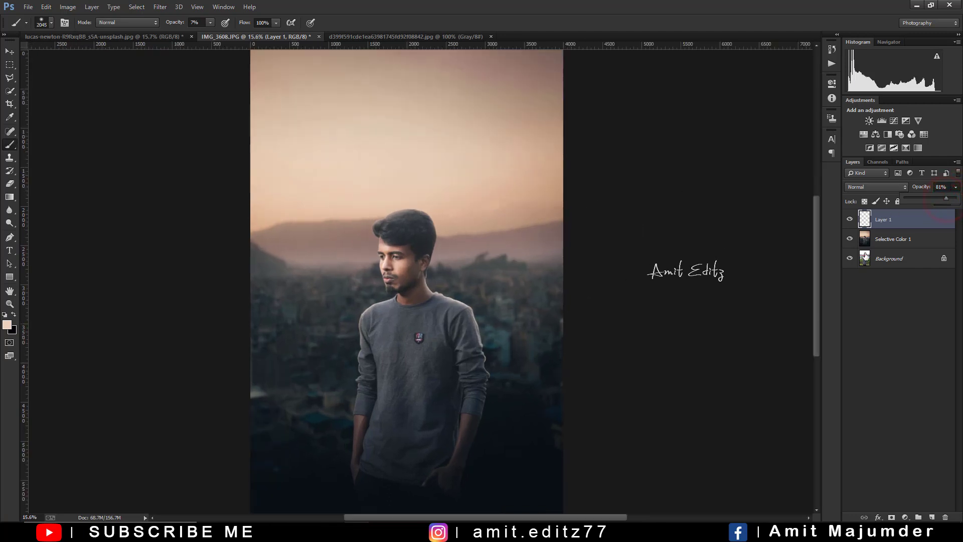
right_click(905, 244)
left_click(816, 365)
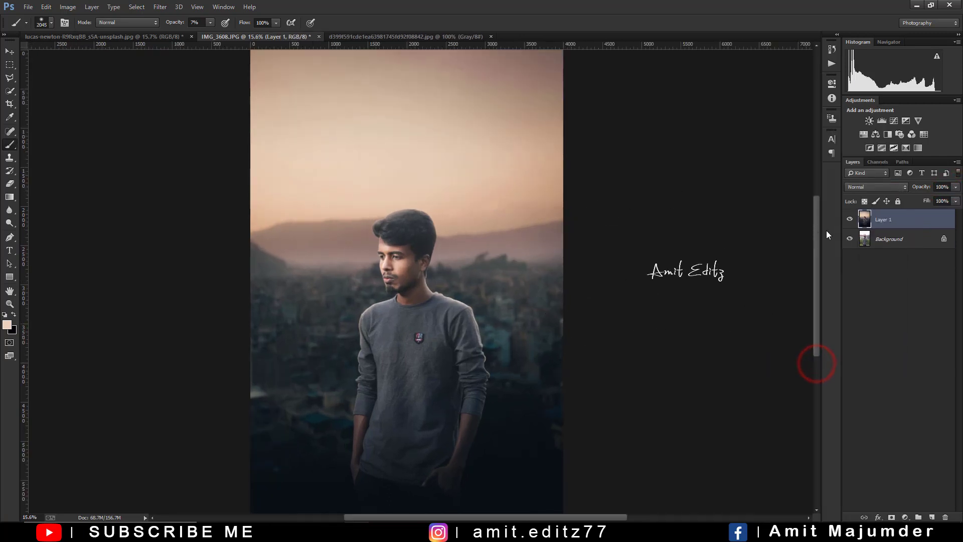
- Toggle Layer 1's visibility to compare the edit with the original photo
left_click(850, 220)
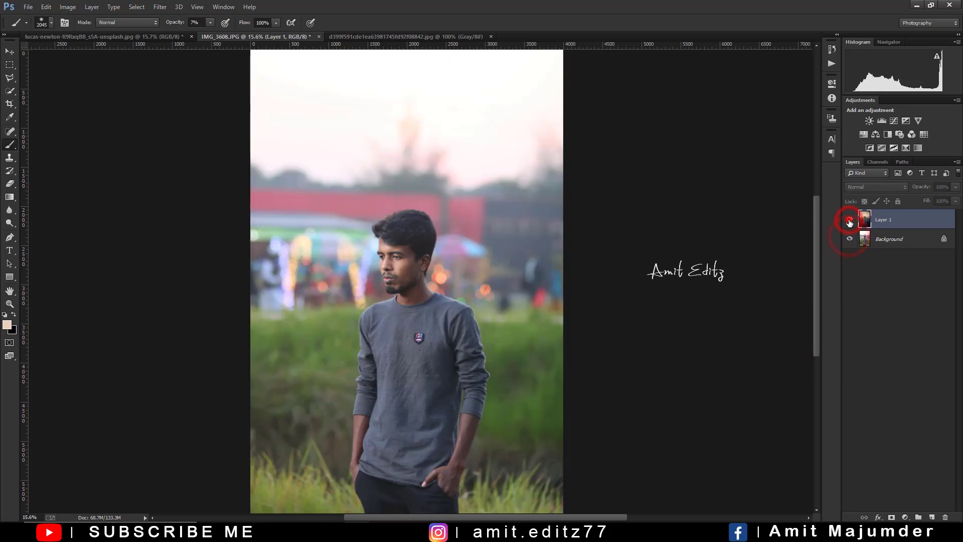
left_click(849, 220)
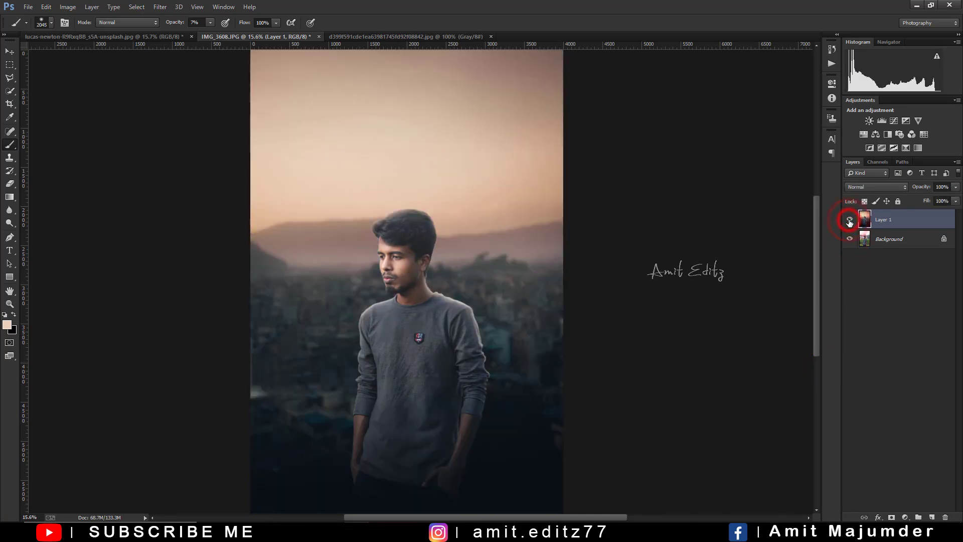
left_click(849, 220)
left_click(849, 220)
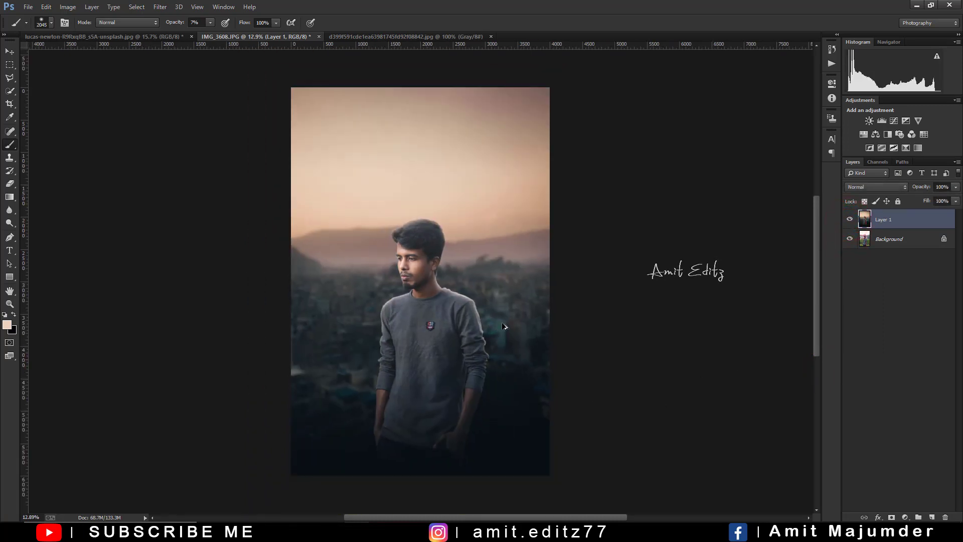
- Add a Photo Filter adjustment layer and preview its presets, from Warming (LBA) to Deep Yellow
left_click(903, 515)
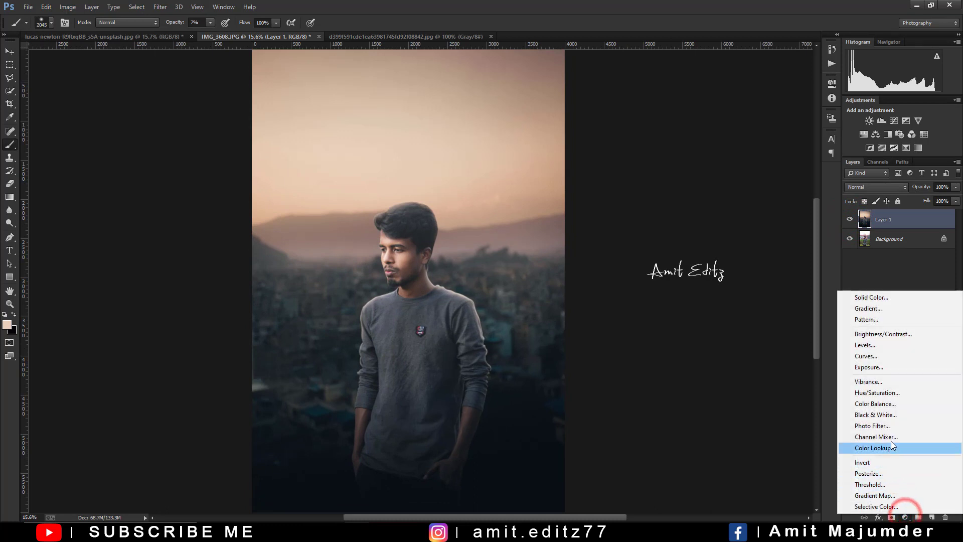
left_click(884, 424)
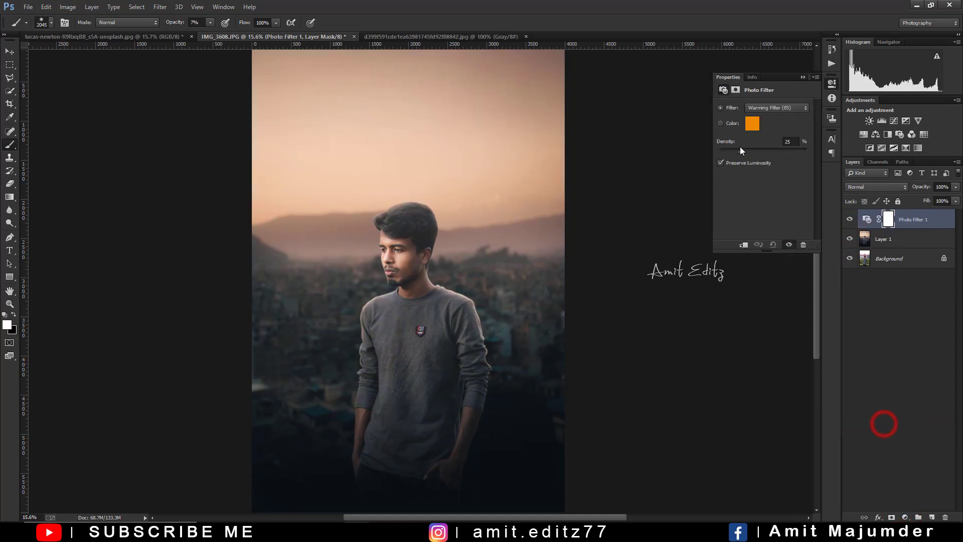
left_click(767, 108)
left_click(764, 127)
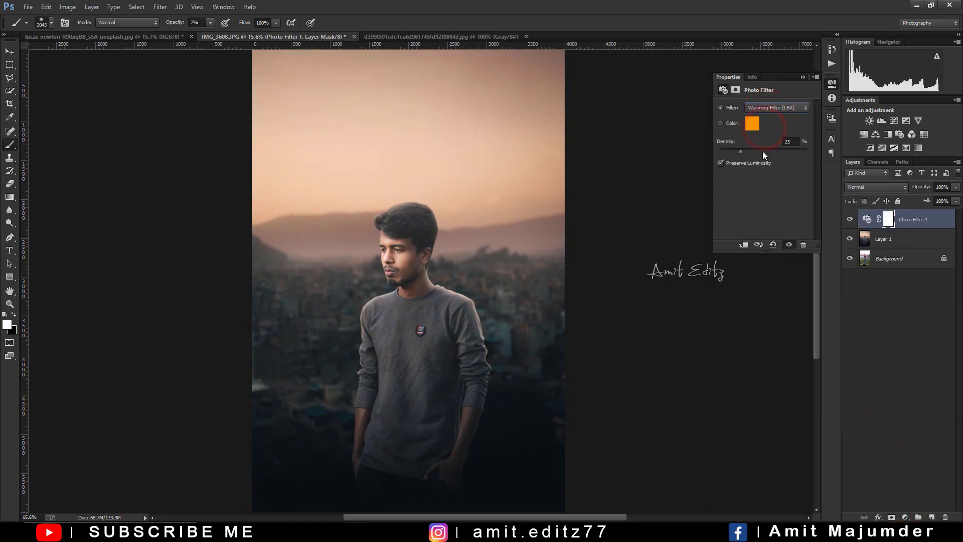
key("Down")
key("Down")
key("Down")
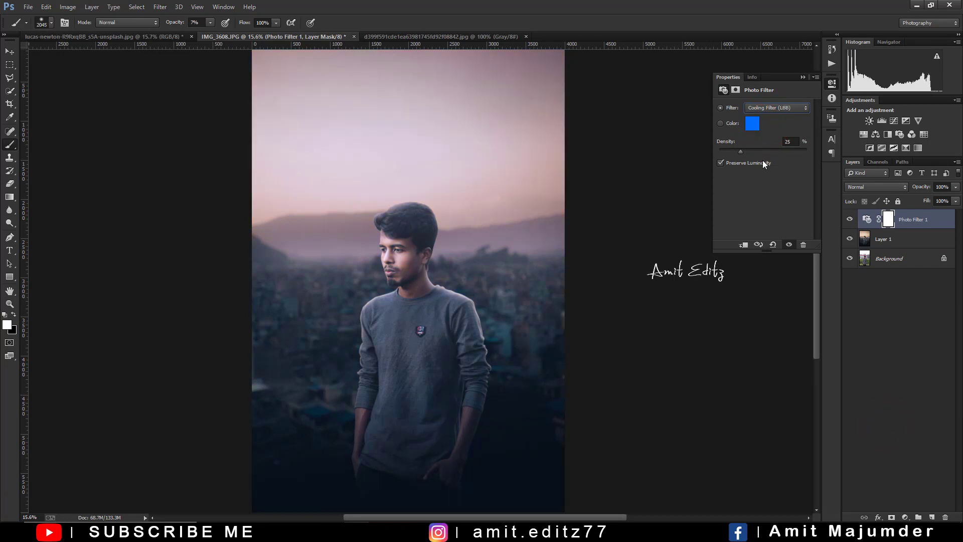
key("Down")
key("Down")
key("Down")
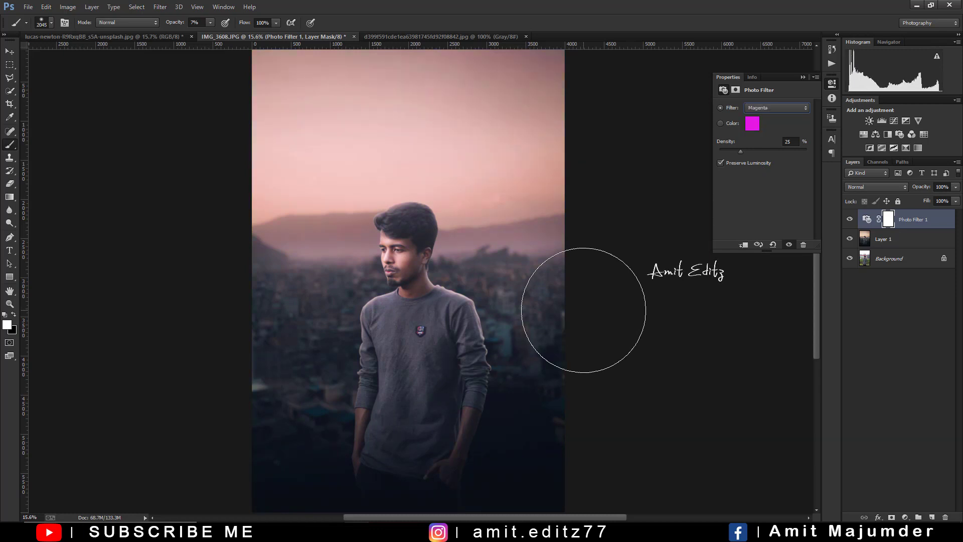
key("Down")
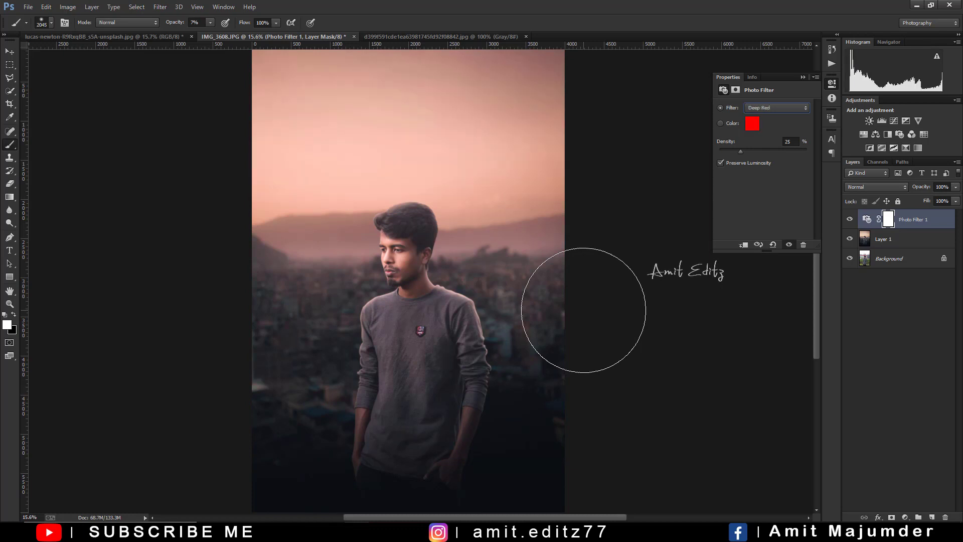
key("Down")
key("Down")
key("Up")
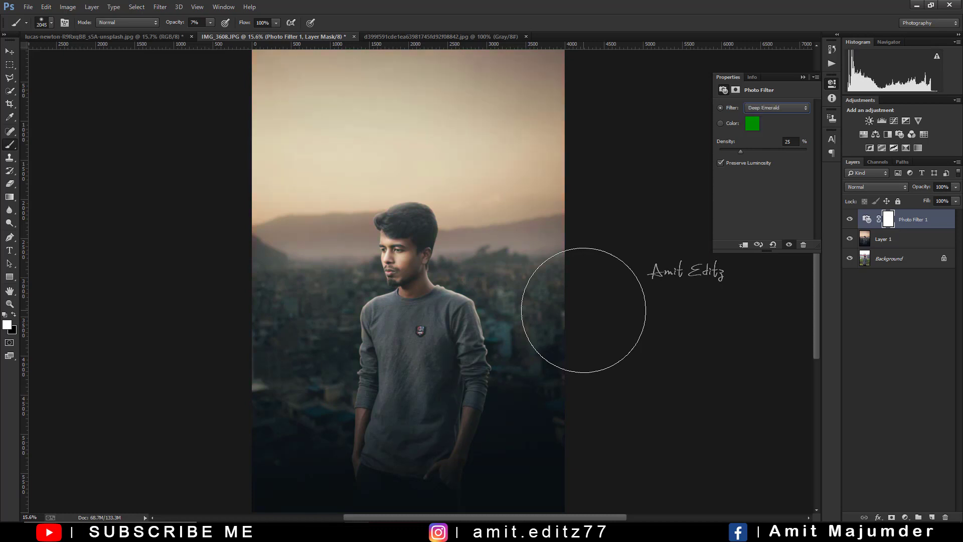
key("Down")
key("Down")
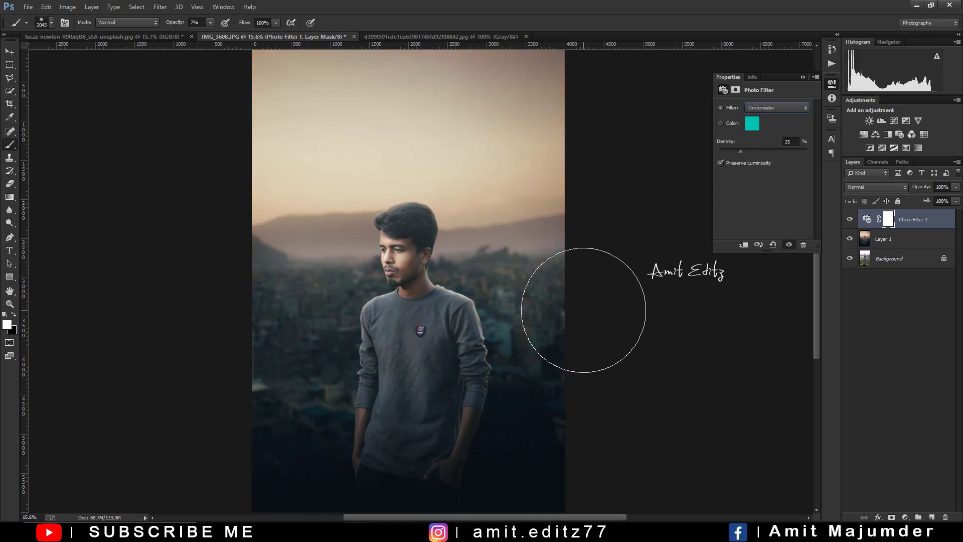
- Settle on the Warming Filter (85) preset and check the image without it
left_click(789, 111)
left_click(769, 119)
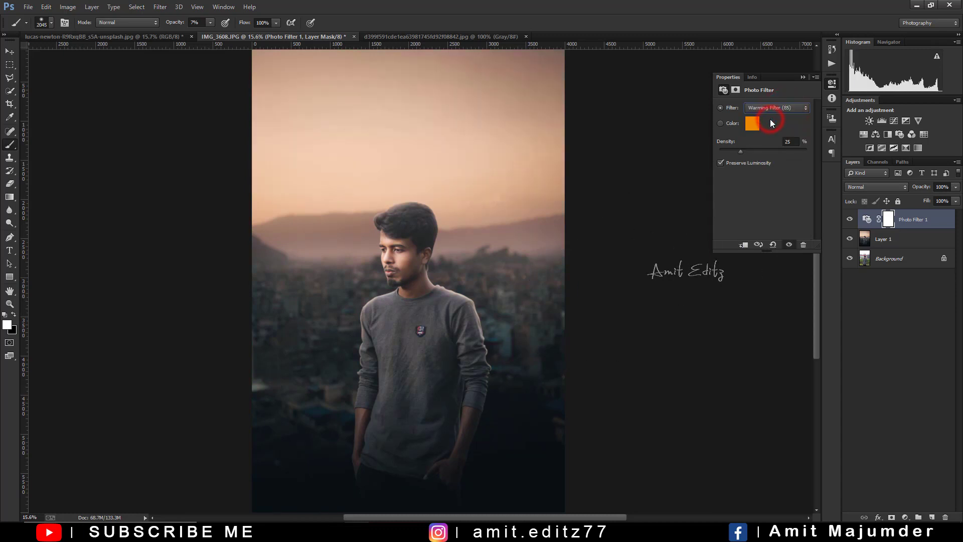
left_click(803, 77)
left_click(850, 220)
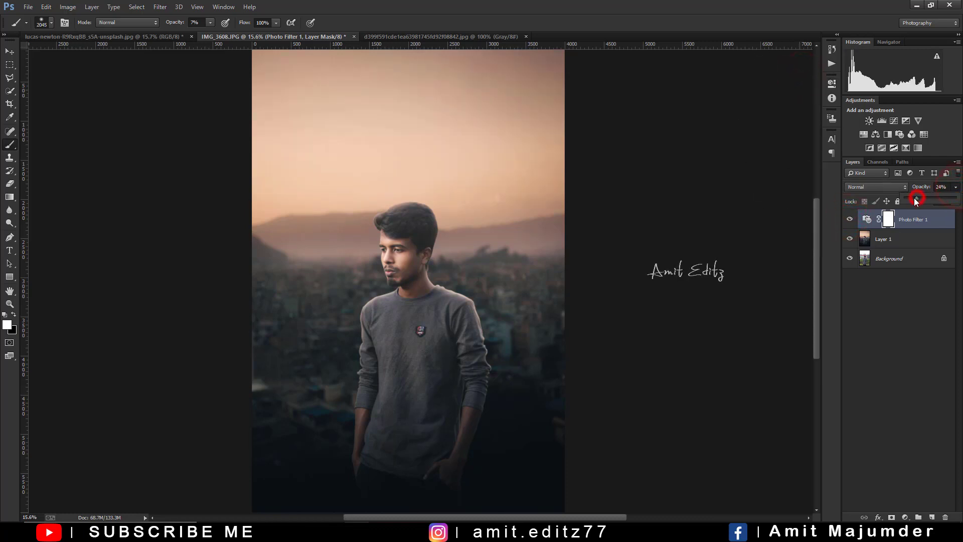
left_click(899, 243, "ctrl")
right_click(899, 242)
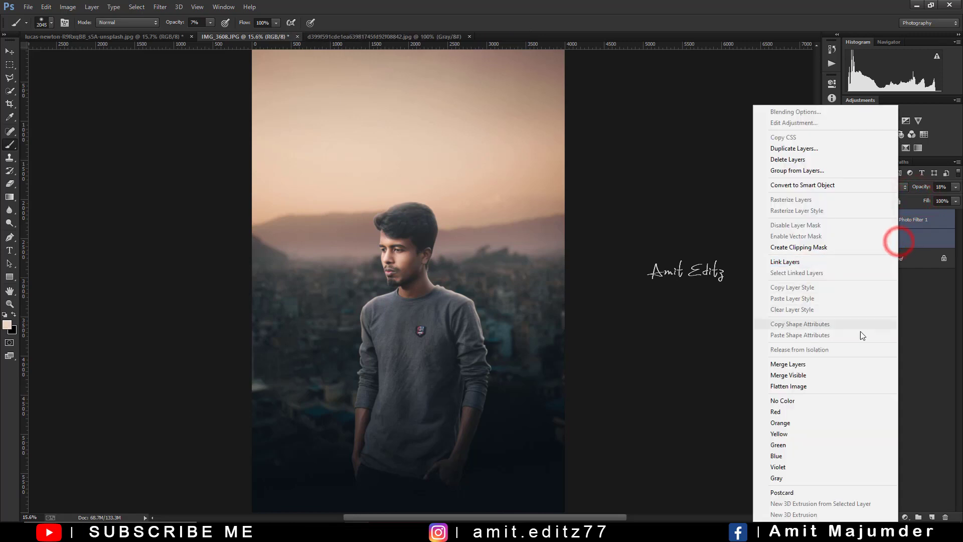
- Merge the Photo Filter into Layer 1 and duplicate the merged layer
left_click(814, 365)
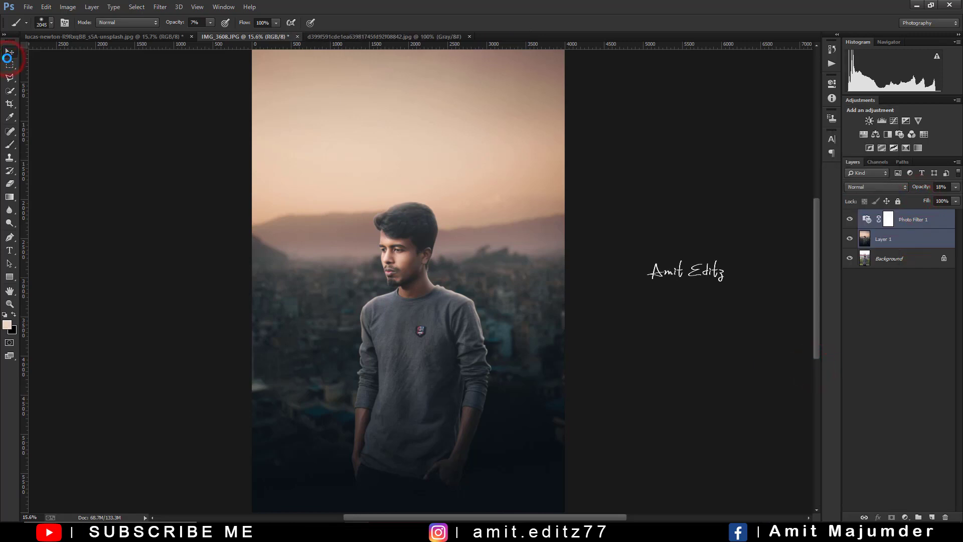
left_click(7, 56)
scroll(441, 213, "up", 2)
scroll(440, 214, "up", 2)
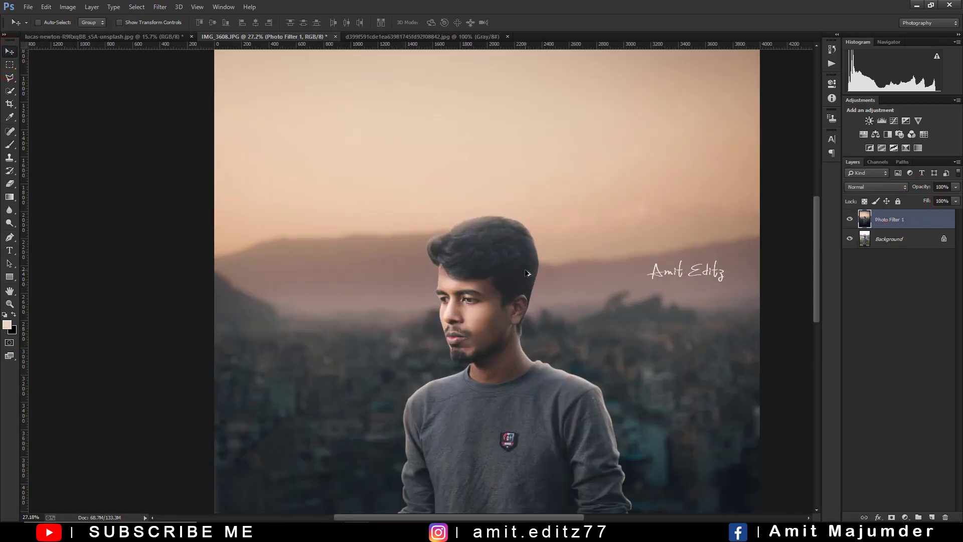
scroll(527, 273, "down", 1)
scroll(527, 273, "down", 2)
scroll(528, 273, "down", 1)
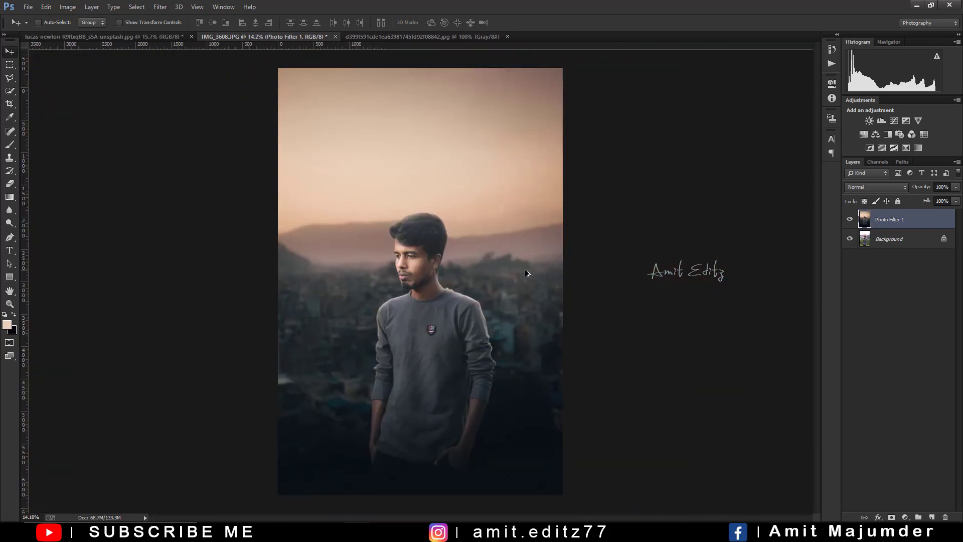
scroll(474, 257, "up", 1)
scroll(474, 257, "down", 1)
mouse_move(912, 219)
left_mouse_down()
mouse_move(938, 457)
mouse_move(932, 517)
left_mouse_up()
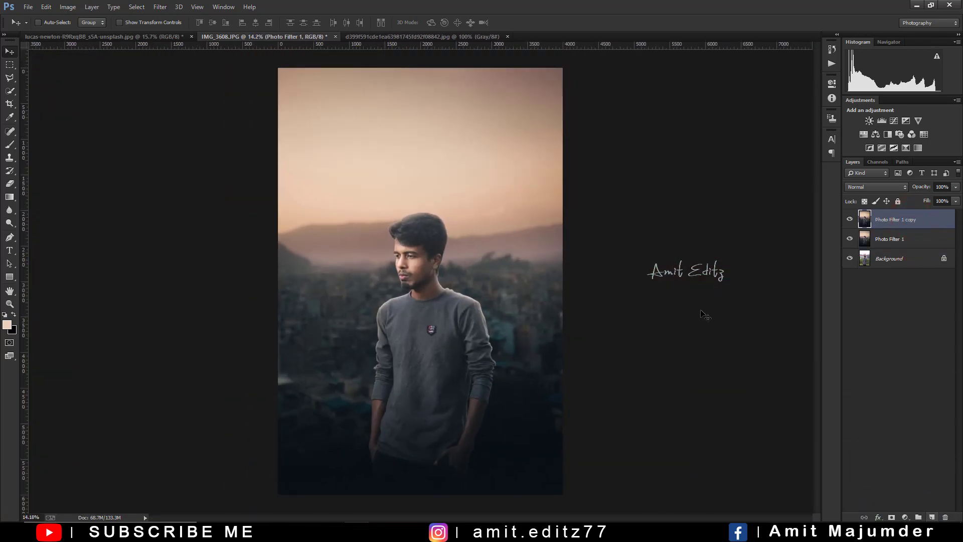
- Apply Filter > Other > High Pass to the copy and blend it in Soft Light
left_click(158, 7)
left_click(314, 241)
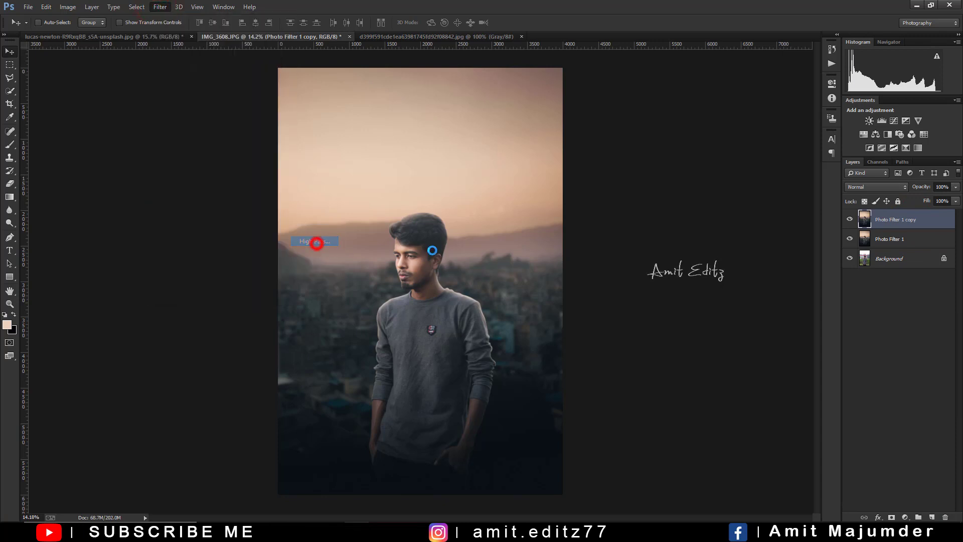
left_click(543, 139)
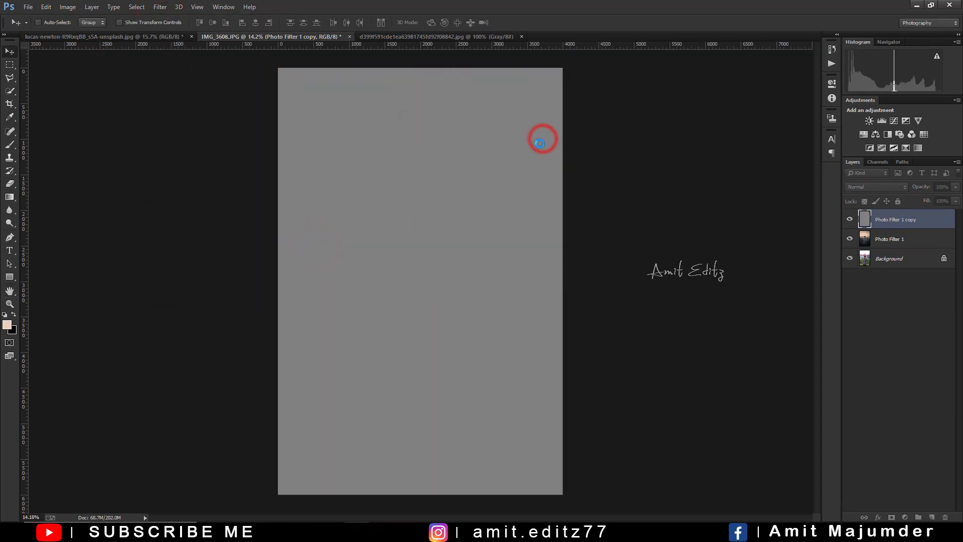
left_click(858, 187)
left_click(852, 327)
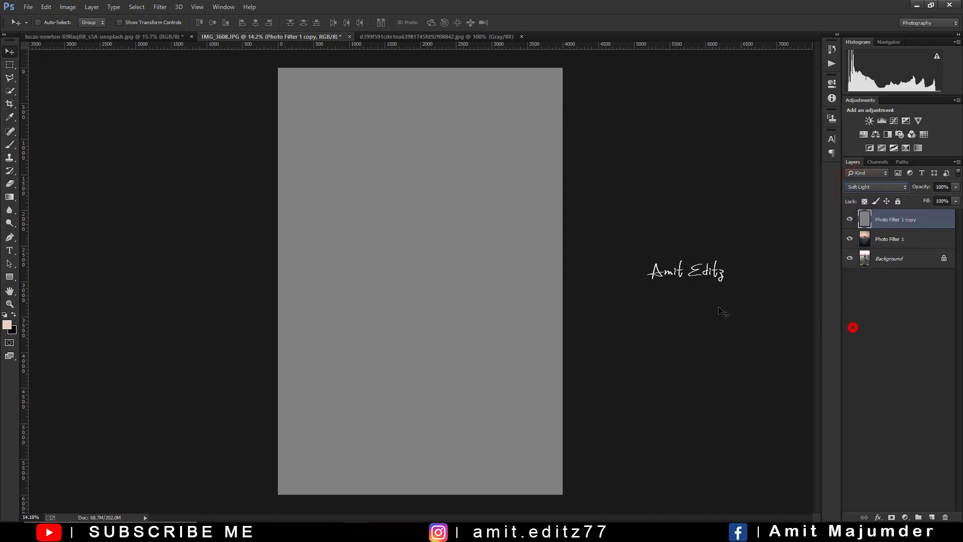
- Toggle the high-pass sharpening layer off and on to compare the result
scroll(409, 252, "up", 2)
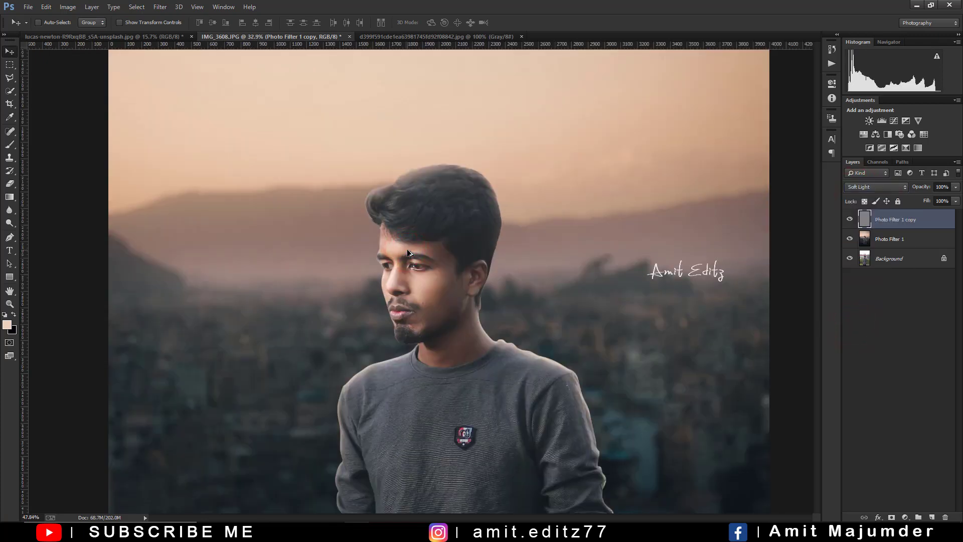
scroll(409, 253, "up", 3)
left_click(849, 220)
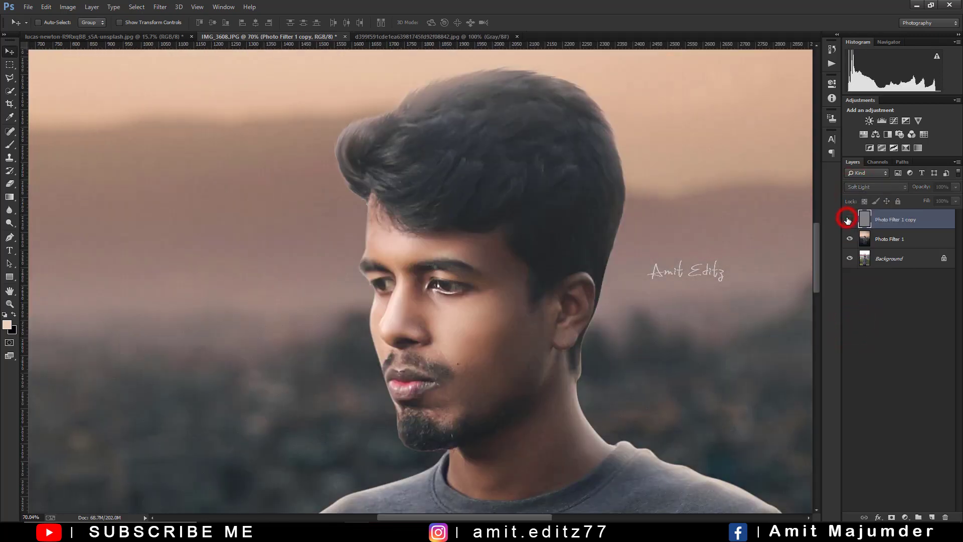
left_click(848, 219)
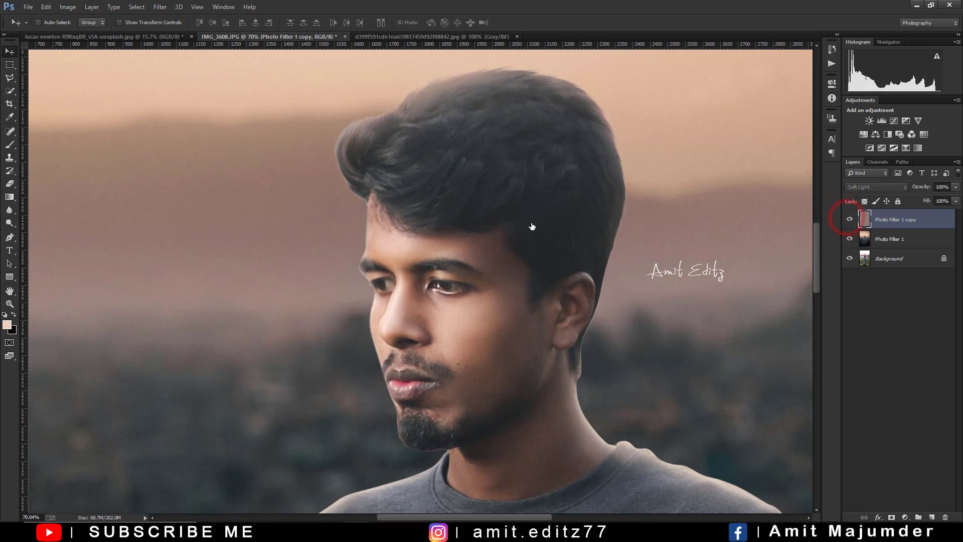
scroll(533, 226, "down", 1)
scroll(532, 227, "down", 2)
scroll(532, 227, "down", 1)
scroll(532, 227, "down", 1)
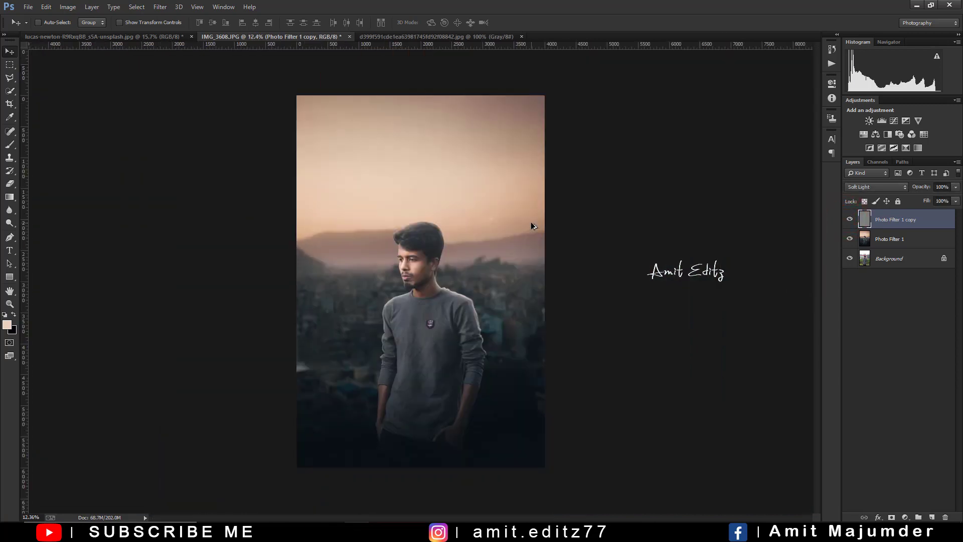
left_click(391, 36)
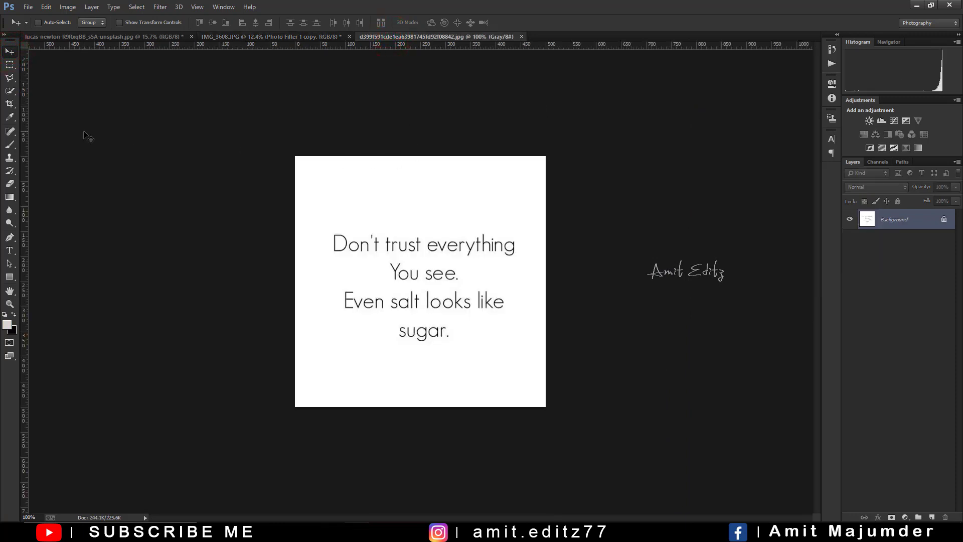
- Invert the quote to white on black, bring it into the portrait and blend it in Screen
key("ctrl+i")
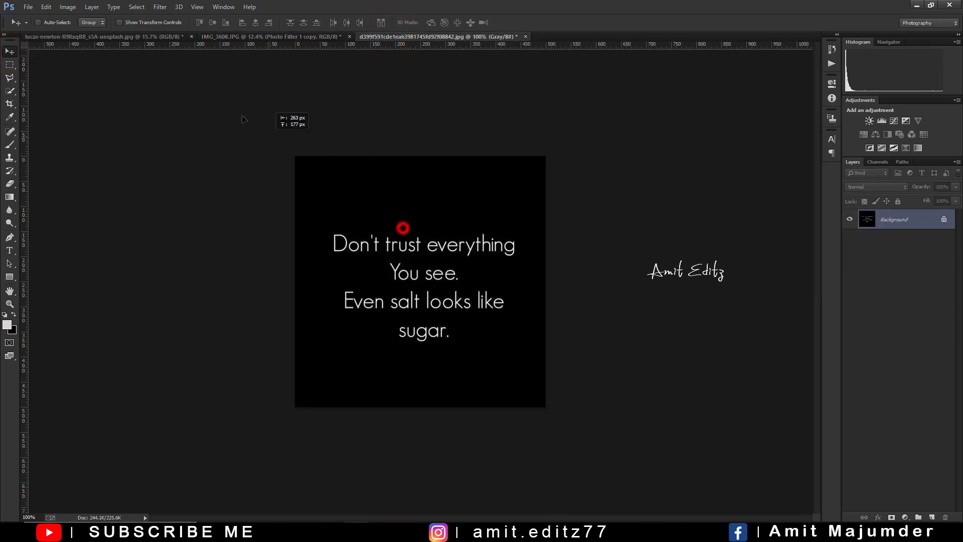
left_click_drag(242, 119, 369, 143)
left_click(859, 188)
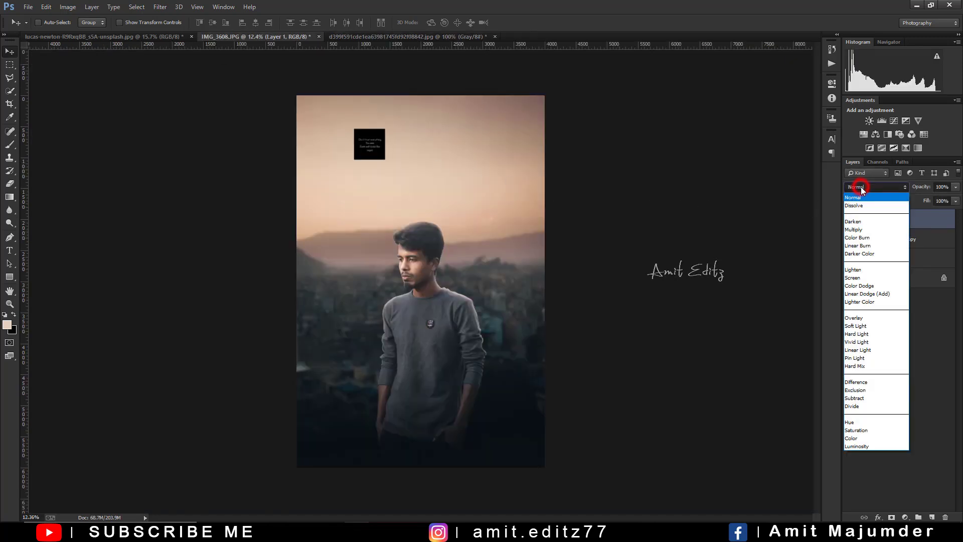
left_click(855, 229)
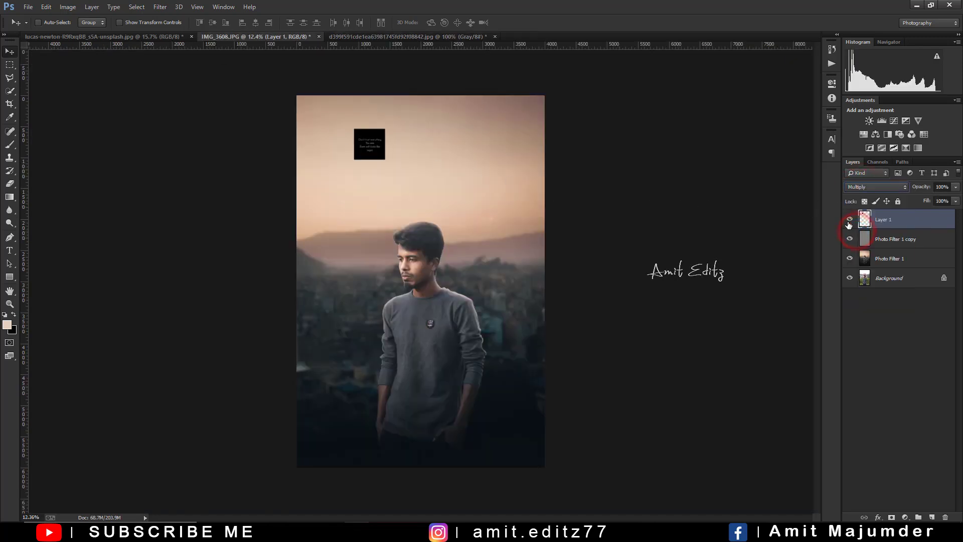
left_click(853, 187)
left_click(852, 277)
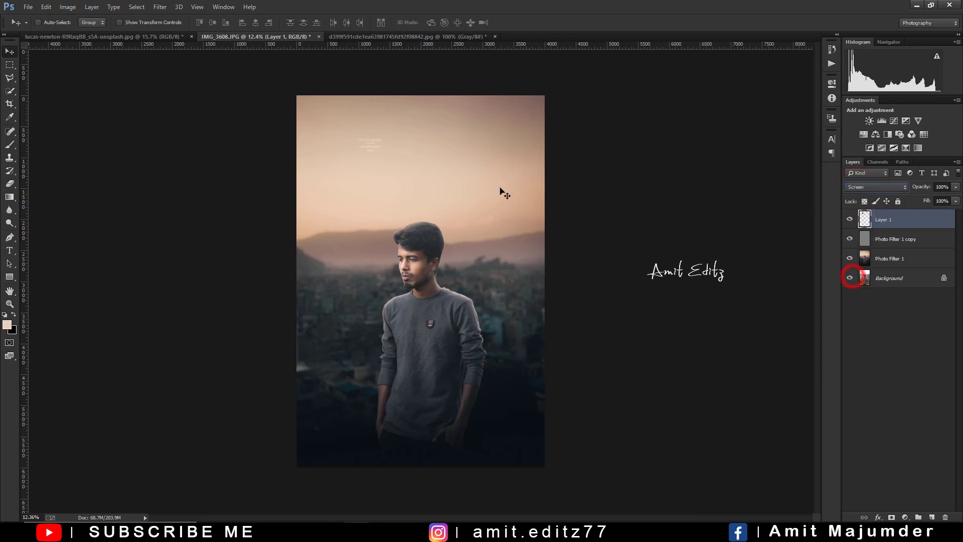
- Enlarge the quote with Free Transform and place it in the upper-left sky
key("ctrl+t")
left_click_drag(389, 128, 415, 98)
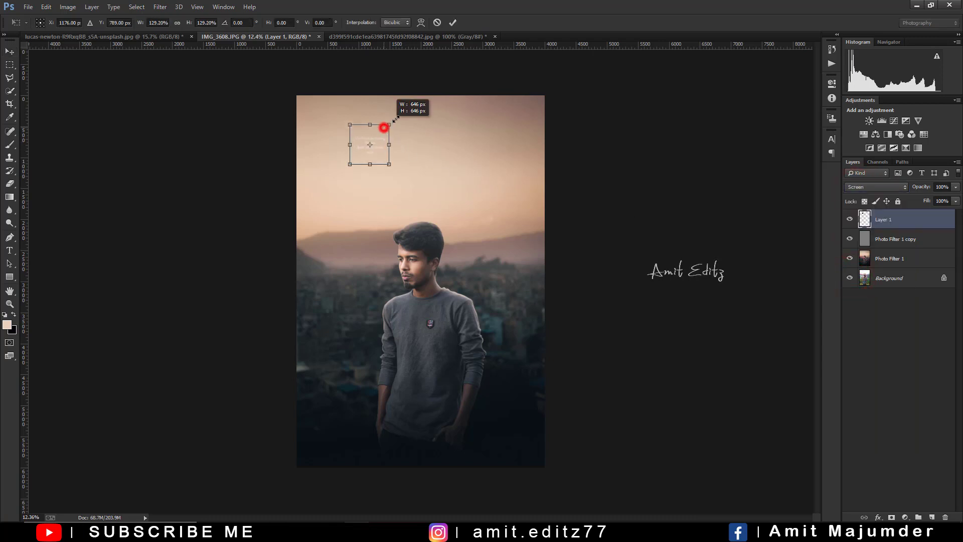
key("Return")
mouse_move(396, 155)
left_mouse_down()
mouse_move(520, 139)
mouse_move(363, 140)
left_mouse_up()
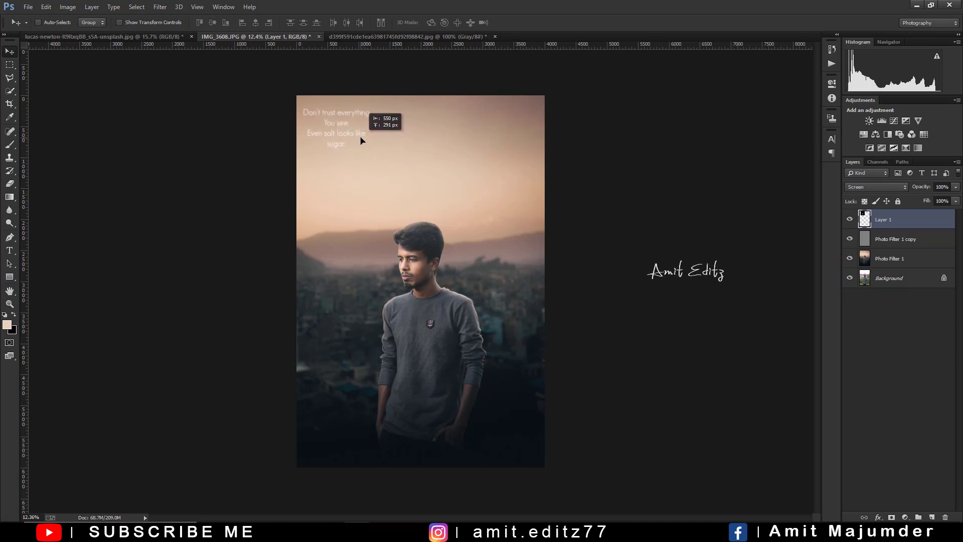
left_click_drag(363, 140, 365, 139)
scroll(389, 179, "down", 1)
scroll(402, 181, "down", 2)
scroll(401, 182, "up", 3)
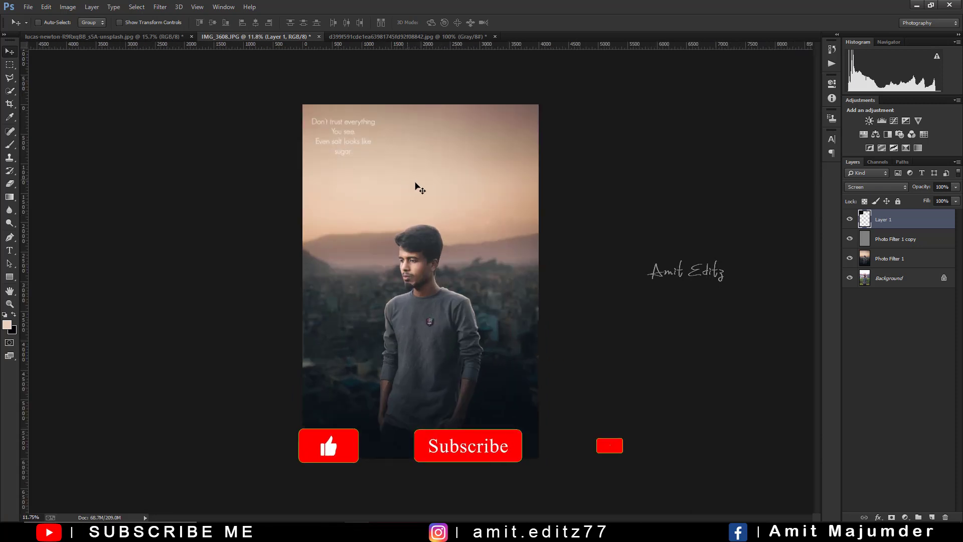
- Pick a soft round brush preset and shrink it to 231 px
left_click(9, 132)
right_click(407, 214)
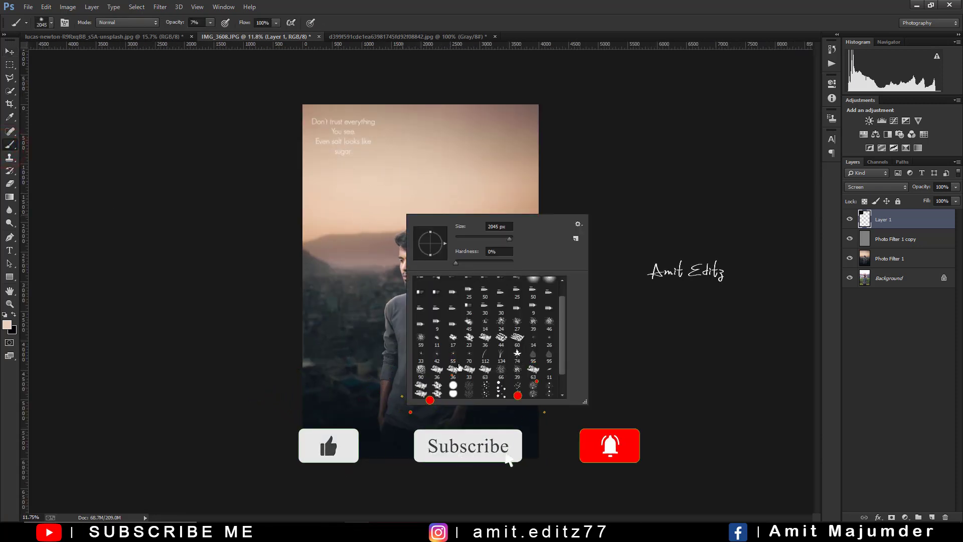
left_click(420, 389)
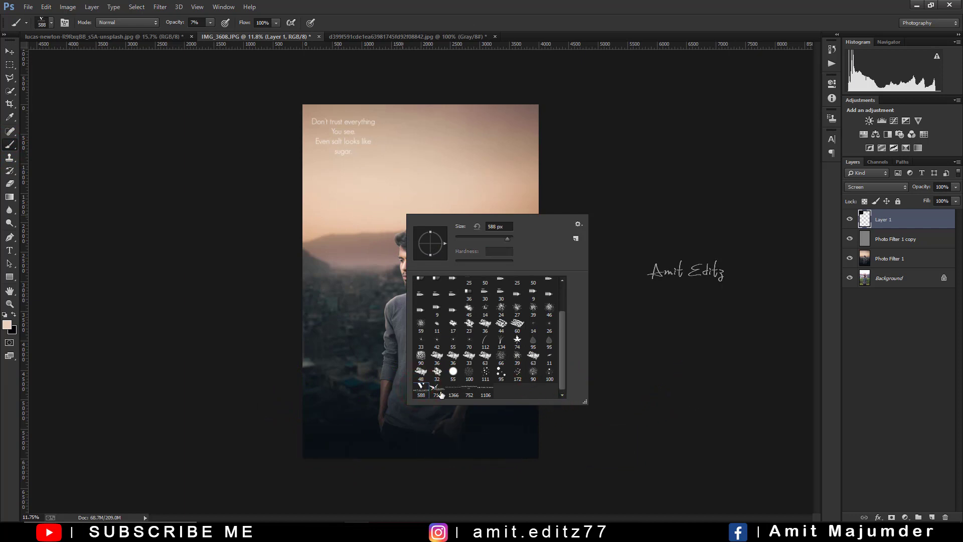
left_click_drag(353, 260, 331, 259)
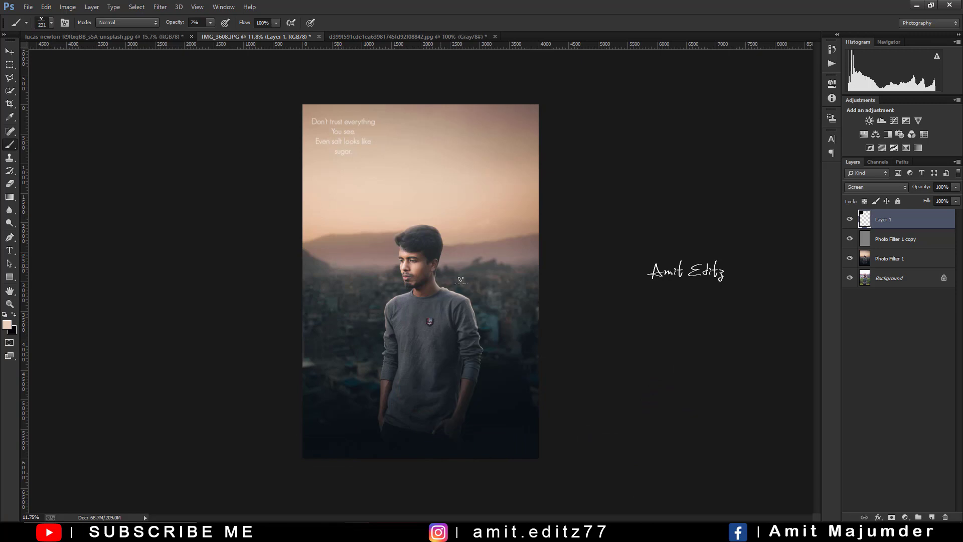
key("ctrl+minus")
key("ctrl+plus")
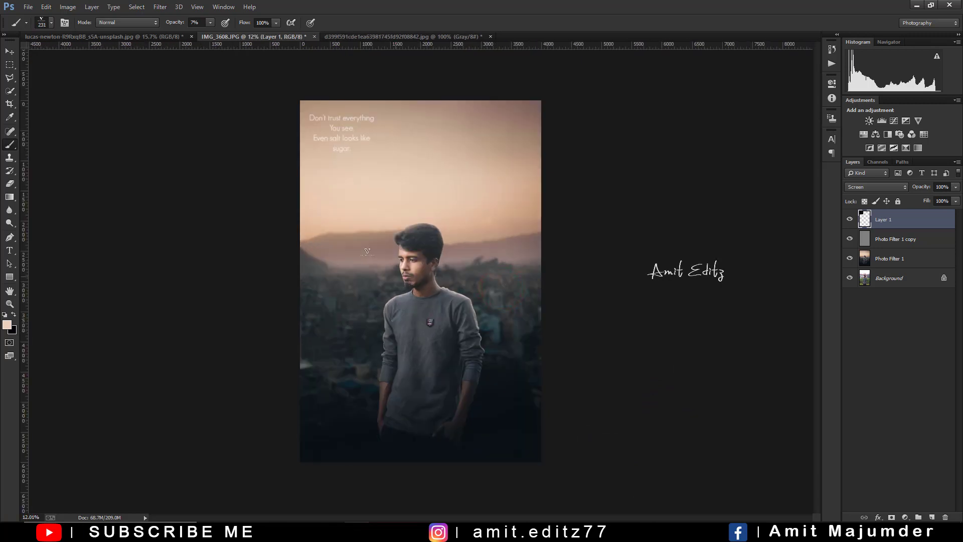
- Set the foreground colour to white (#ffffff) and test a brush mark right of the head
left_click(7, 325)
left_click_drag(671, 355, 636, 316)
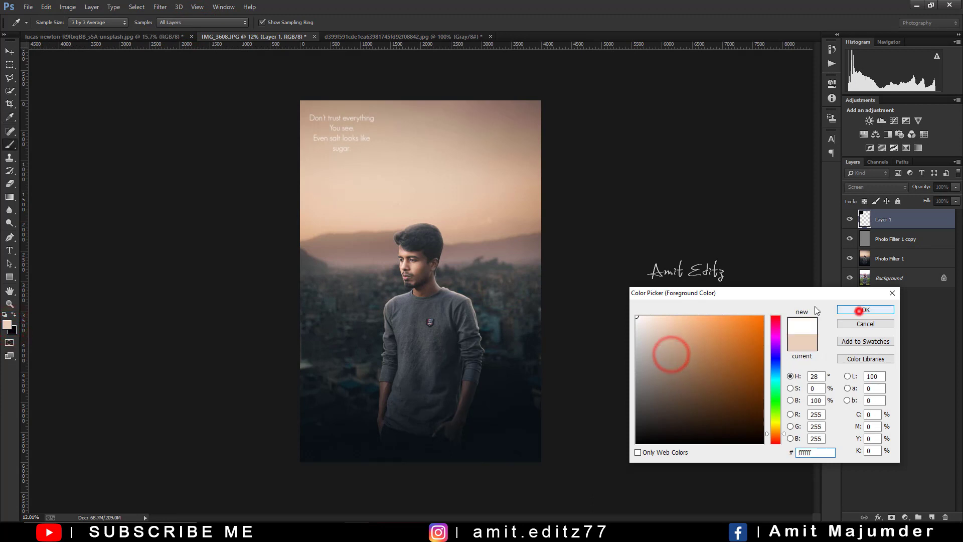
left_click(858, 310)
left_click_drag(506, 287, 520, 304)
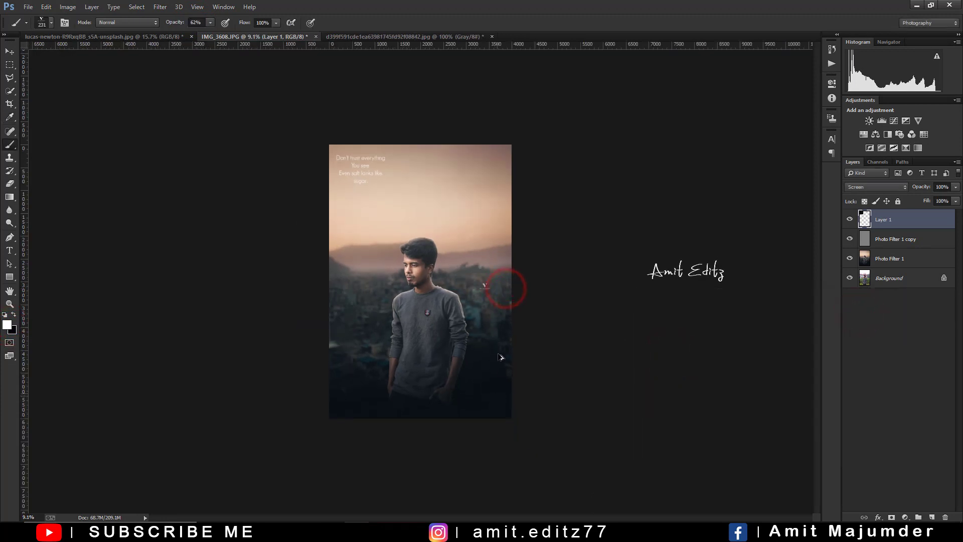
- Recheck the brush presets, then switch to the Move tool
scroll(520, 304, "down", 2)
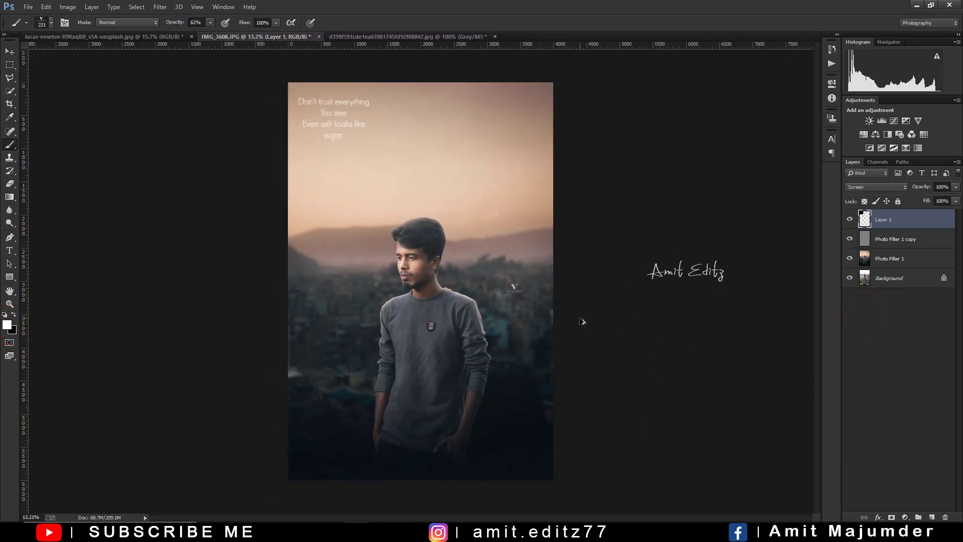
right_click(411, 301)
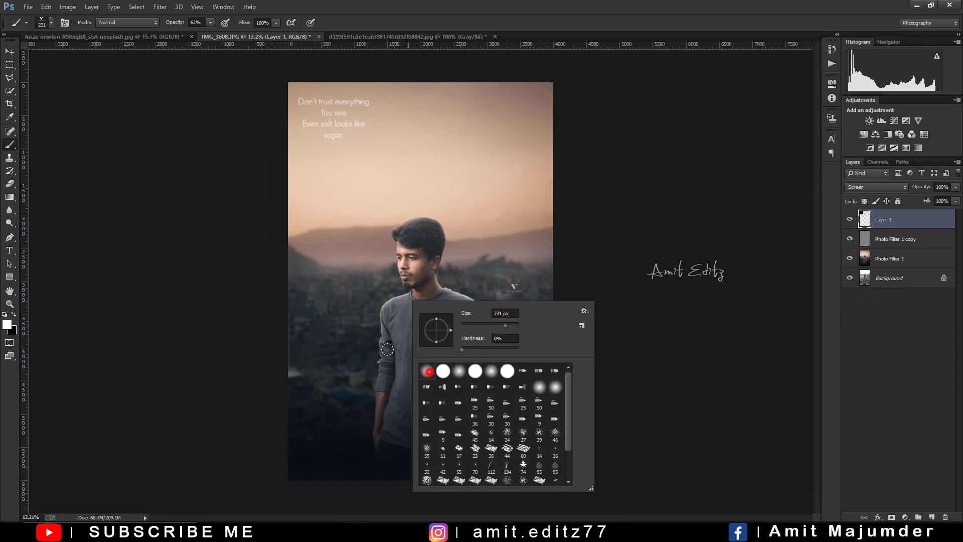
left_click(9, 51)
scroll(410, 229, "down", 1)
scroll(410, 230, "down", 1)
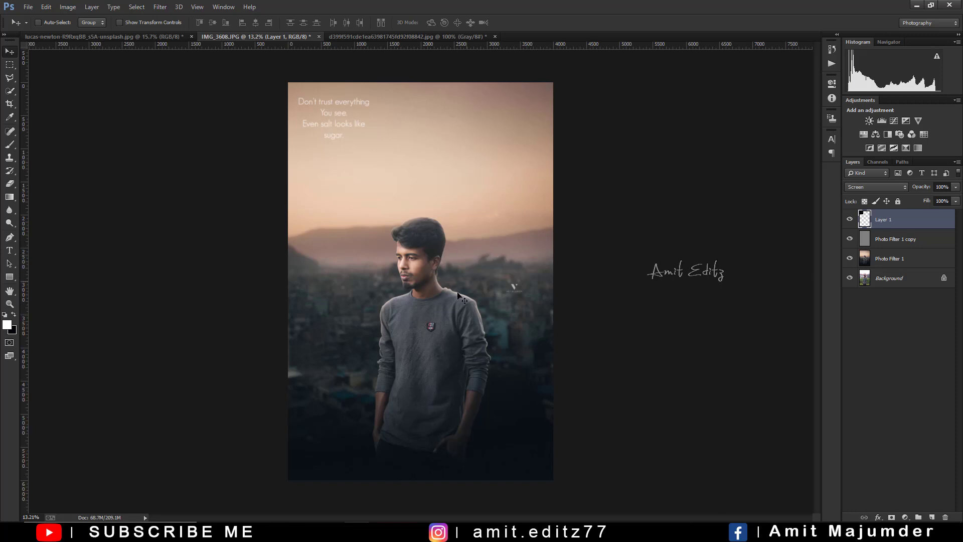
scroll(495, 259, "up", 3)
scroll(494, 281, "down", 1)
scroll(494, 286, "down", 2)
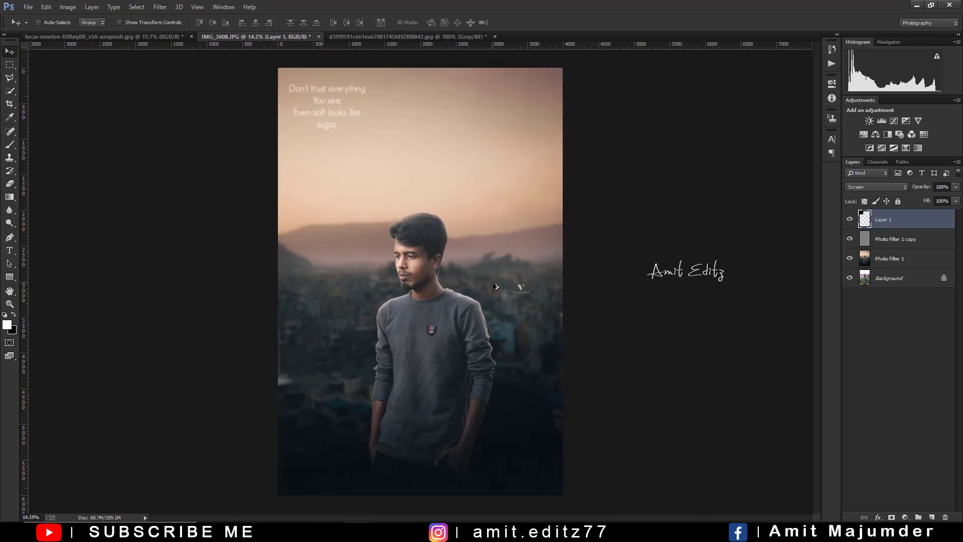
scroll(441, 292, "down", 2)
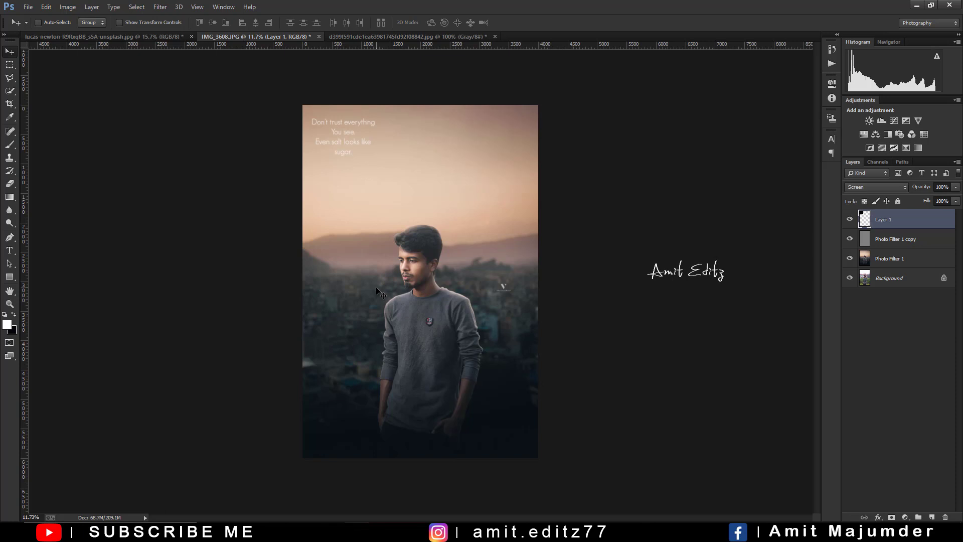
scroll(377, 291, "up", 2)
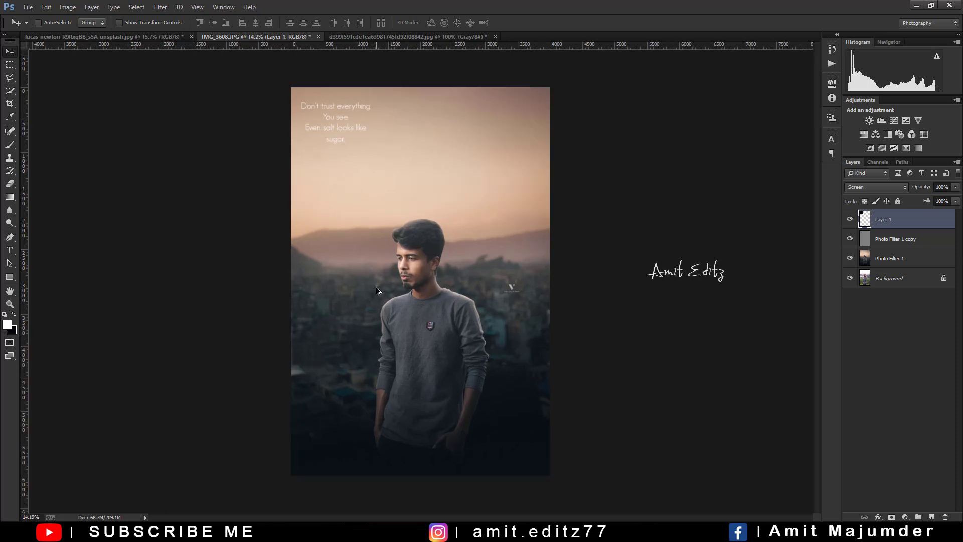